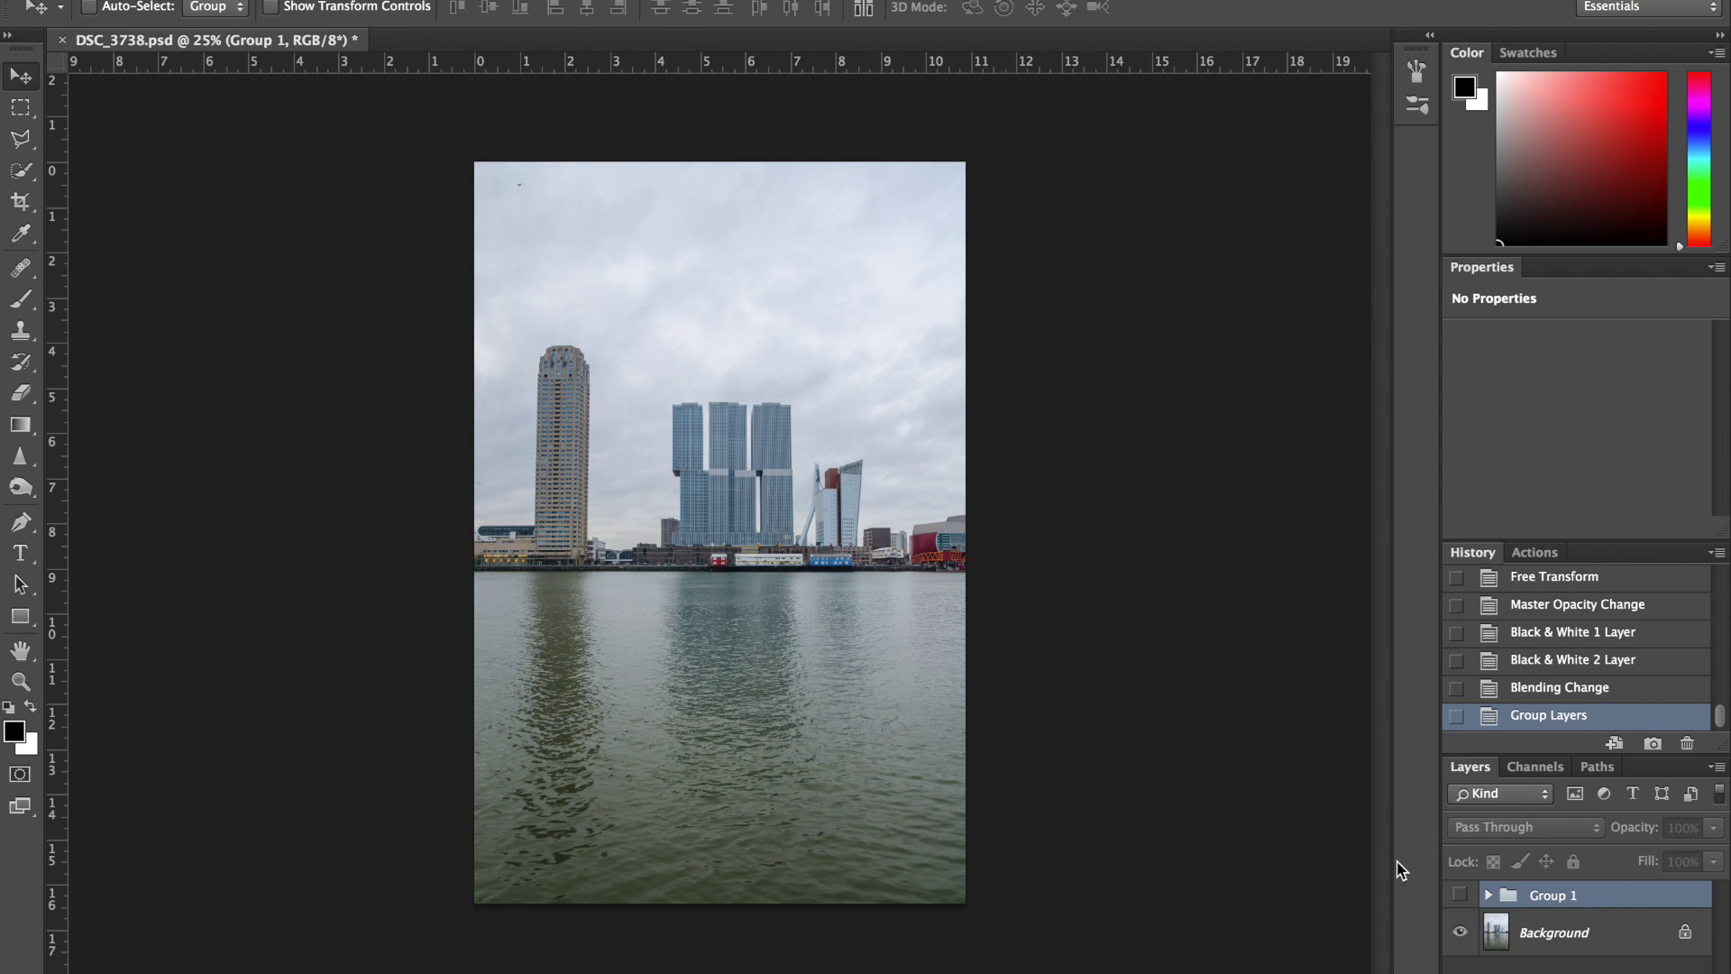
Step: Compare the finished black-and-white version with the original, then delete Group 1
click(1461, 896)
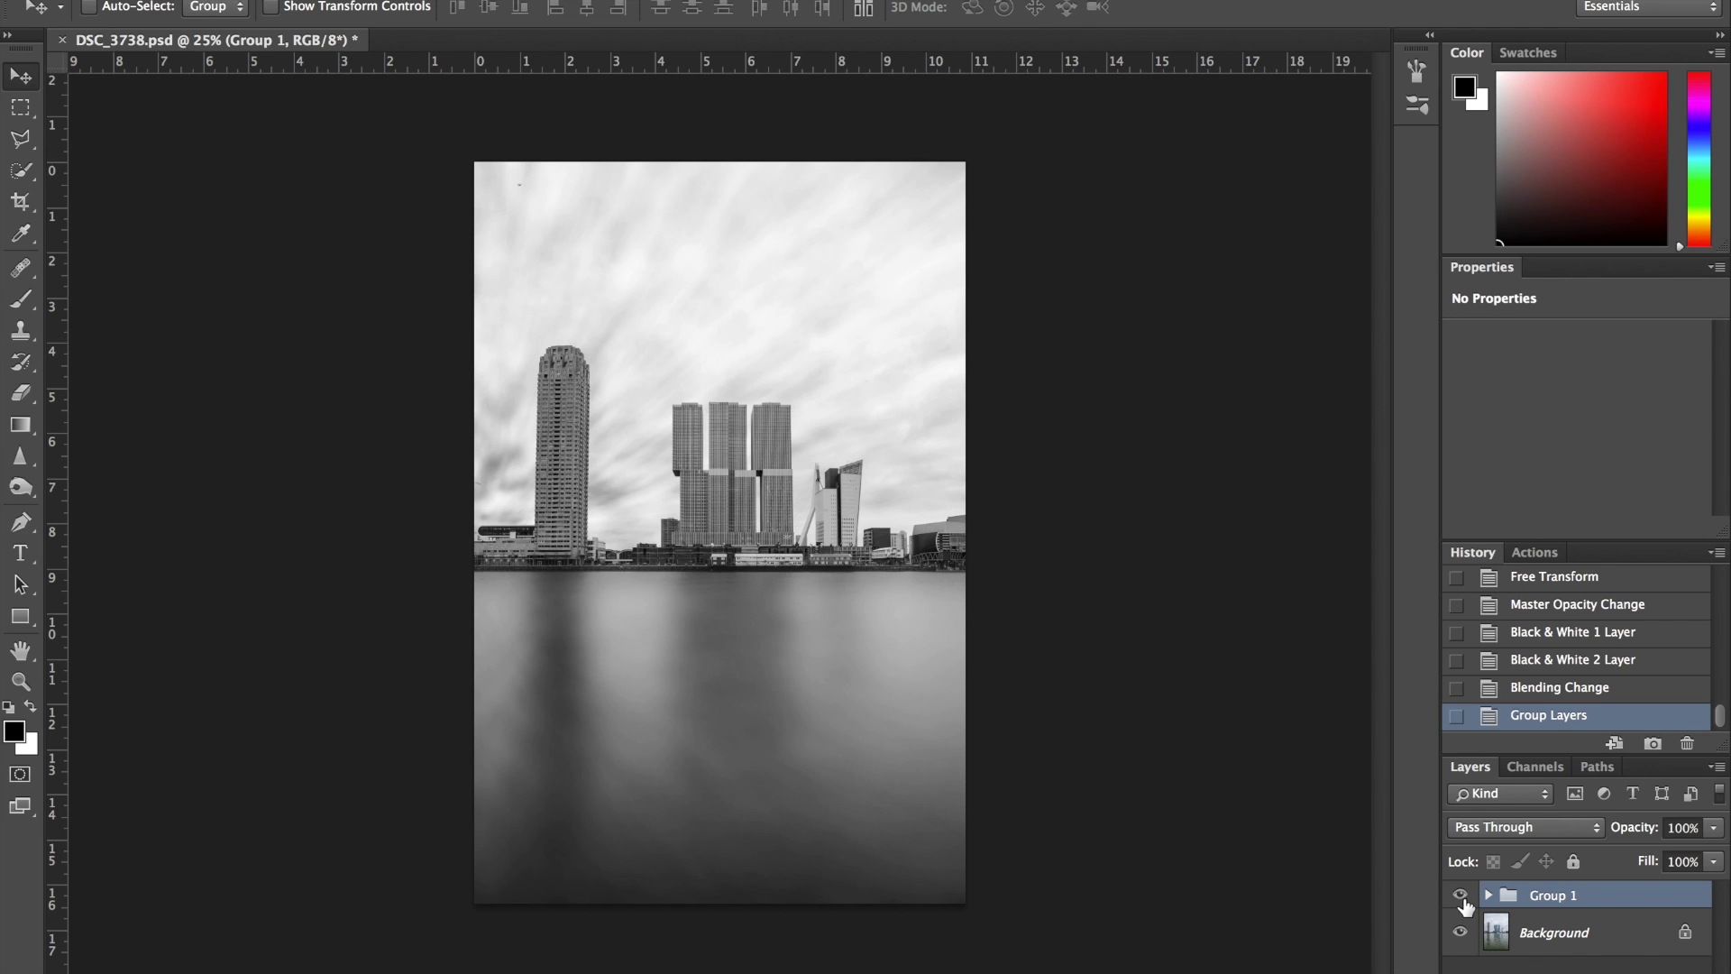
click(1460, 895)
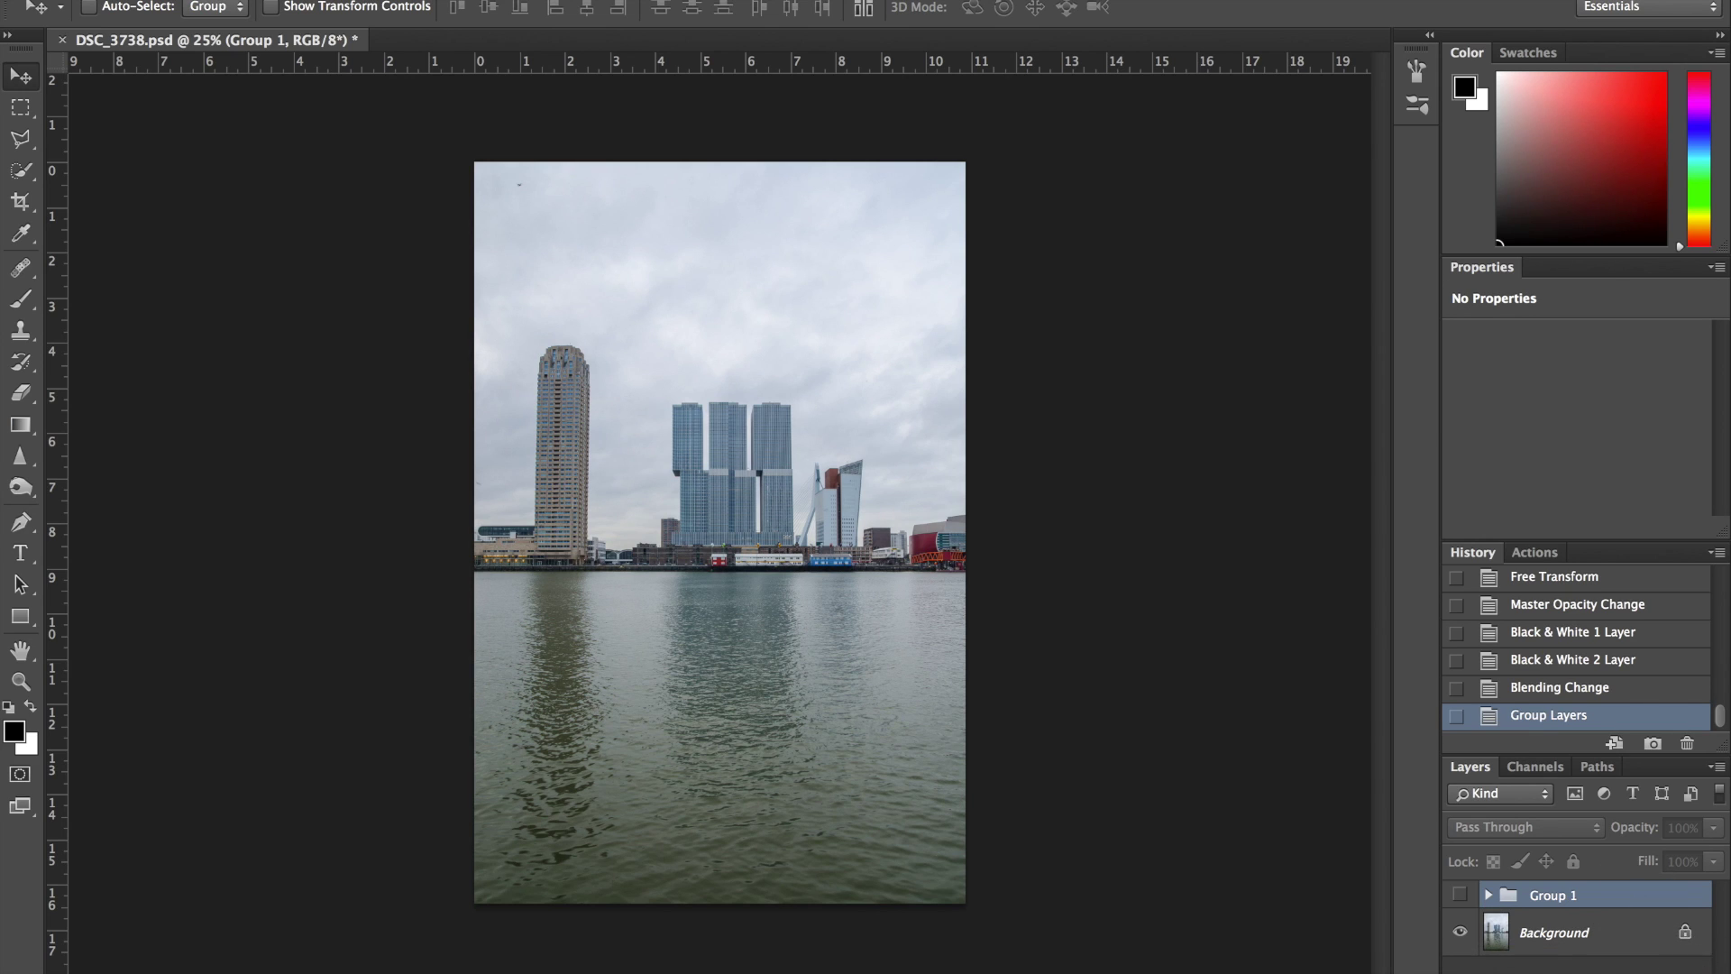
key(Delete)
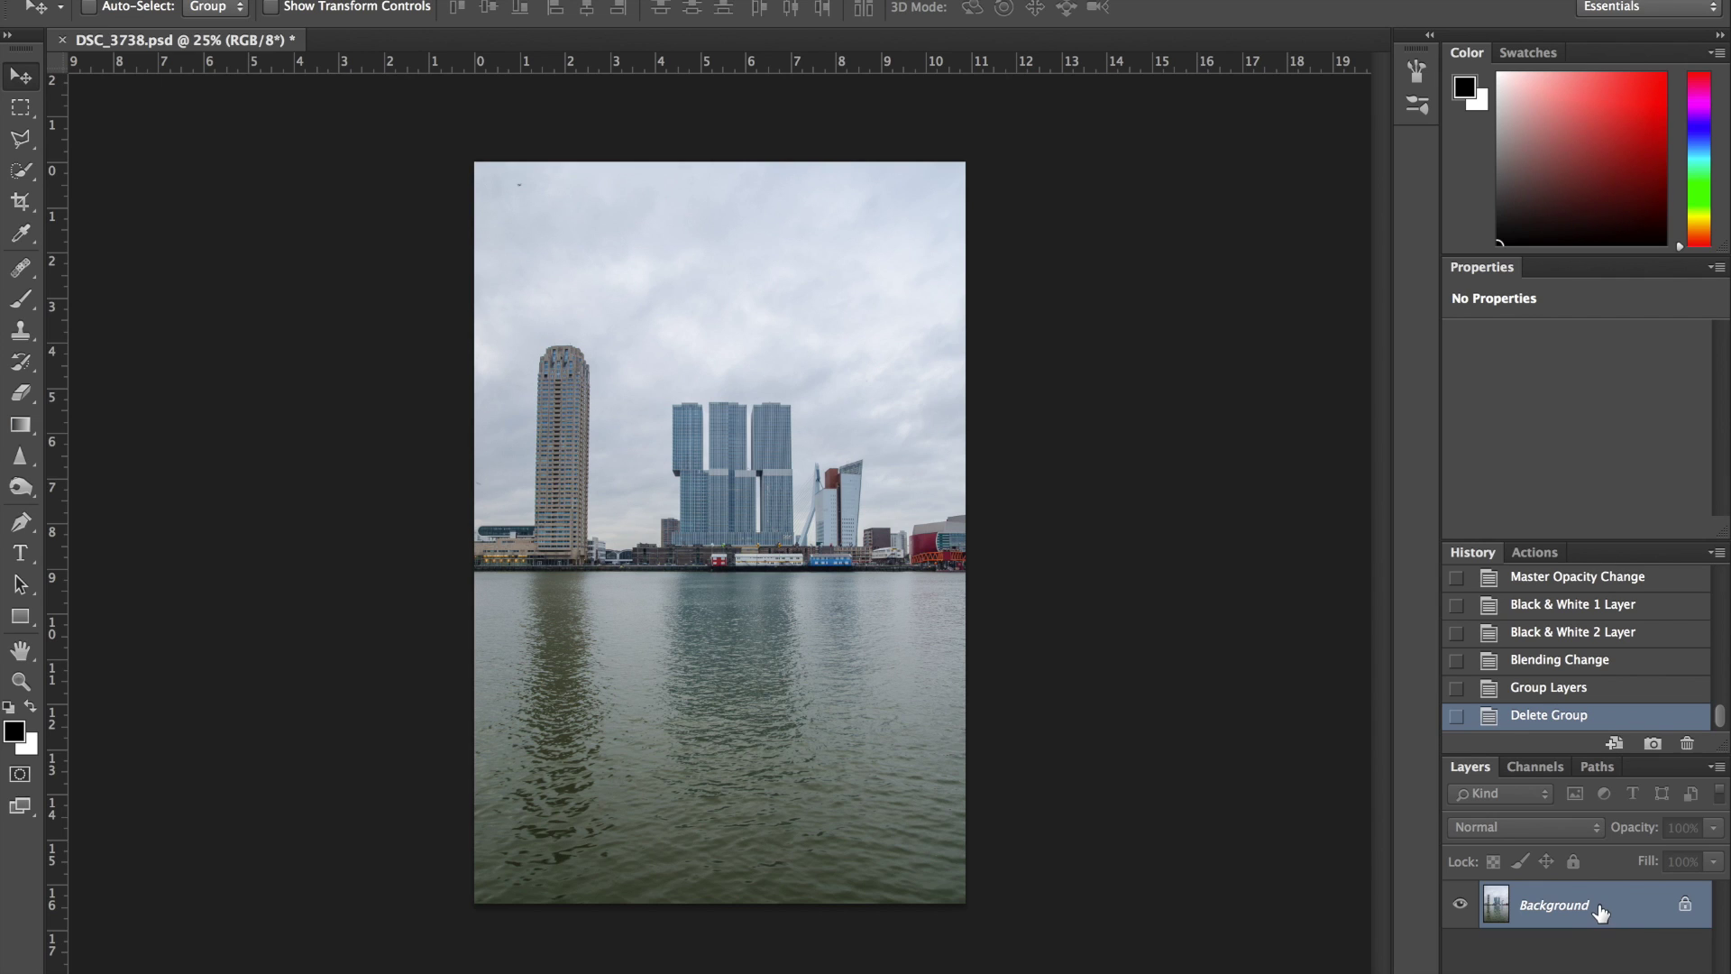
Step: Duplicate the Background layer and rename the copy 'water'
drag(1604, 912, 1660, 972)
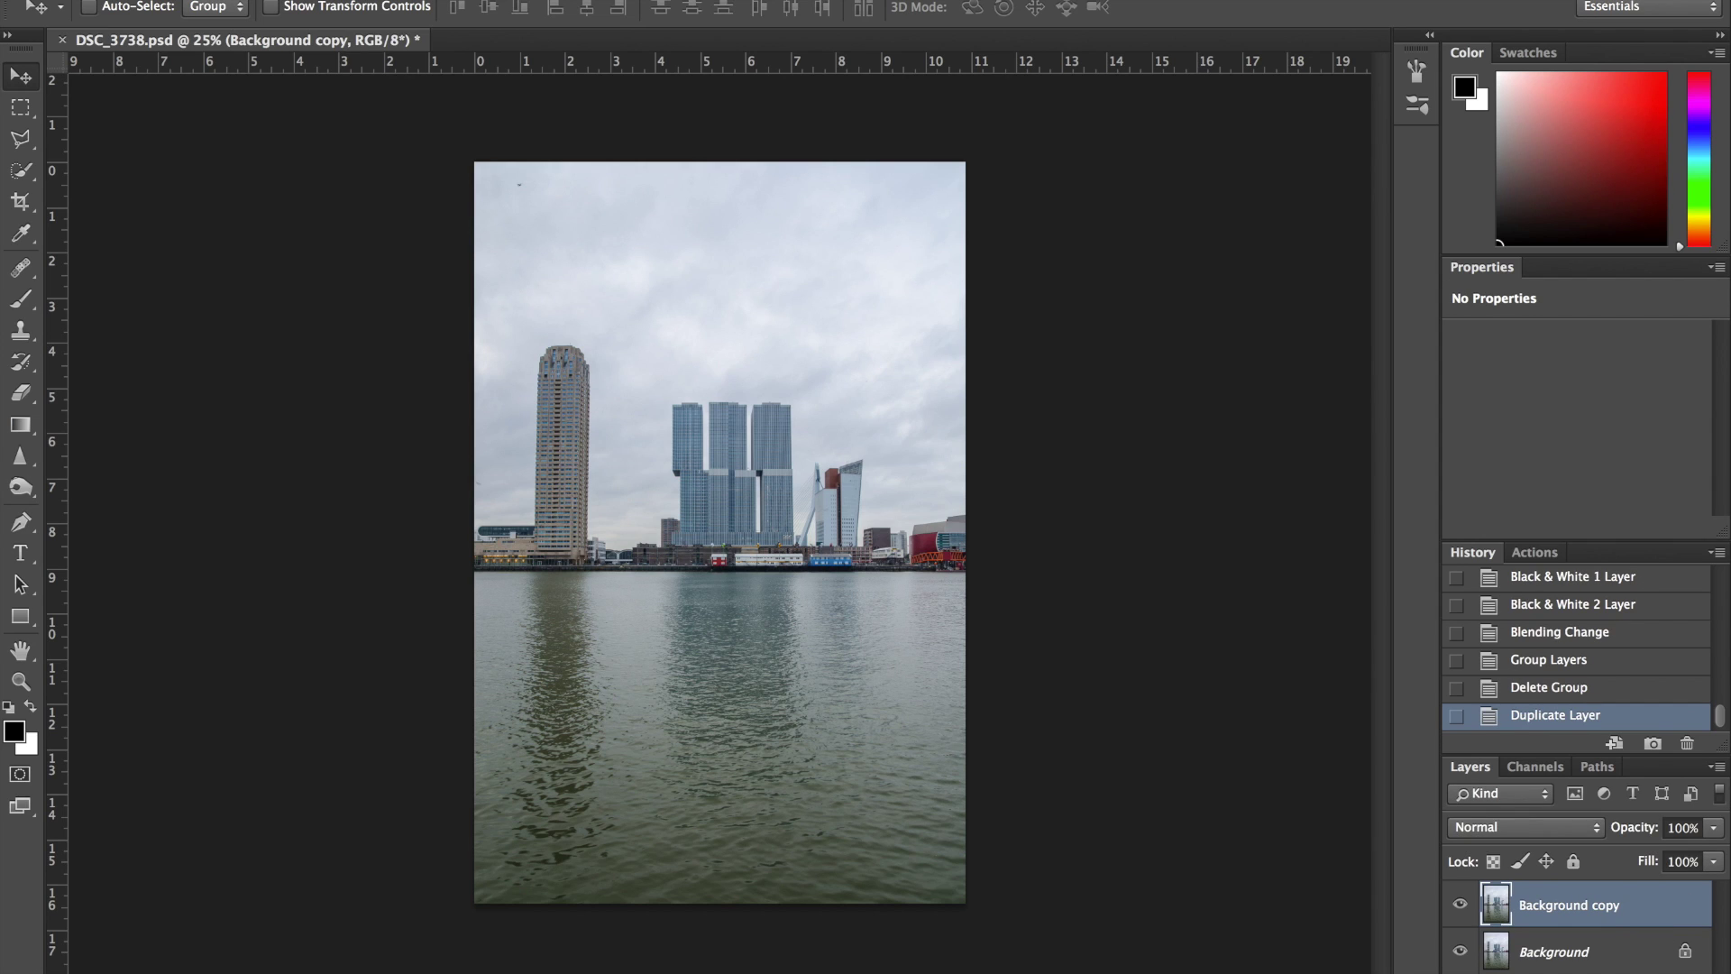
double_click(1555, 906)
text(water)
key(Return)
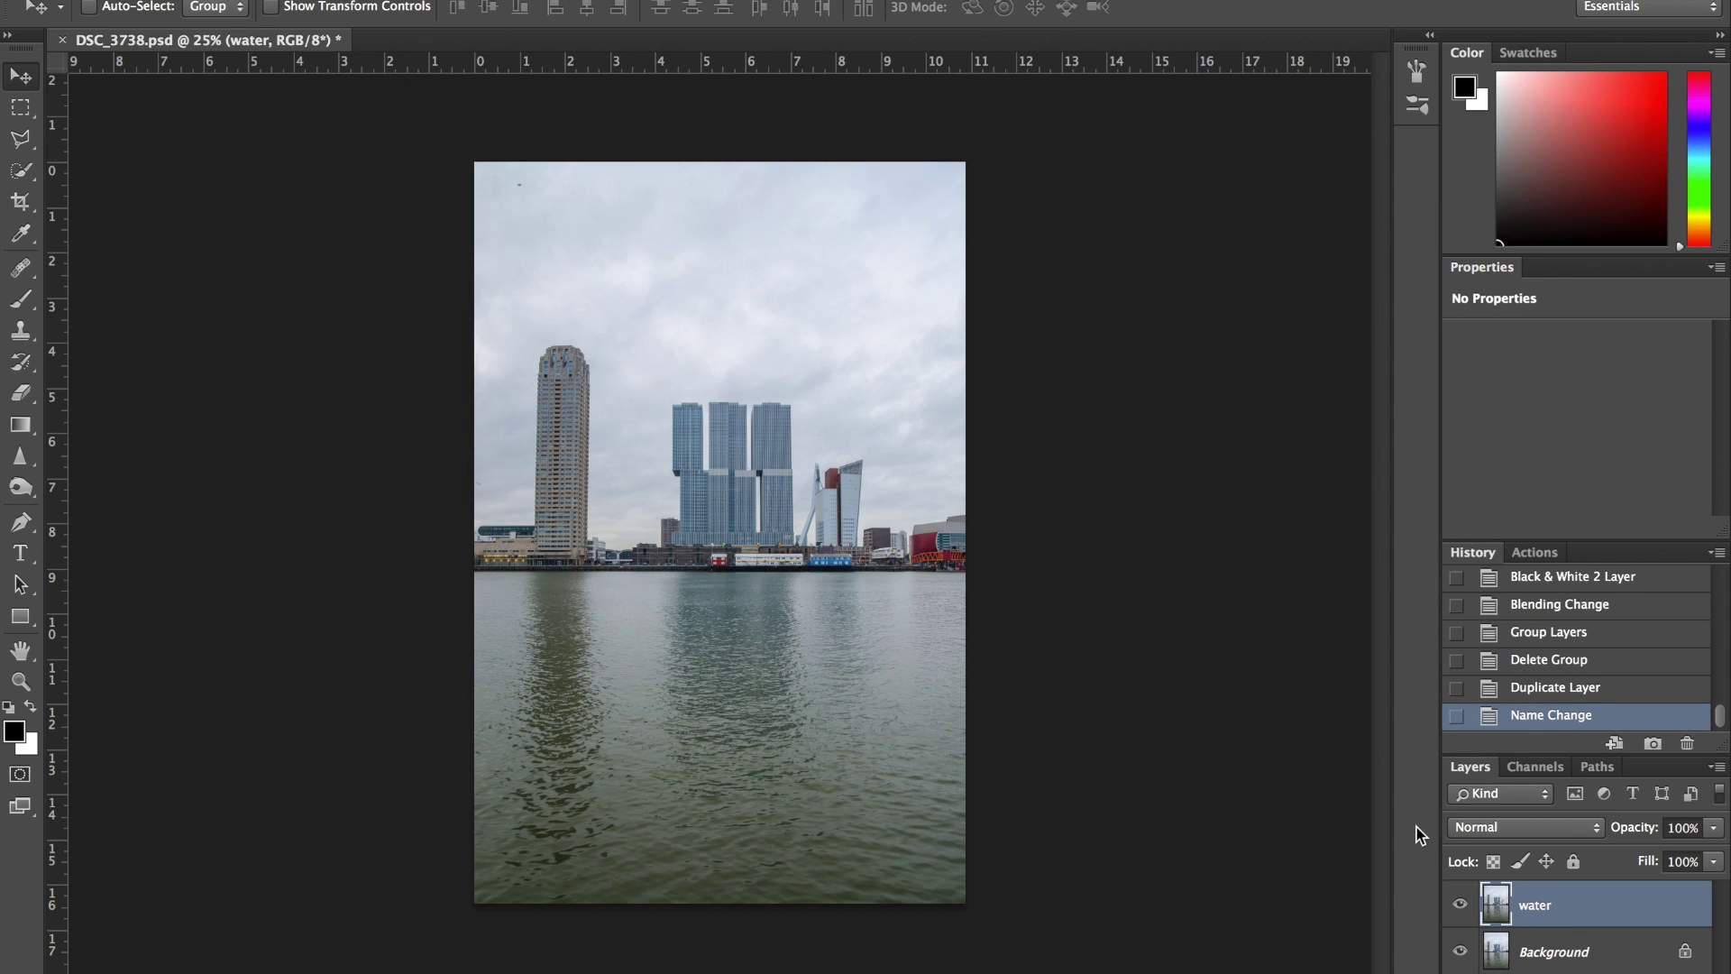
Step: Select the river below the skyline with the Quick Selection tool
click(21, 172)
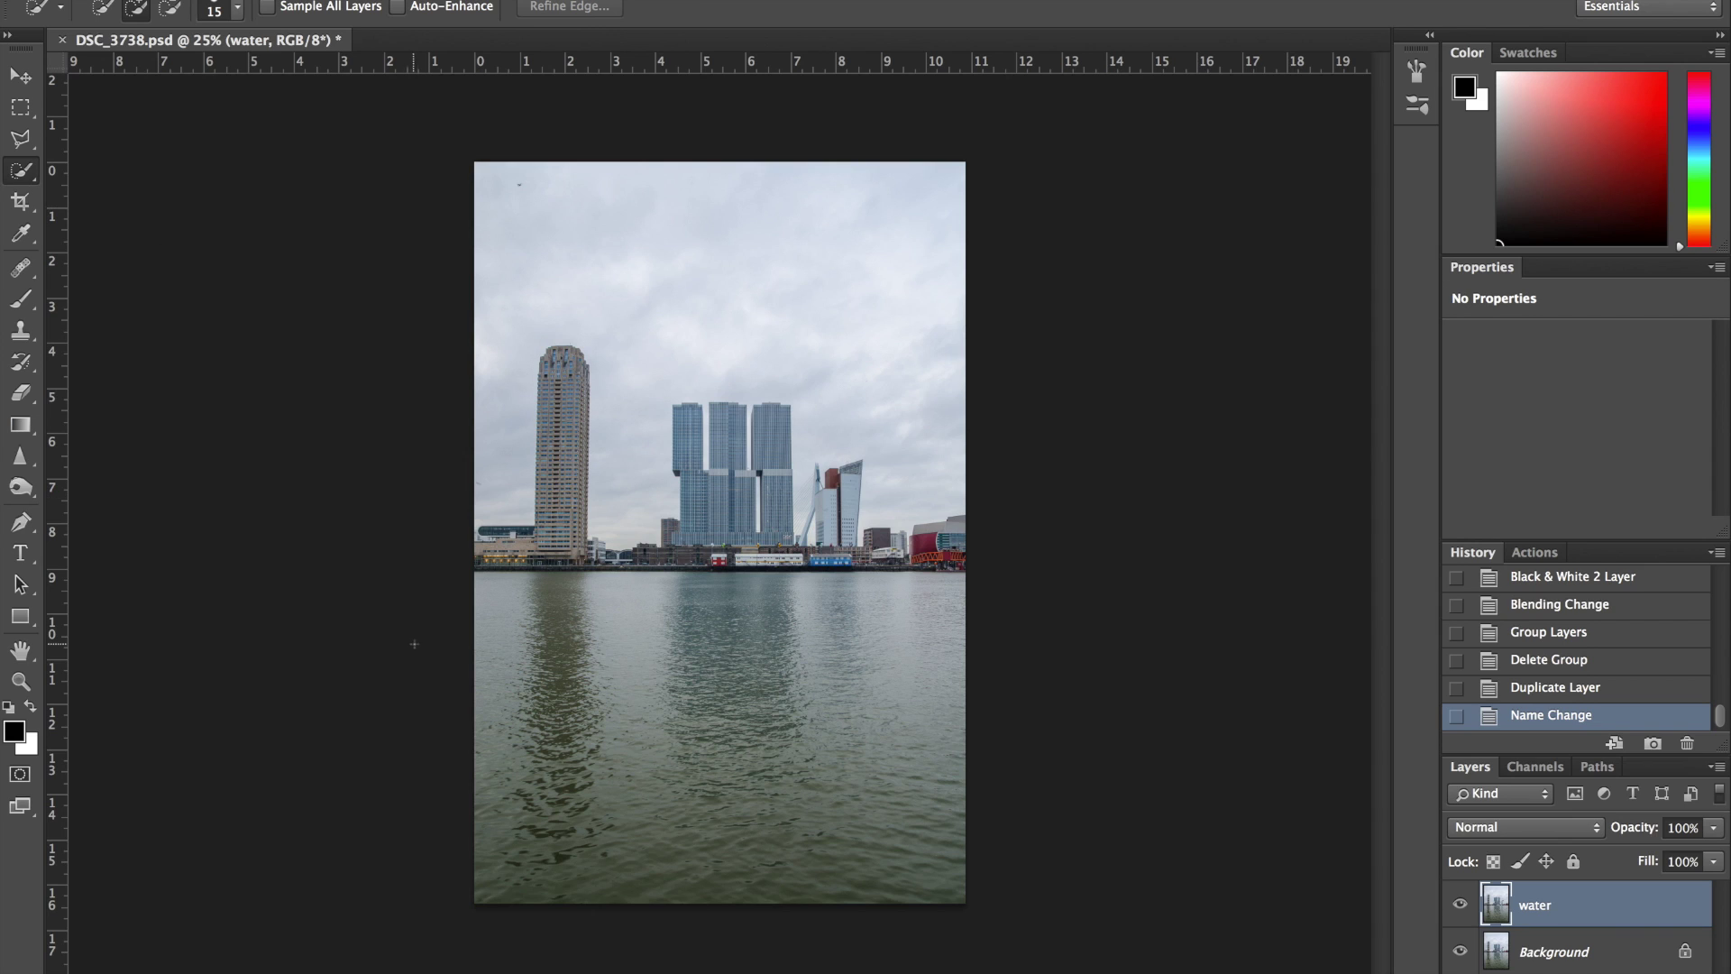
mouse_move(452, 607)
mouse_down()
mouse_move(941, 636)
mouse_move(954, 654)
mouse_move(937, 836)
mouse_move(864, 865)
mouse_move(650, 834)
mouse_up()
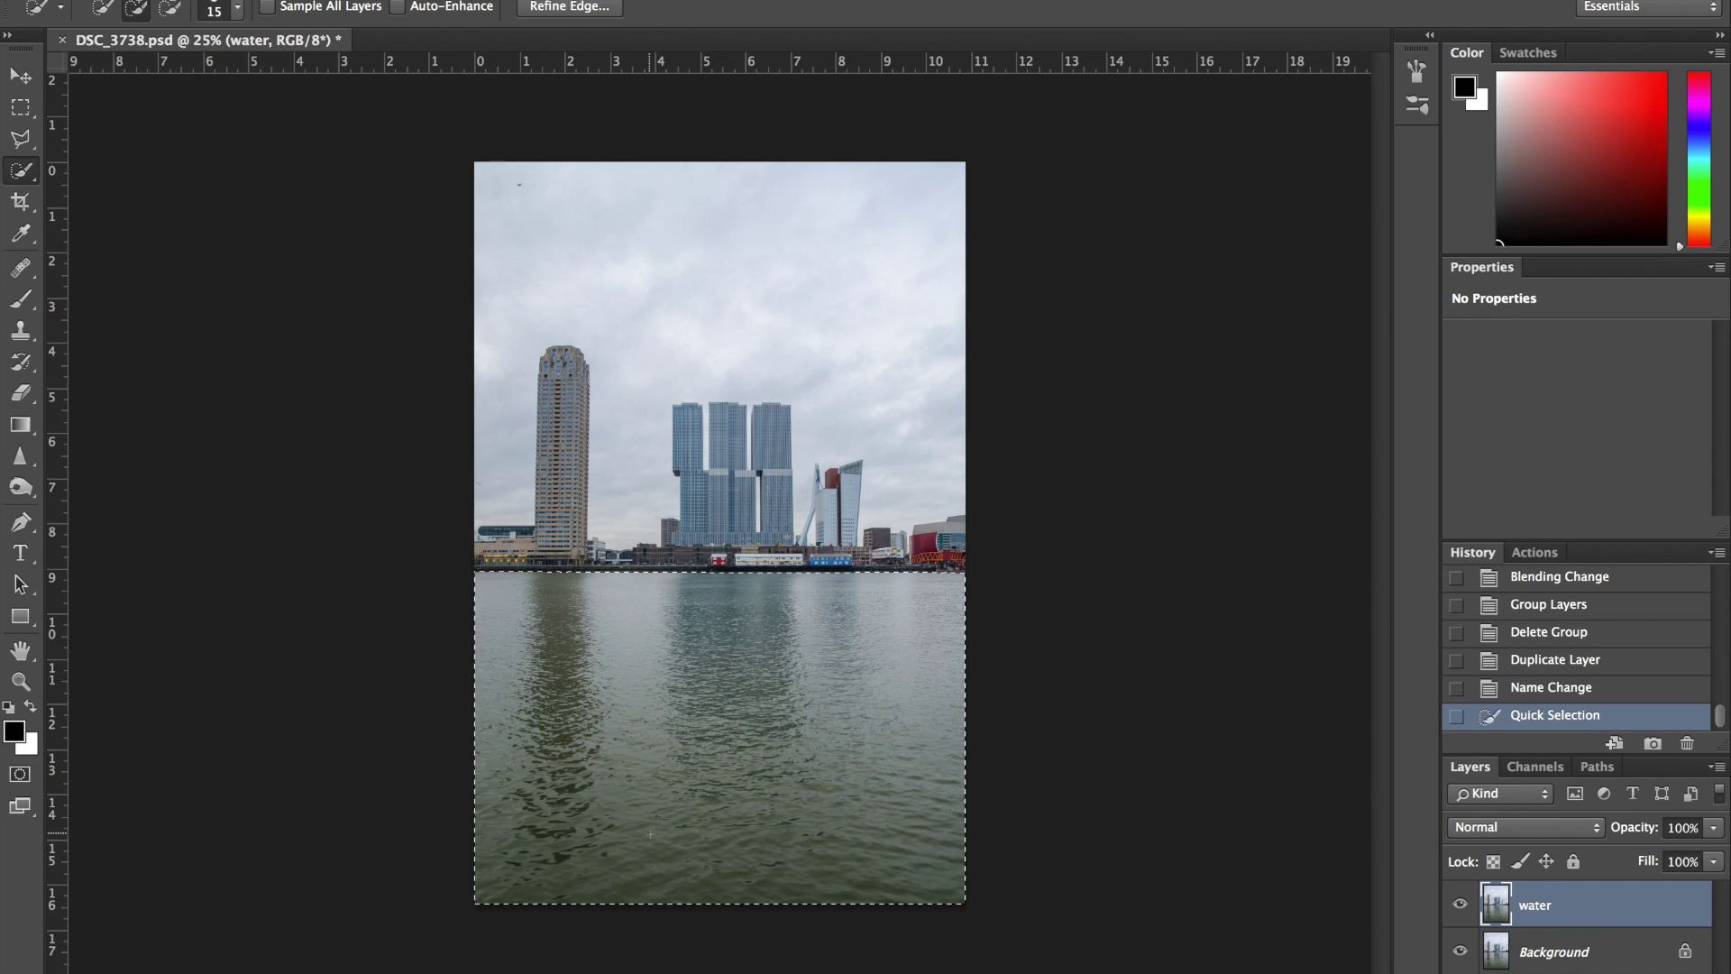
click(575, 7)
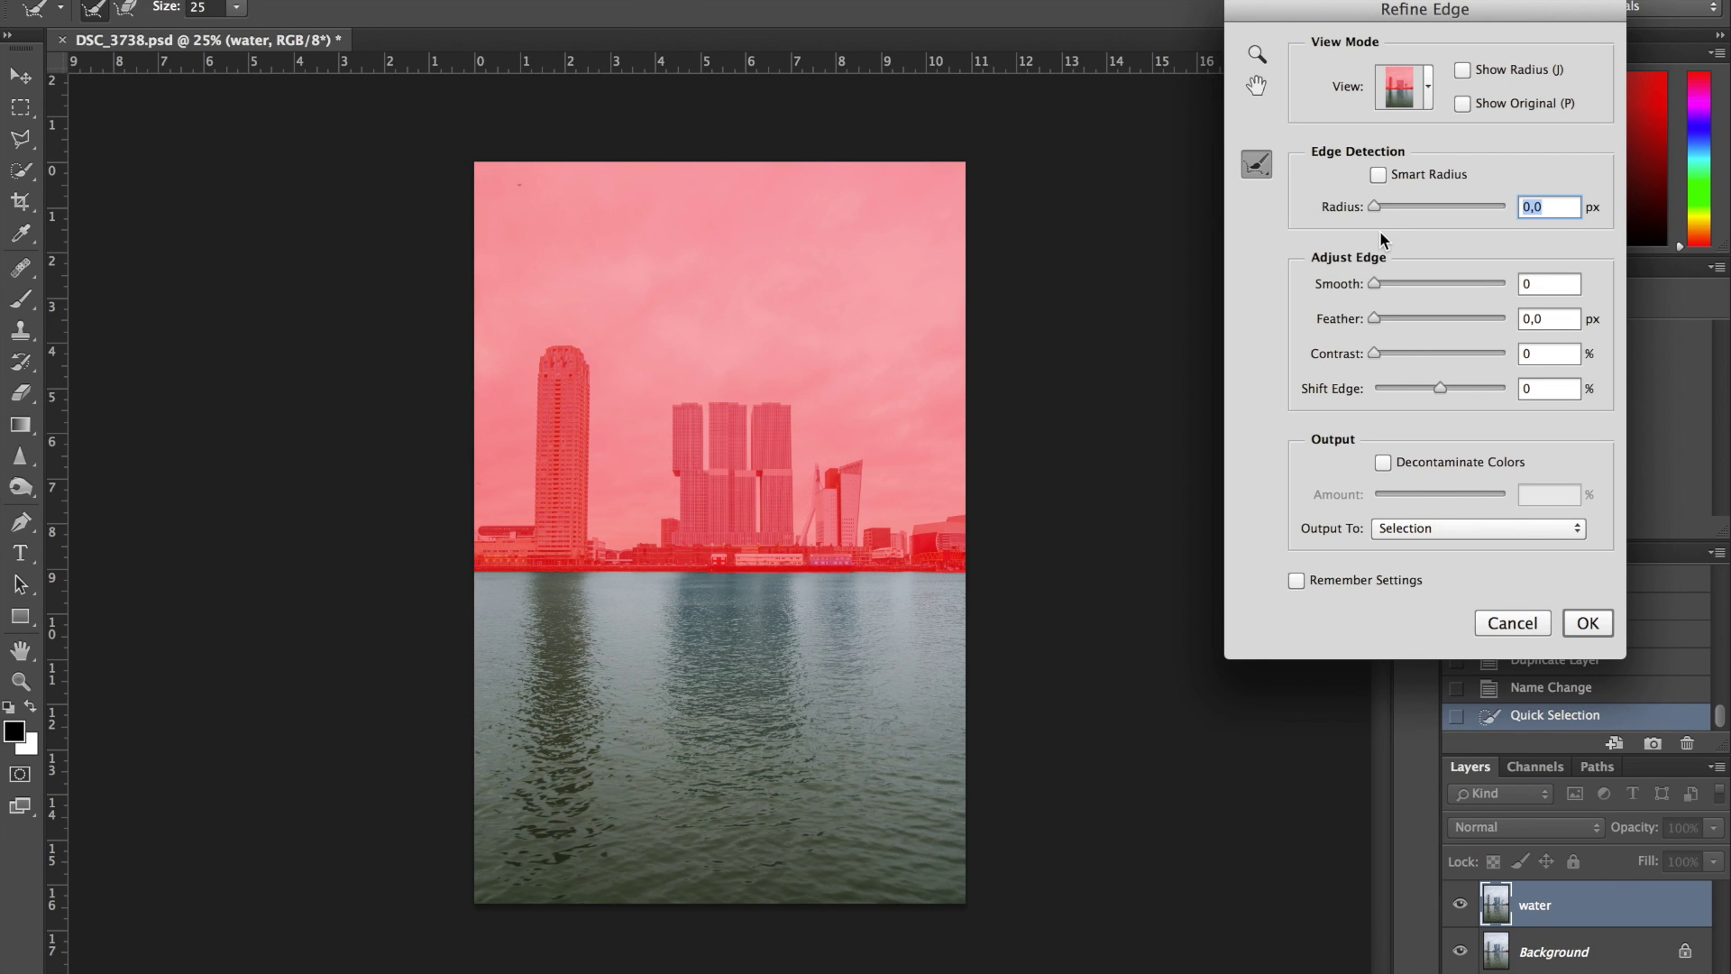
Step: Refine the river edge with a 2,7 px radius, output it as a layer mask, and hide Background to check
drag(1375, 206, 1394, 209)
click(1501, 527)
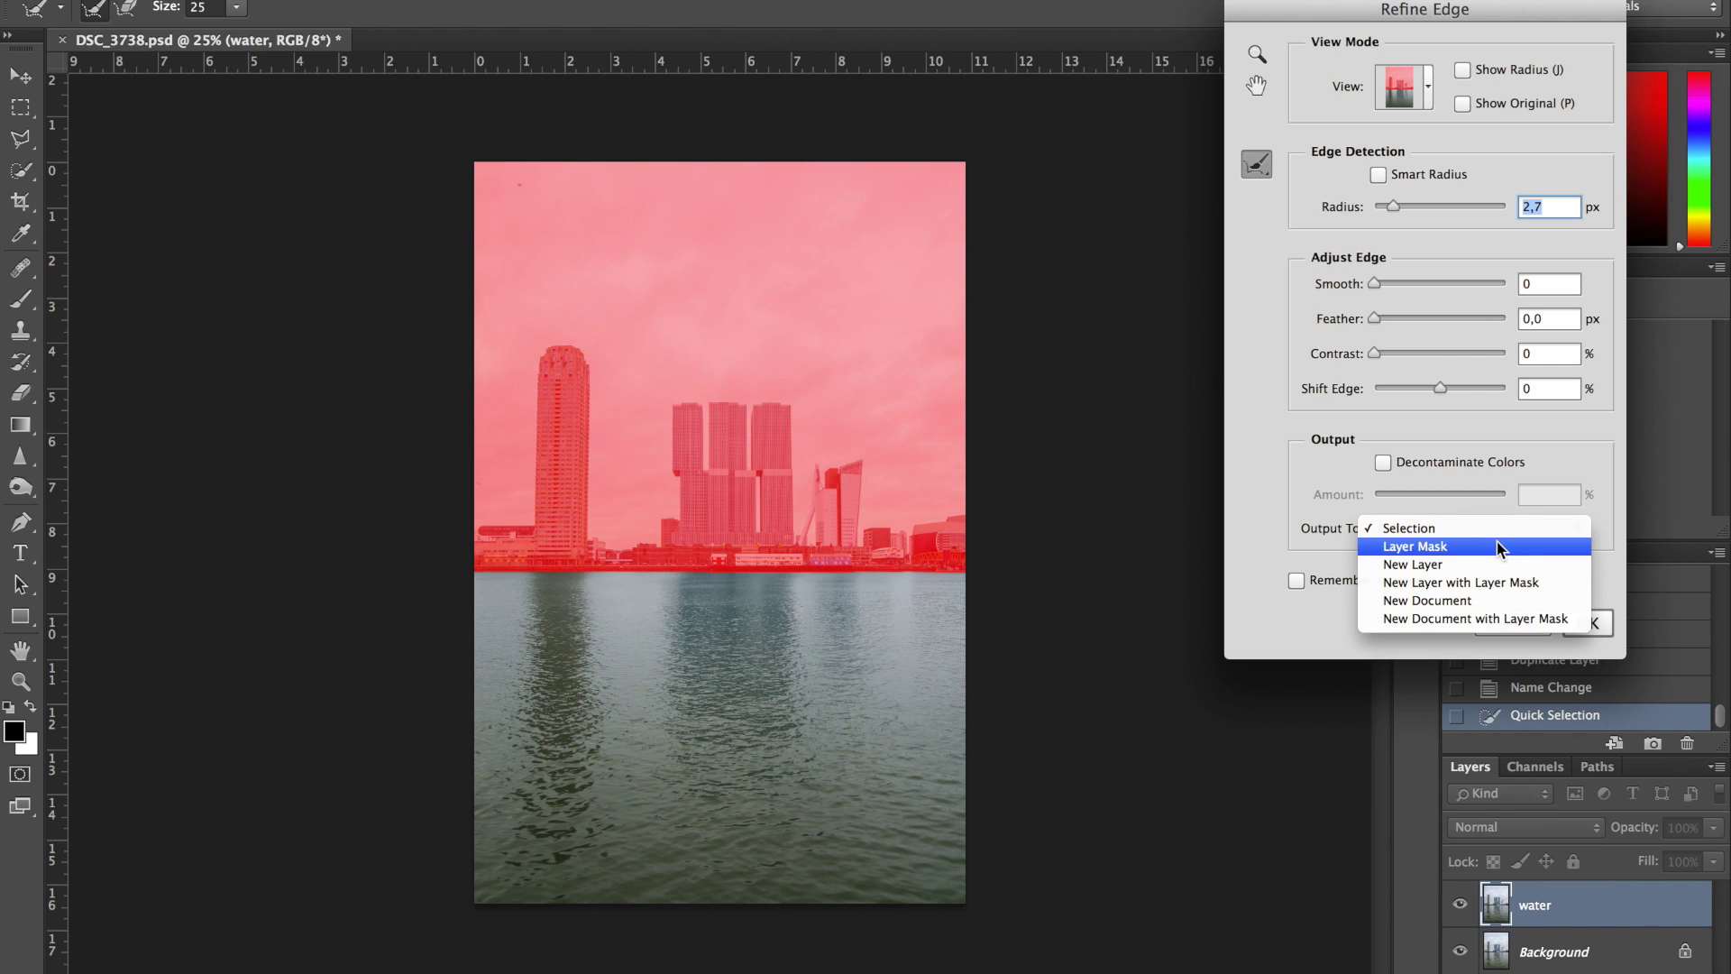
click(1432, 548)
click(1588, 623)
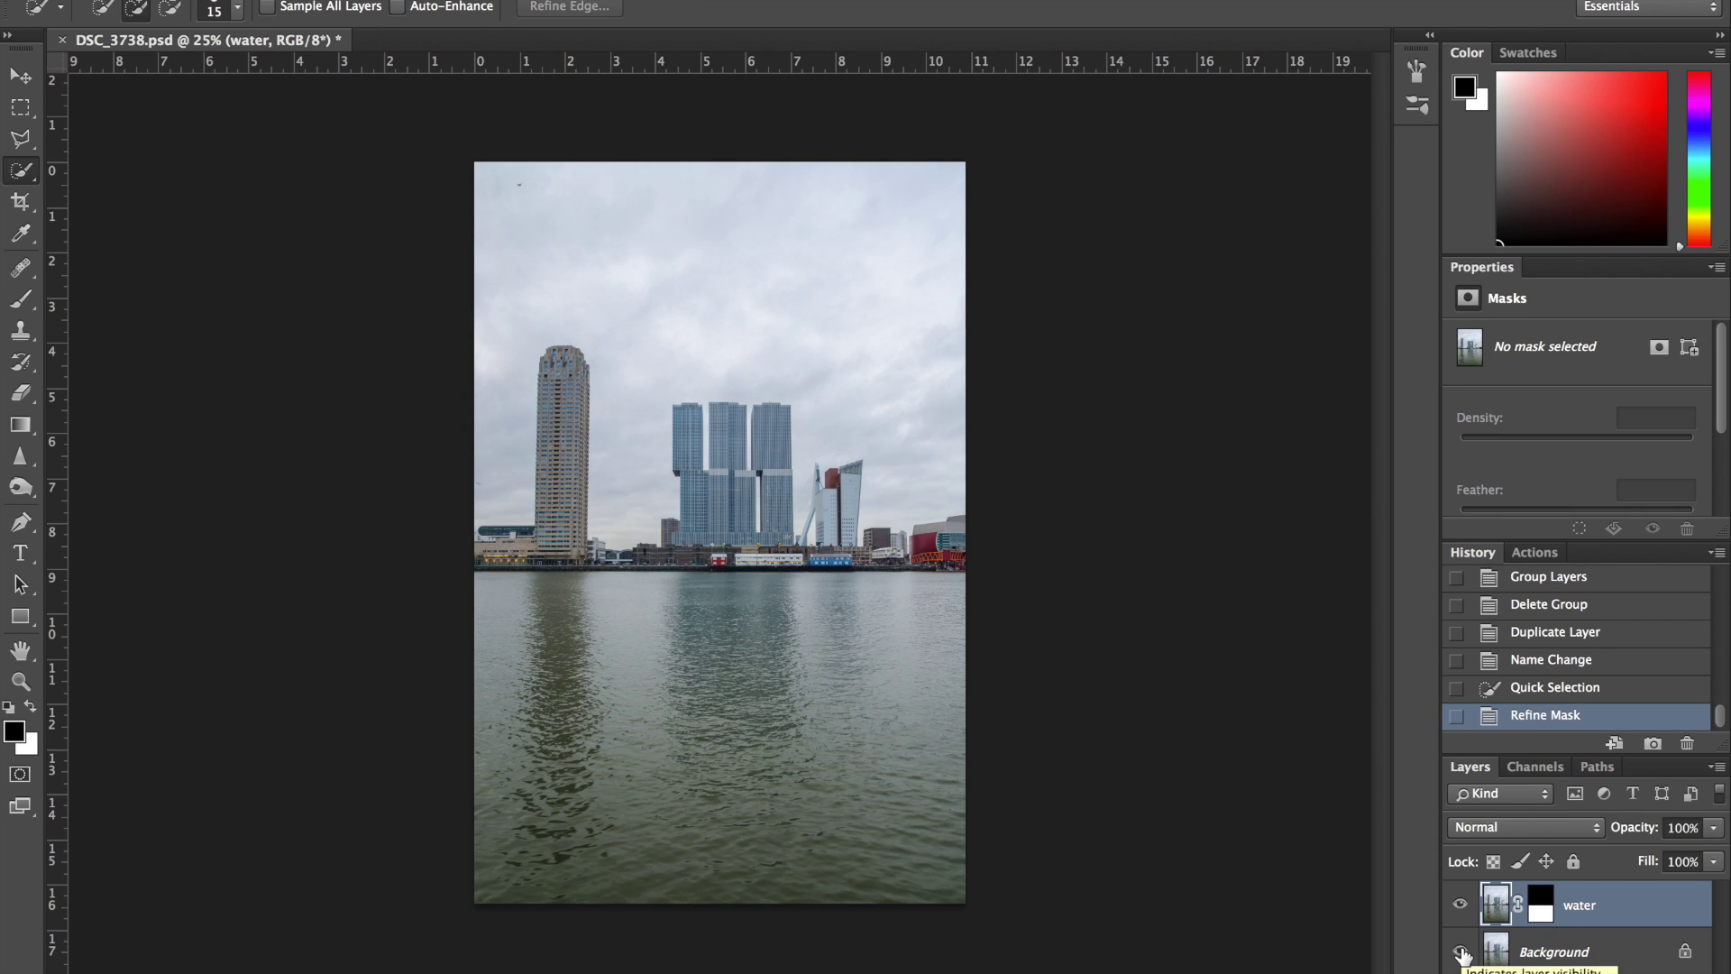
click(1461, 953)
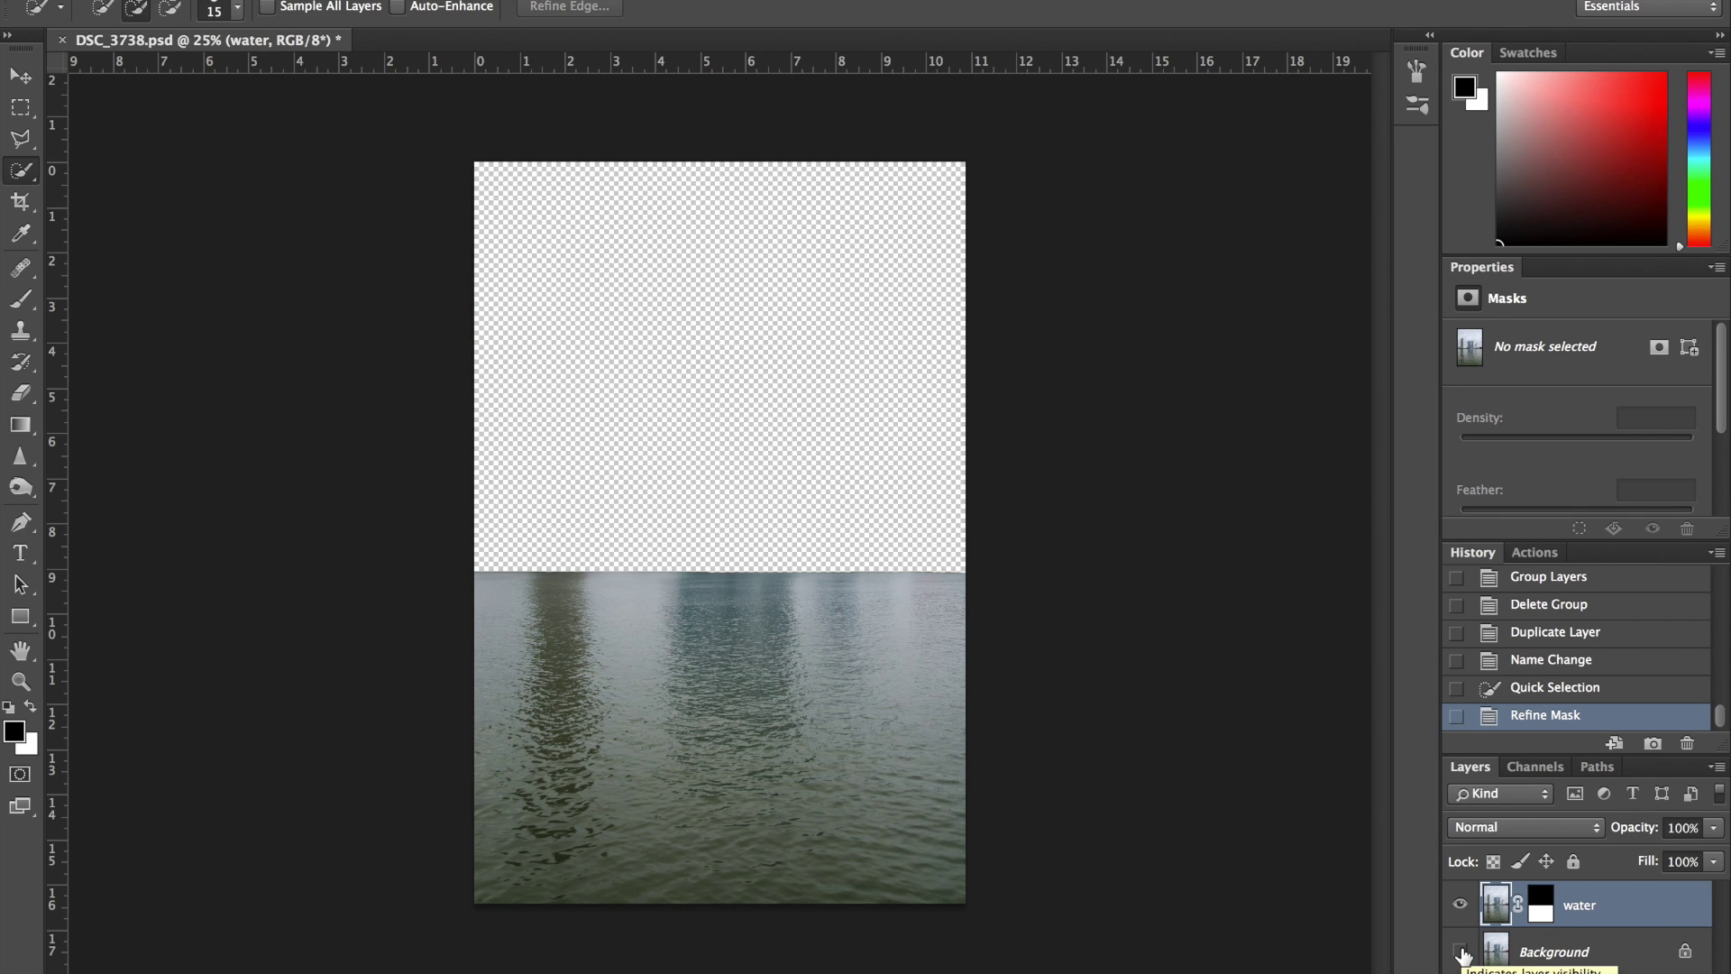
Step: Show Background again and apply a 97,2 px Gaussian Blur to the water layer's image
click(1461, 953)
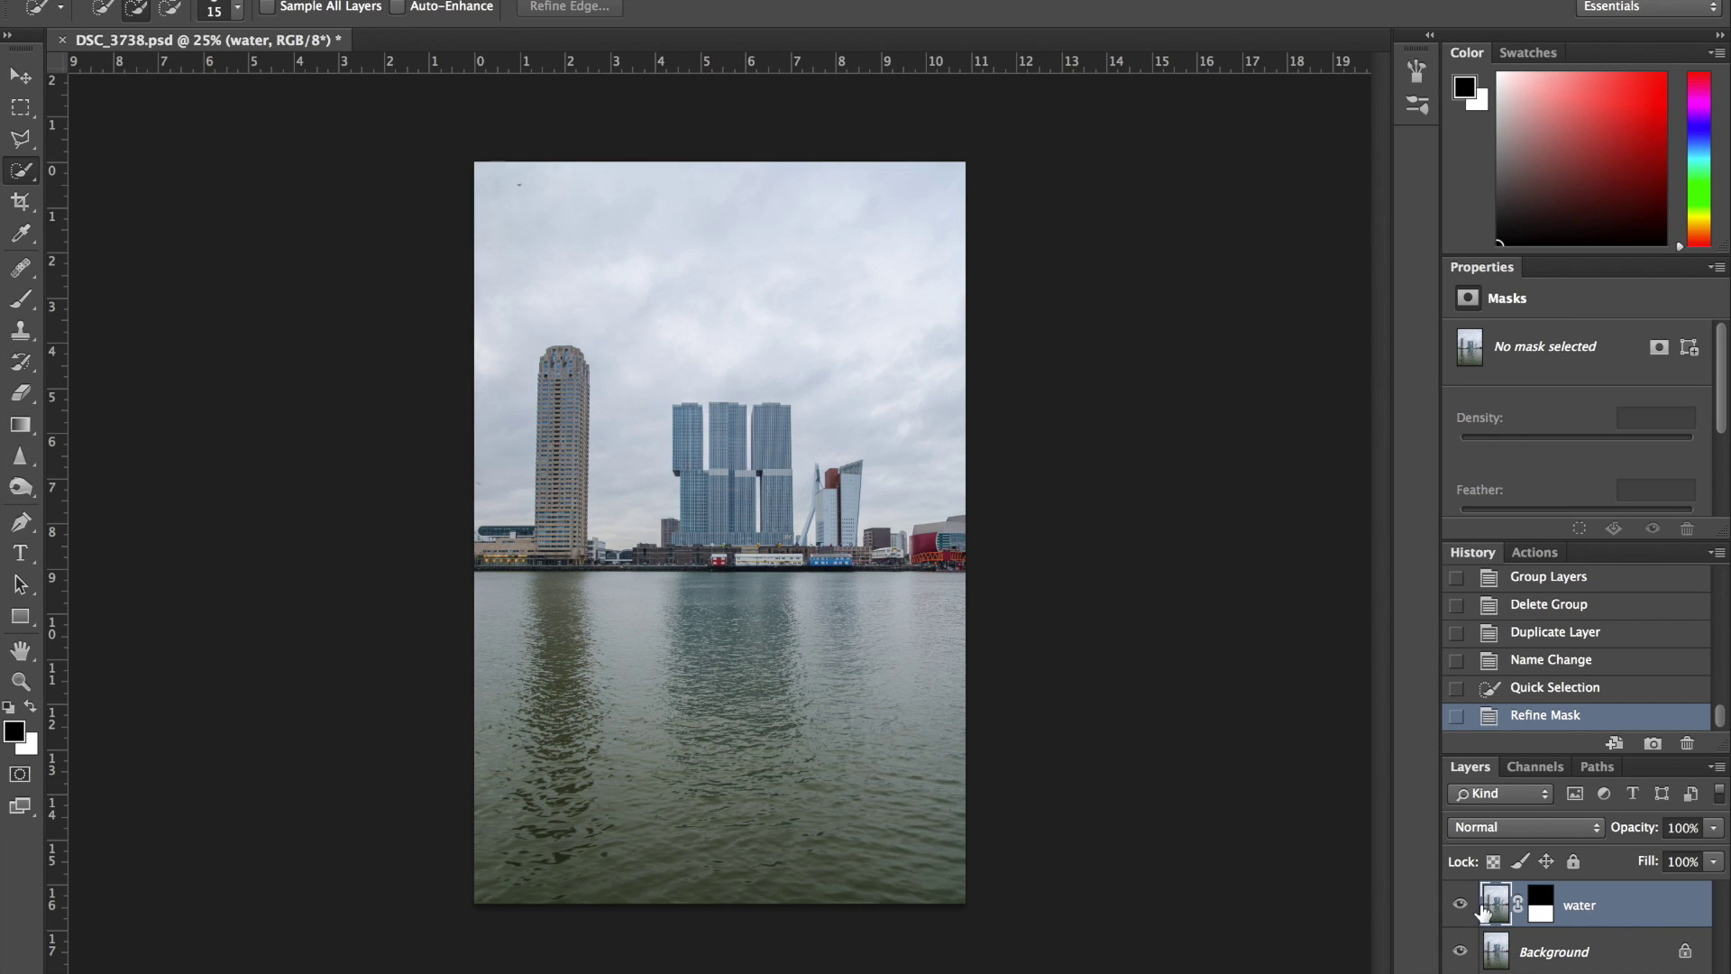
click(1542, 912)
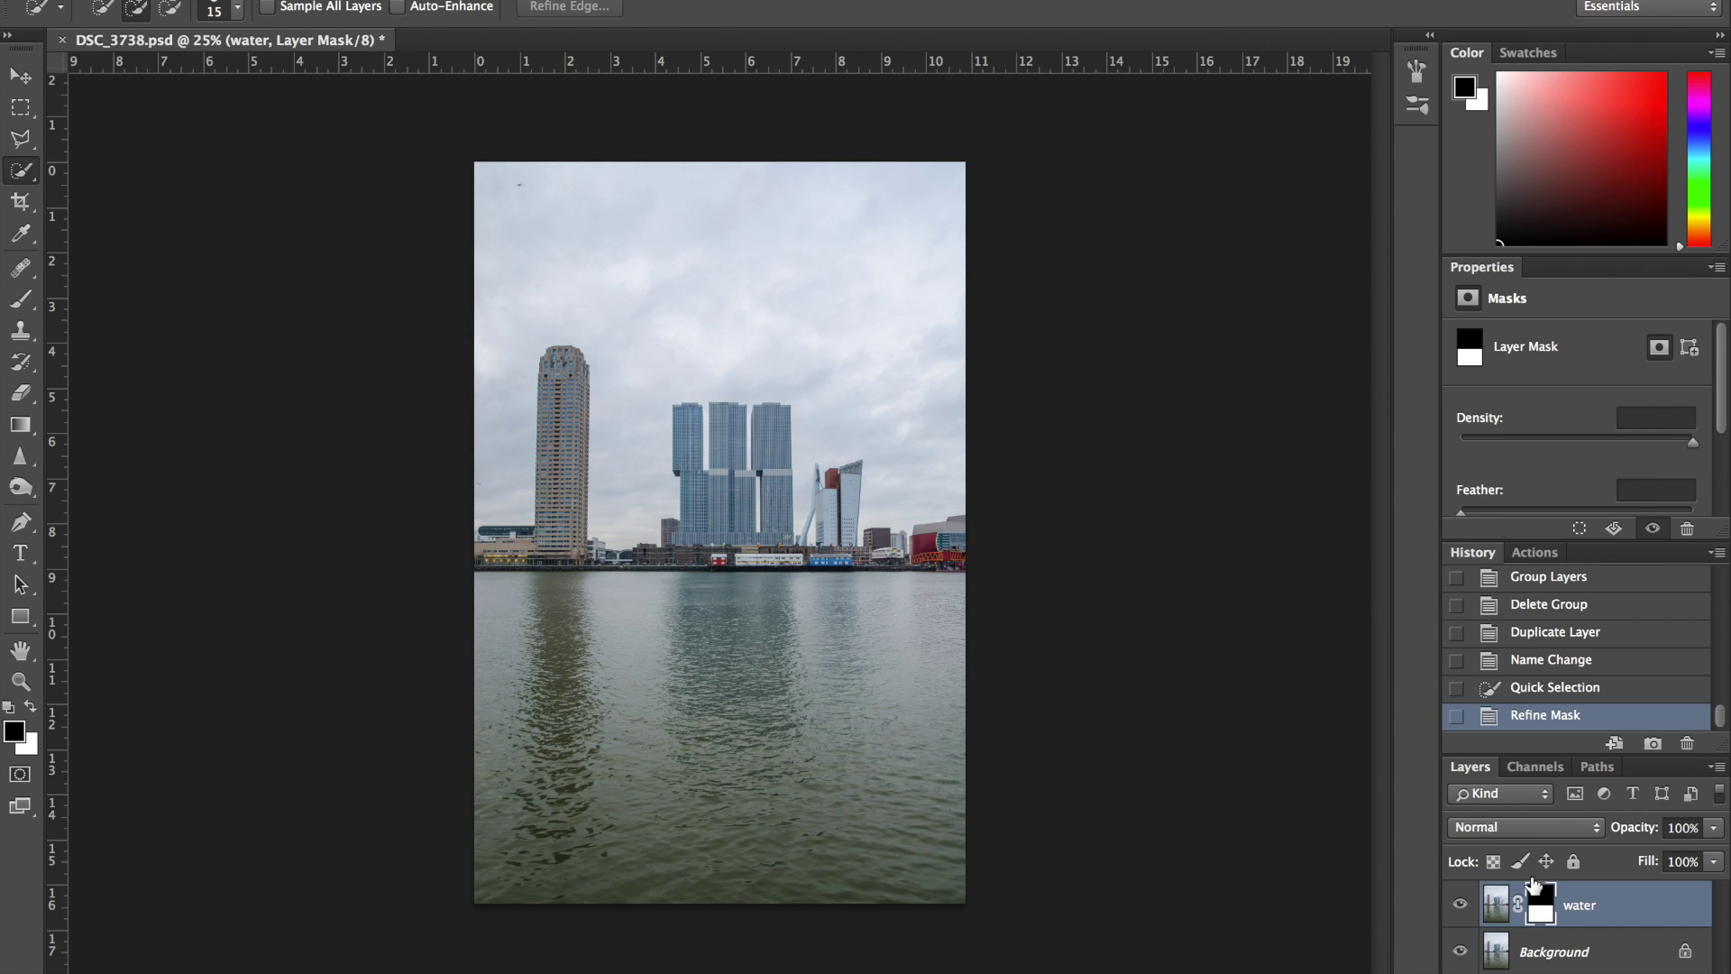
click(1494, 907)
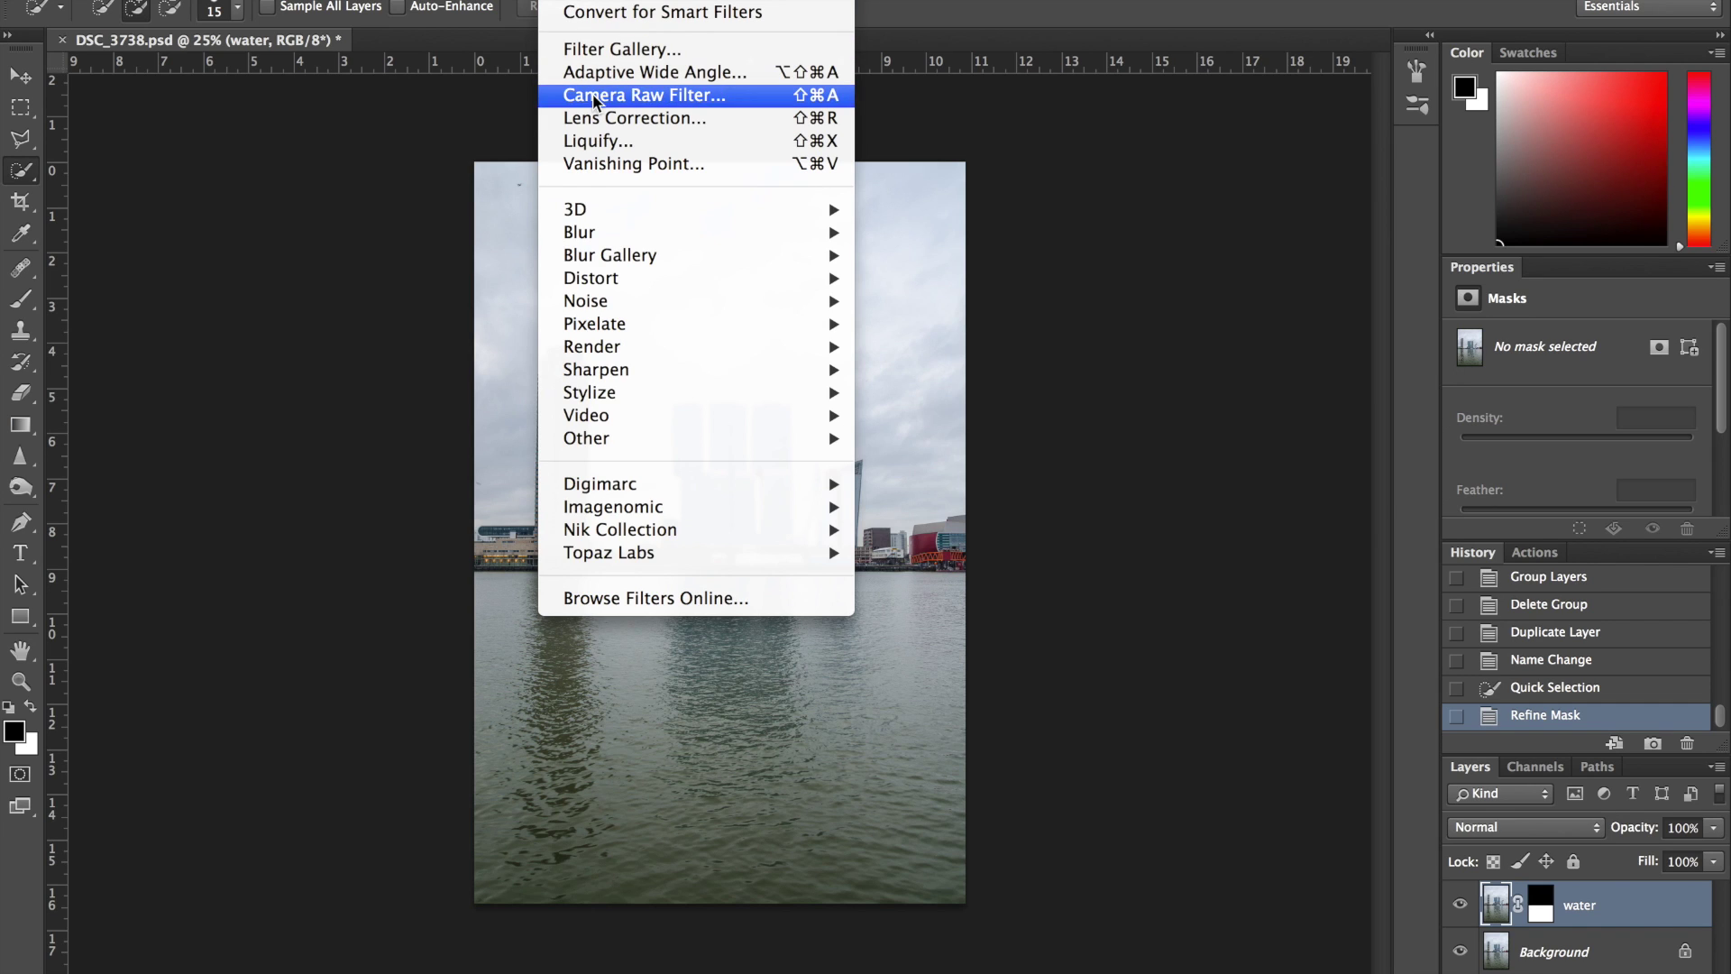
mouse_move(604, 232)
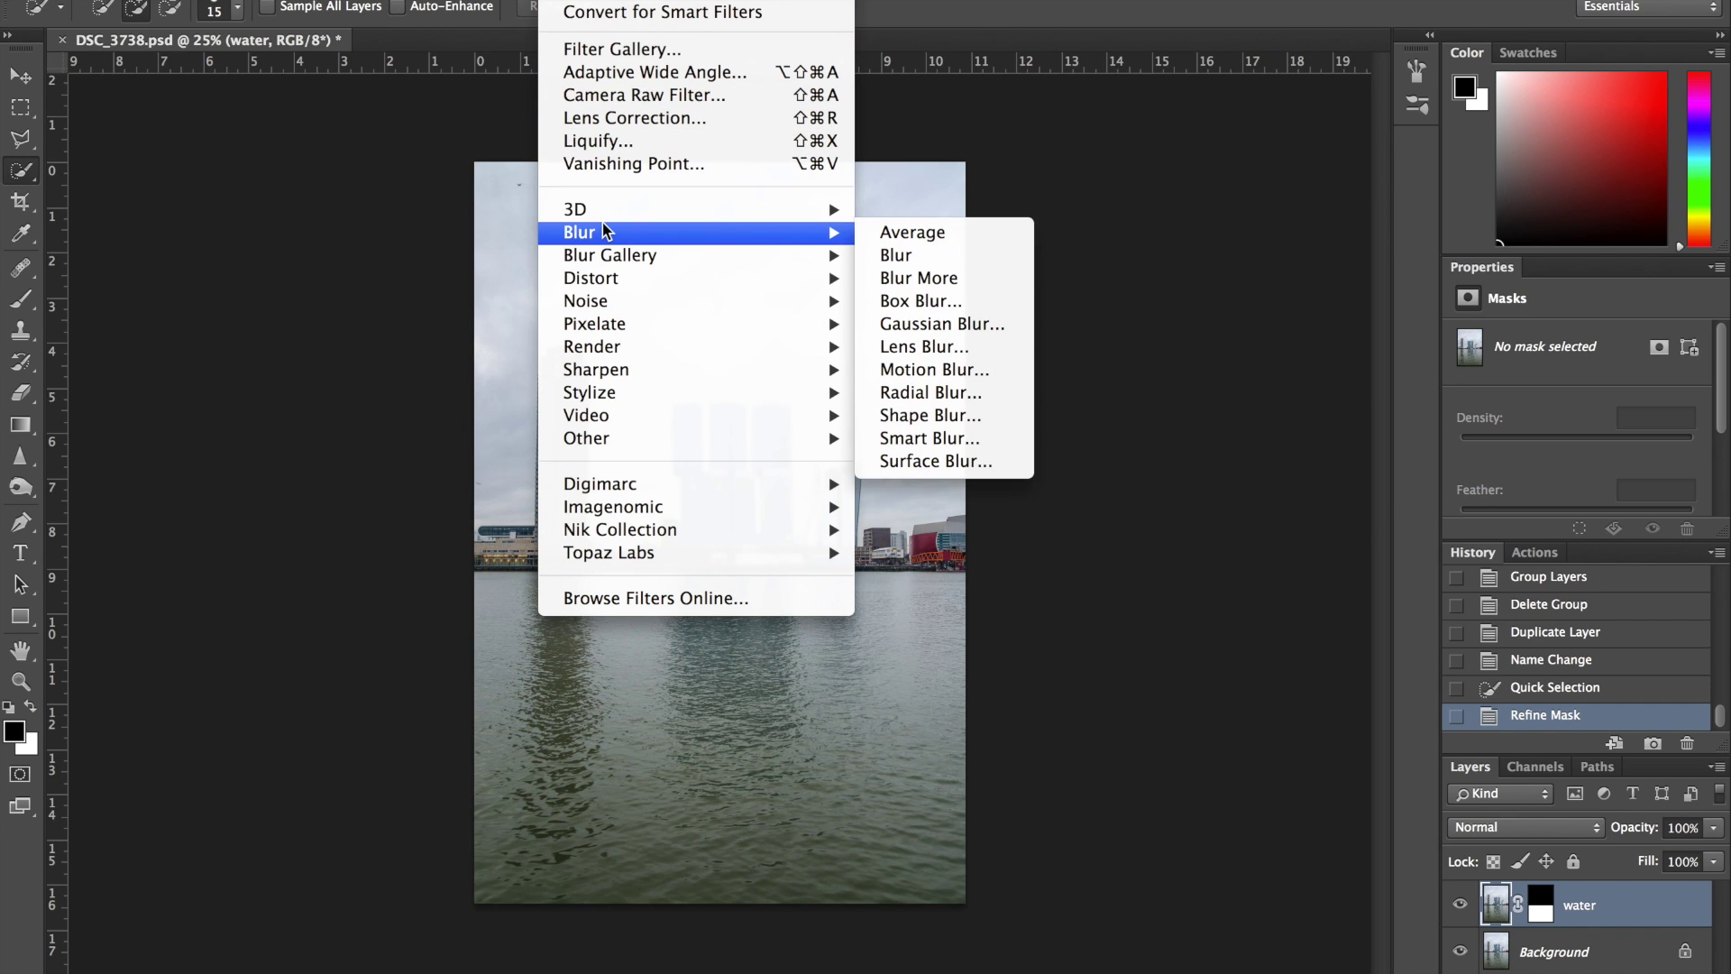
click(923, 325)
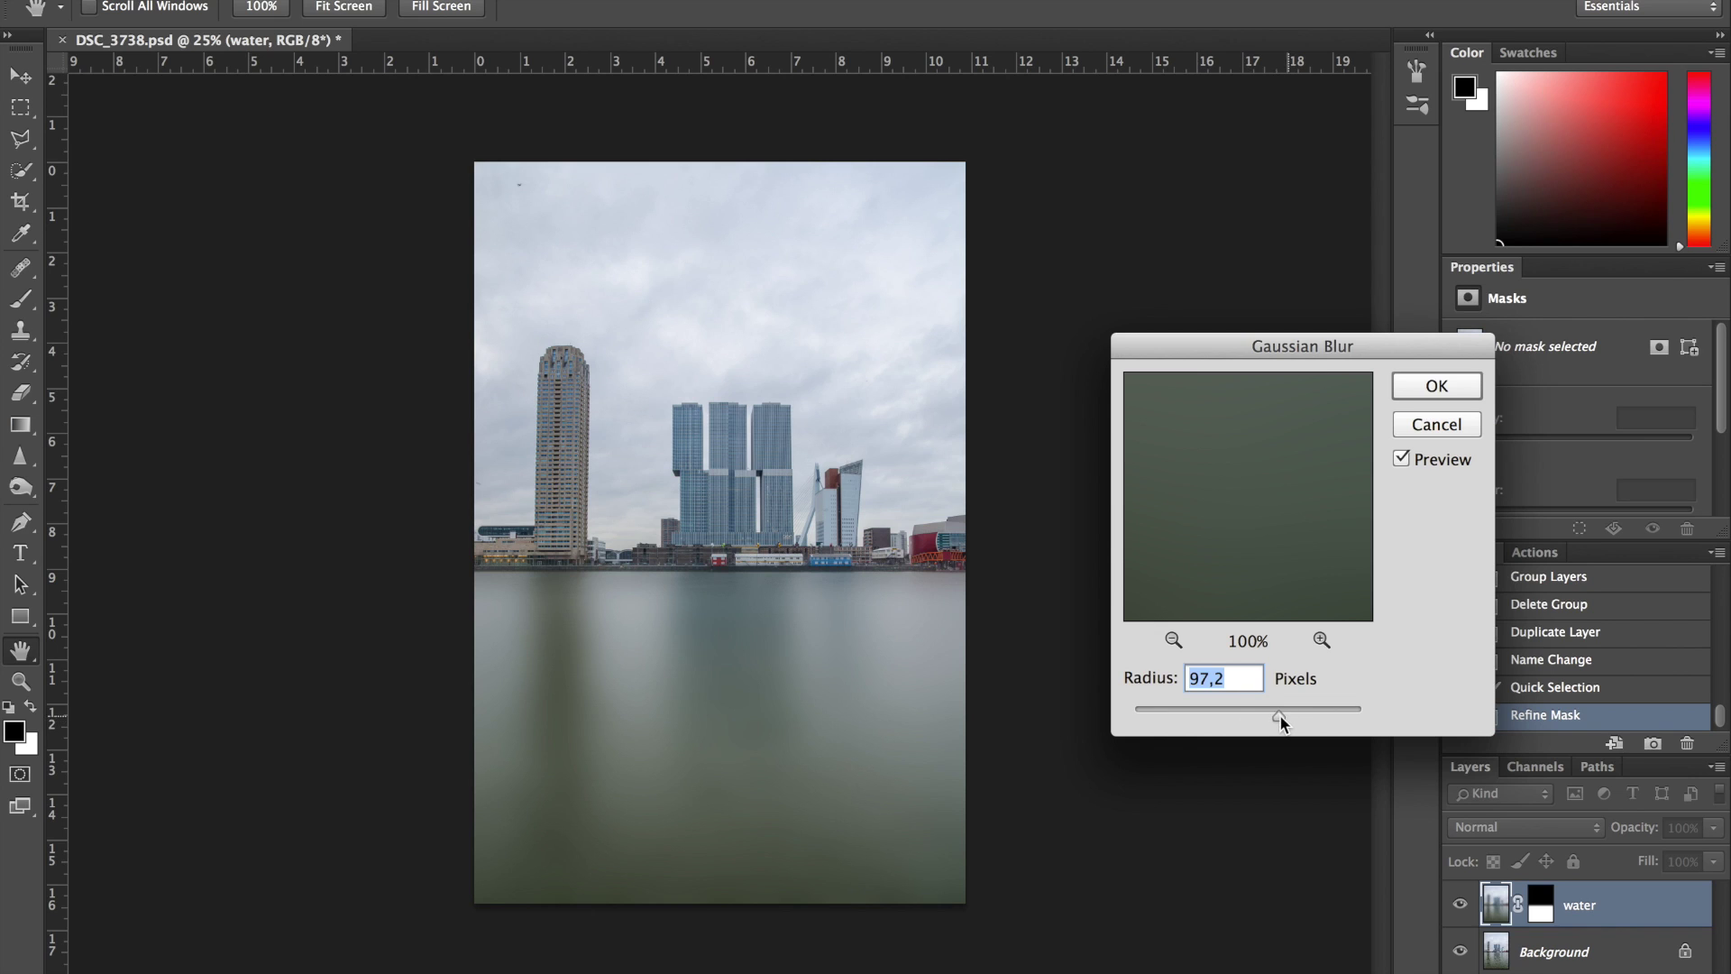
drag(1279, 714, 1228, 713)
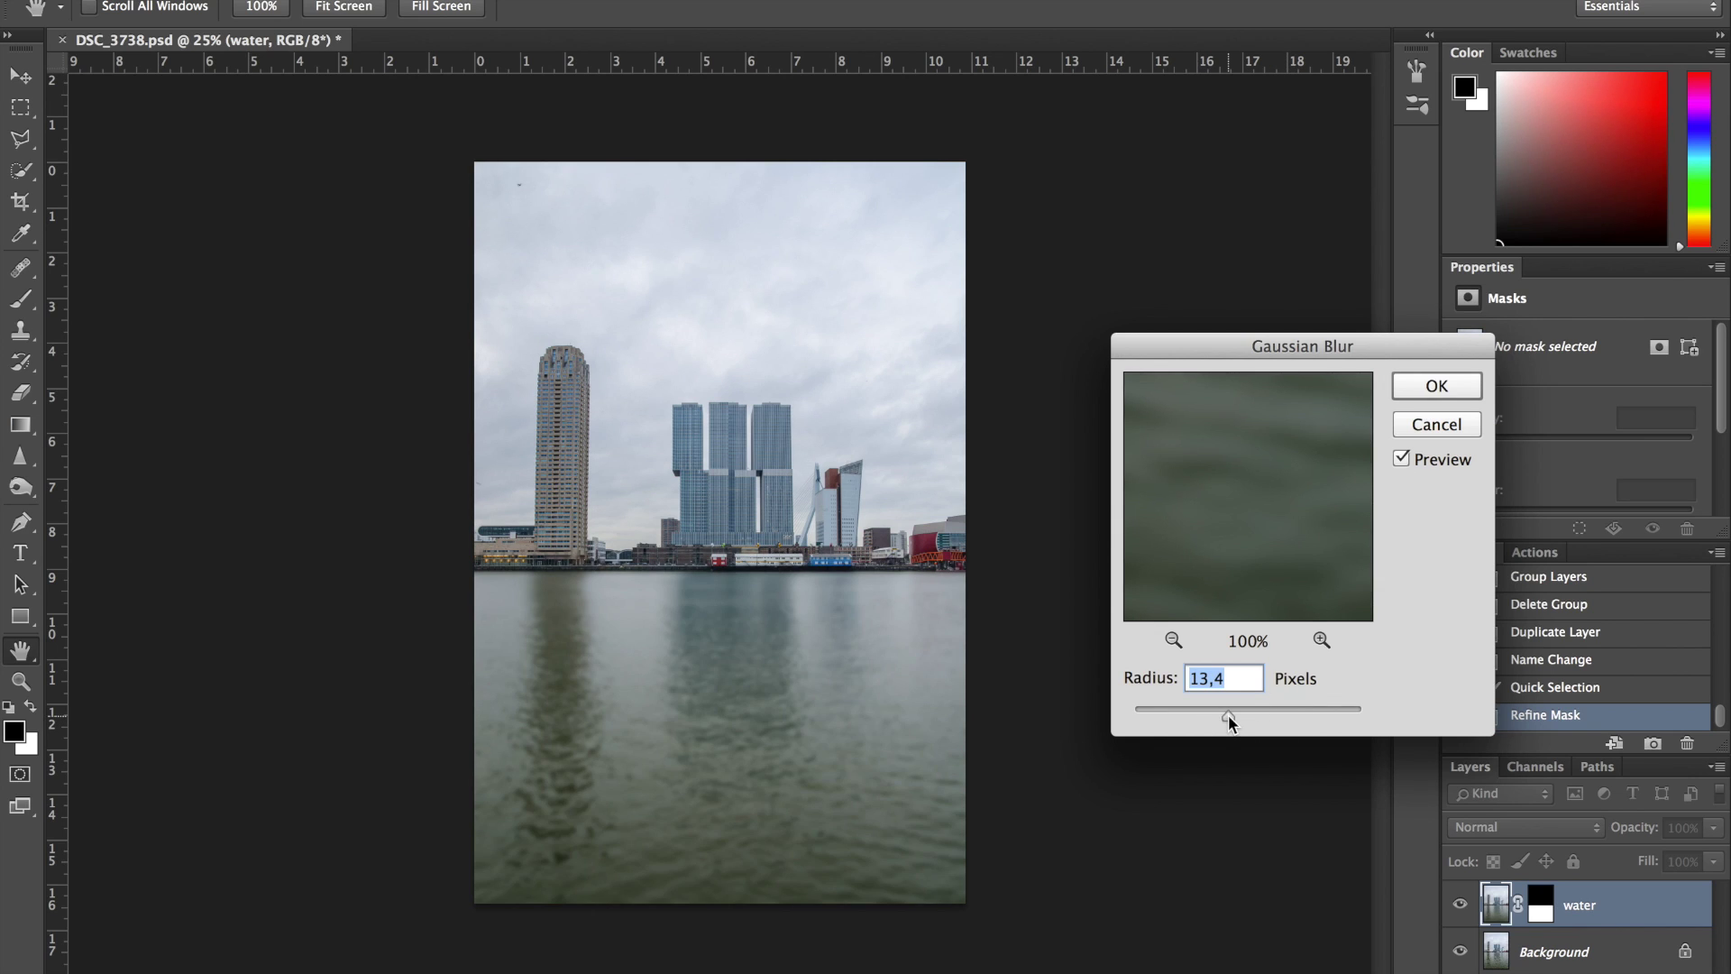
drag(1227, 714, 1329, 720)
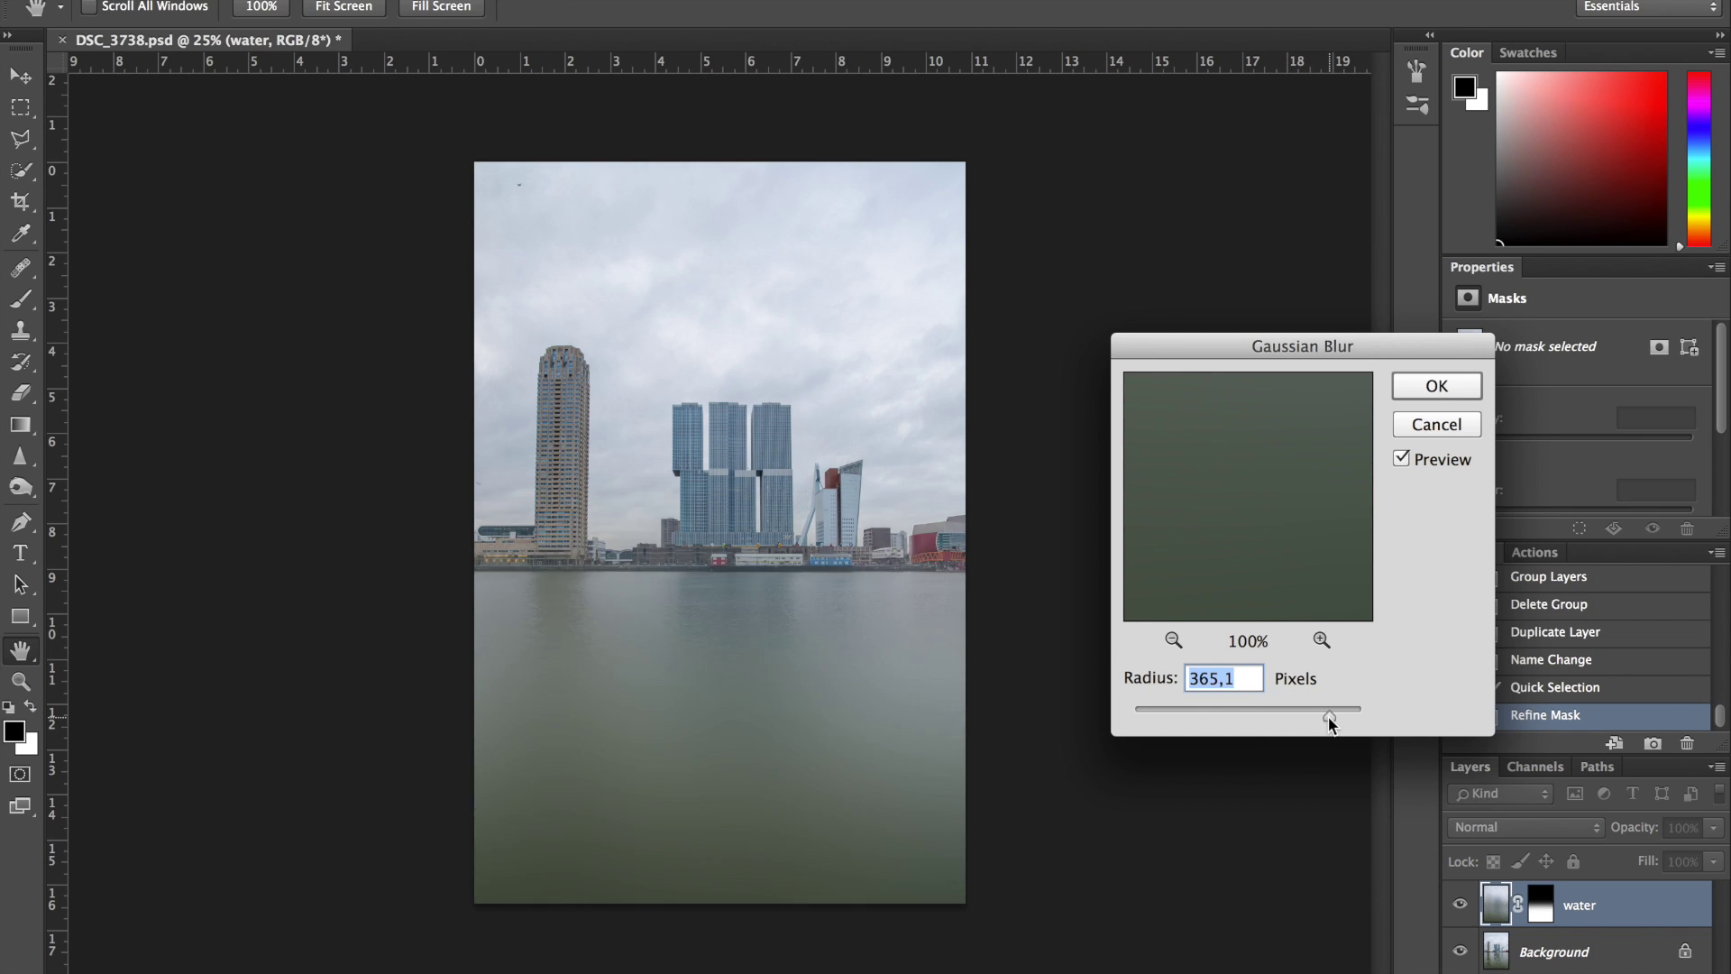
drag(1328, 719, 1278, 723)
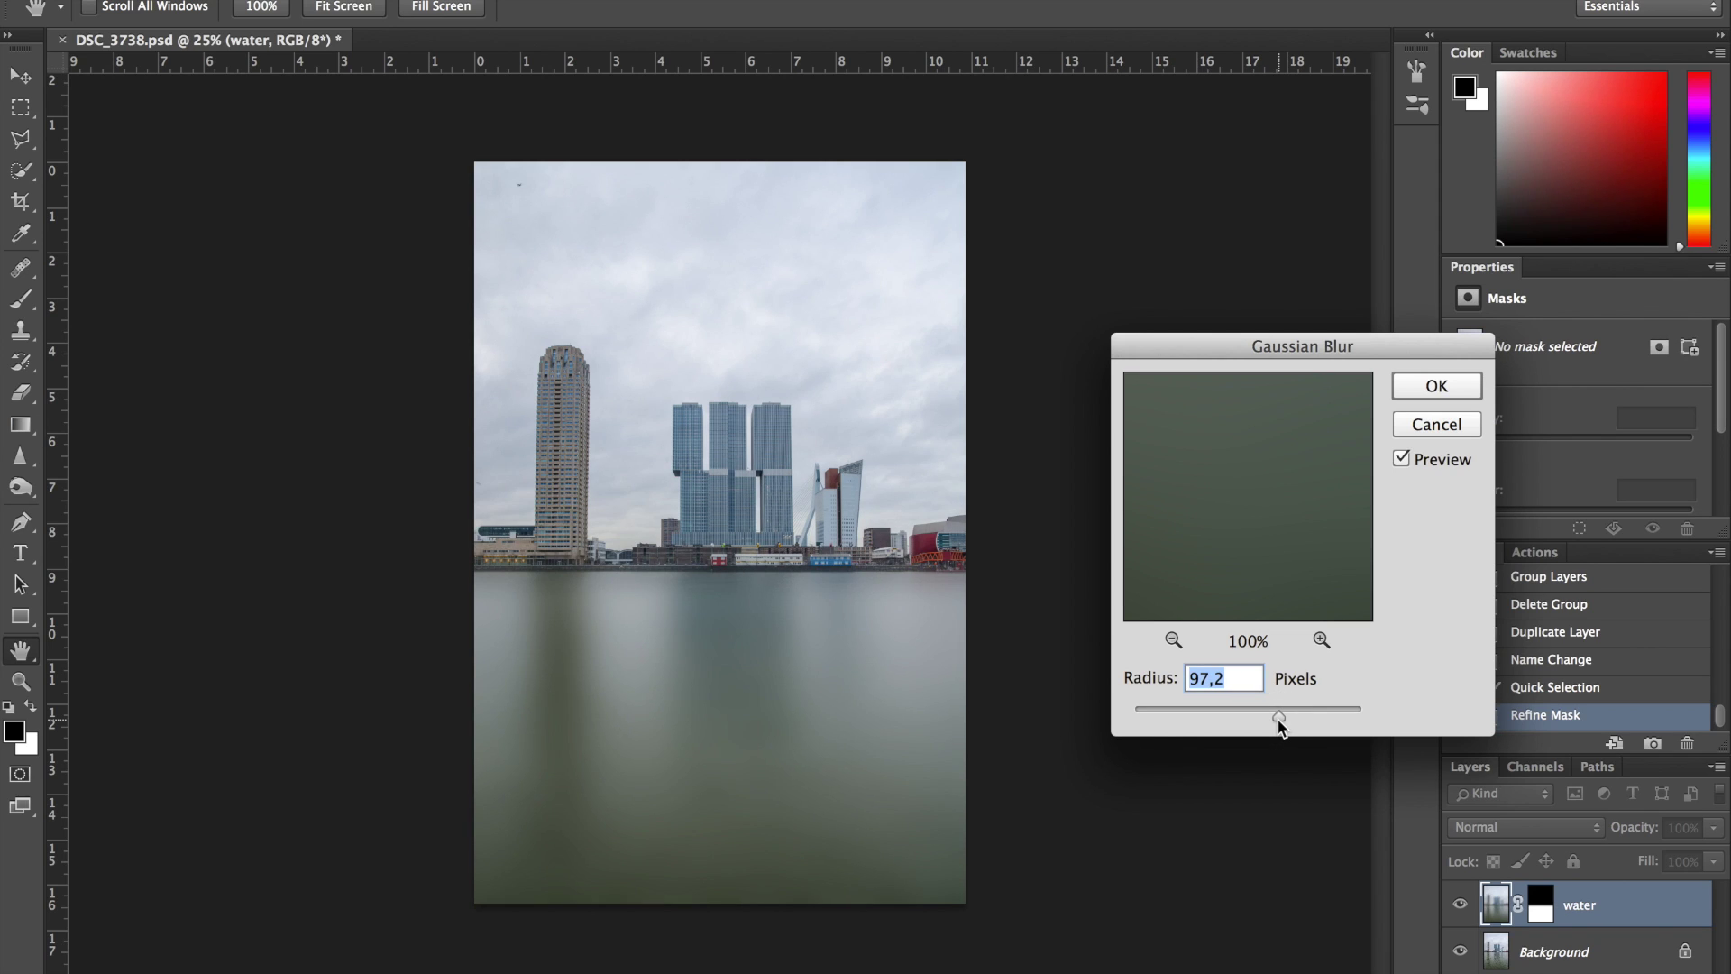
click(1419, 397)
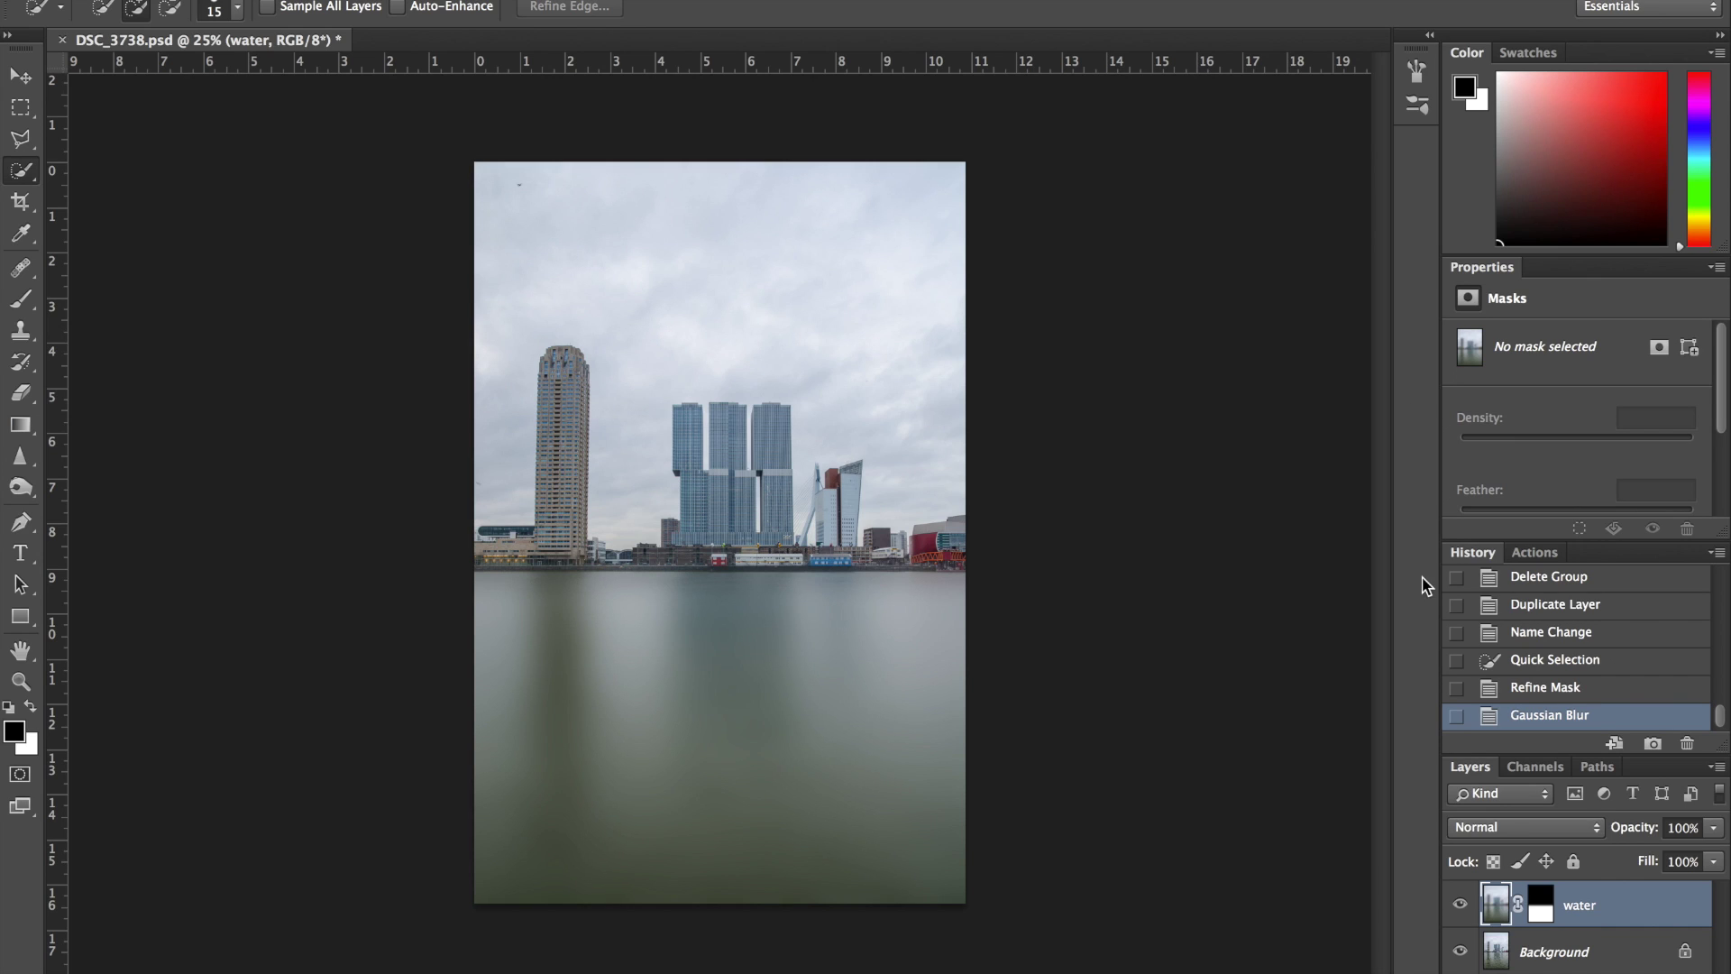
Step: Duplicate Background as a layer named 'city' and start quick-selecting the shoreline buildings
click(1606, 958)
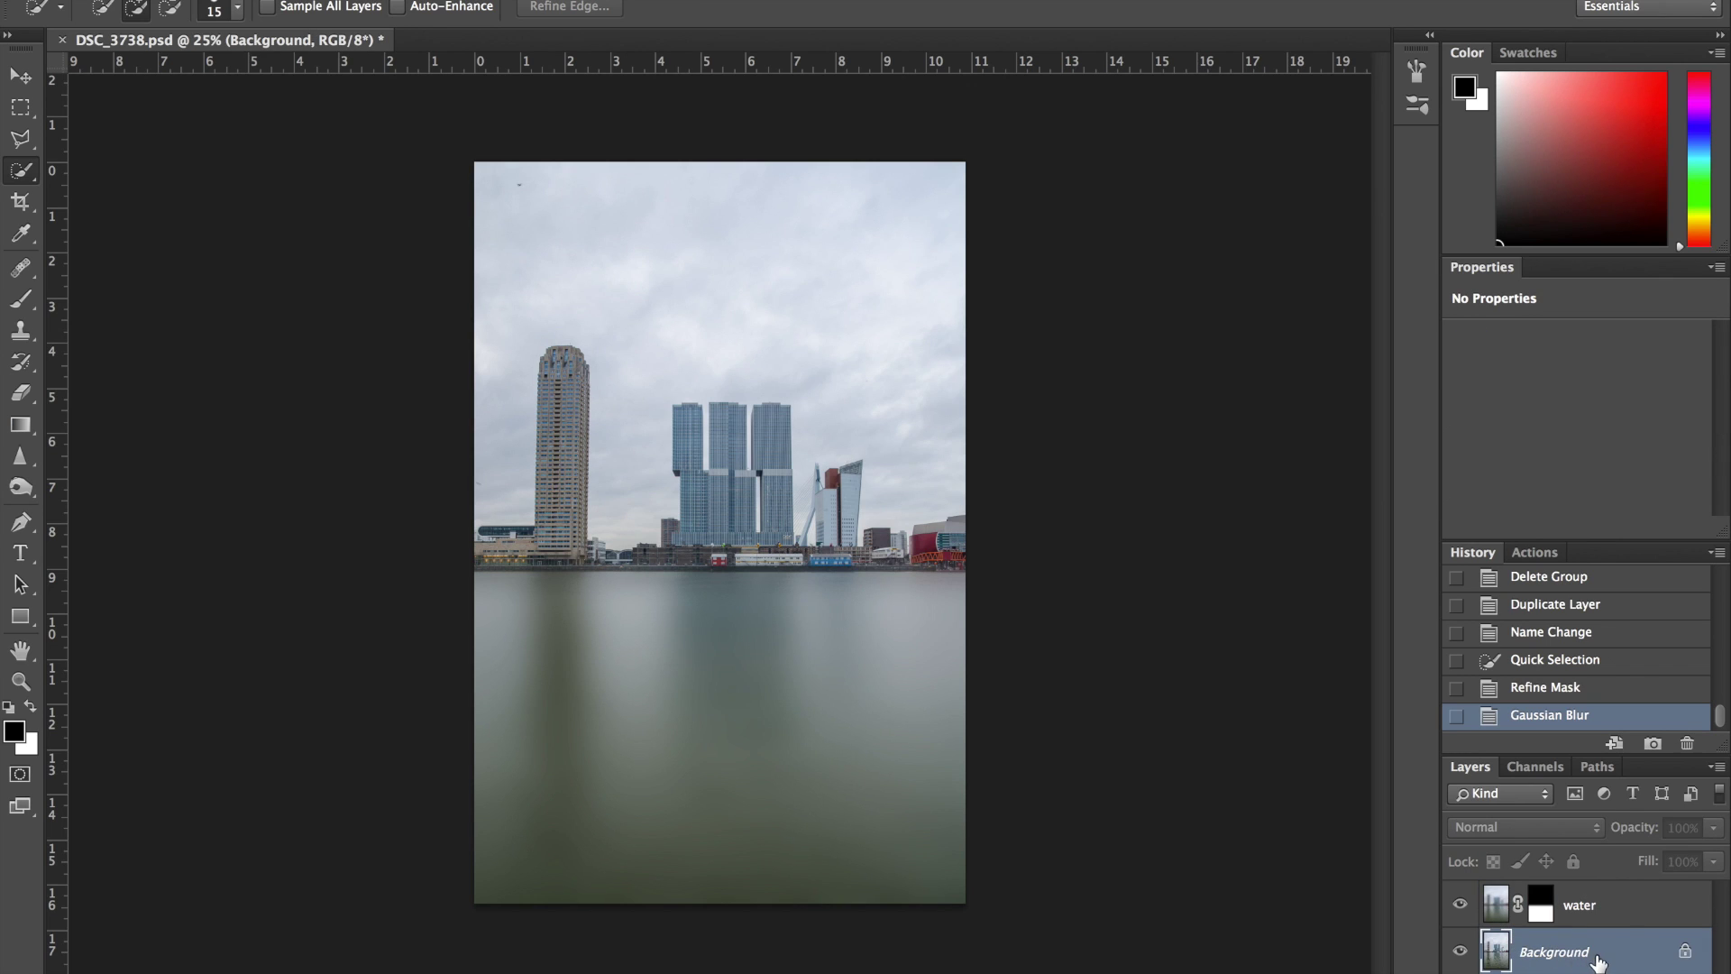
key(super+j)
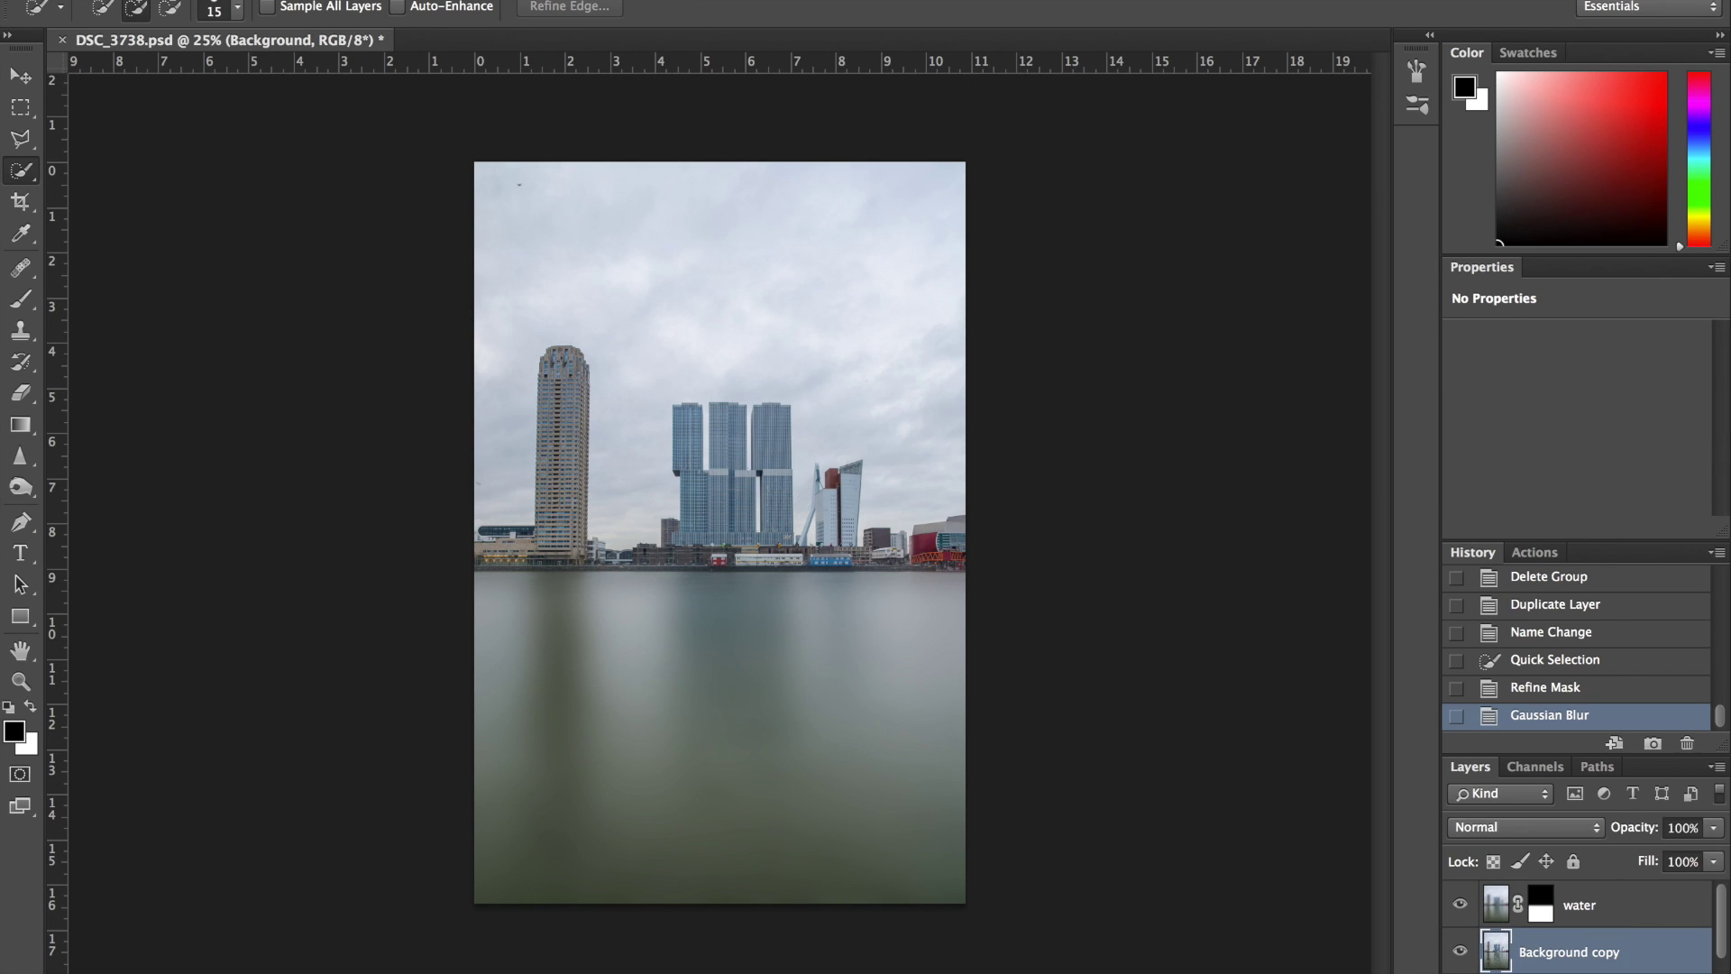
double_click(1574, 953)
text(c)
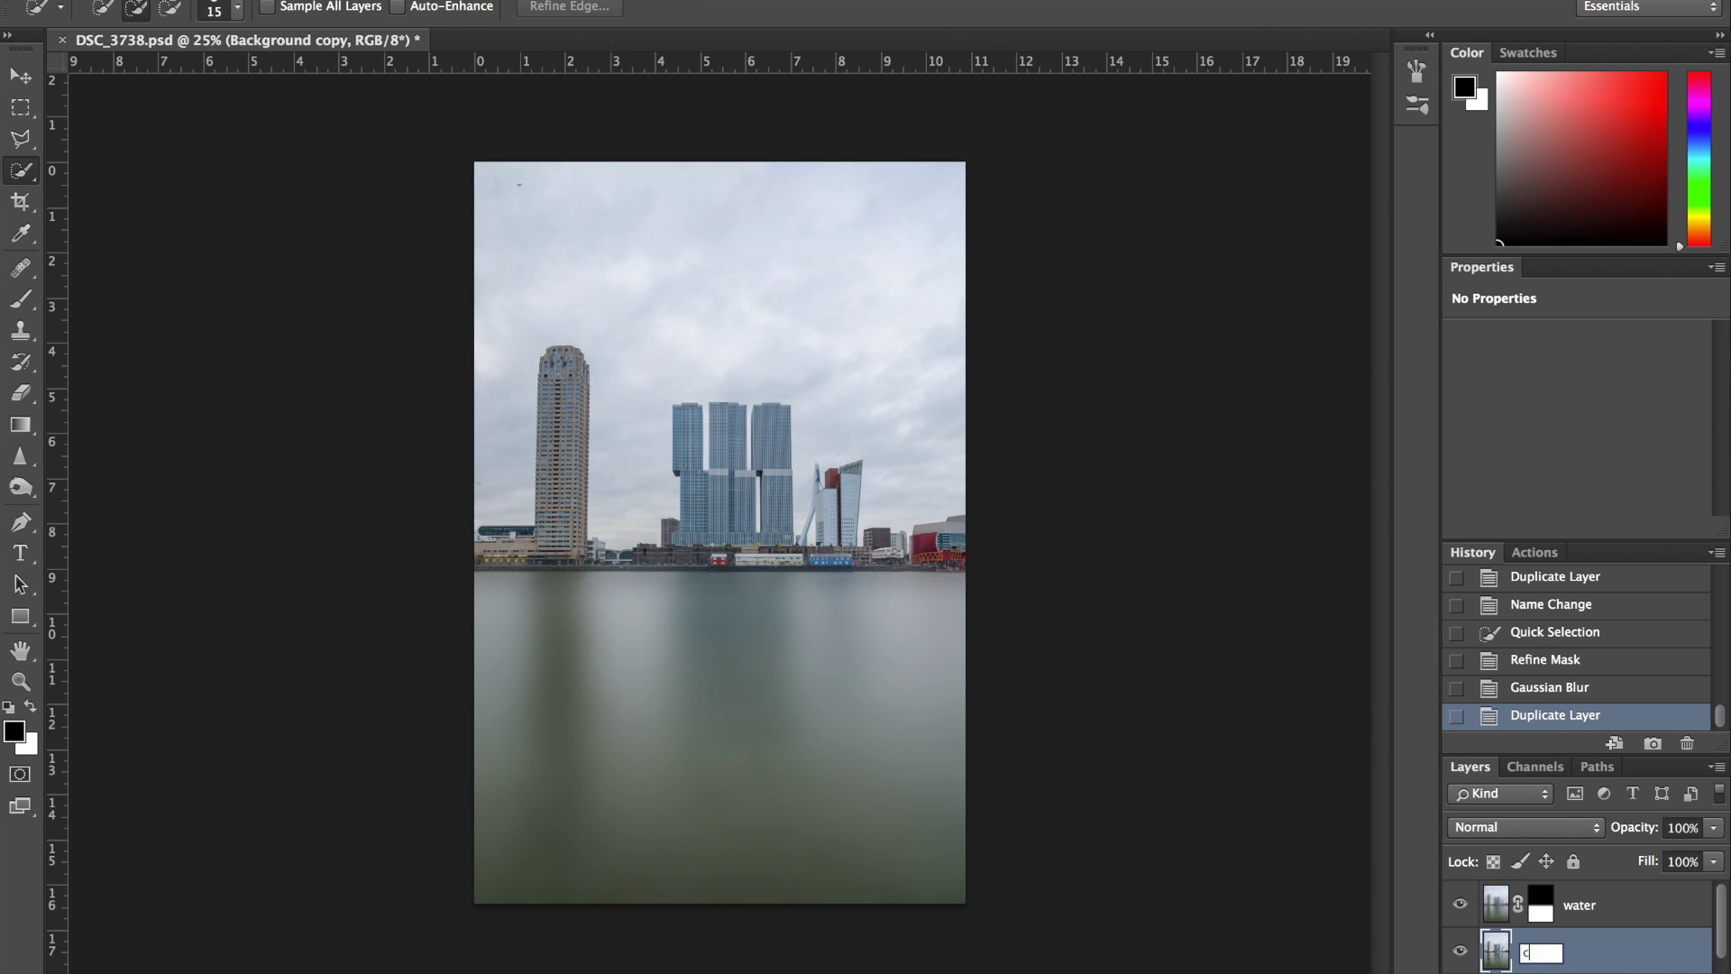
text(ity)
key(Return)
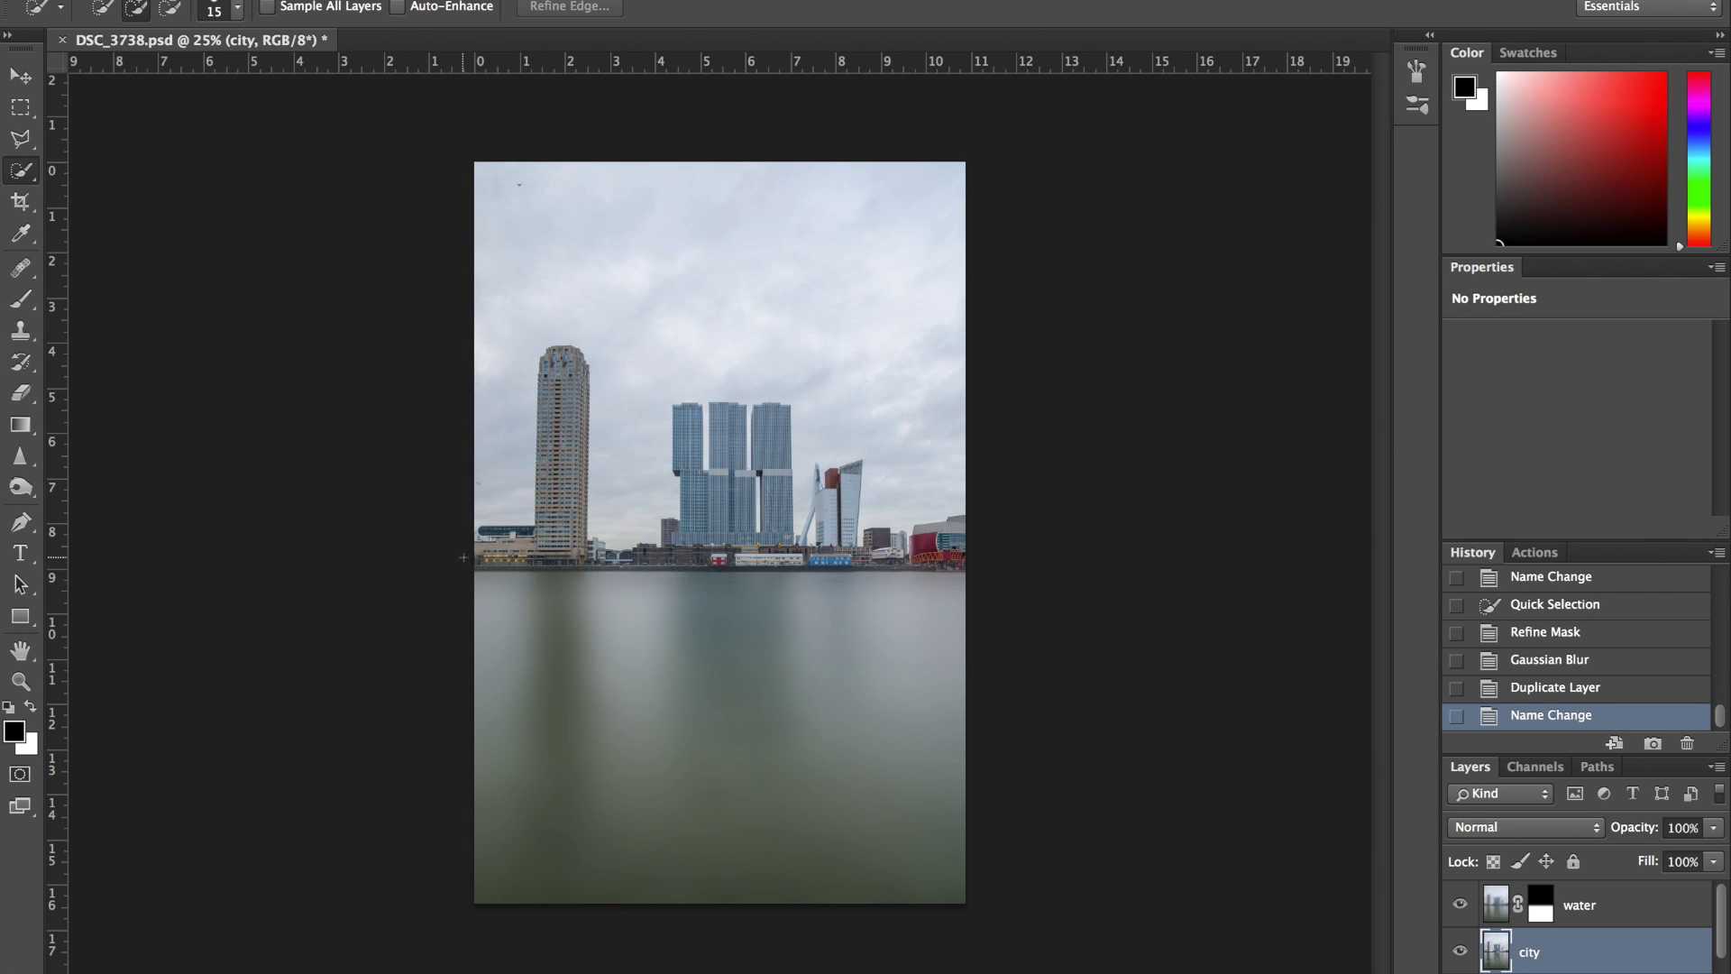
mouse_move(478, 559)
mouse_down()
mouse_move(501, 543)
mouse_move(487, 532)
mouse_move(558, 539)
mouse_move(564, 379)
mouse_move(562, 518)
mouse_move(591, 555)
mouse_move(664, 553)
mouse_move(690, 507)
mouse_move(681, 424)
mouse_move(691, 487)
mouse_move(727, 433)
mouse_move(723, 495)
mouse_move(764, 566)
mouse_move(949, 556)
mouse_move(958, 533)
mouse_up()
click(956, 522)
Step: Zoom in and add the bridge pylon, cables and tower blocks to the skyline selection
mouse_move(840, 534)
mouse_down()
mouse_move(852, 478)
mouse_move(828, 489)
mouse_up()
mouse_move(816, 489)
mouse_down()
mouse_move(838, 551)
mouse_move(806, 556)
mouse_move(777, 543)
mouse_move(775, 428)
mouse_up()
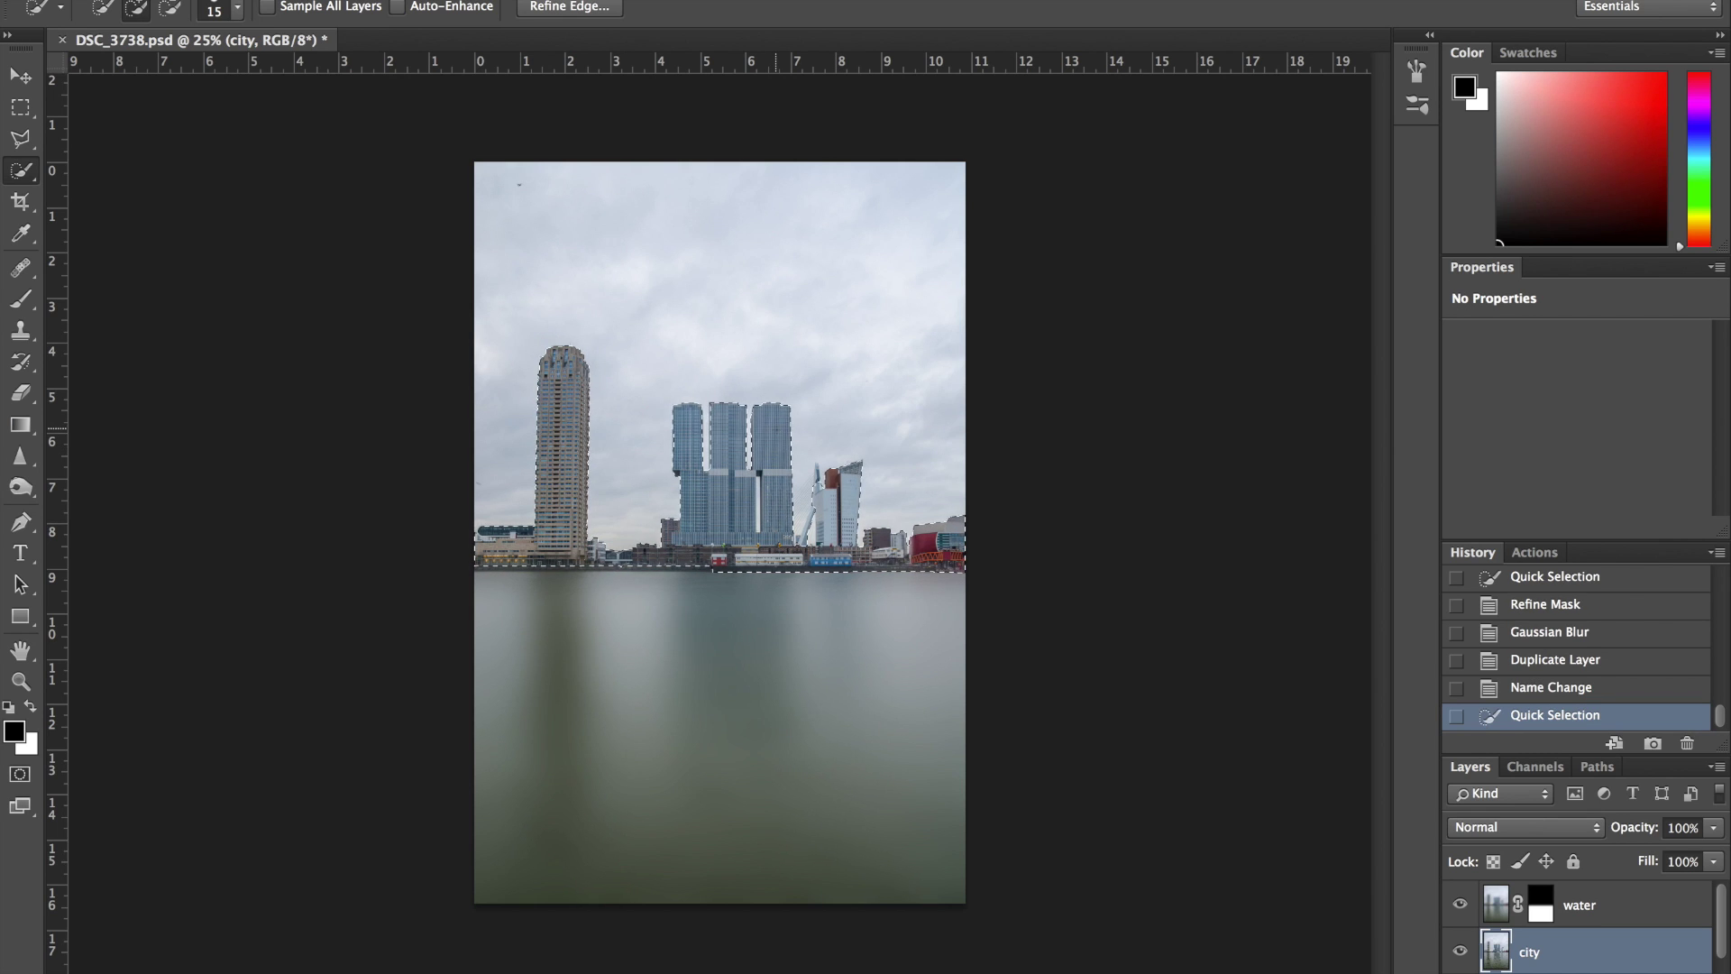
key(ctrl+plus)
key(ctrl+plus)
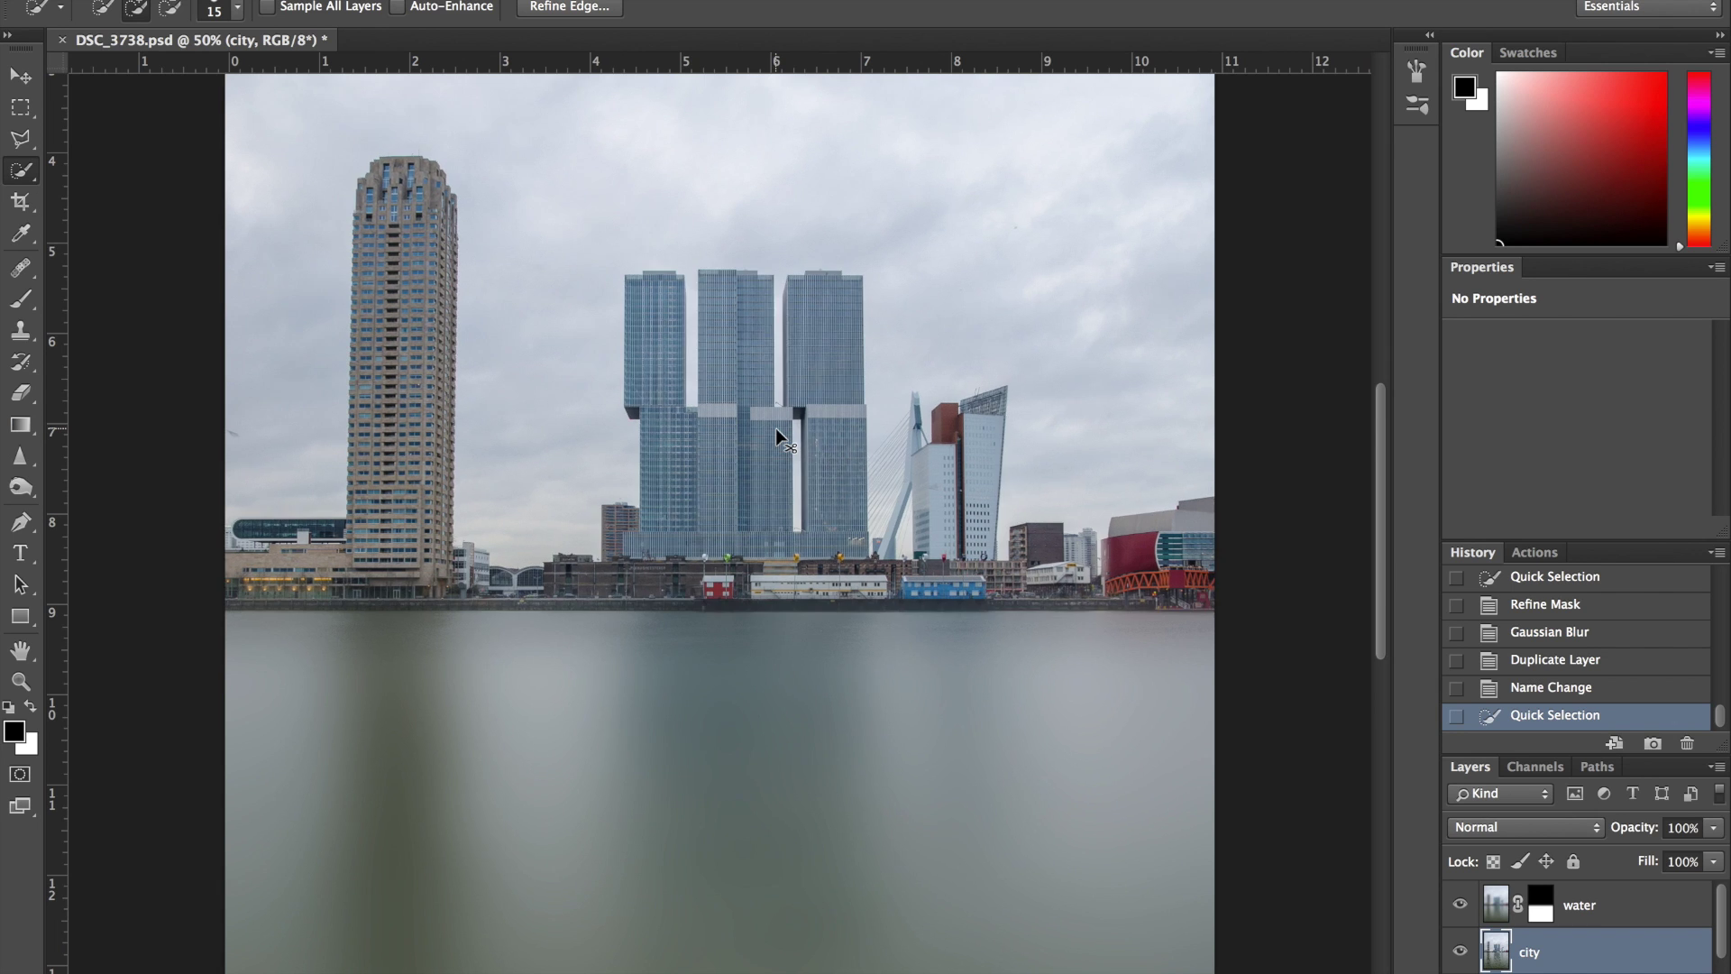
key(ctrl+plus)
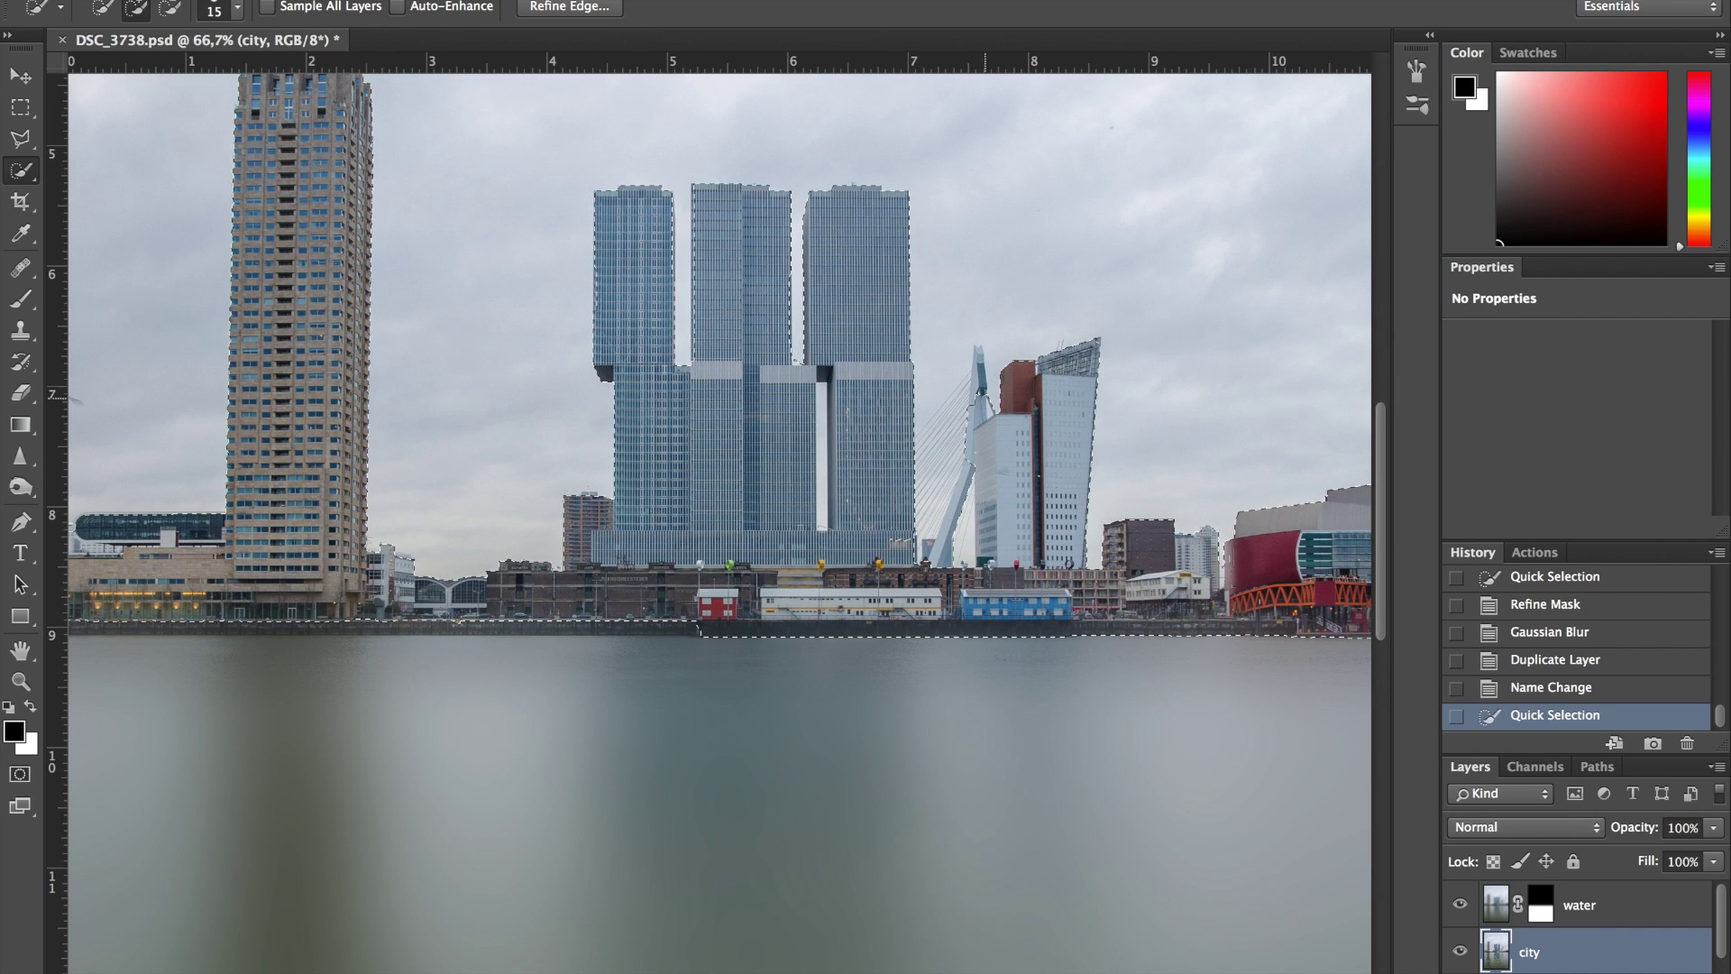
mouse_move(972, 446)
mouse_down()
mouse_move(956, 511)
mouse_move(958, 496)
mouse_up()
click(942, 548)
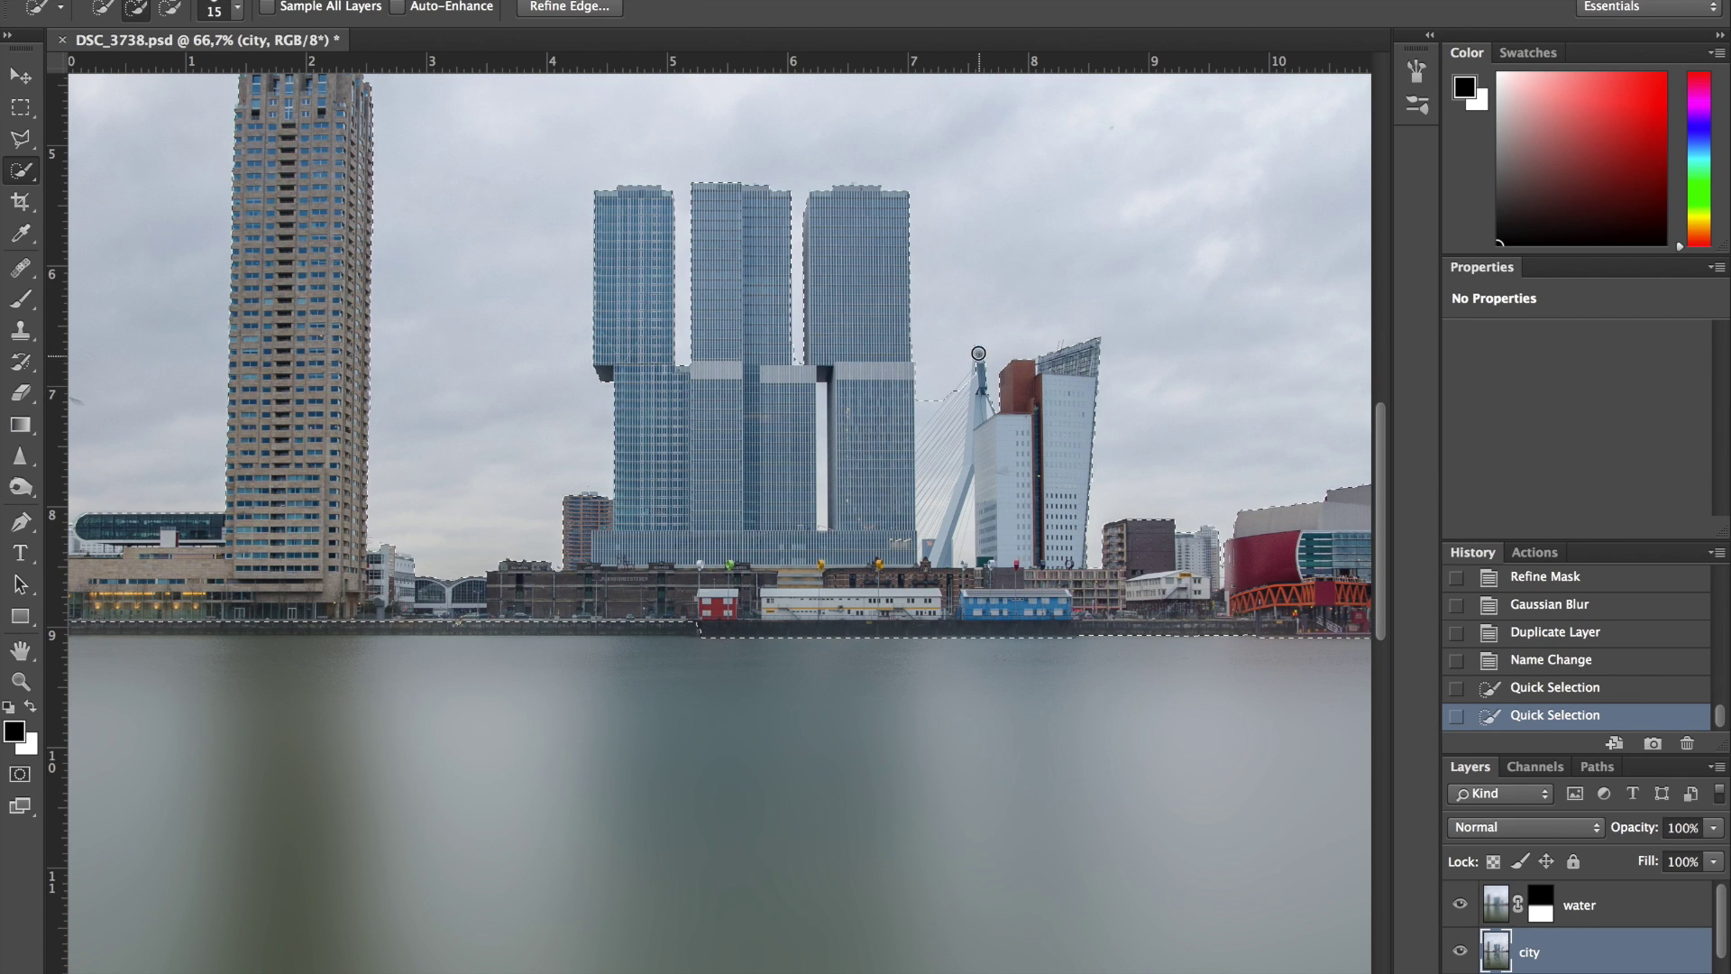
click(980, 352)
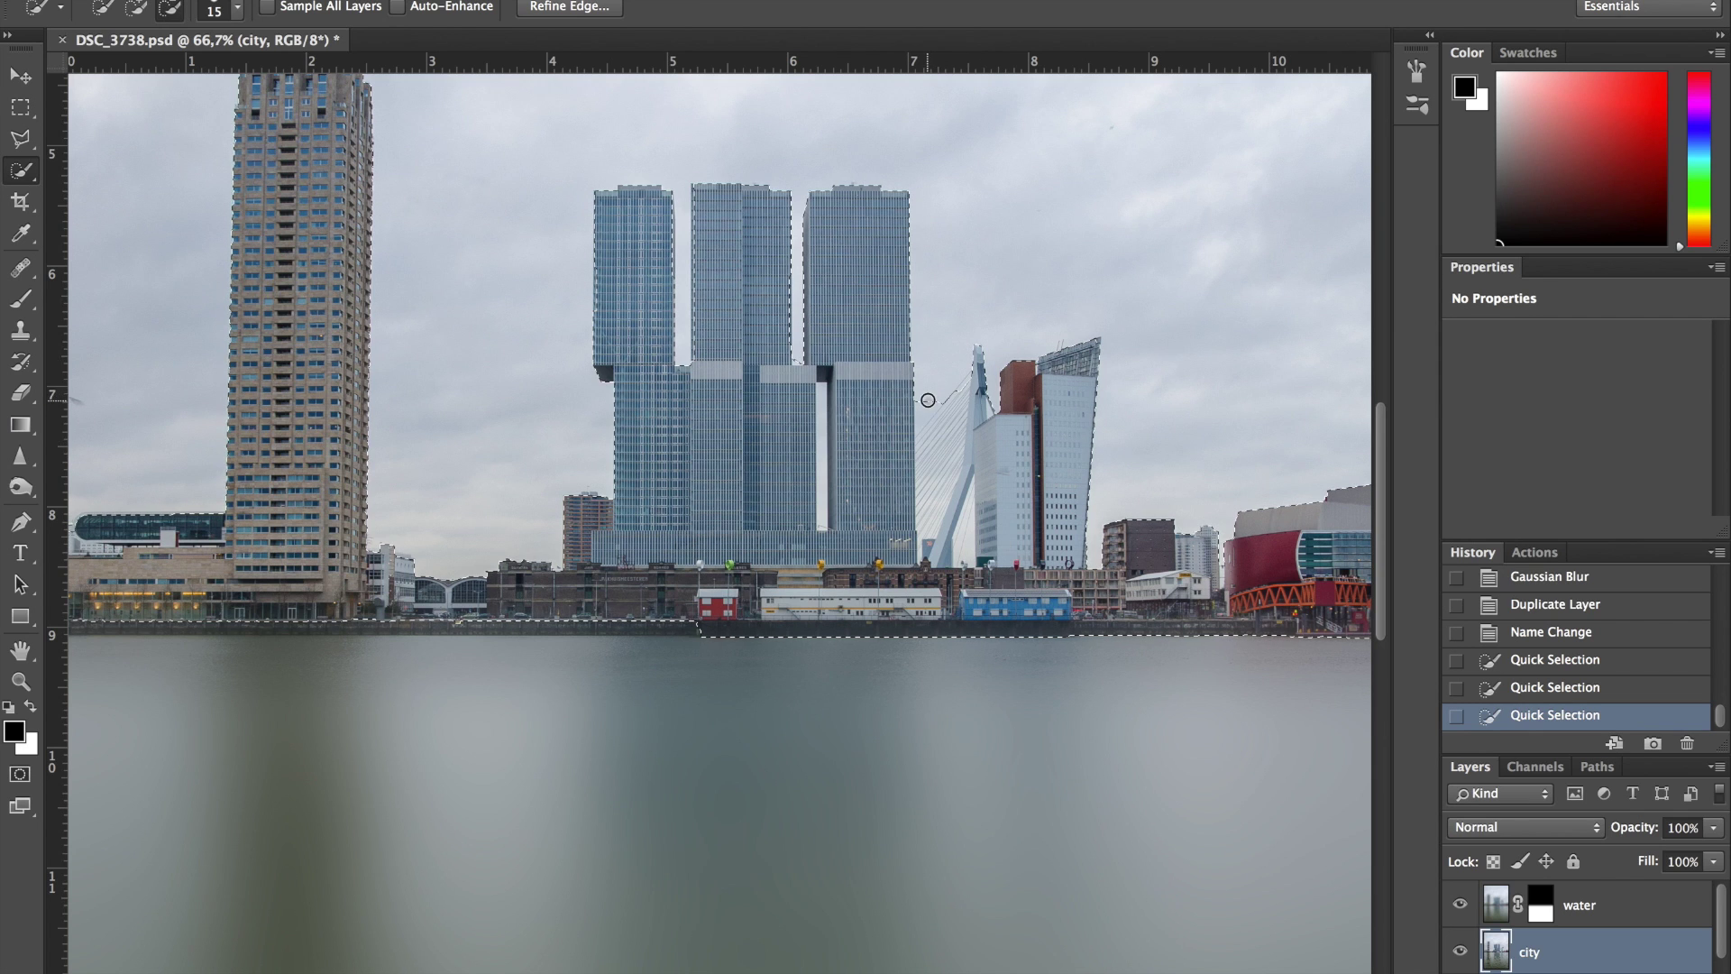
mouse_move(927, 394)
mouse_down()
mouse_move(924, 484)
mouse_move(964, 374)
mouse_move(978, 378)
mouse_up()
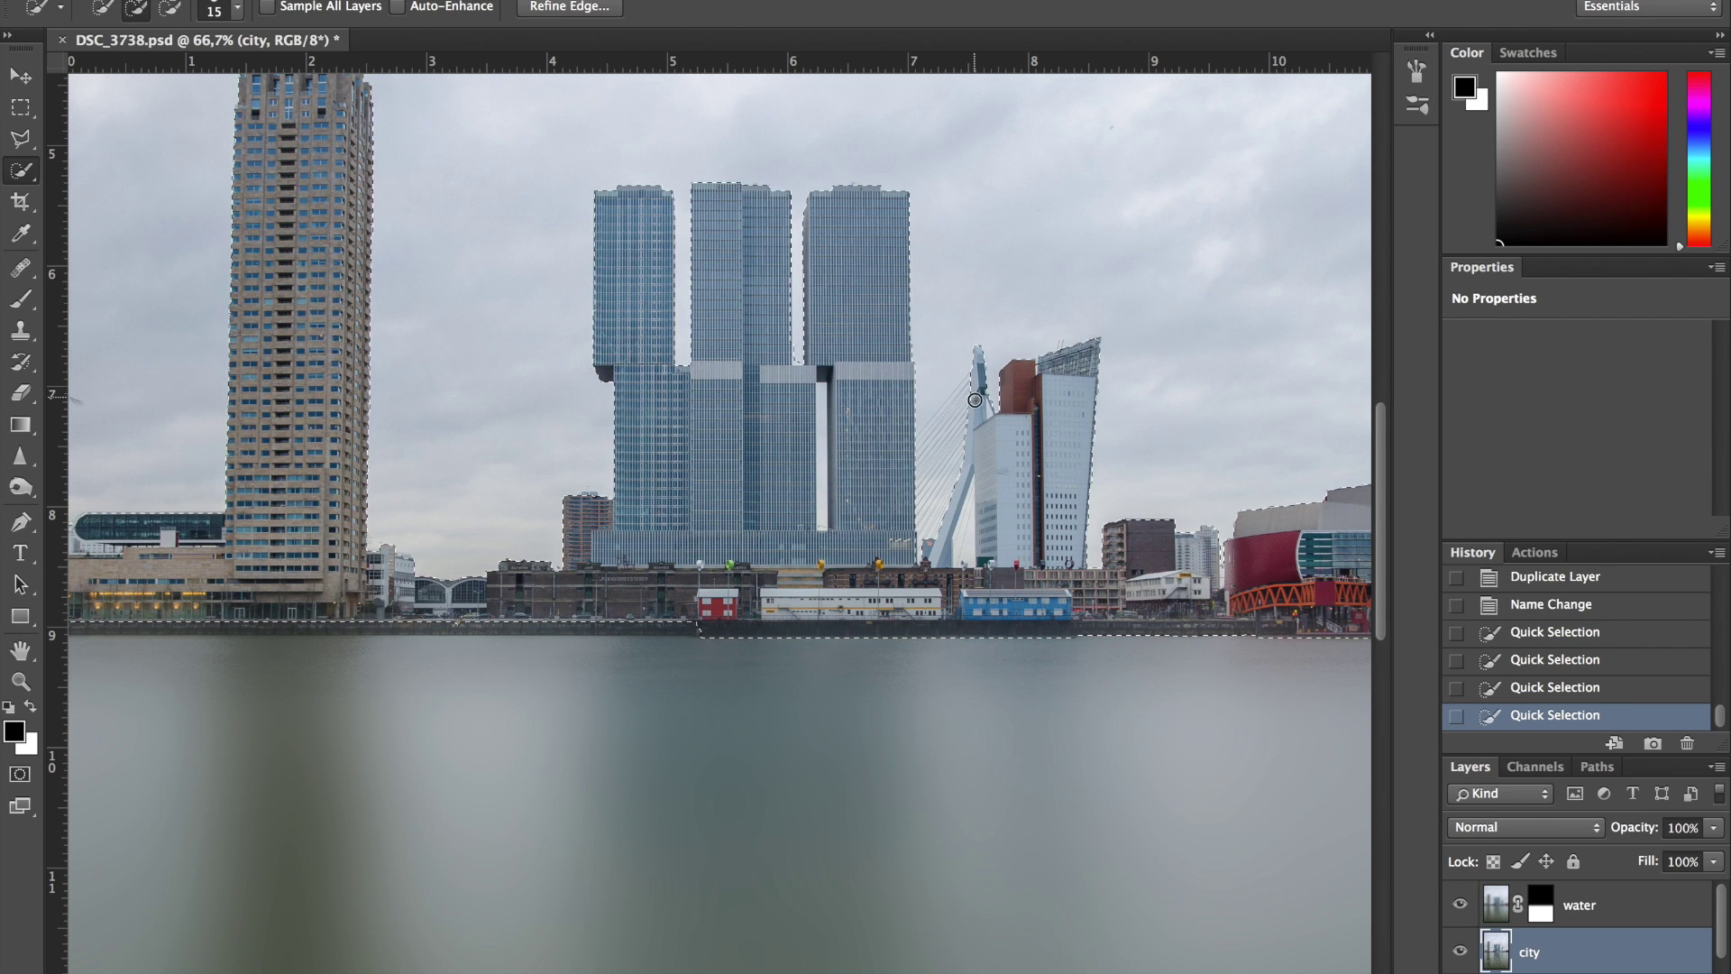
drag(969, 459, 967, 514)
Step: Alt-subtract the gap between the towers from the skyline selection
key(alt)
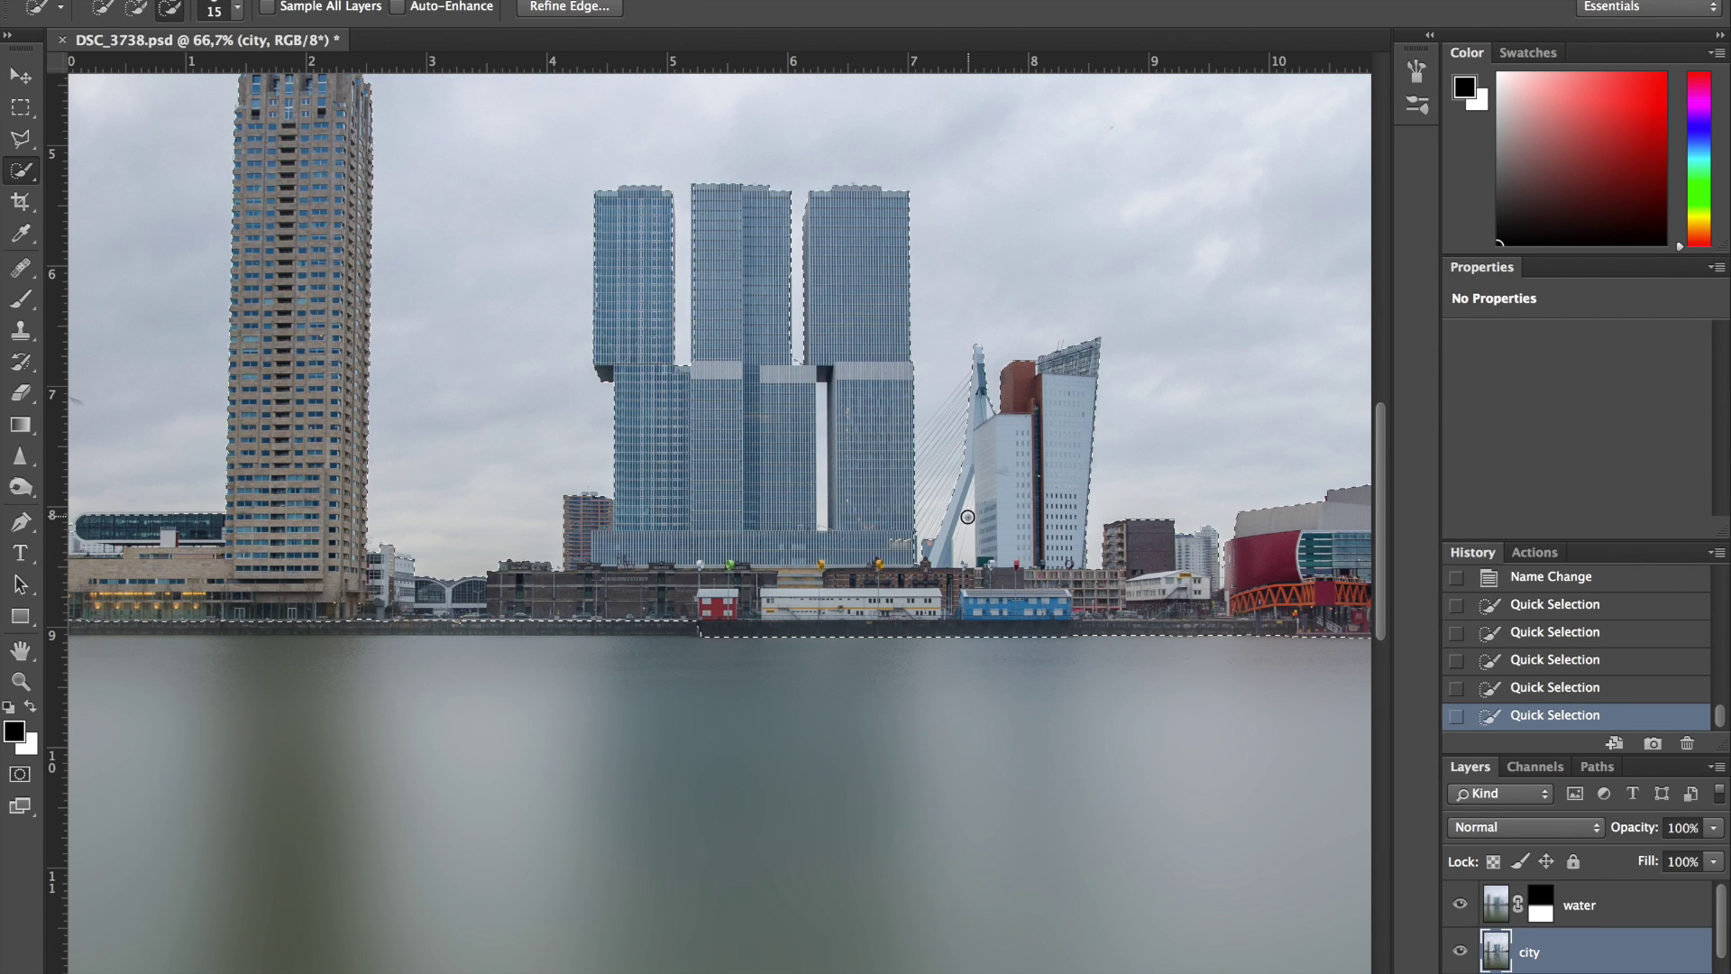
drag(972, 527, 973, 564)
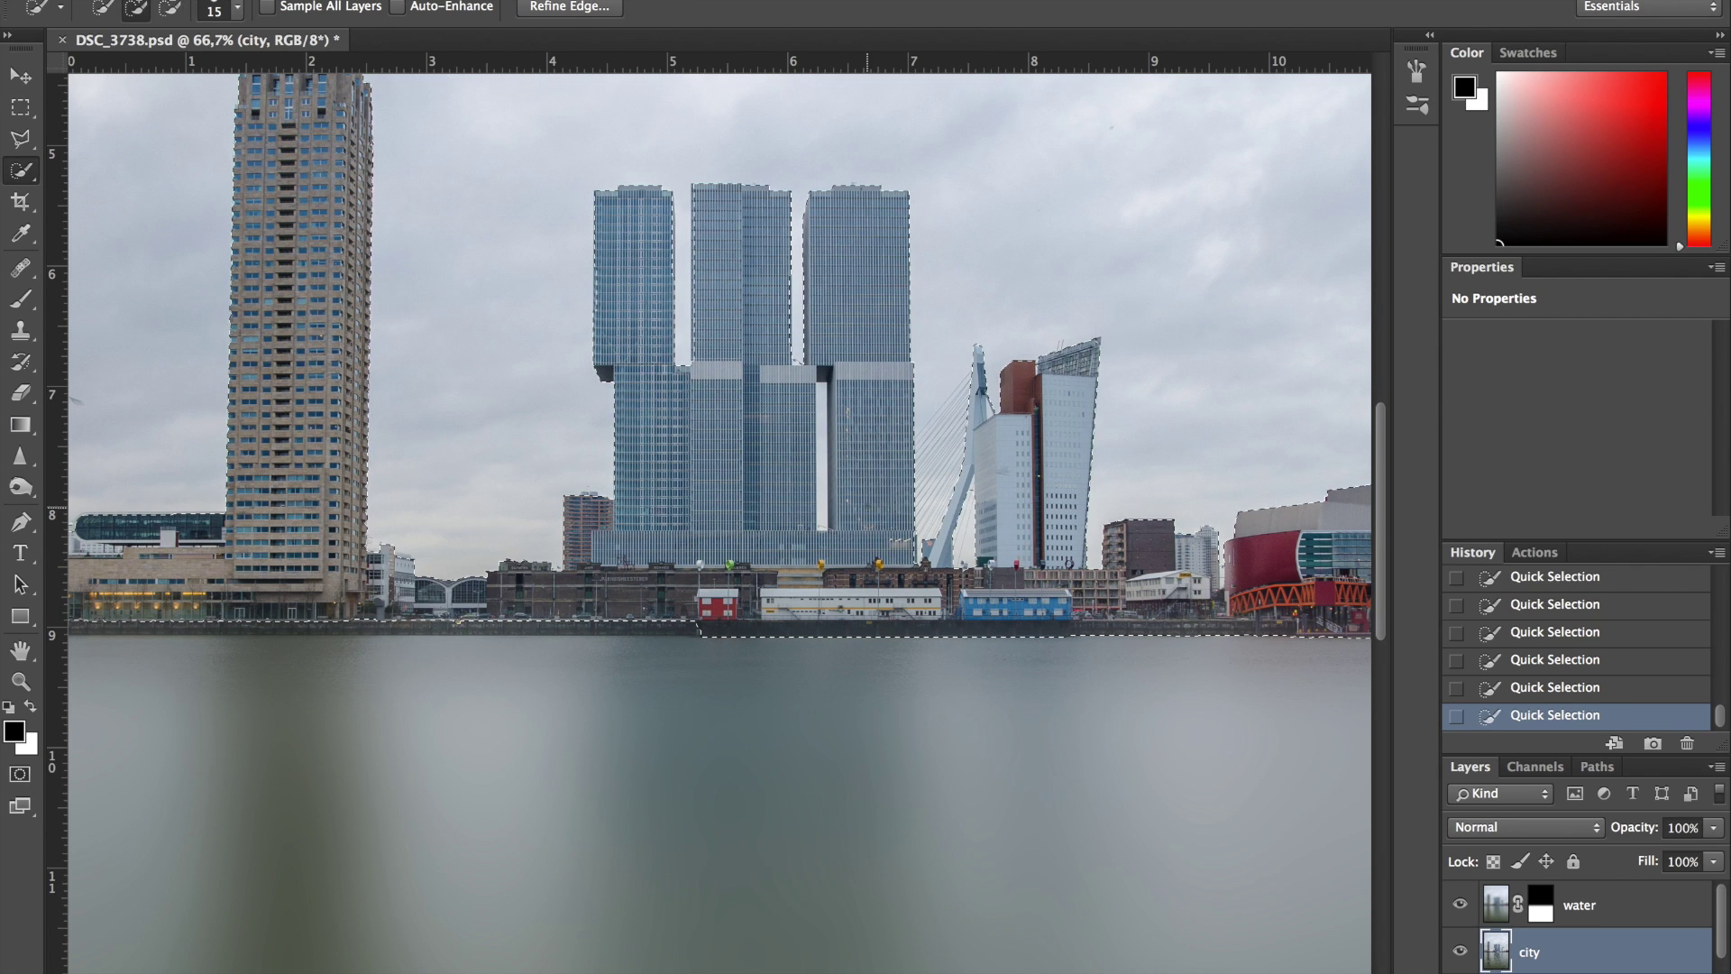
key(alt)
drag(820, 393, 823, 486)
click(590, 7)
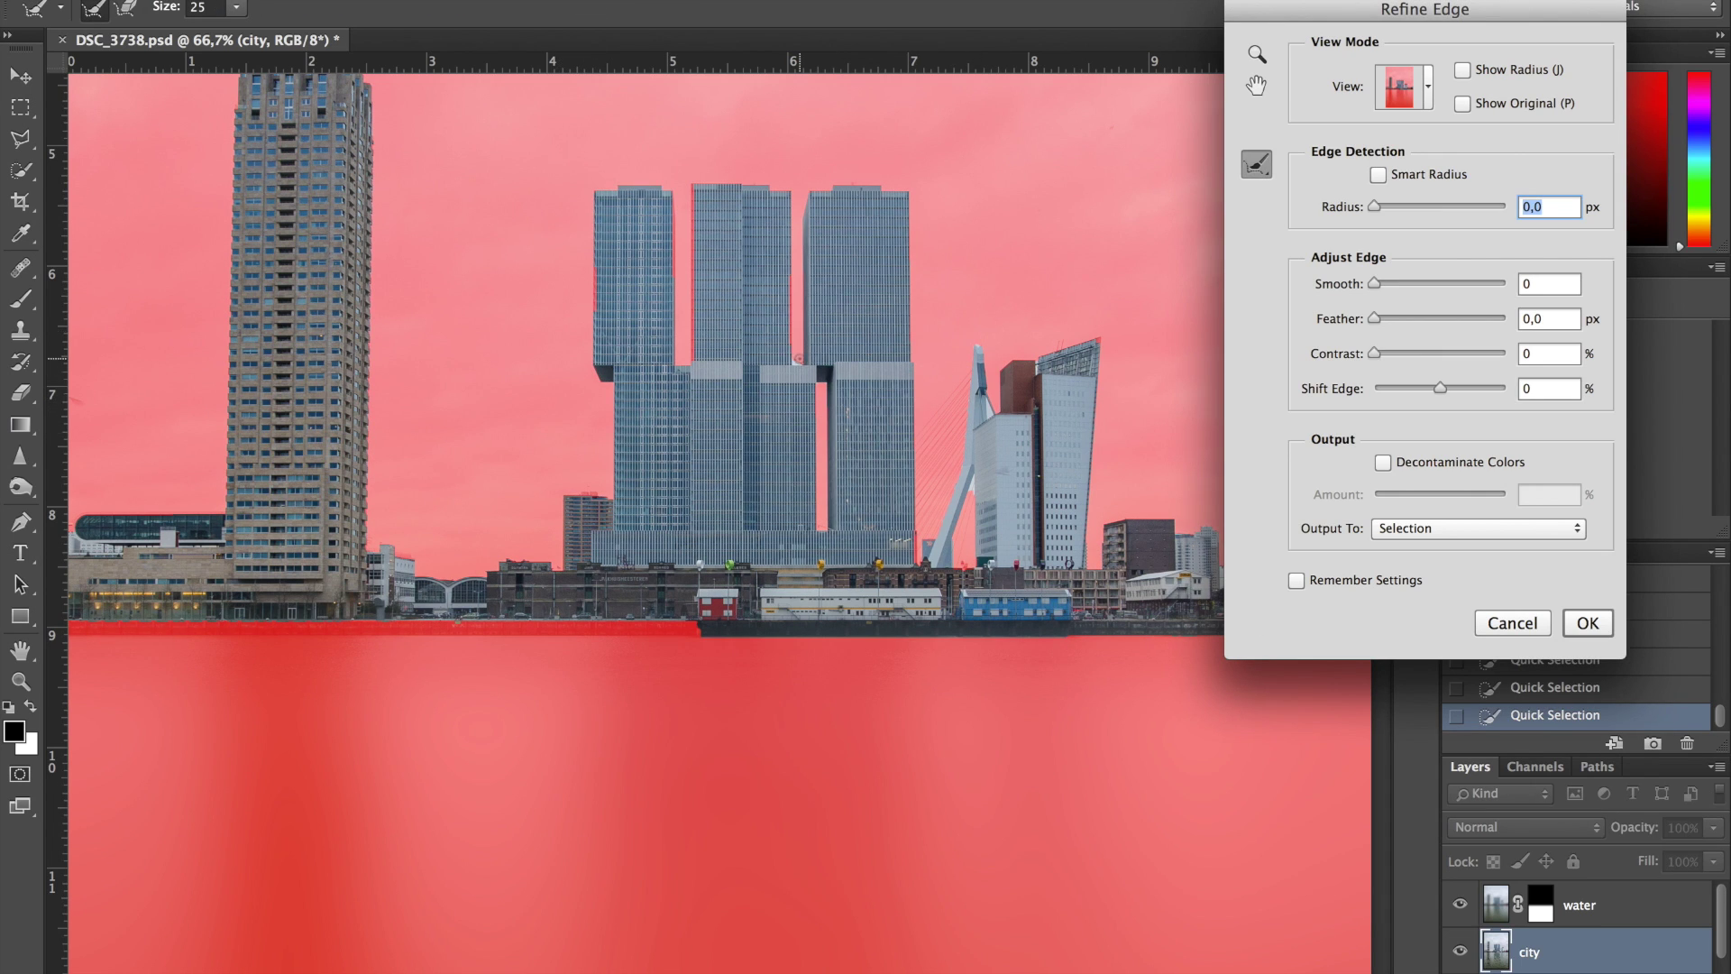
Step: Brush the Refine Radius over the skyline and pylon-top edges, then apply the refinement
drag(796, 359, 816, 361)
click(973, 341)
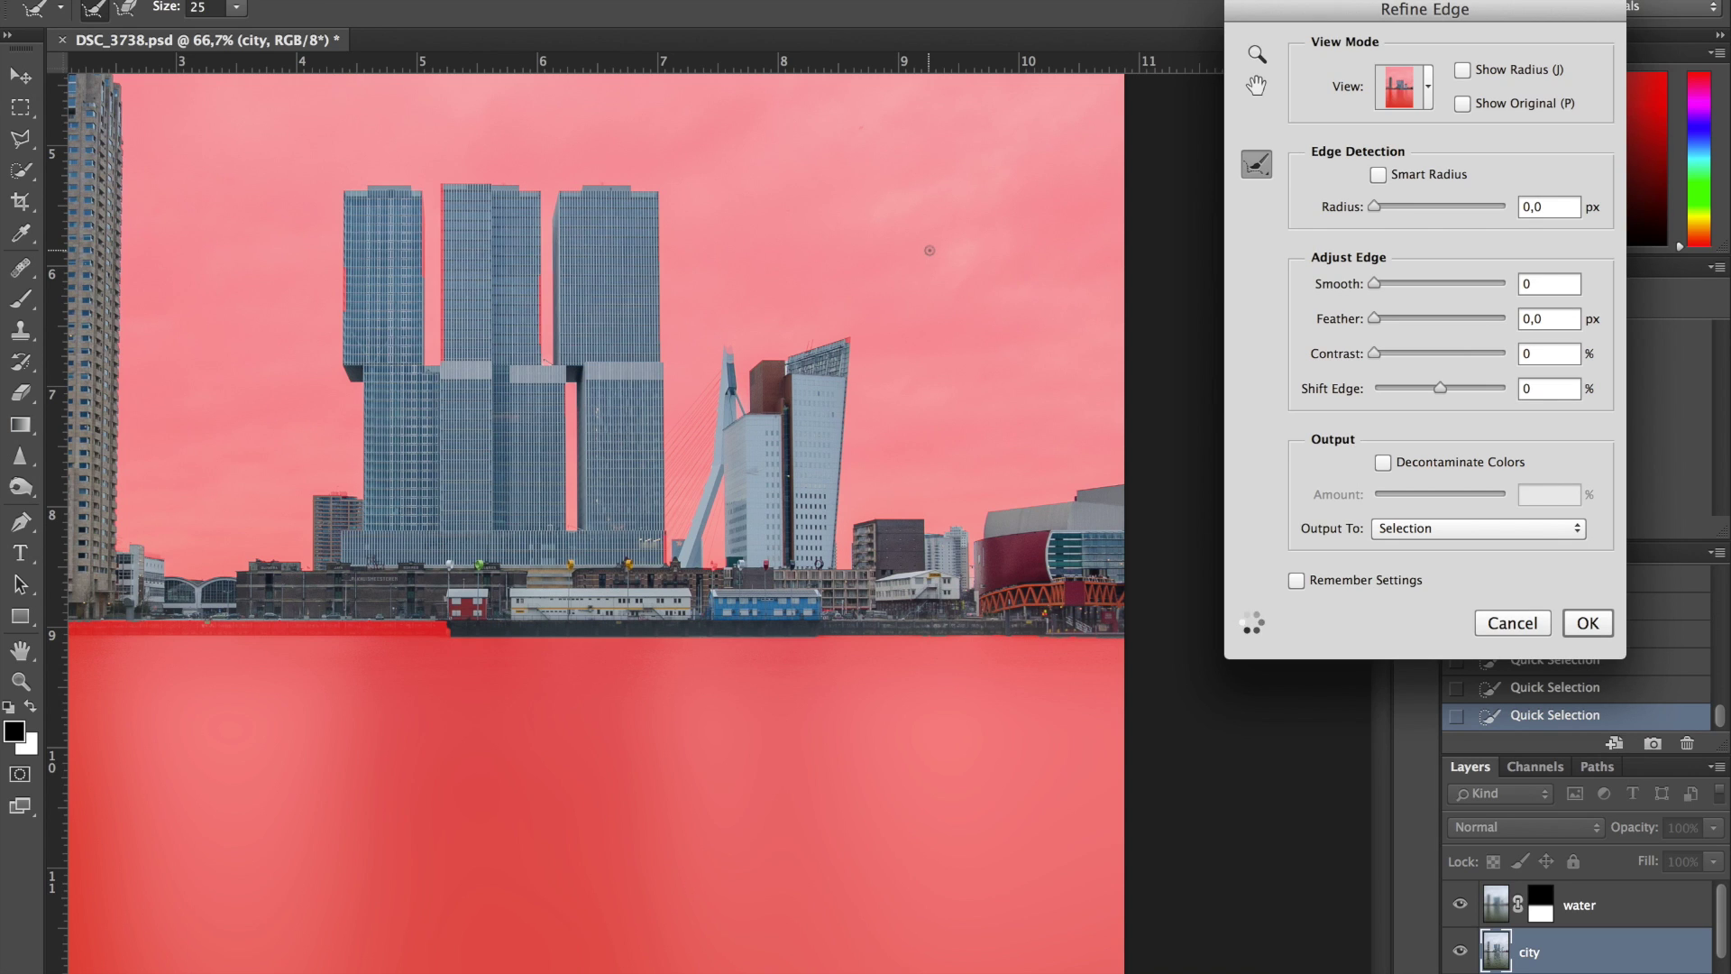
click(1586, 623)
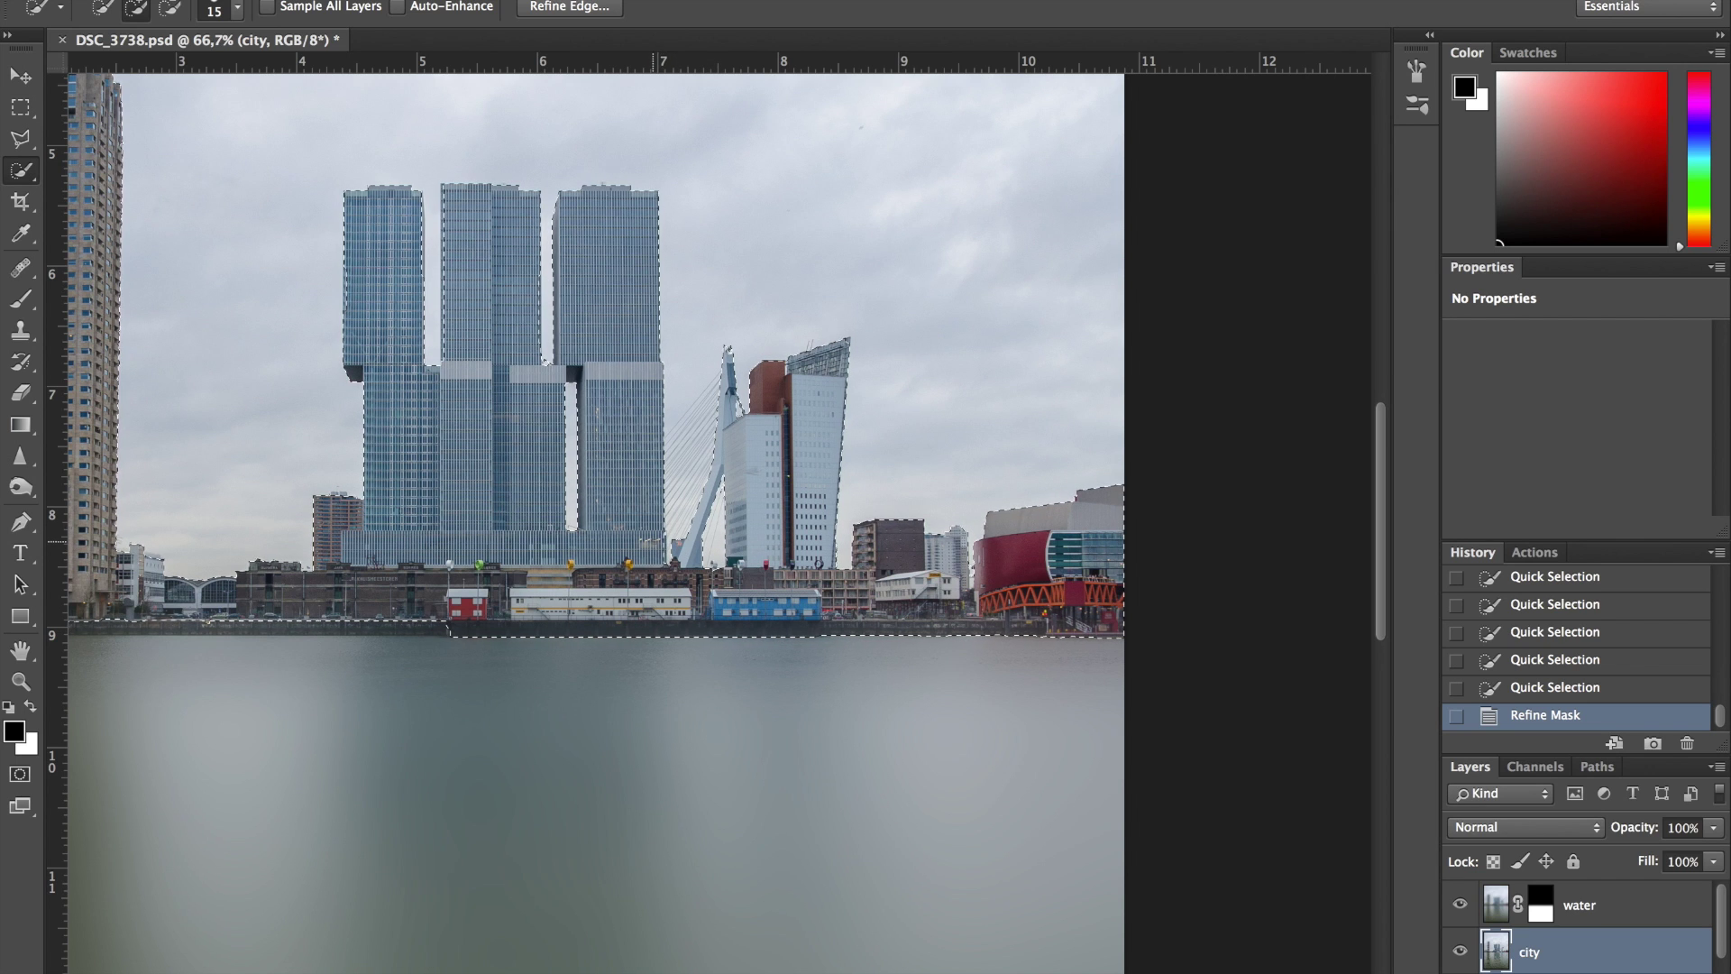
Step: Add three small missed building areas along the waterline to the skyline selection
scroll(616, 530, left, 5)
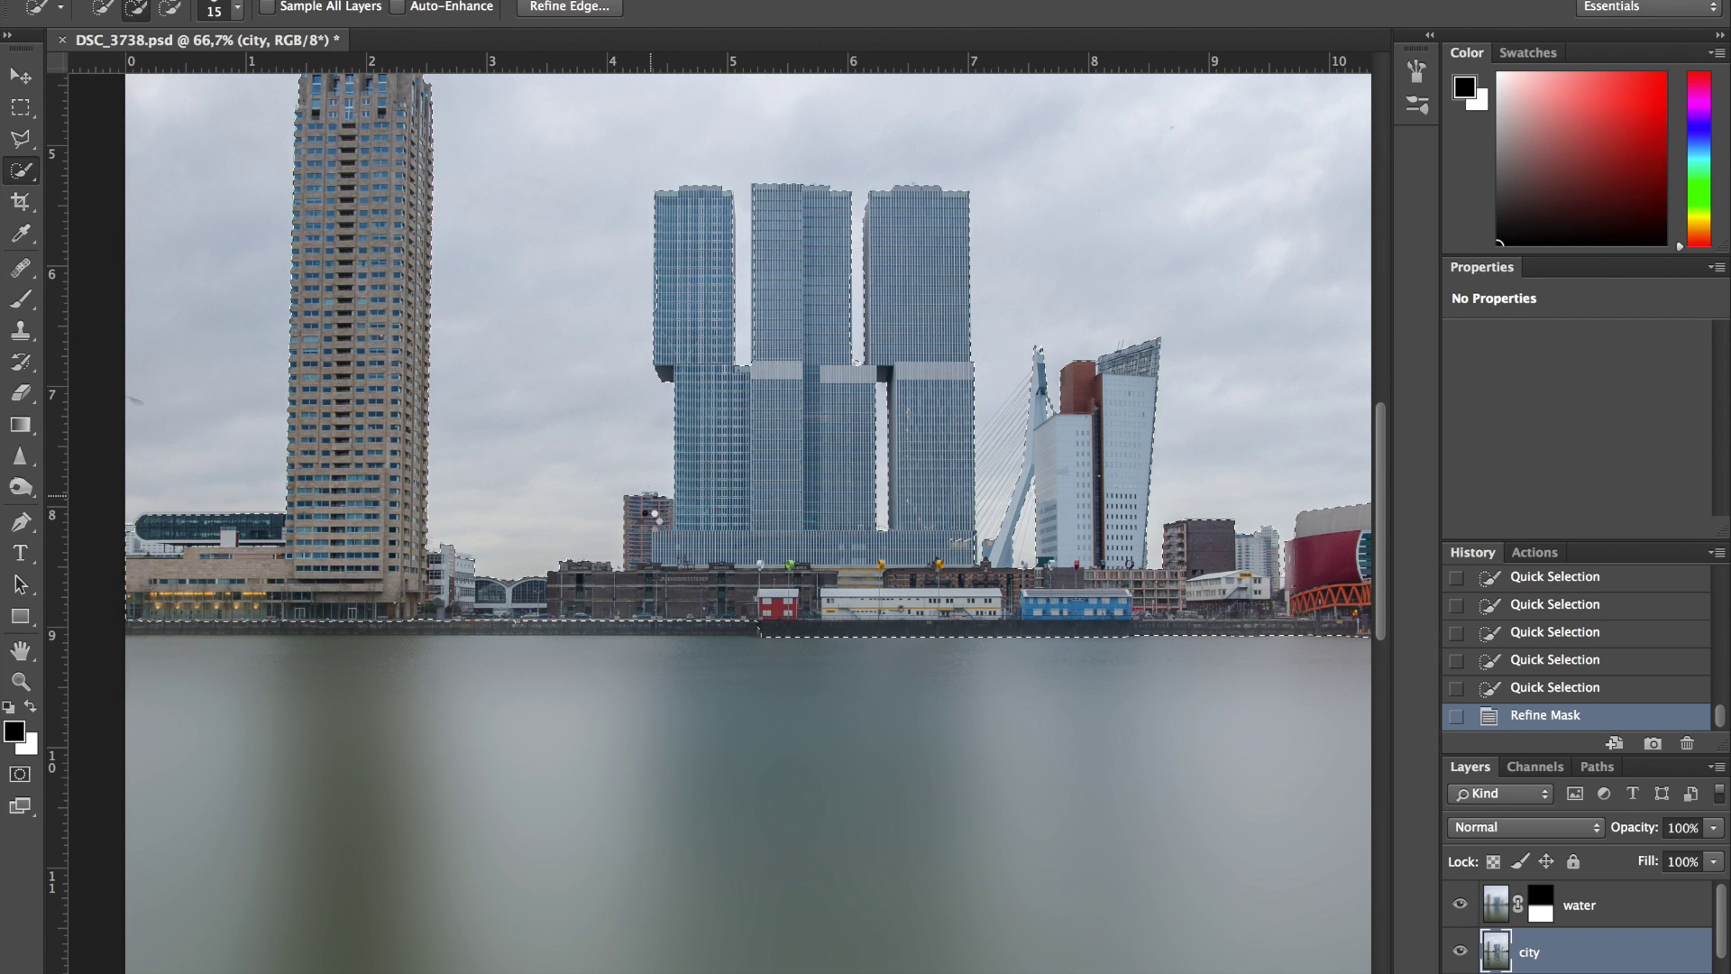
click(649, 500)
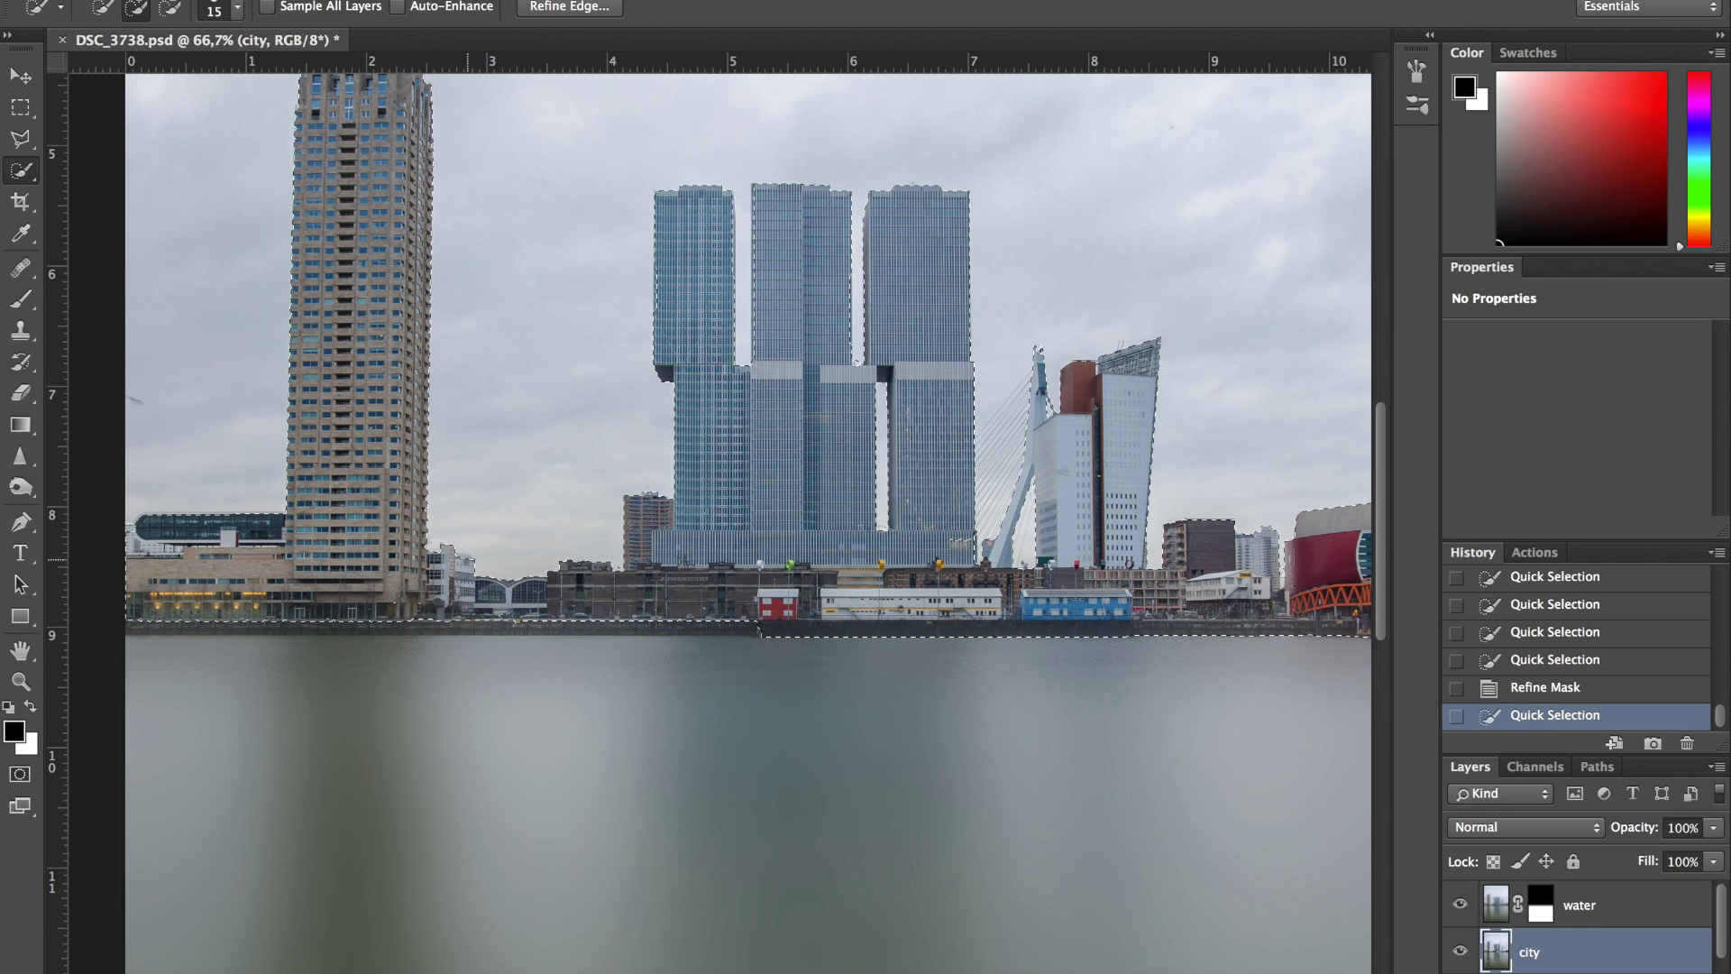
click(462, 568)
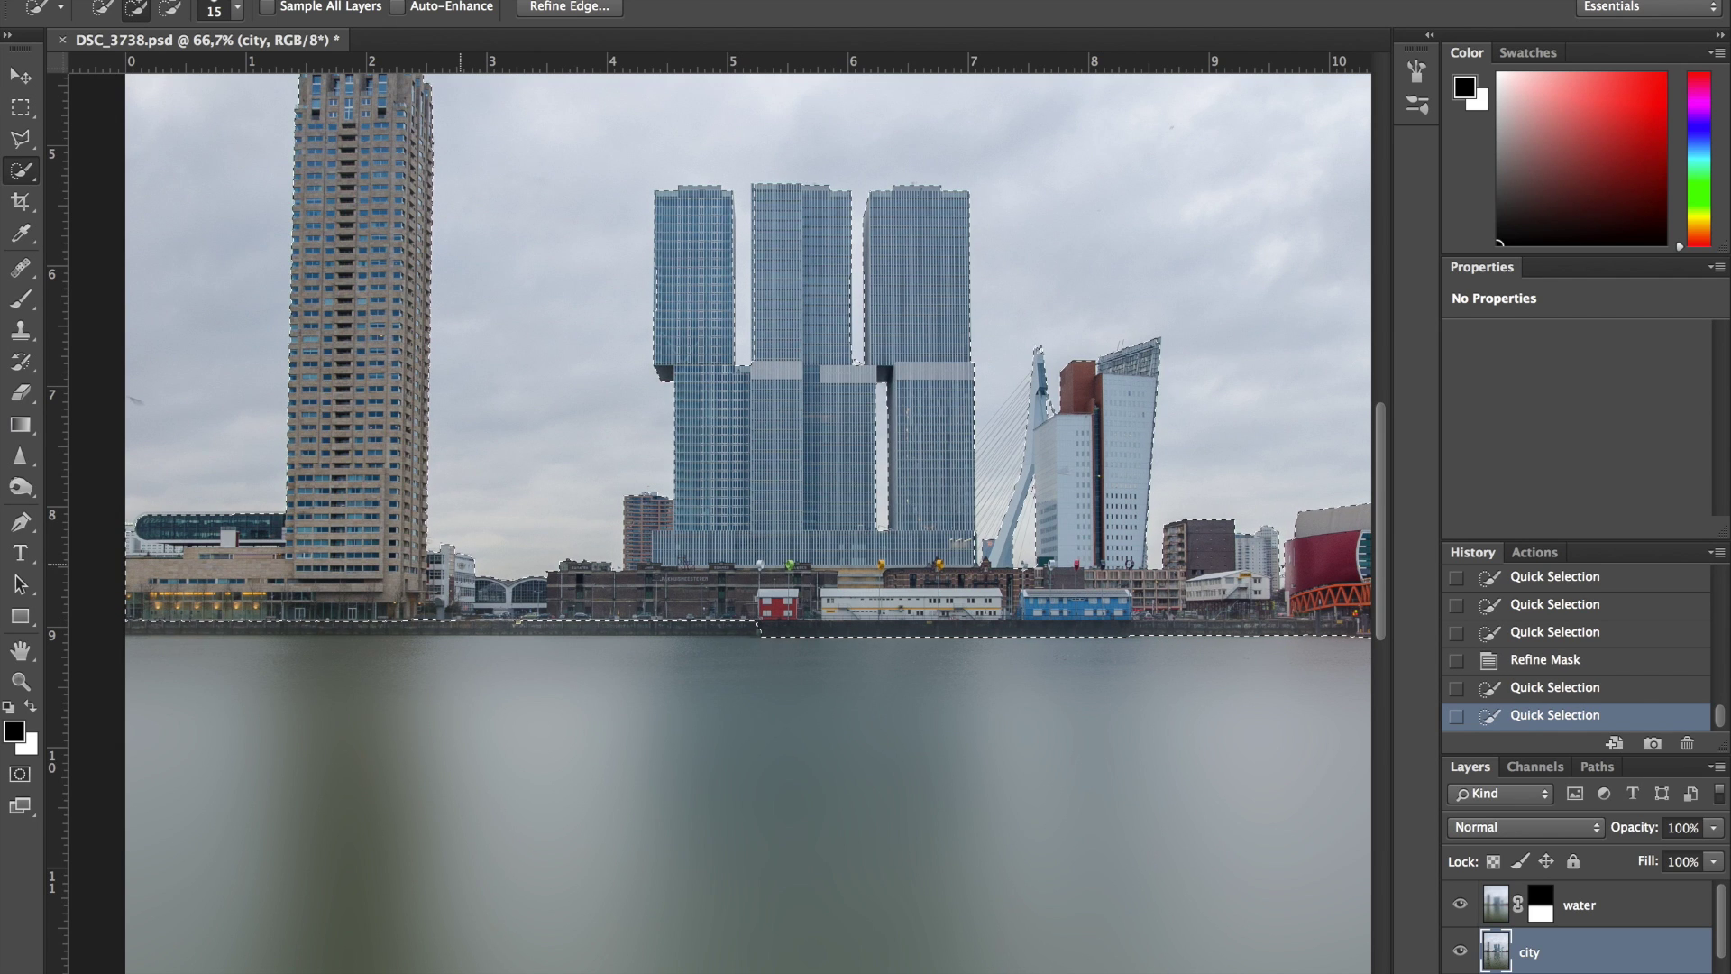
drag(462, 568, 790, 601)
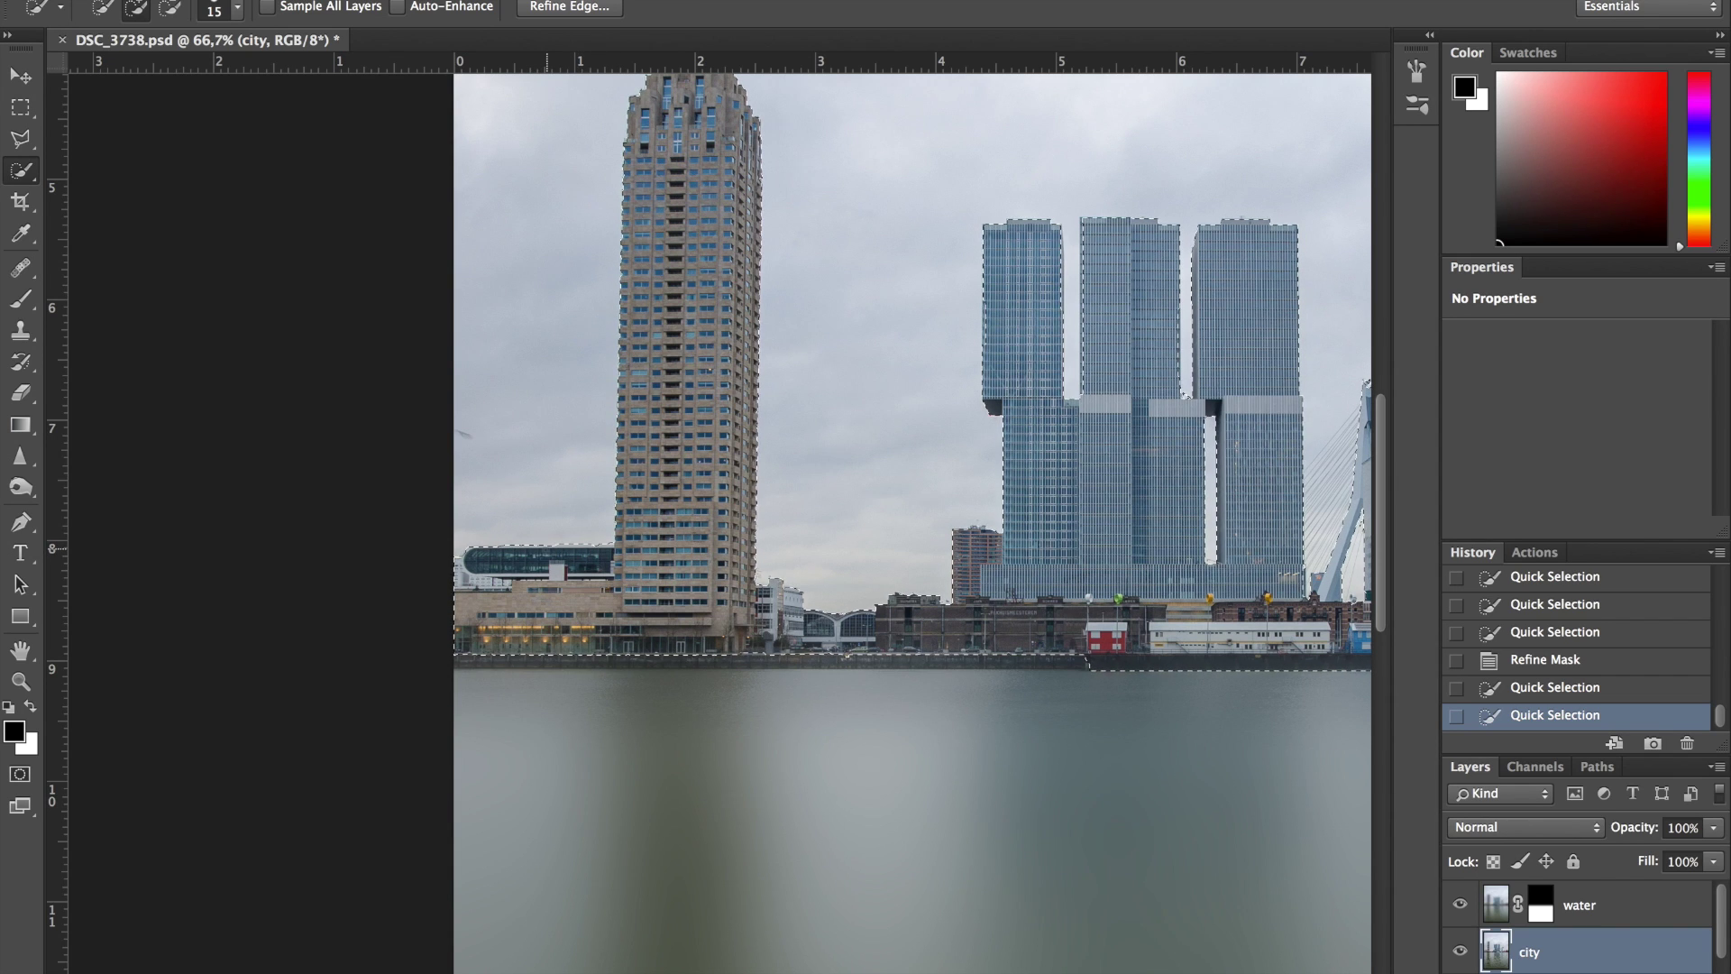
click(781, 567)
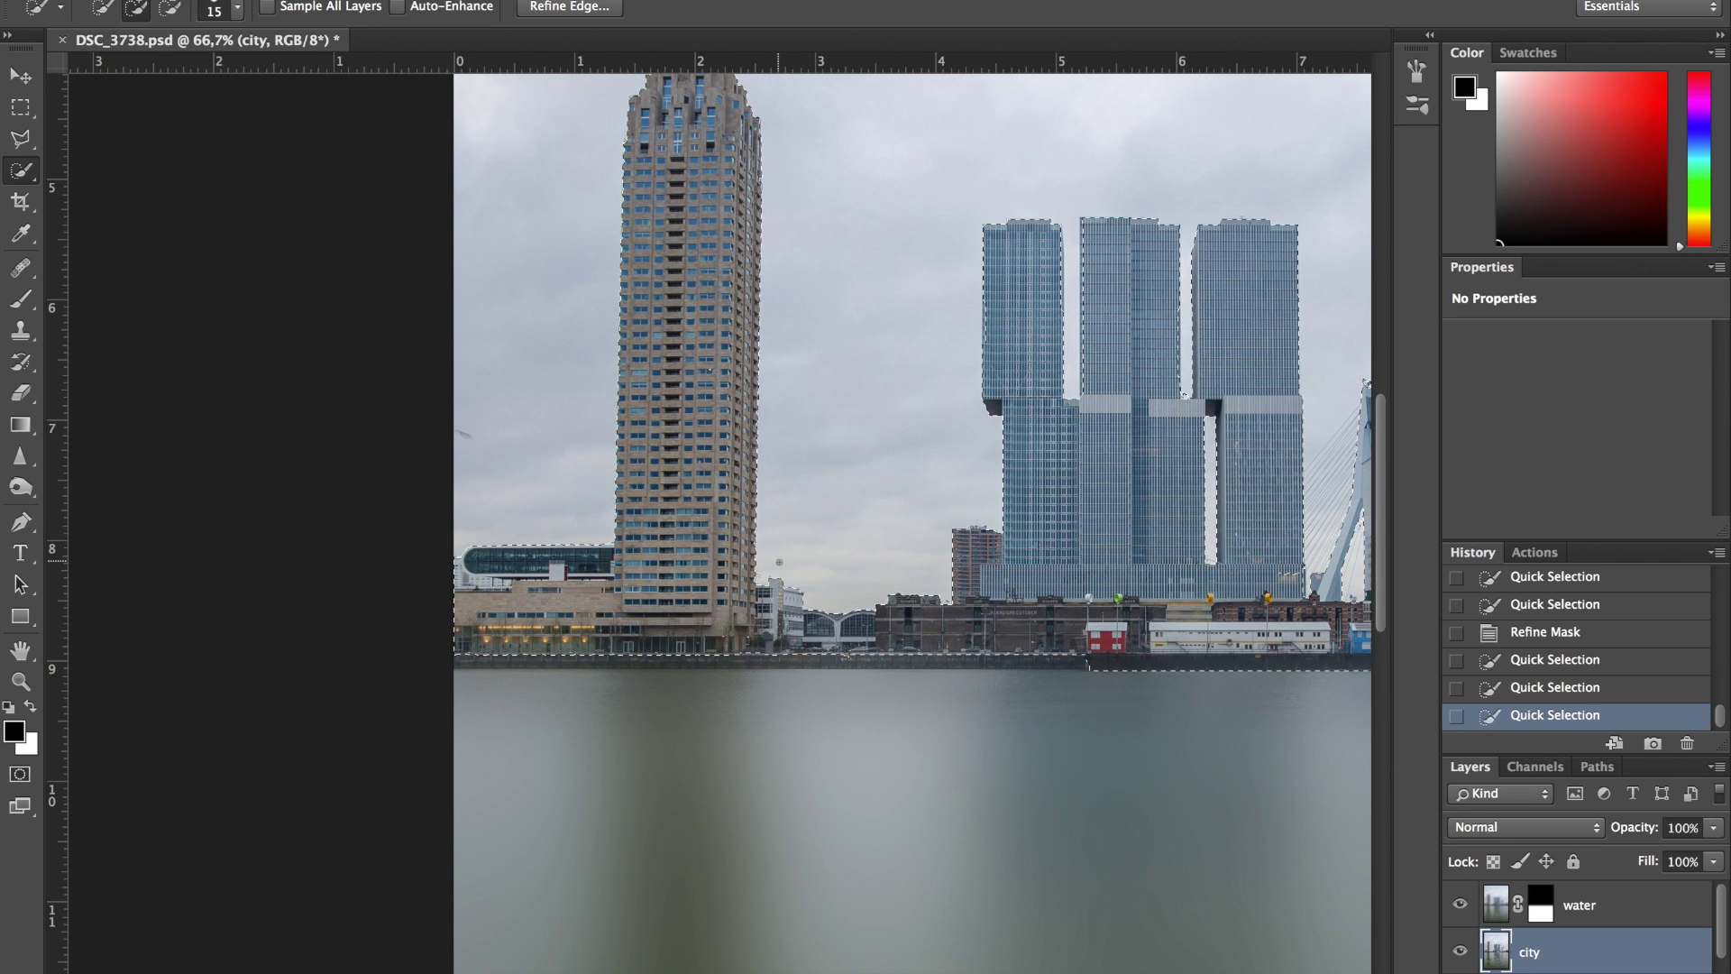
scroll(779, 562, right, 5)
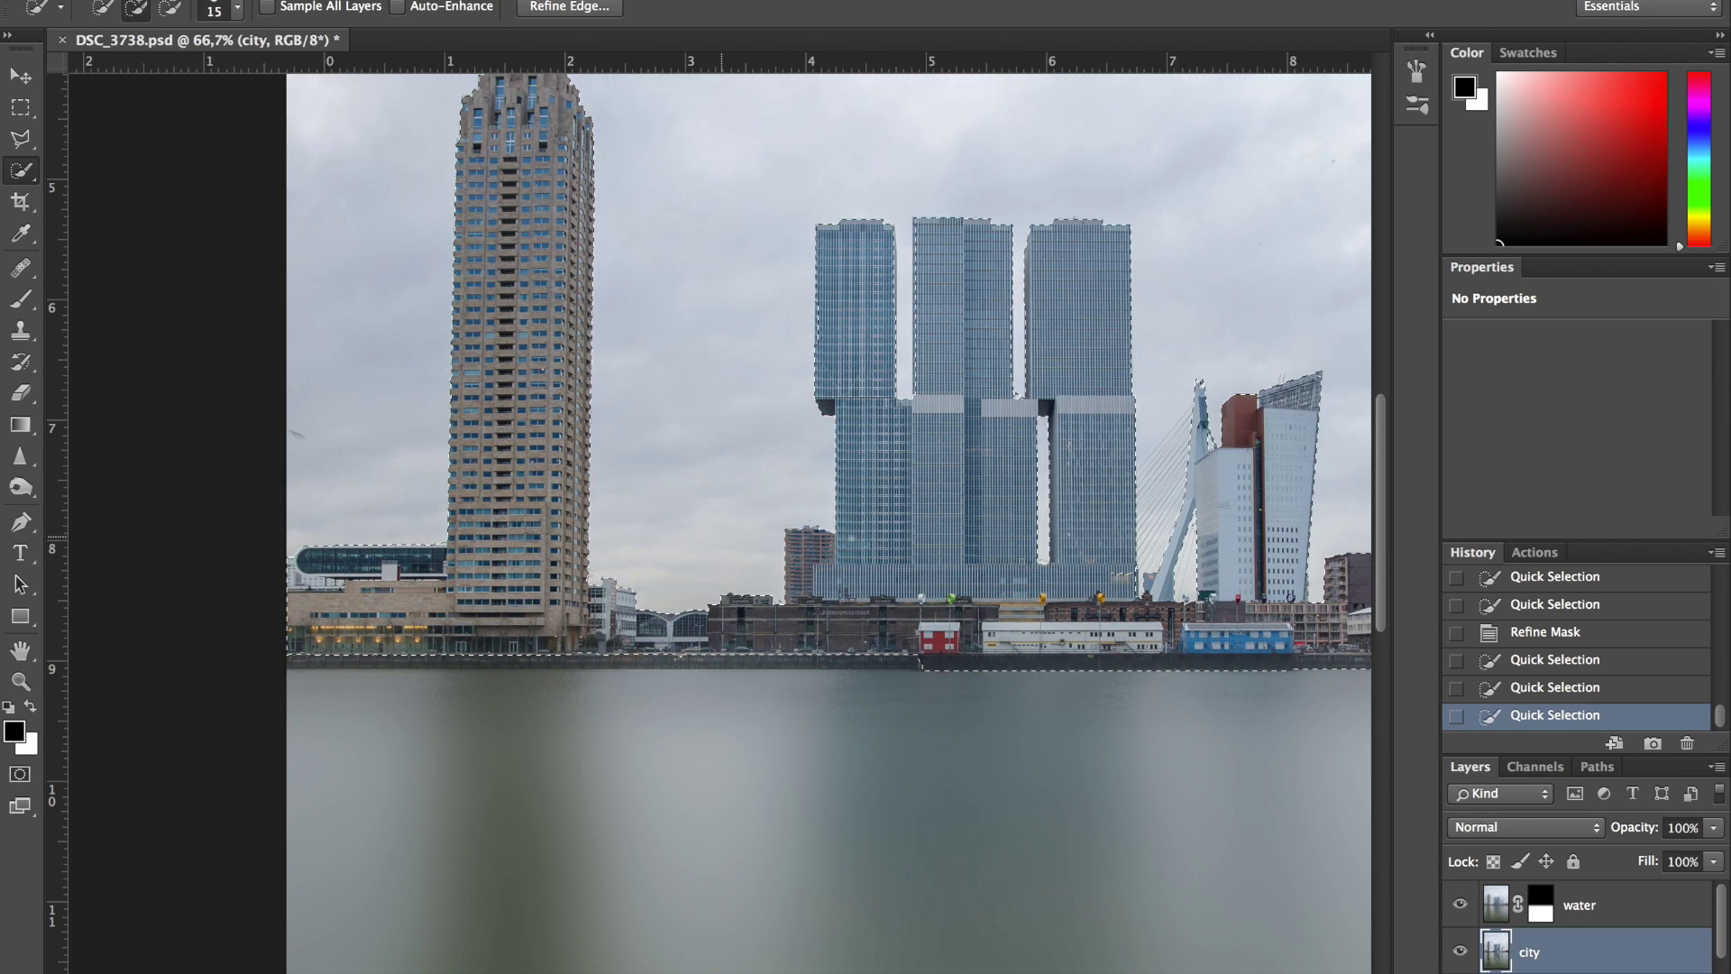
scroll(779, 562, right, 12)
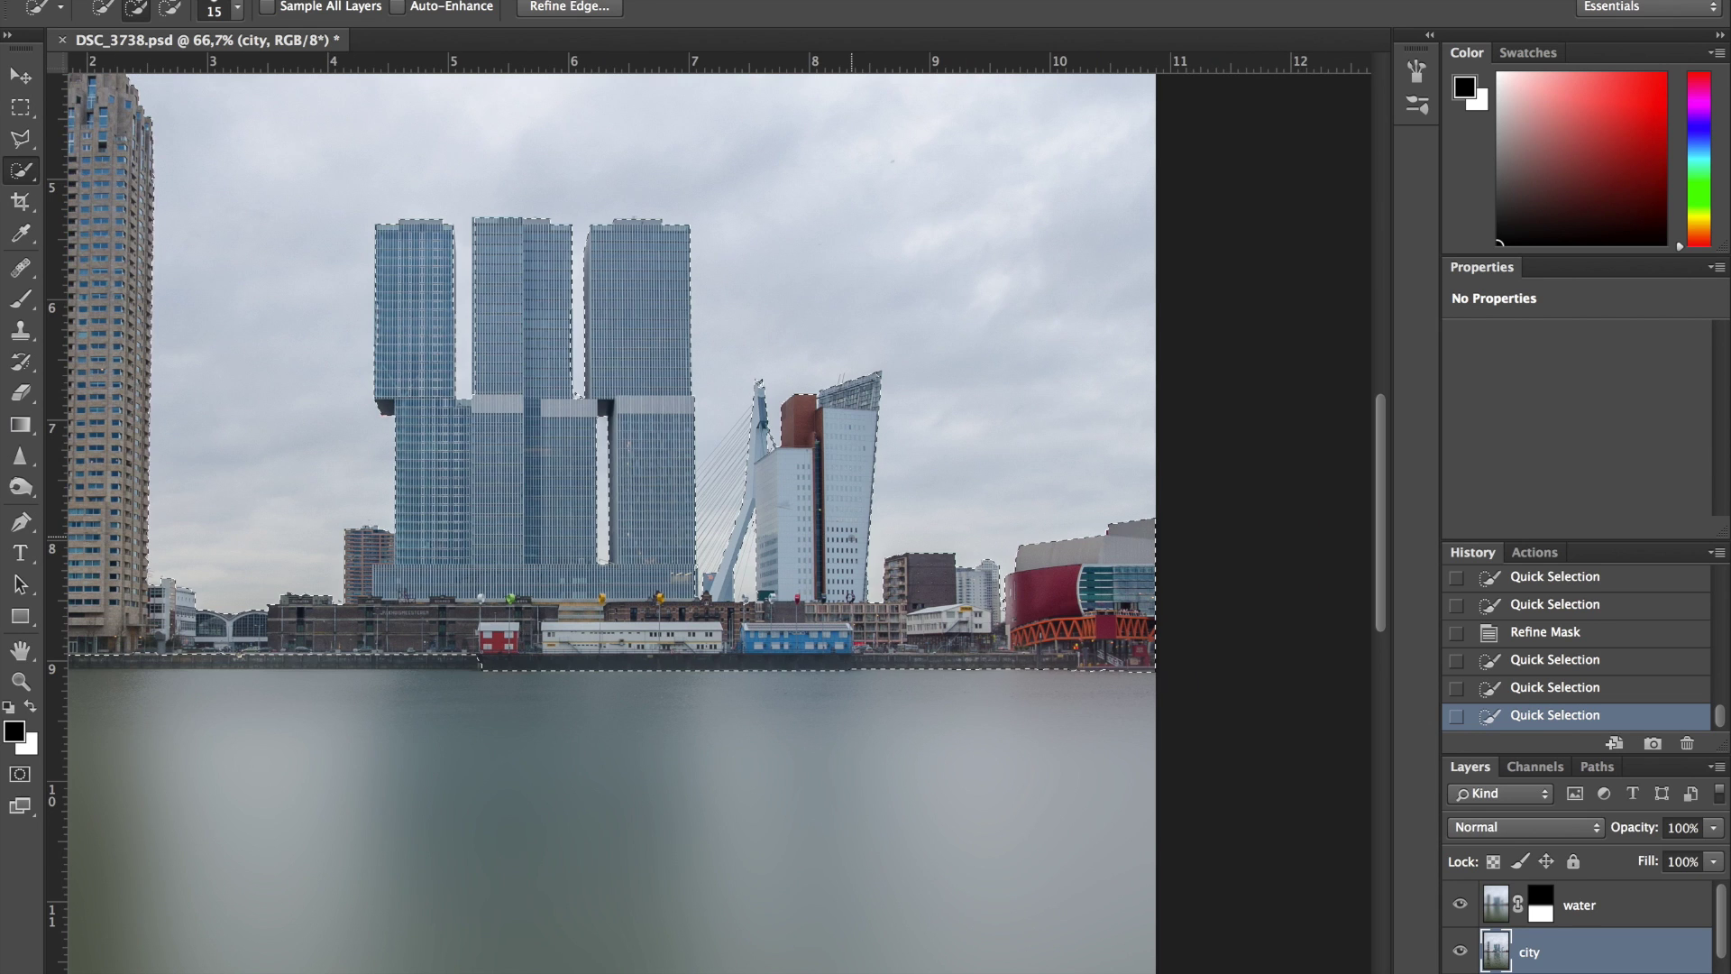
scroll(779, 563, left, 10)
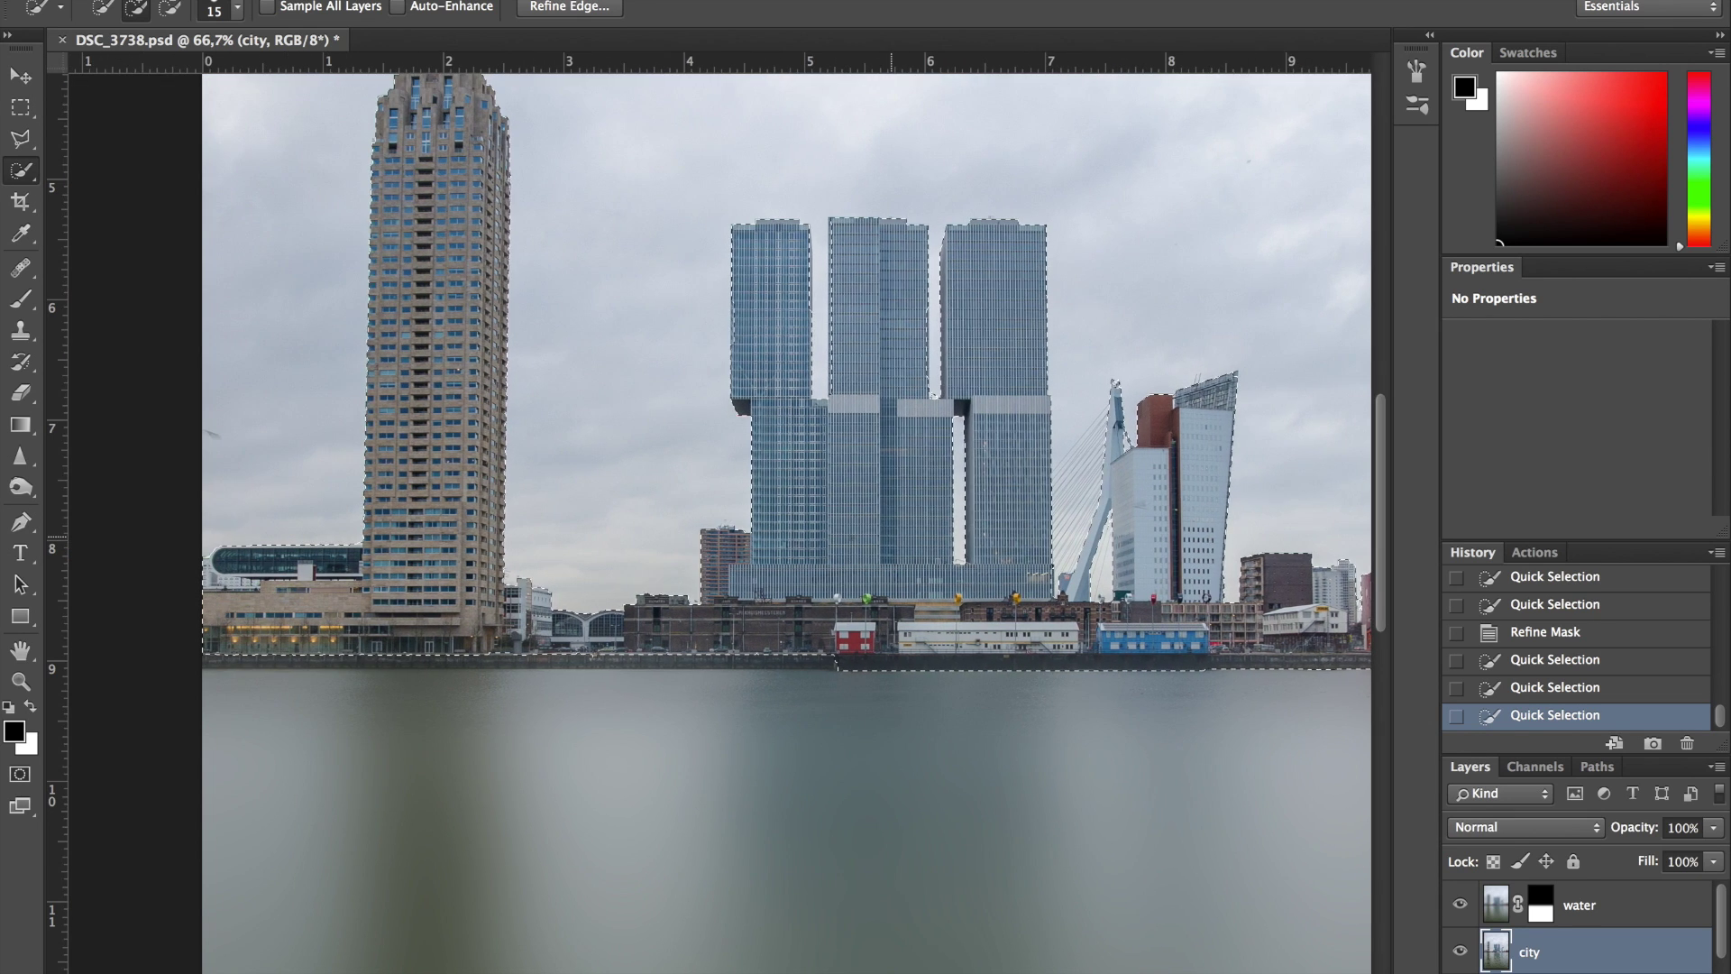
scroll(778, 562, left, 5)
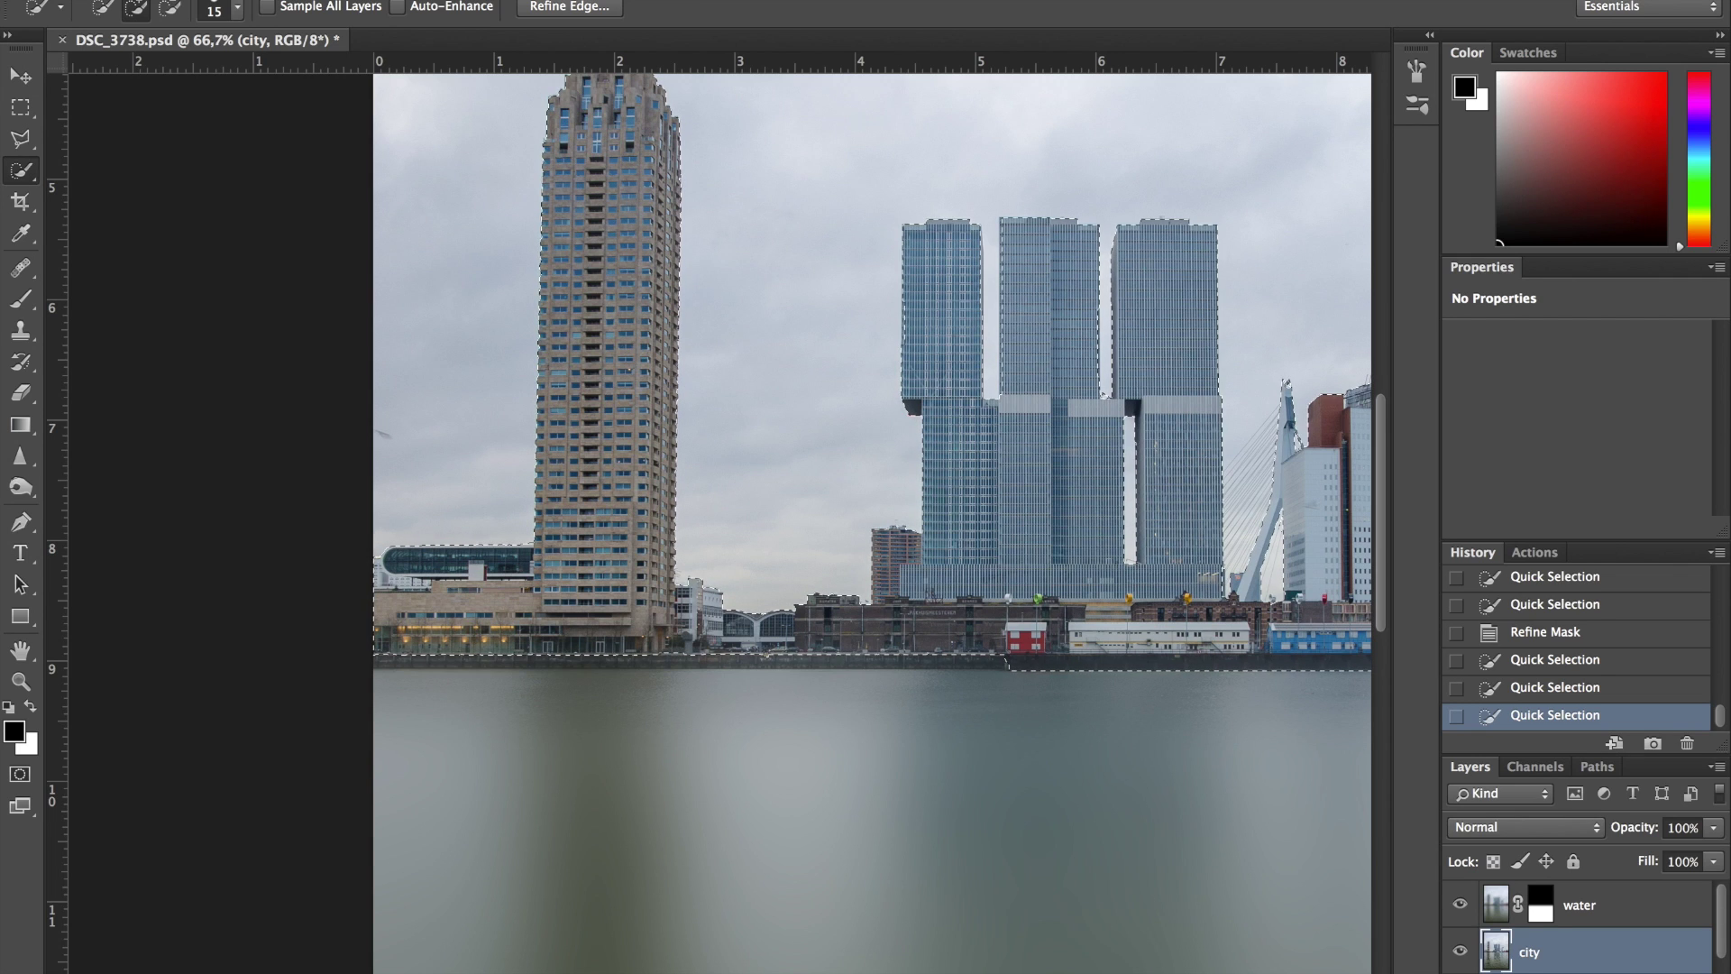
Step: Mask the city layer with the skyline selection and view the mask alone, zoomed out
click(1552, 972)
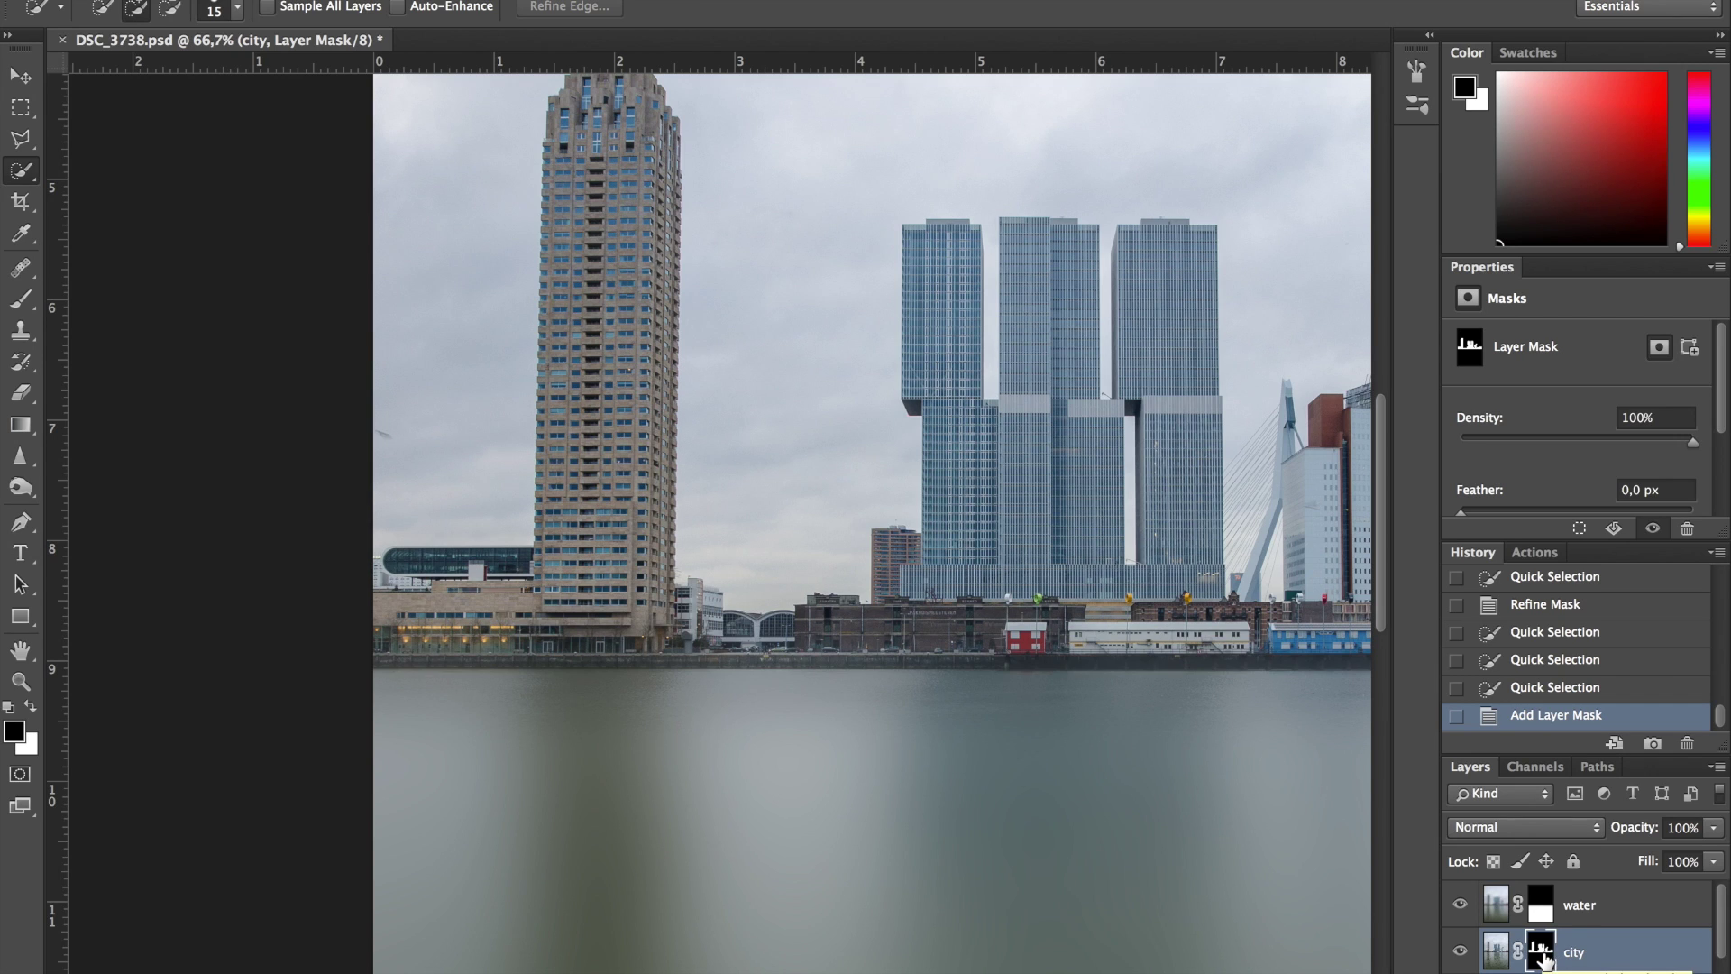
alt+click(1543, 959)
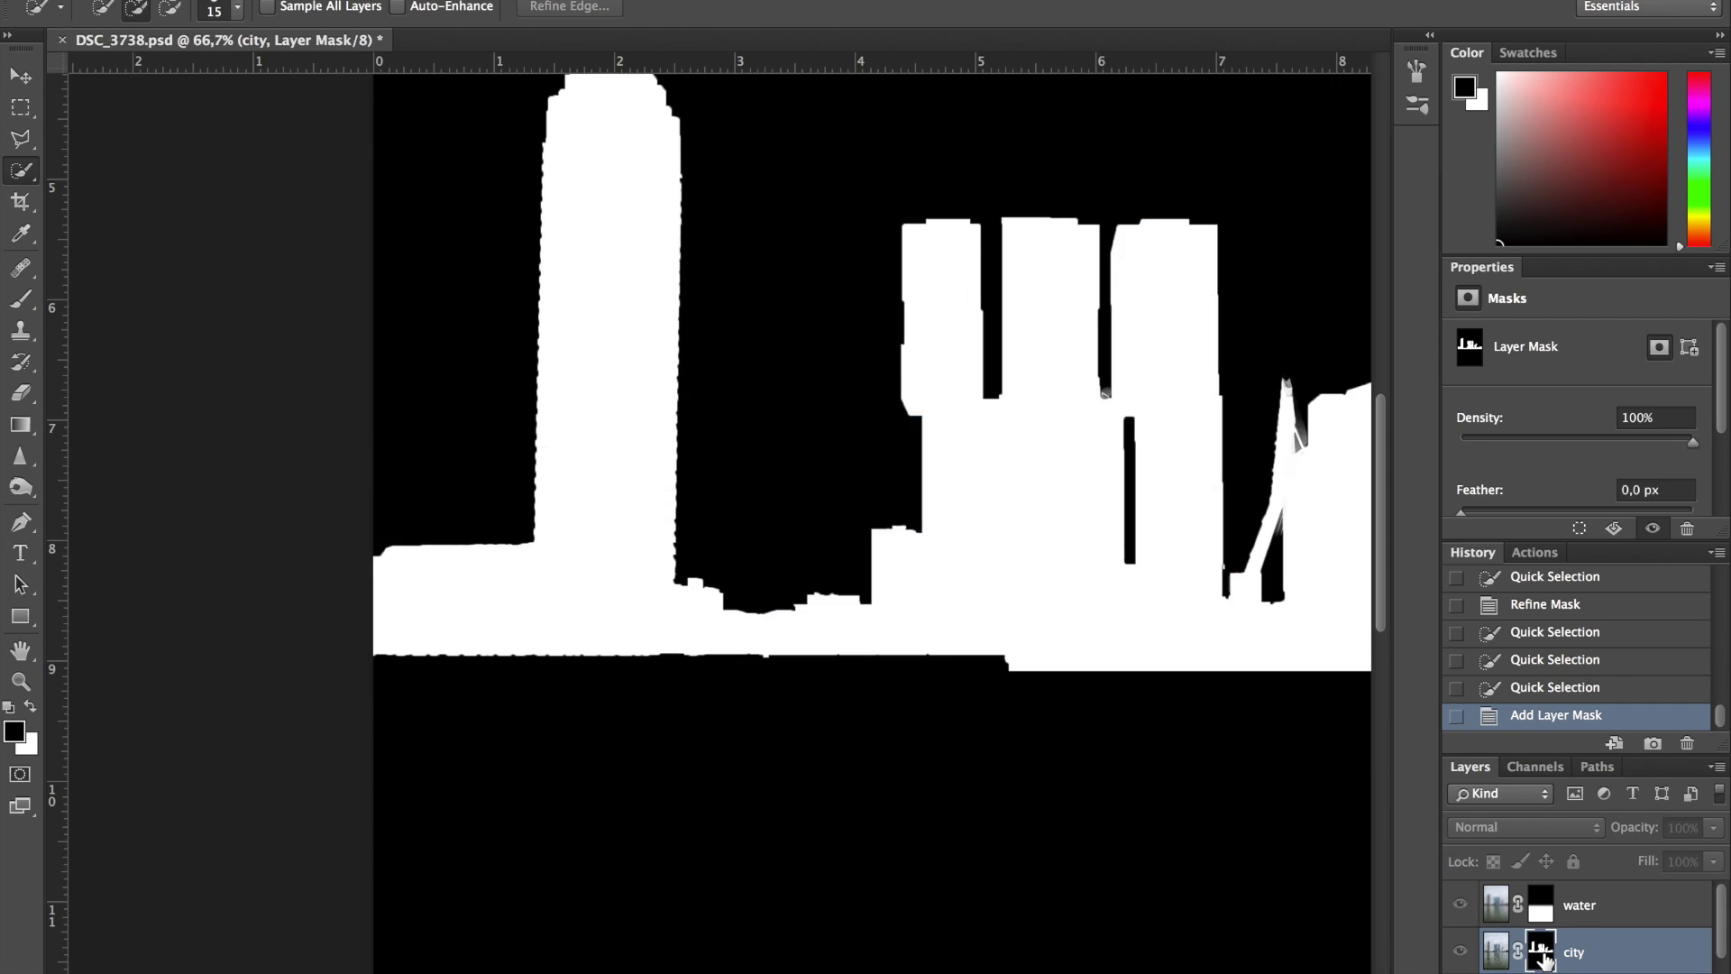
key(super+minus)
key(super+minus)
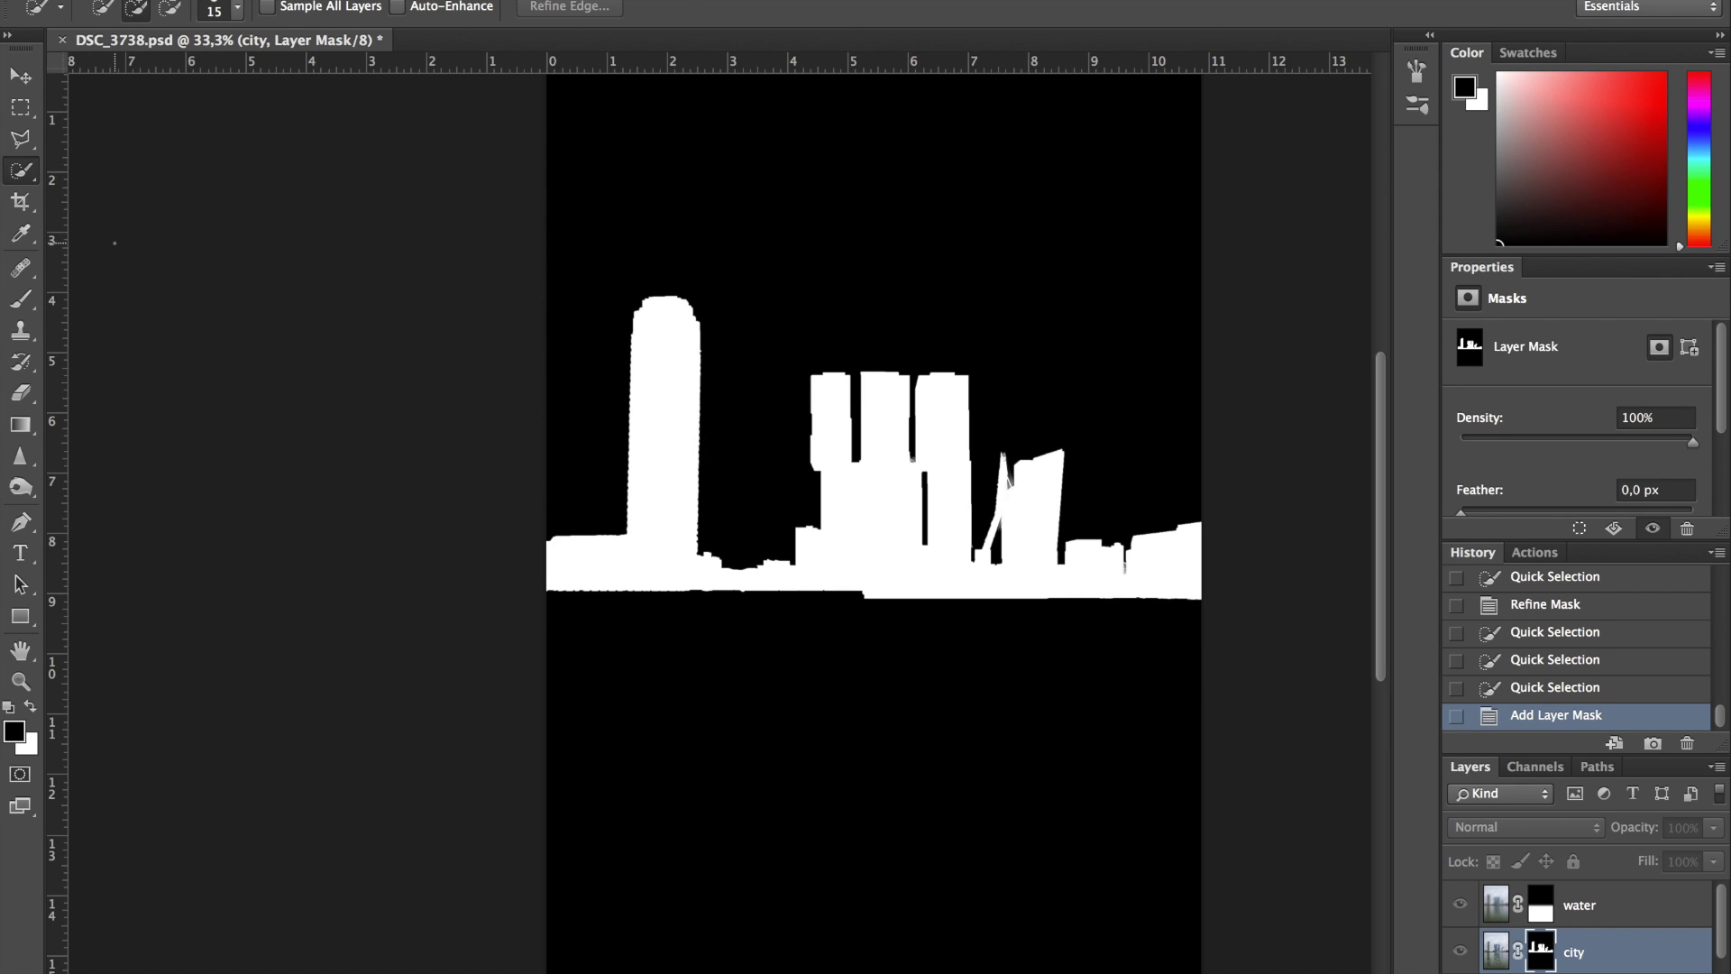
click(20, 106)
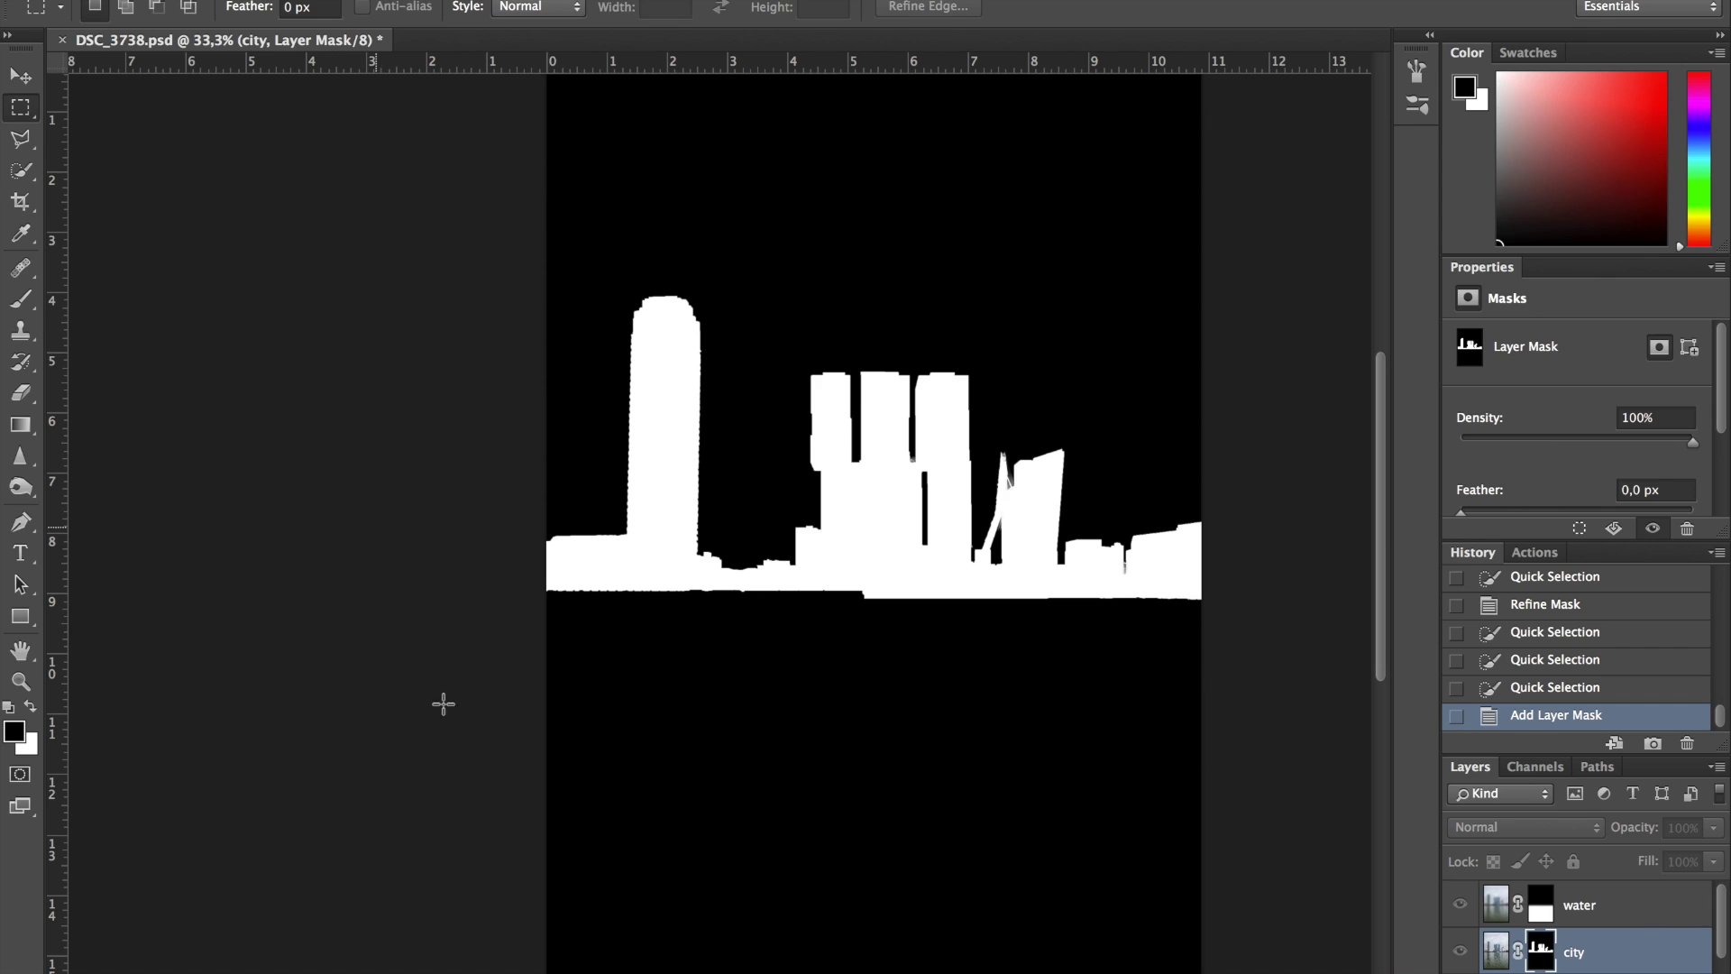
Step: Fill the marquee-selected mask area below the skyline with white
drag(546, 584, 1298, 895)
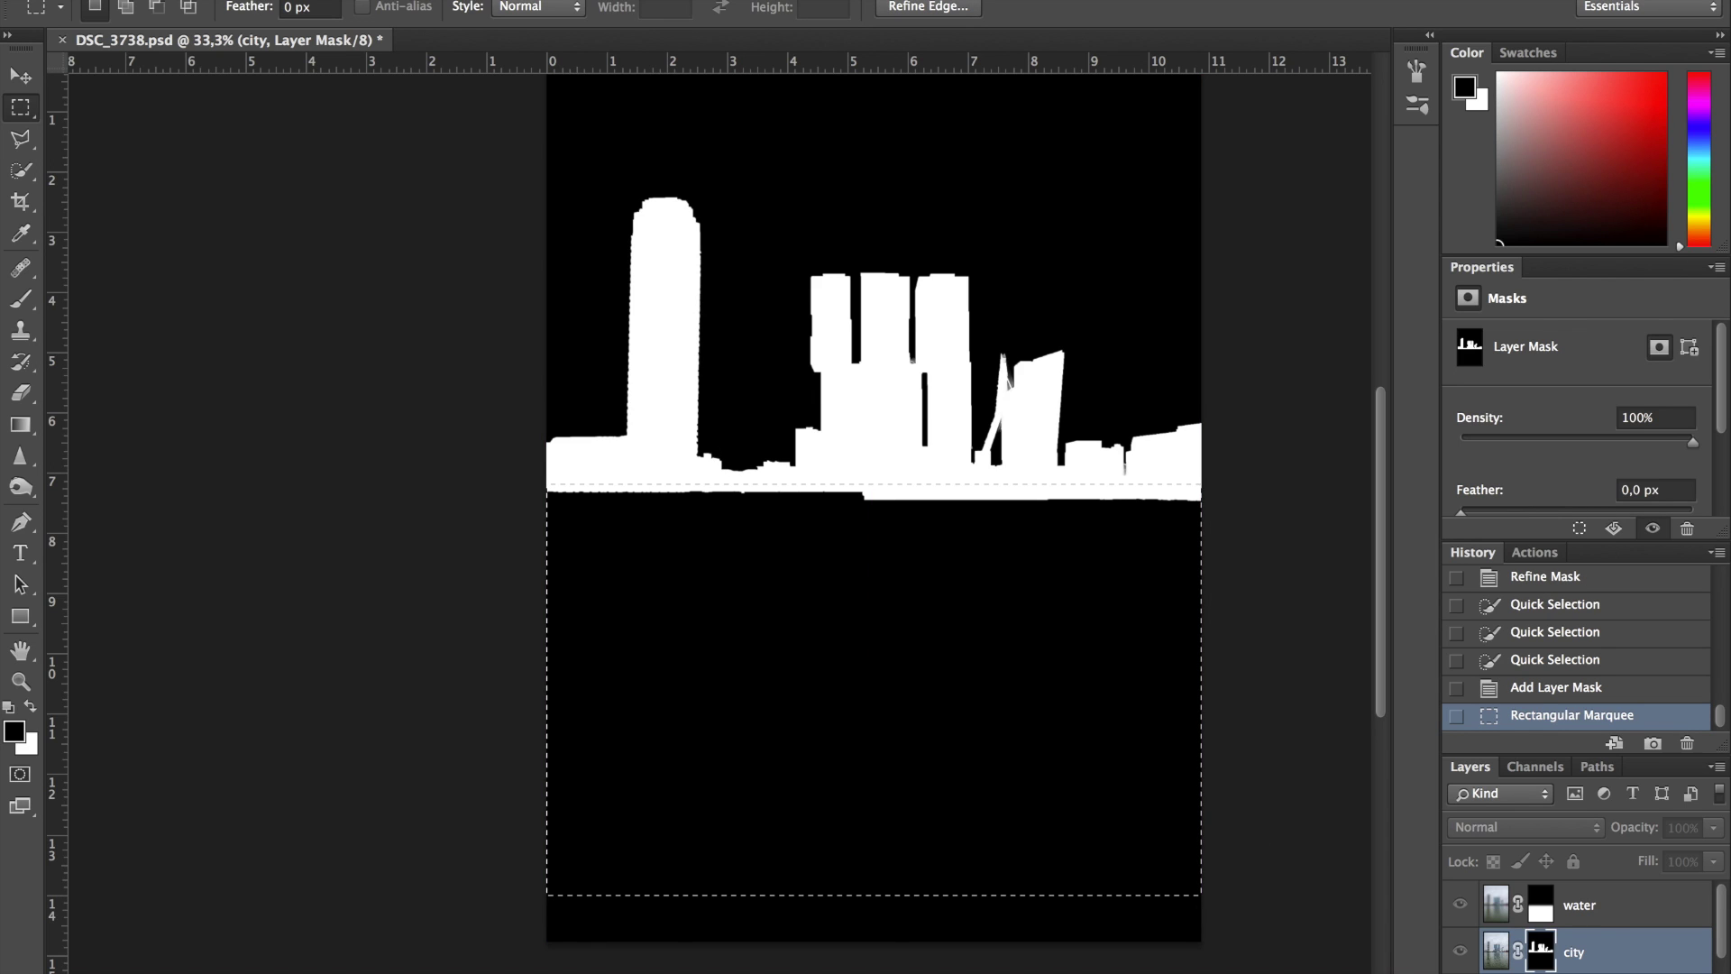
click(239, 0)
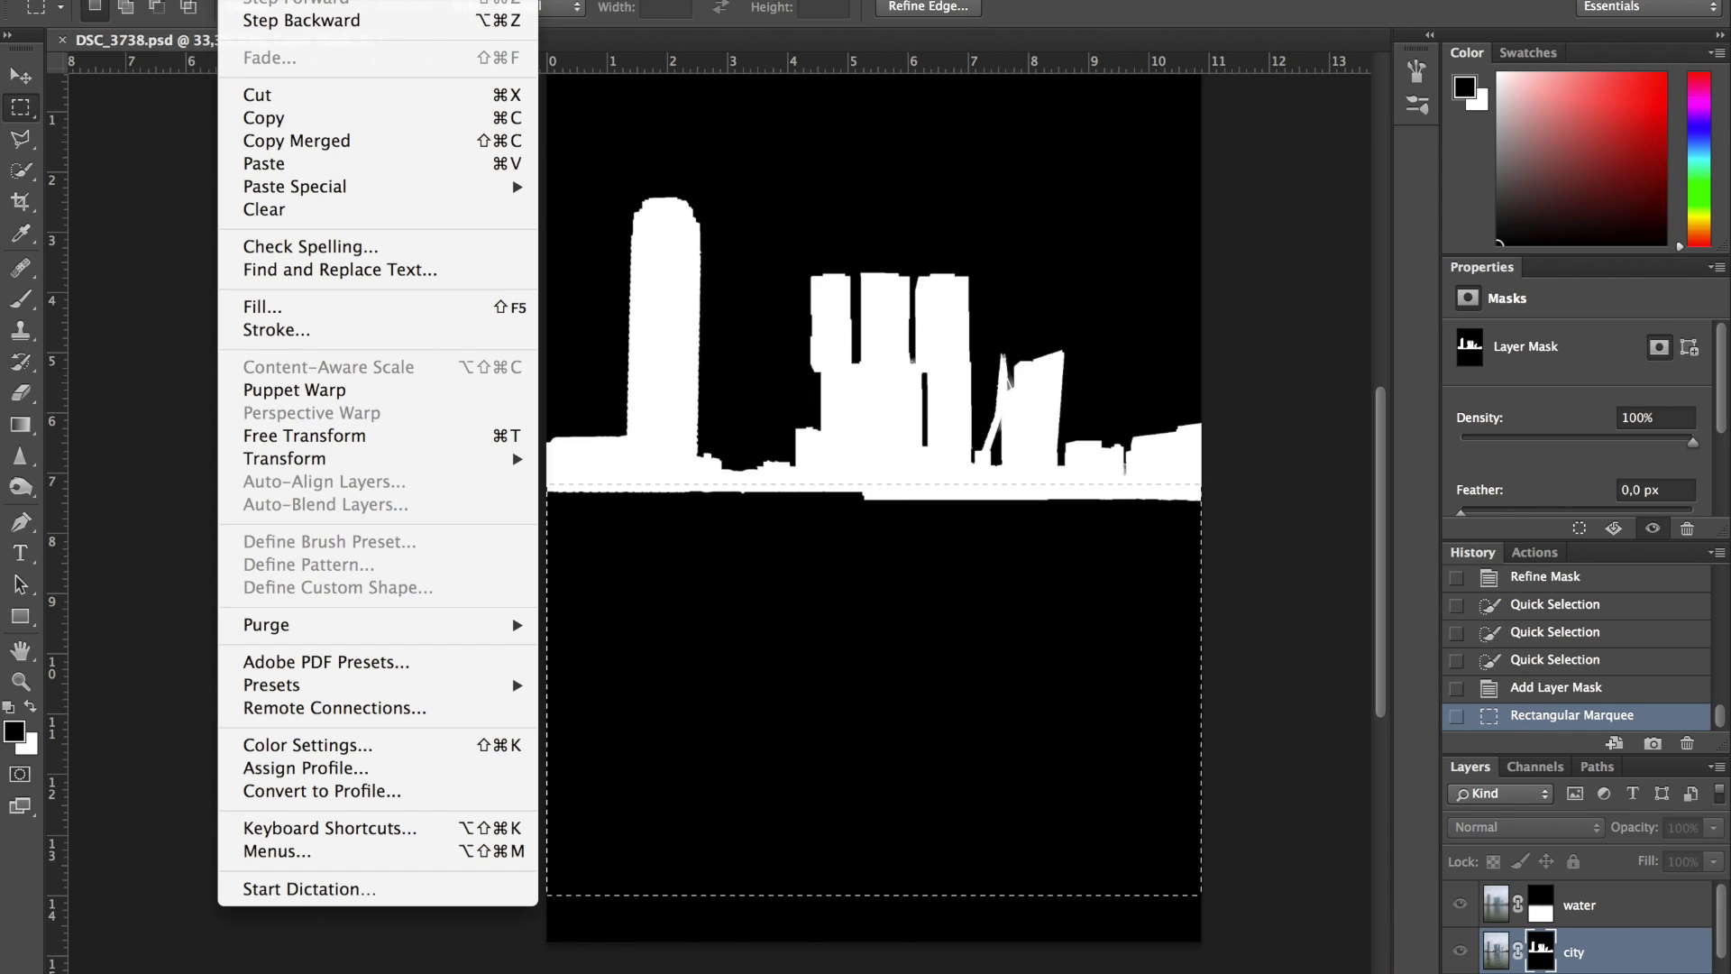
click(255, 308)
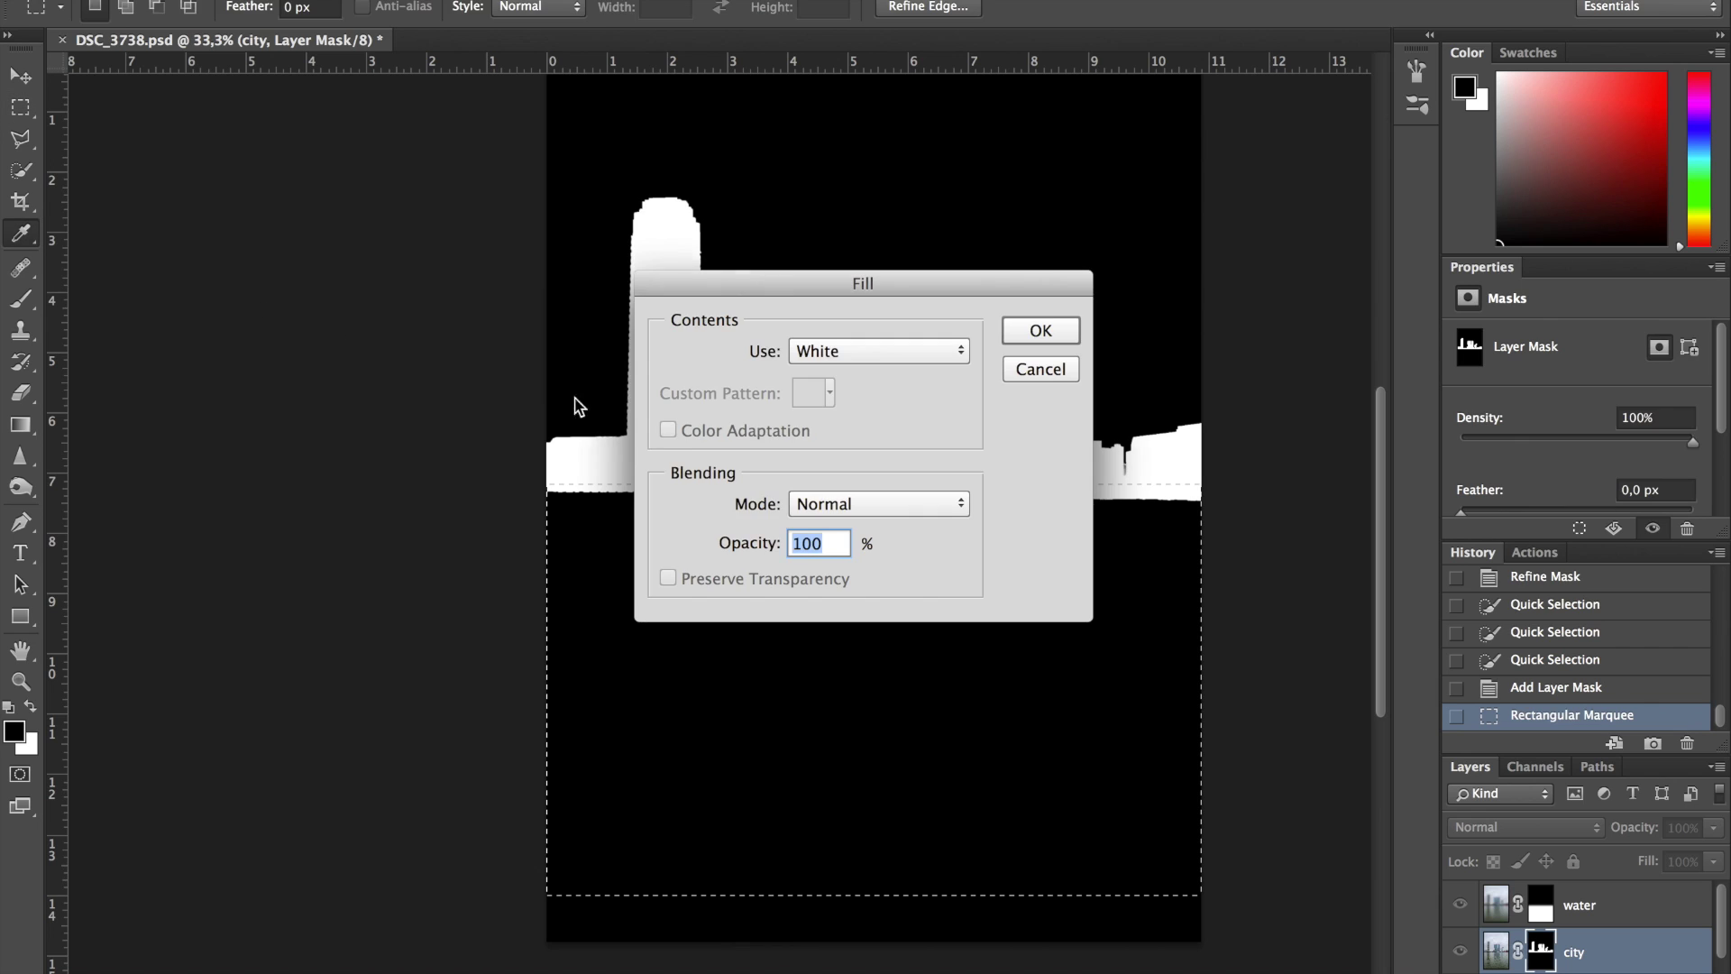
click(1048, 334)
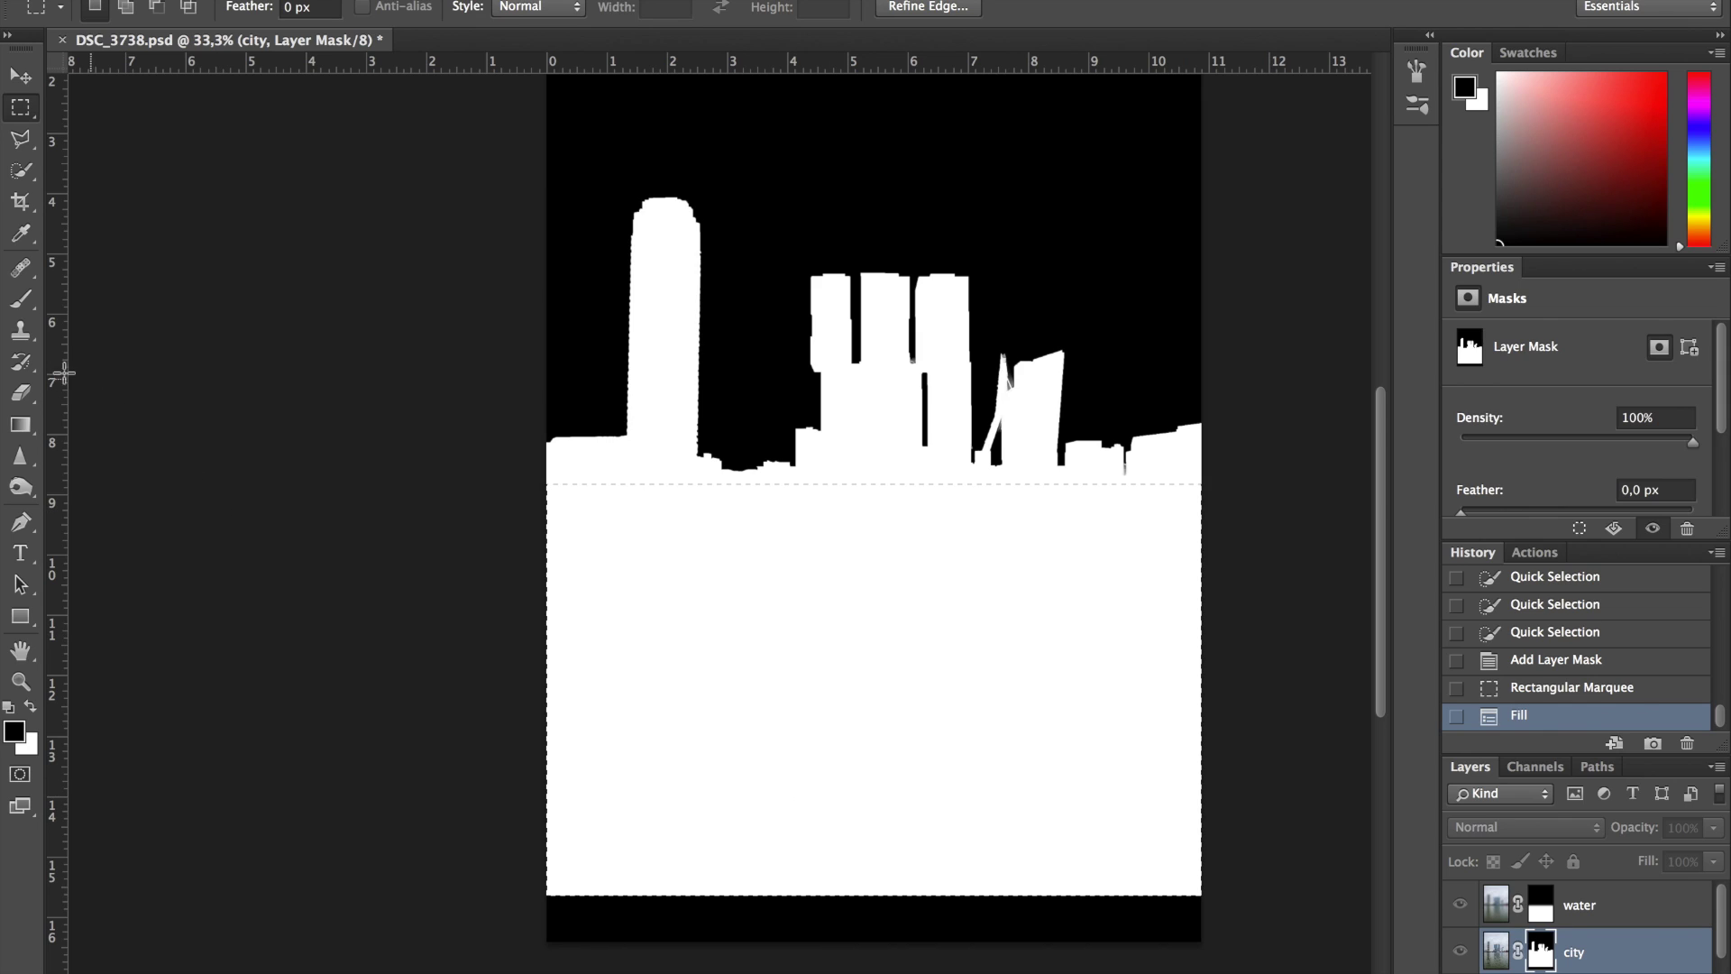
Step: Fill the remaining bottom strip of the mask white, deselect, and show the photo again
drag(521, 869, 1234, 969)
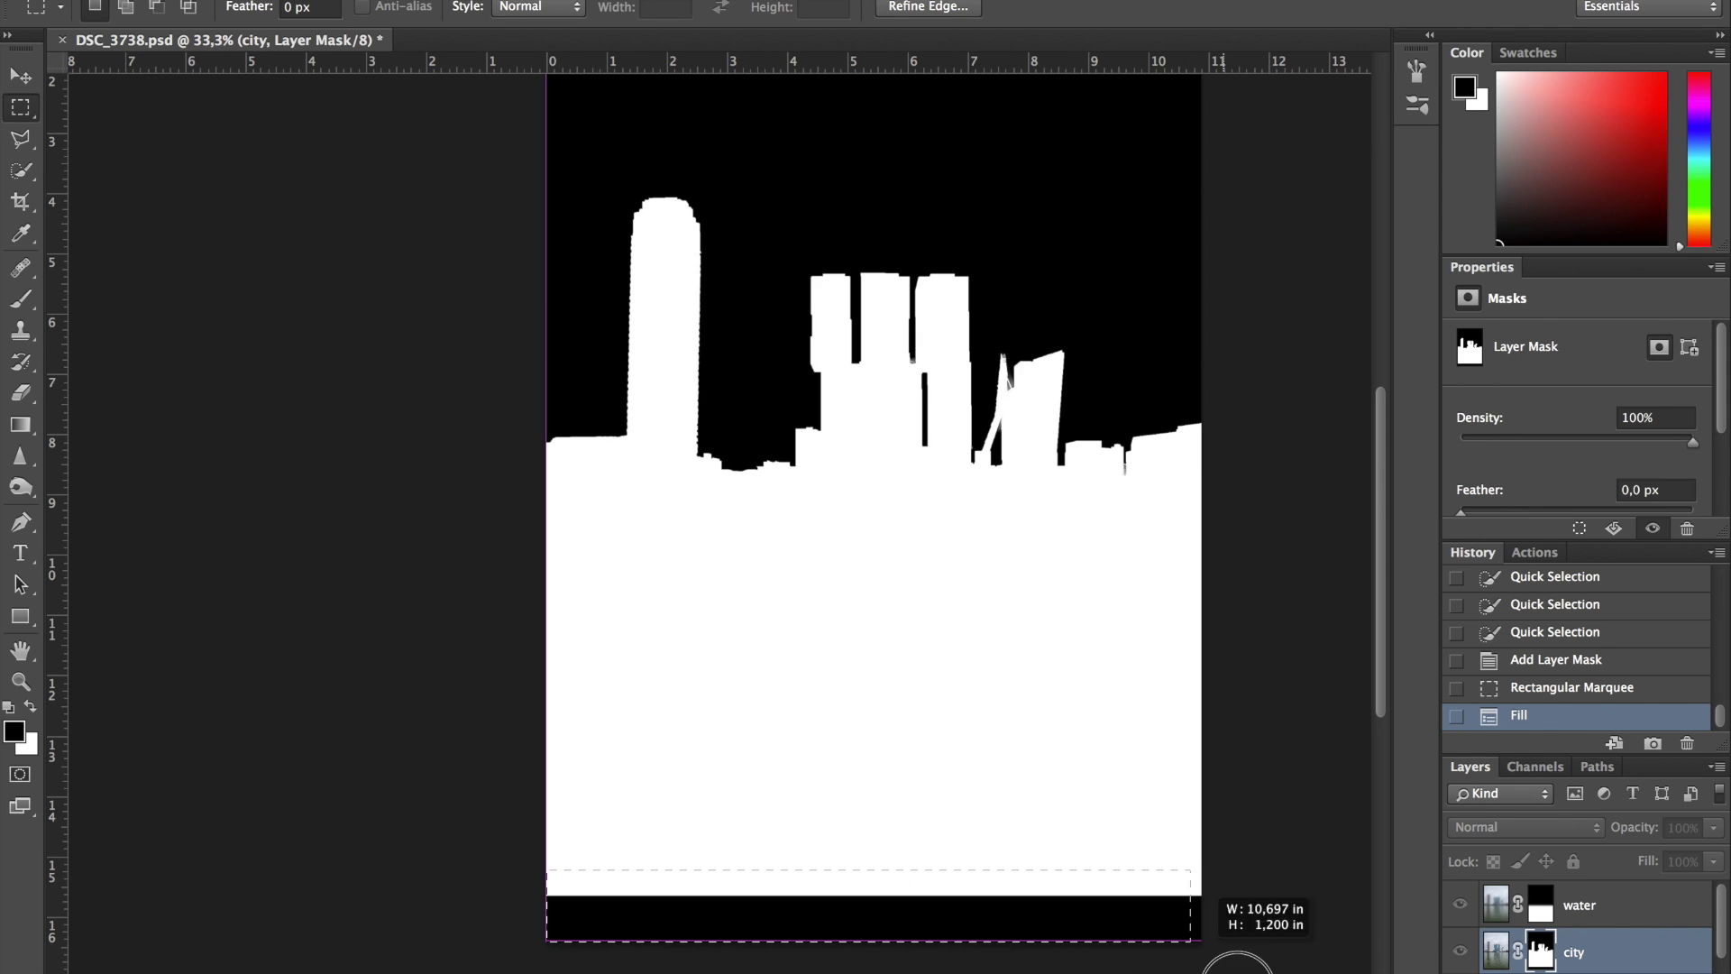
key(ctrl+d)
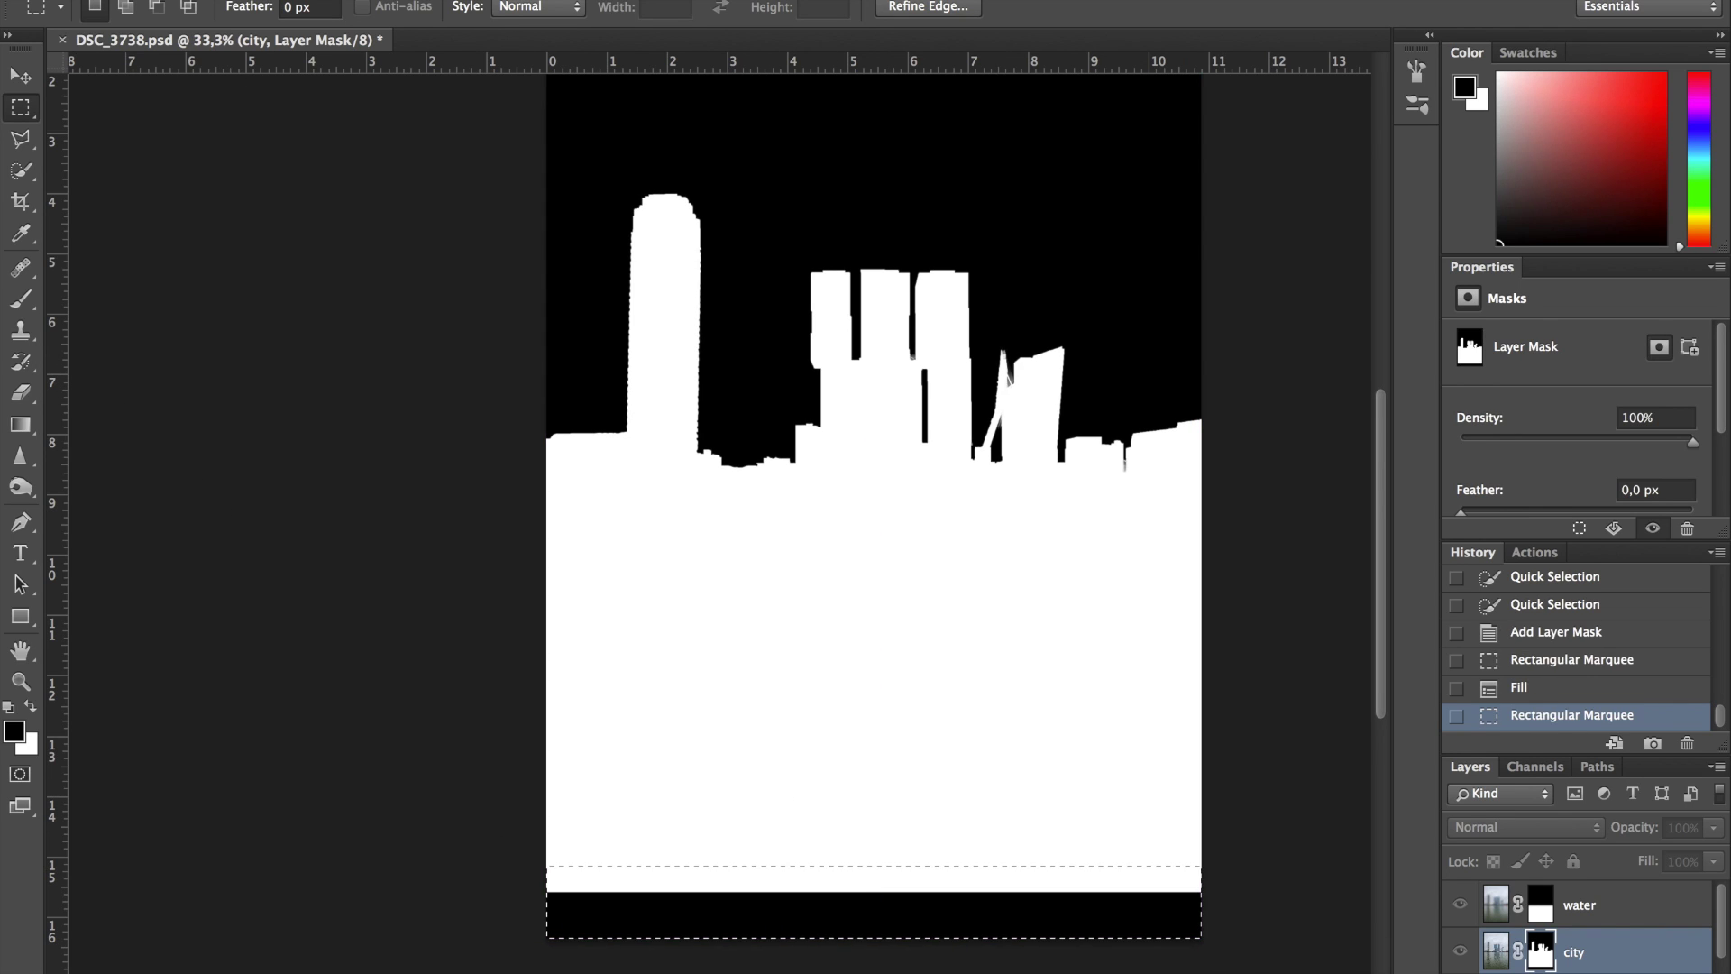
click(243, 0)
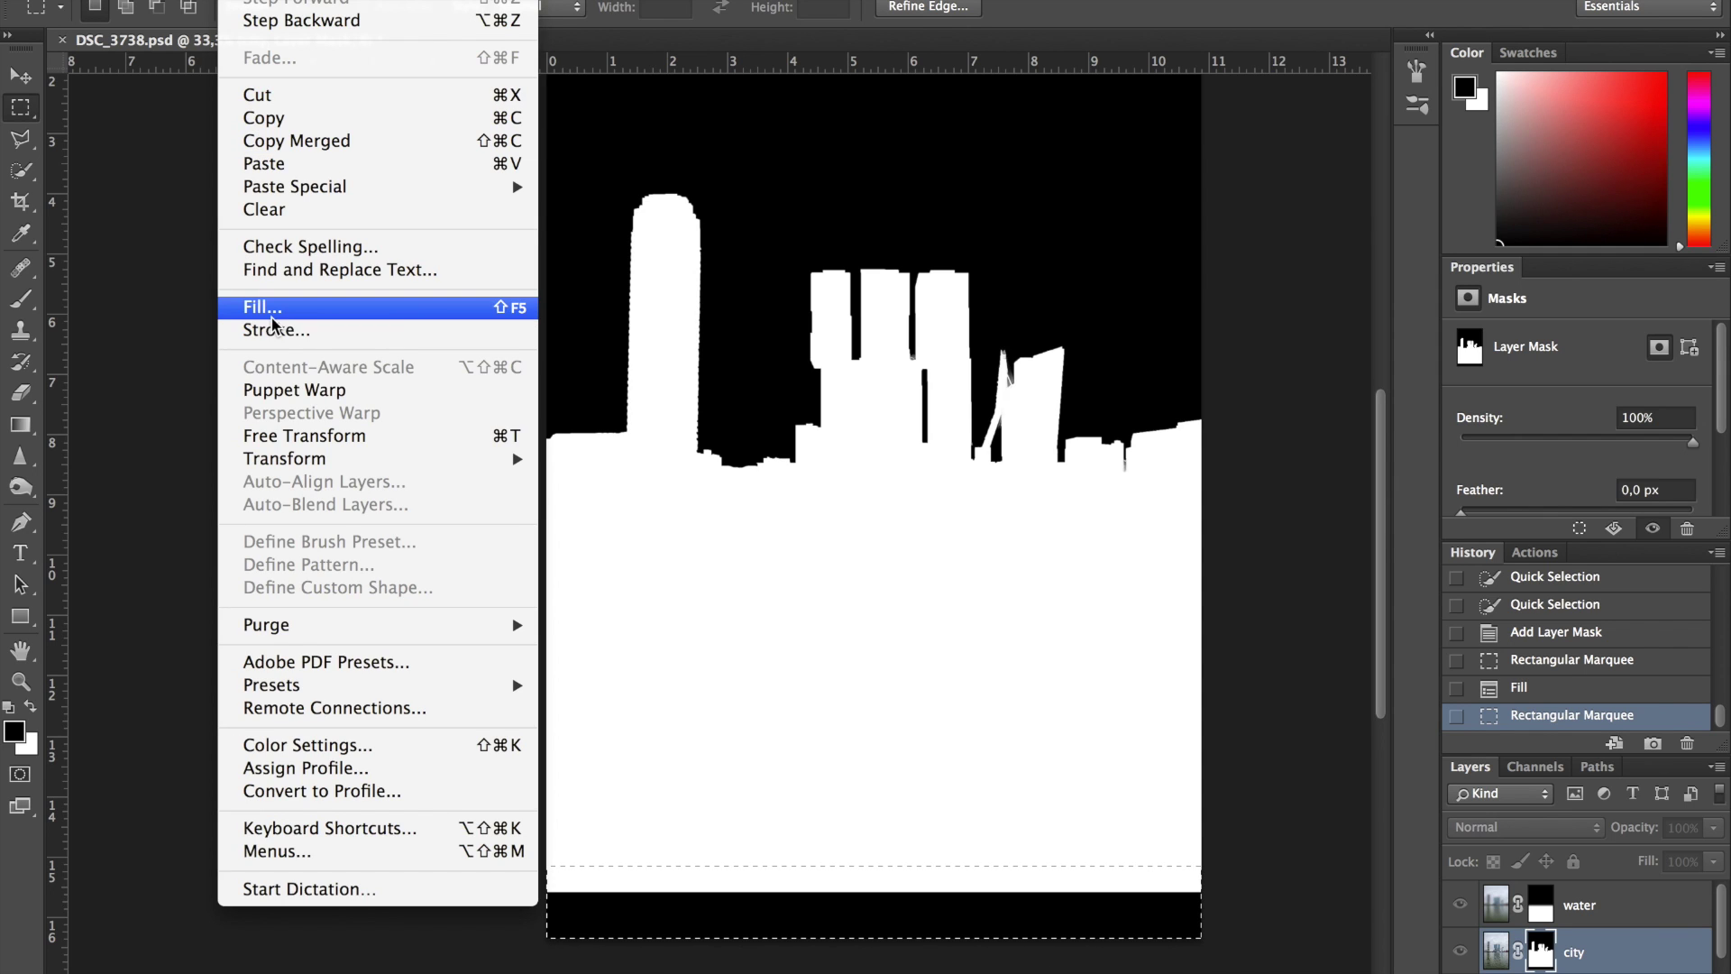
click(271, 314)
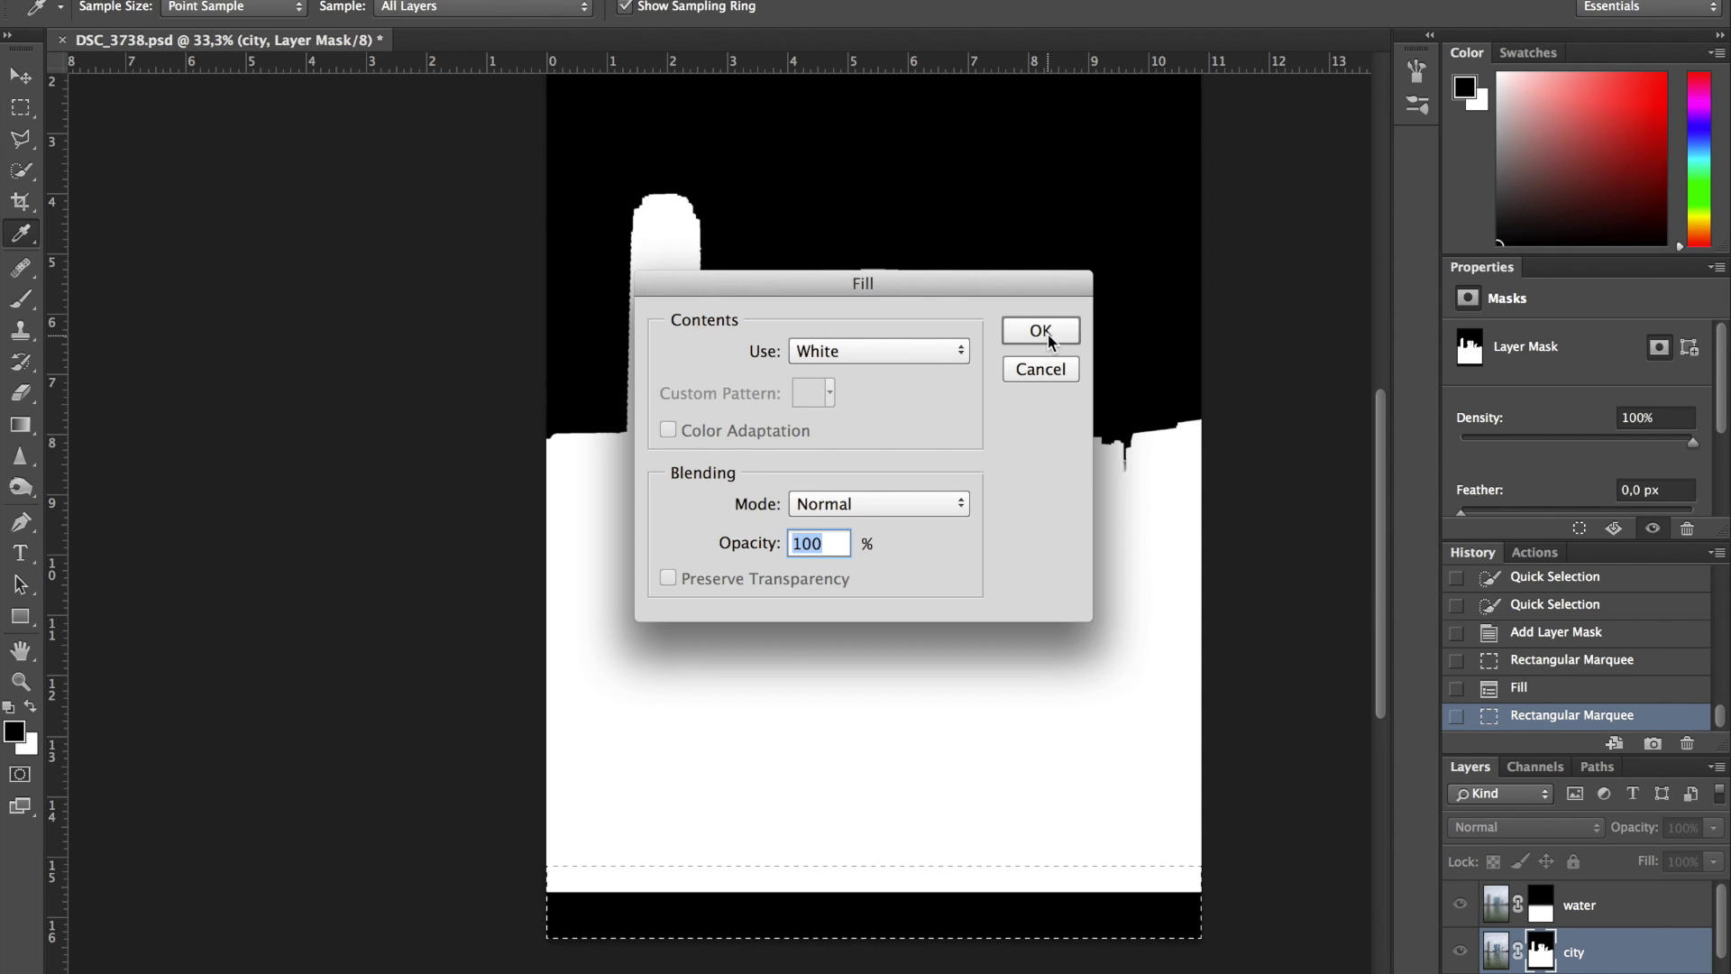
click(1046, 337)
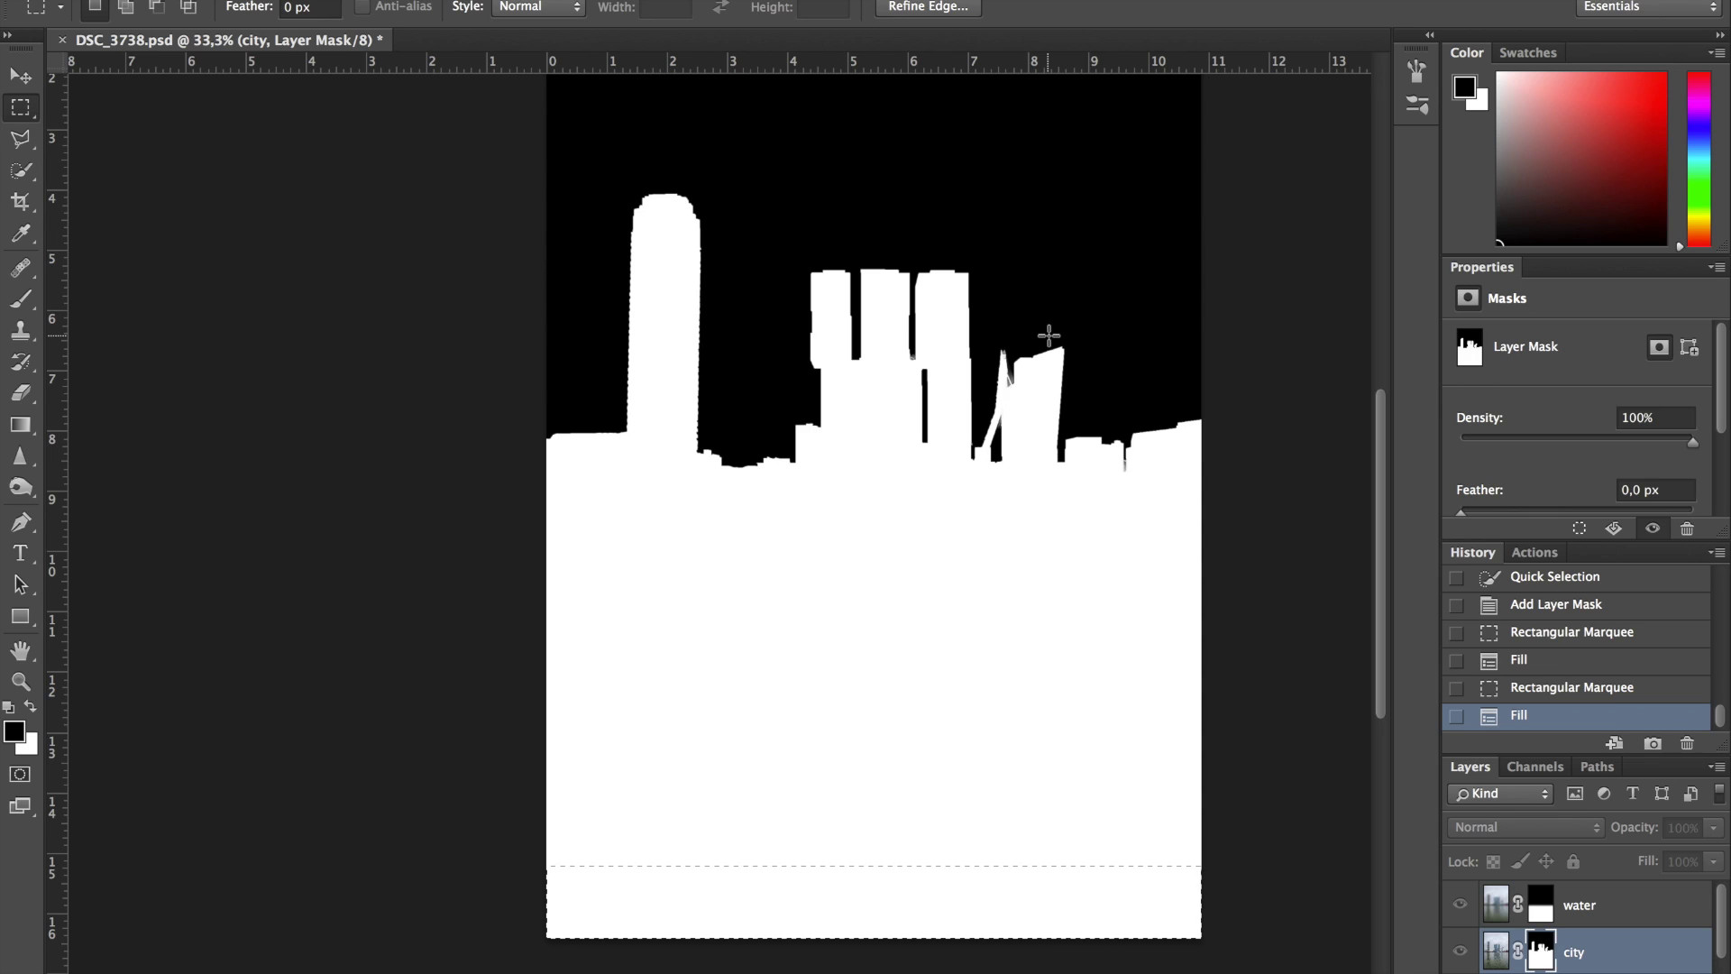
key(super+d)
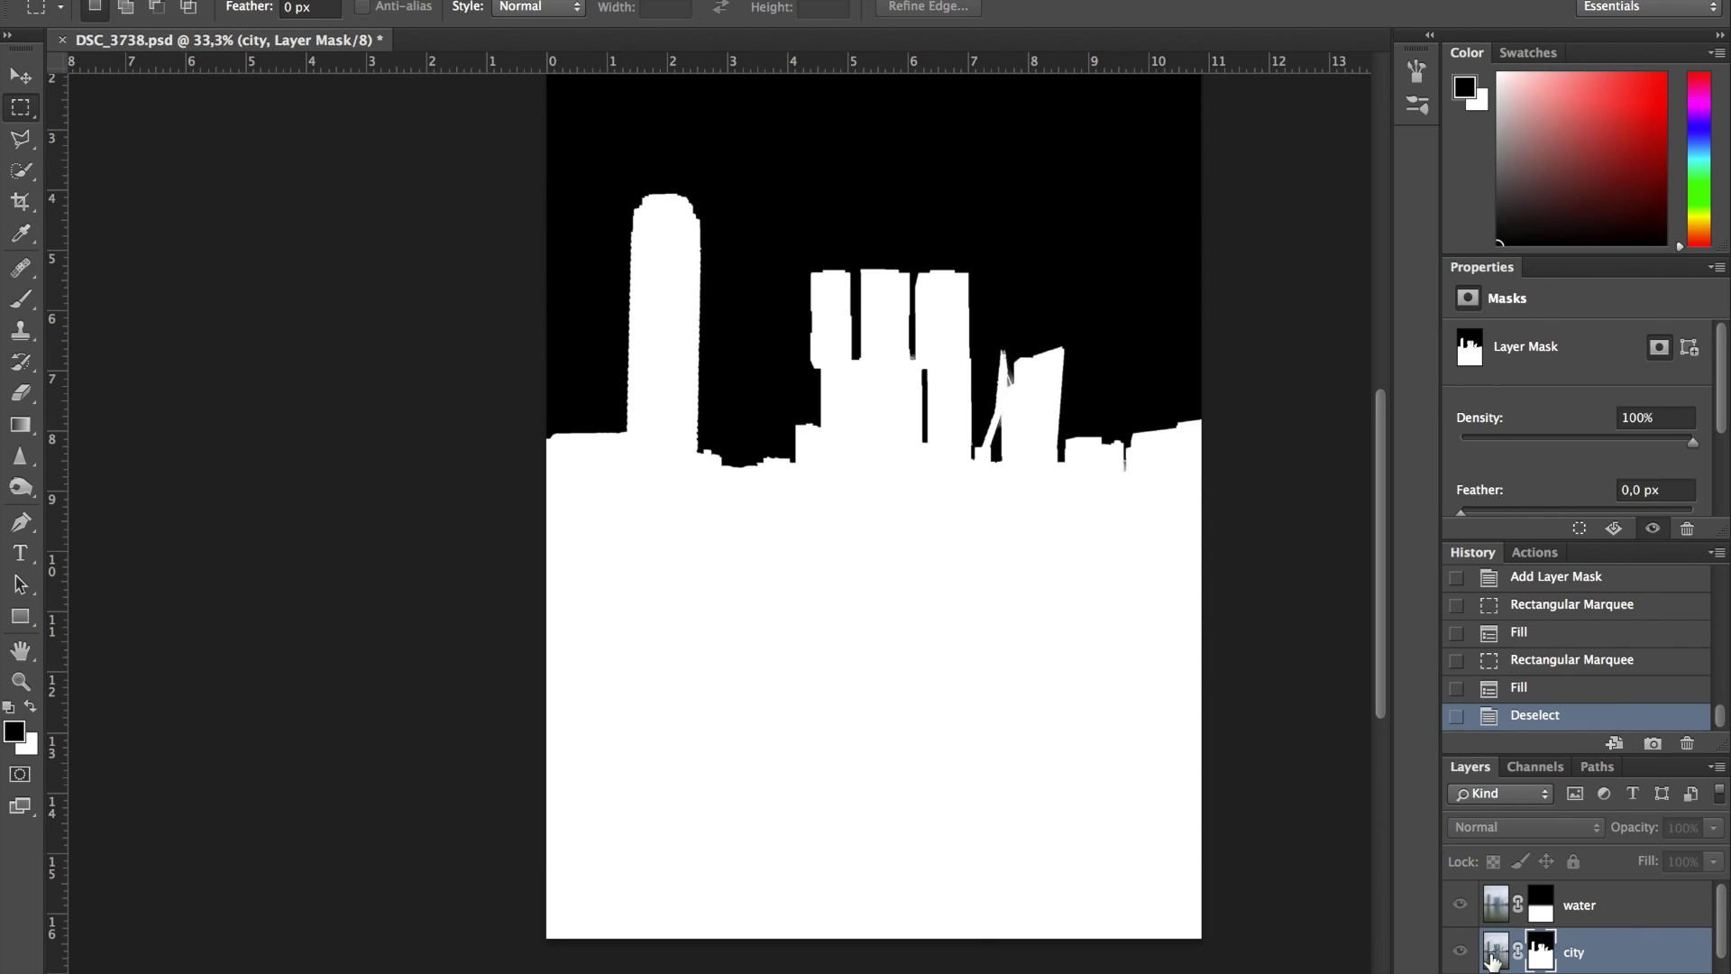
click(1495, 955)
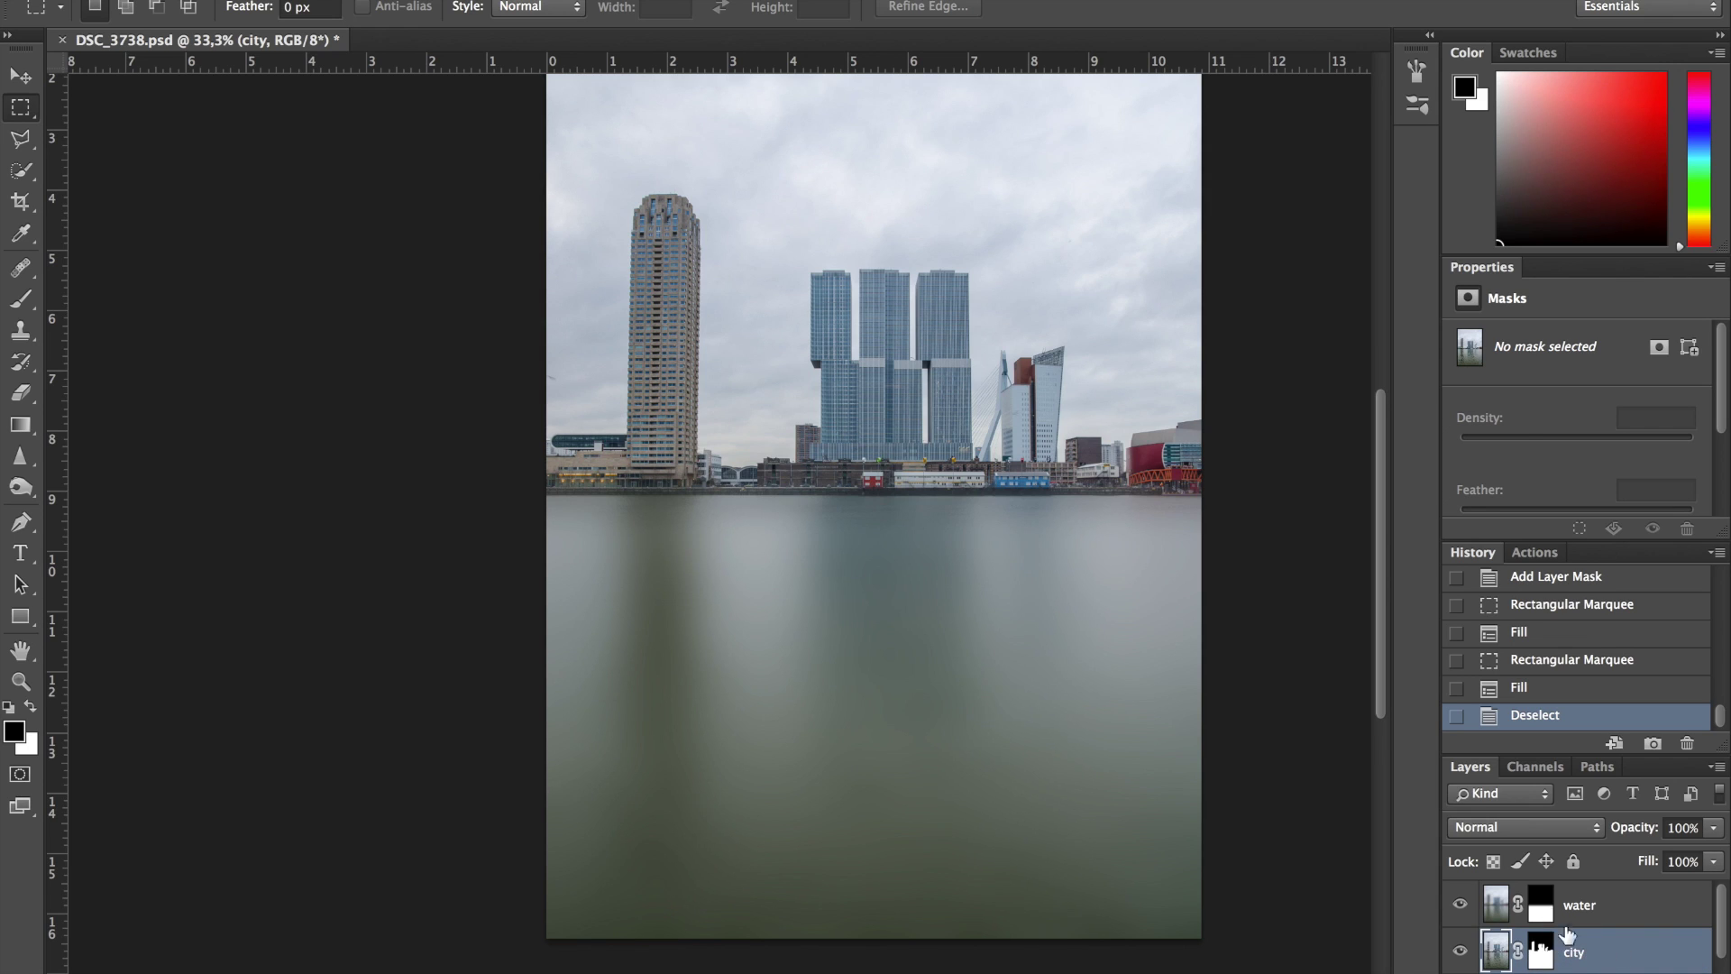
Step: Duplicate Background as a layer named 'sky', then load the city mask as a selection
scroll(1593, 944, down, 1)
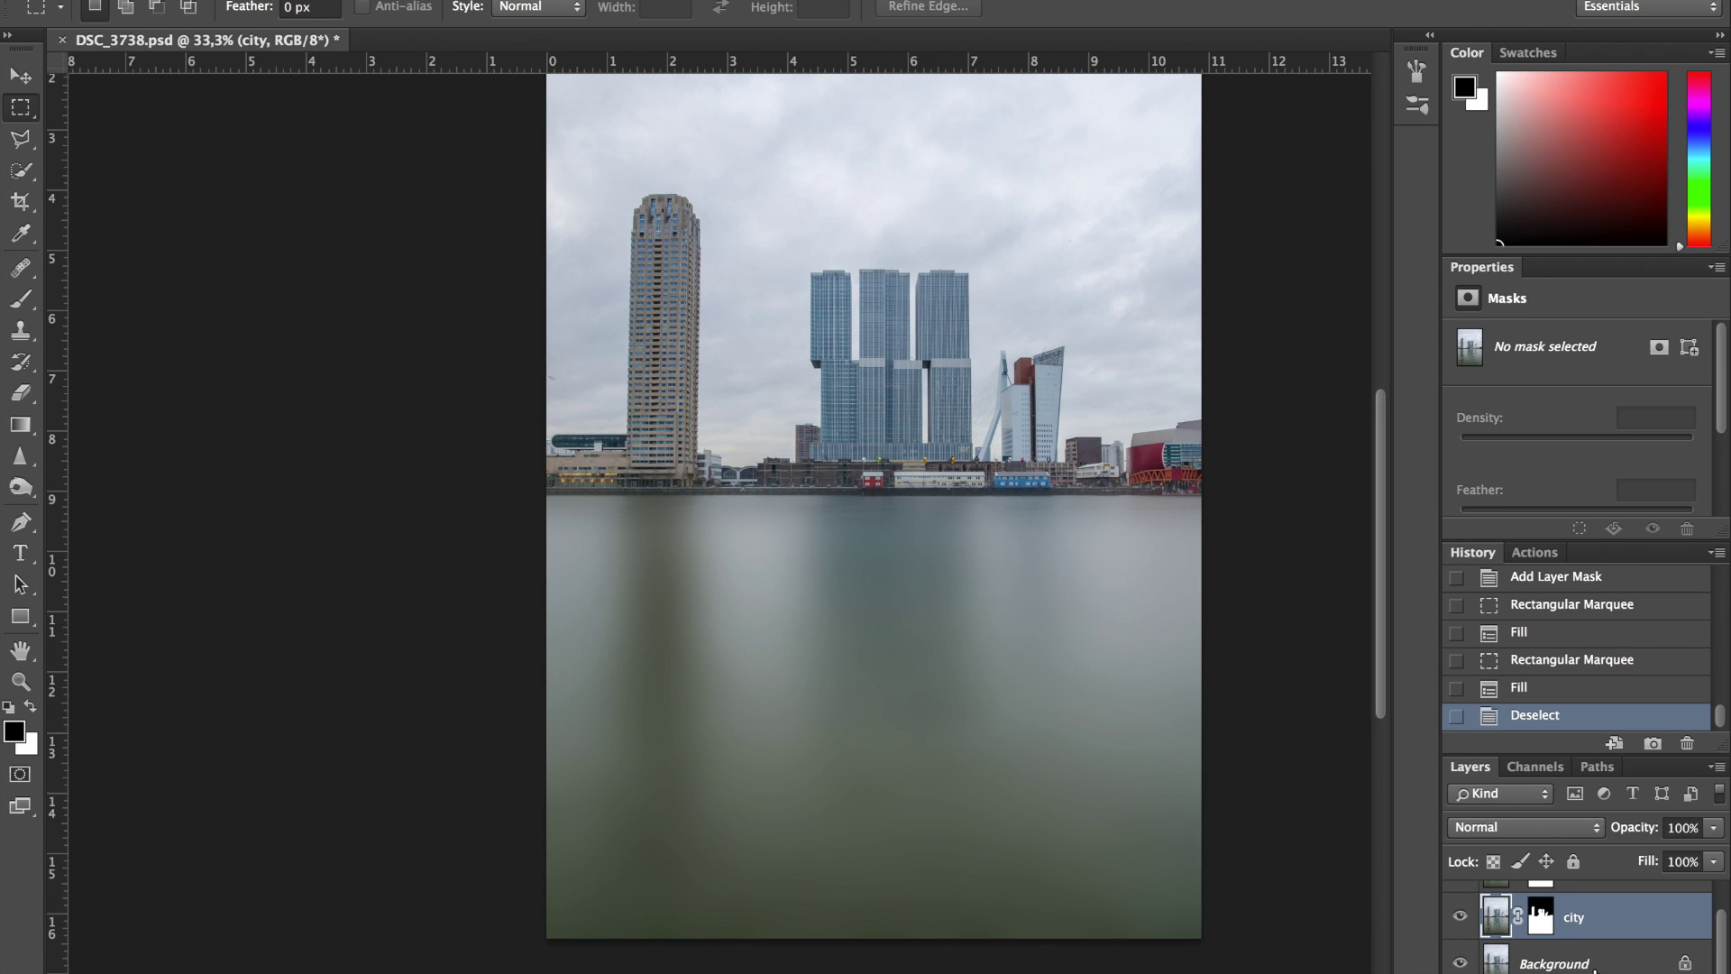
click(1594, 966)
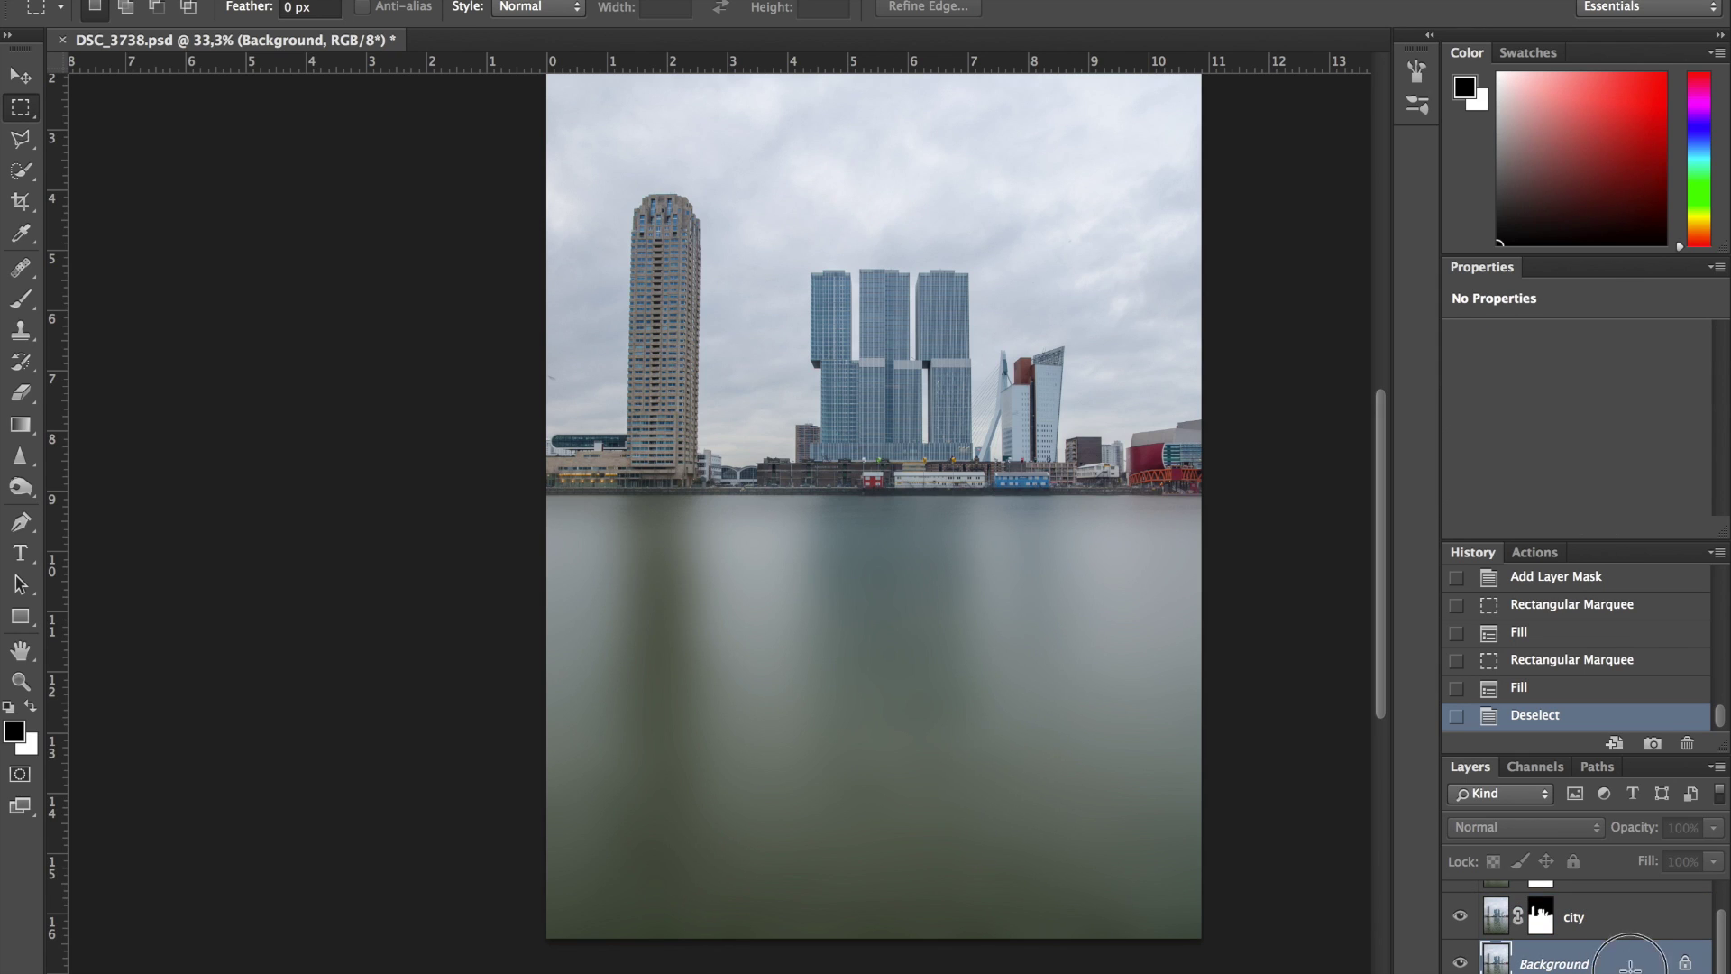
key(ctrl+j)
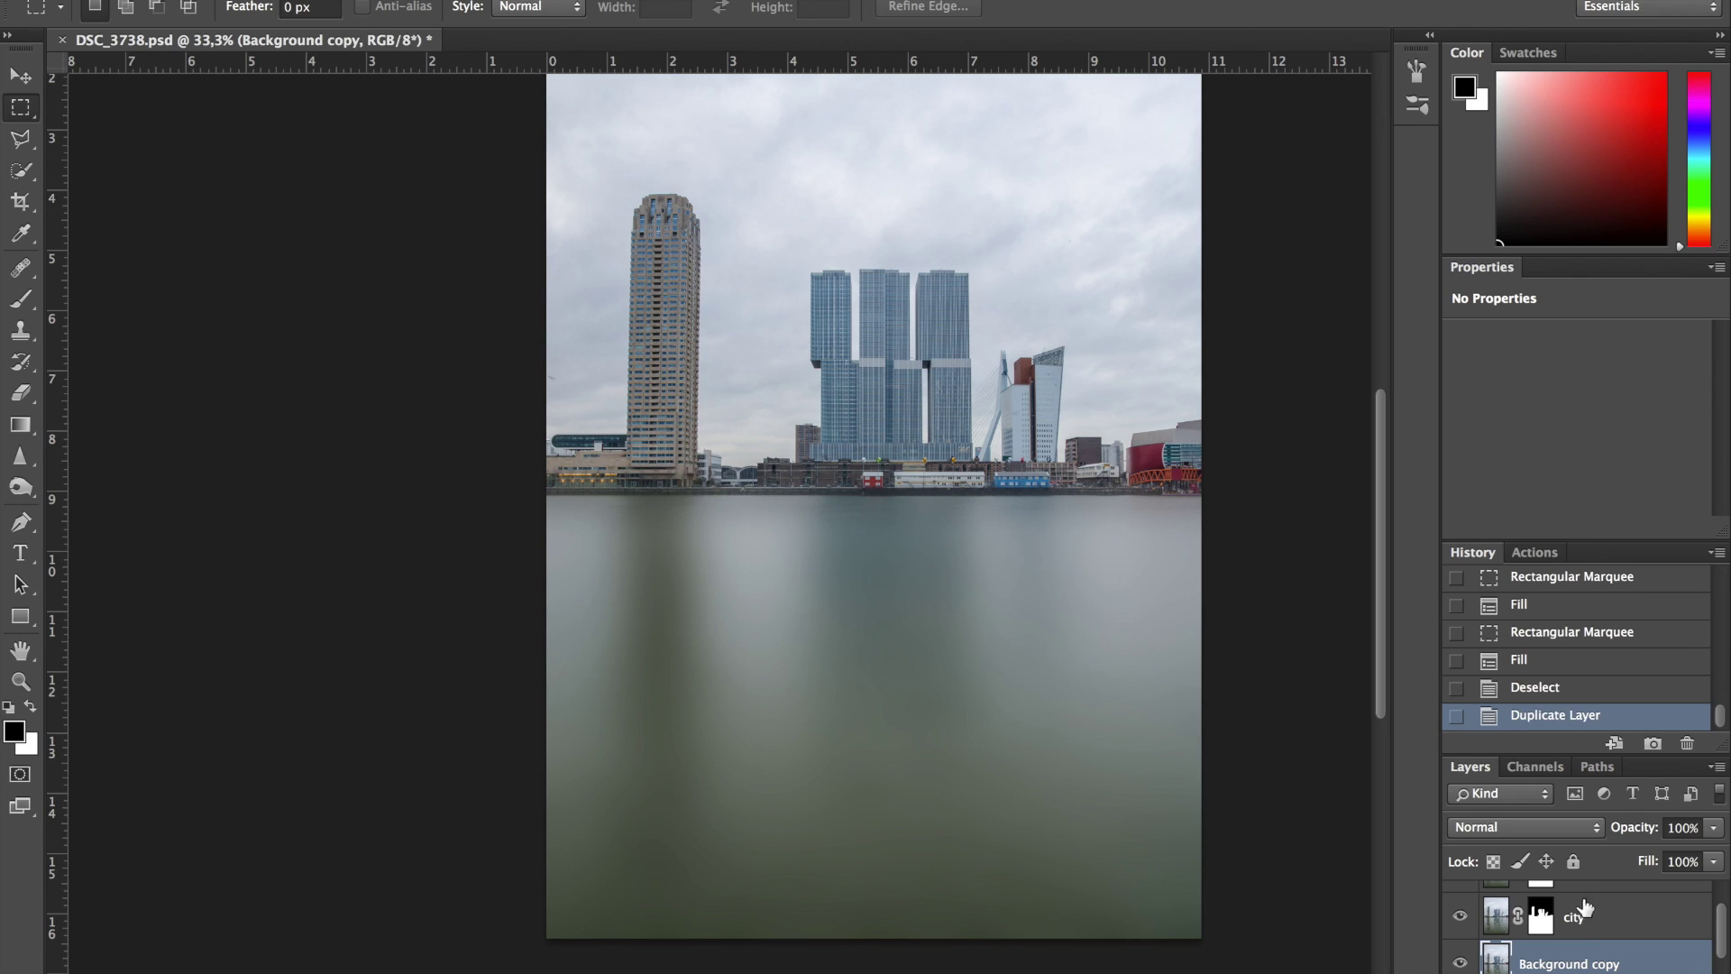
double_click(1569, 966)
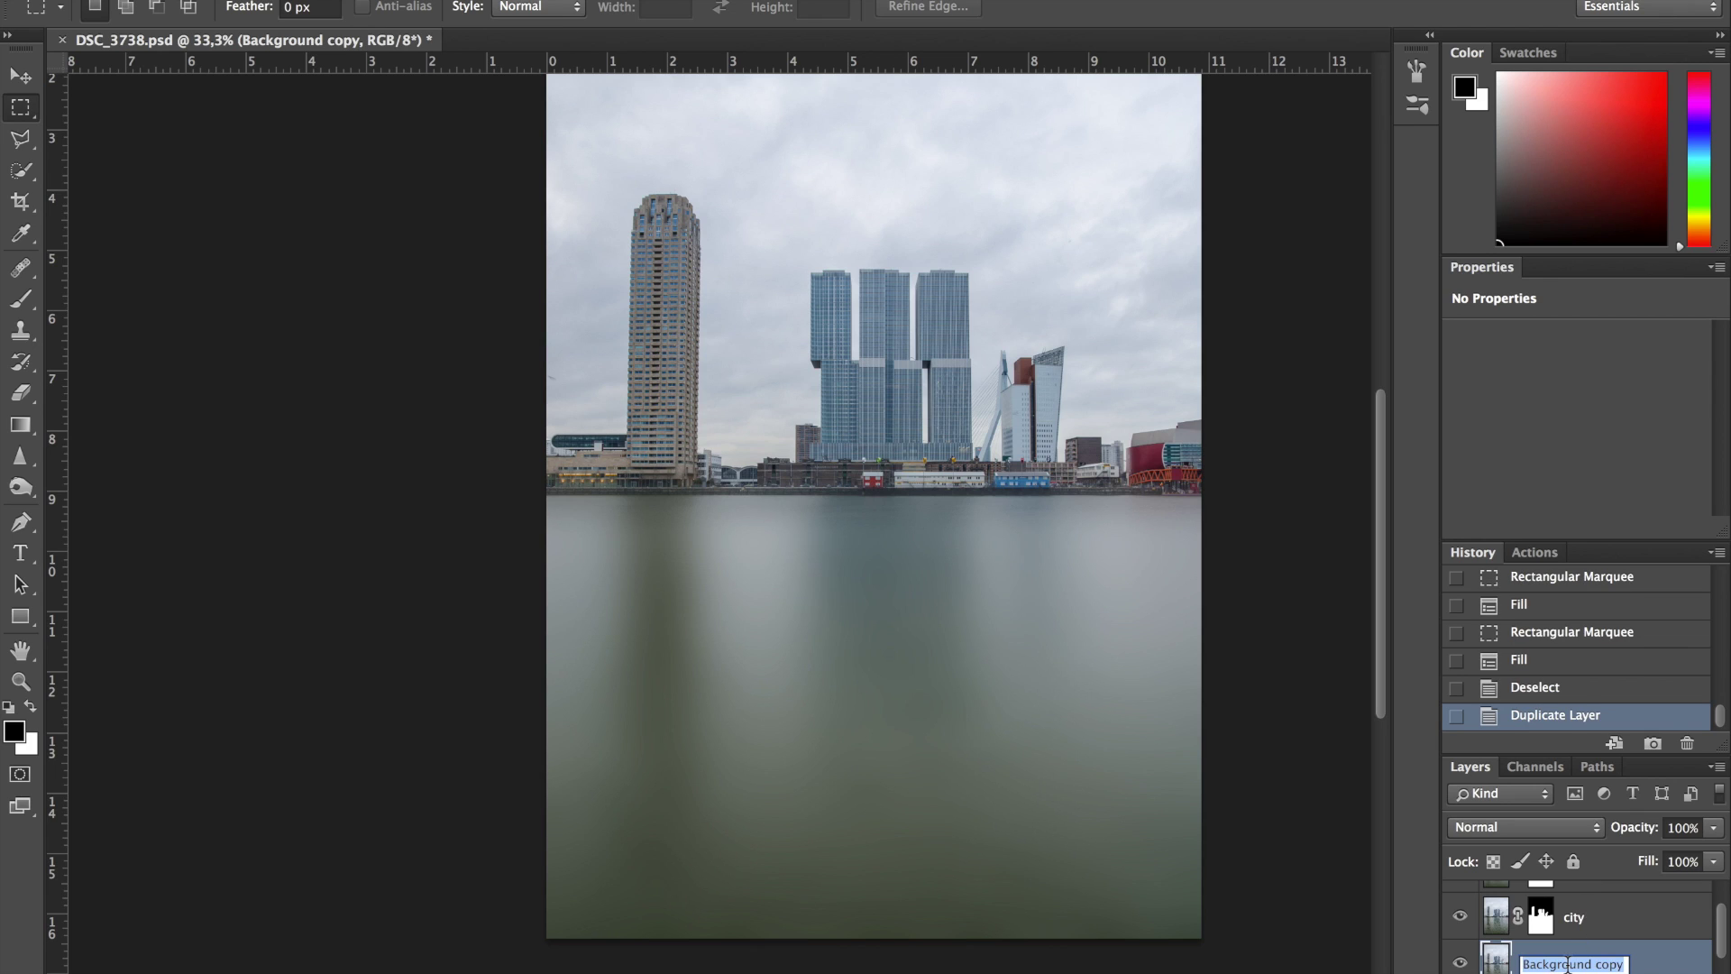
text(sky)
key(Return)
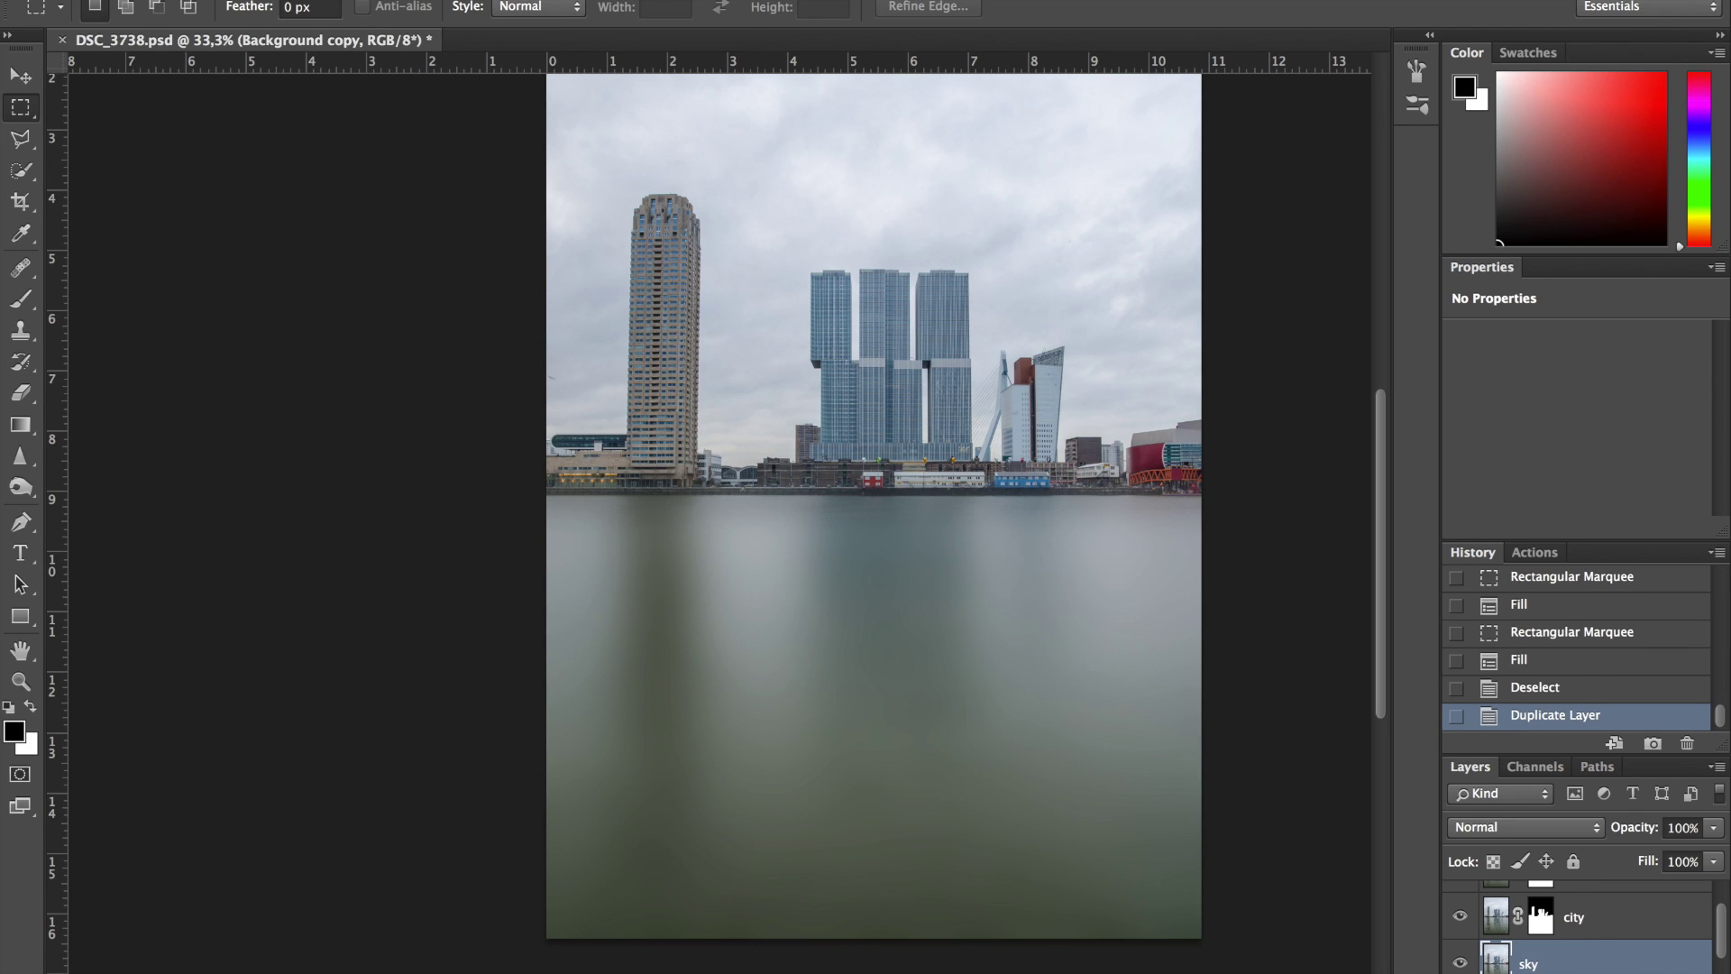
click(1539, 920)
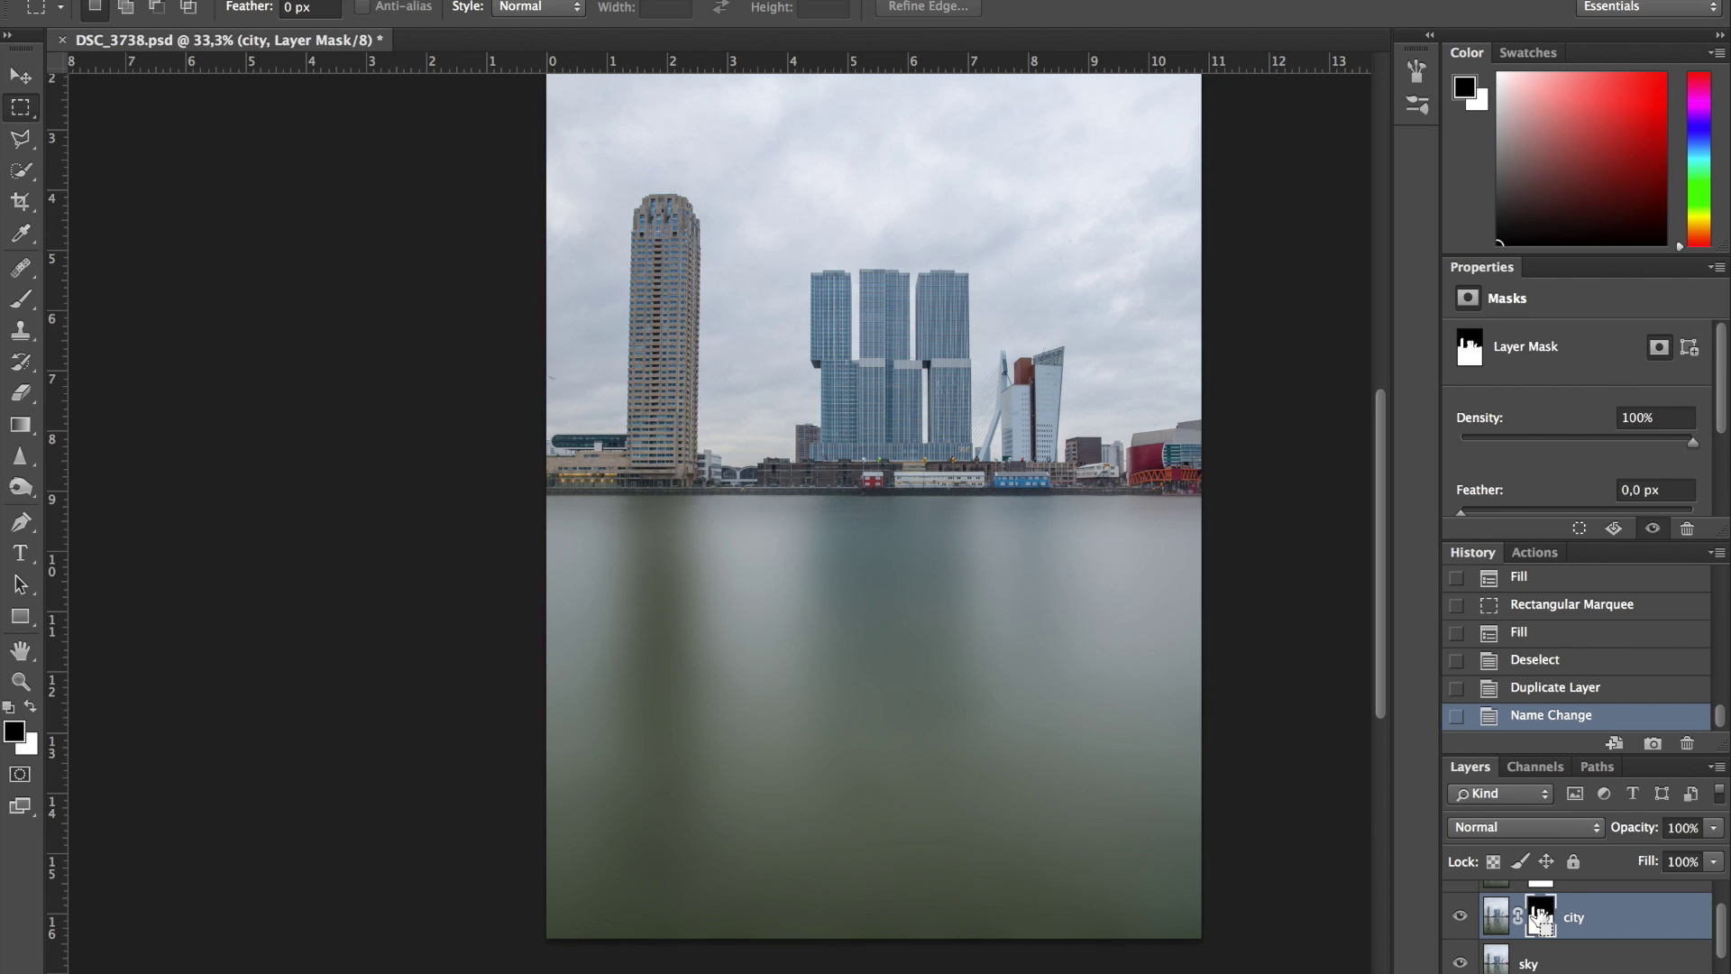
ctrl+click(1540, 915)
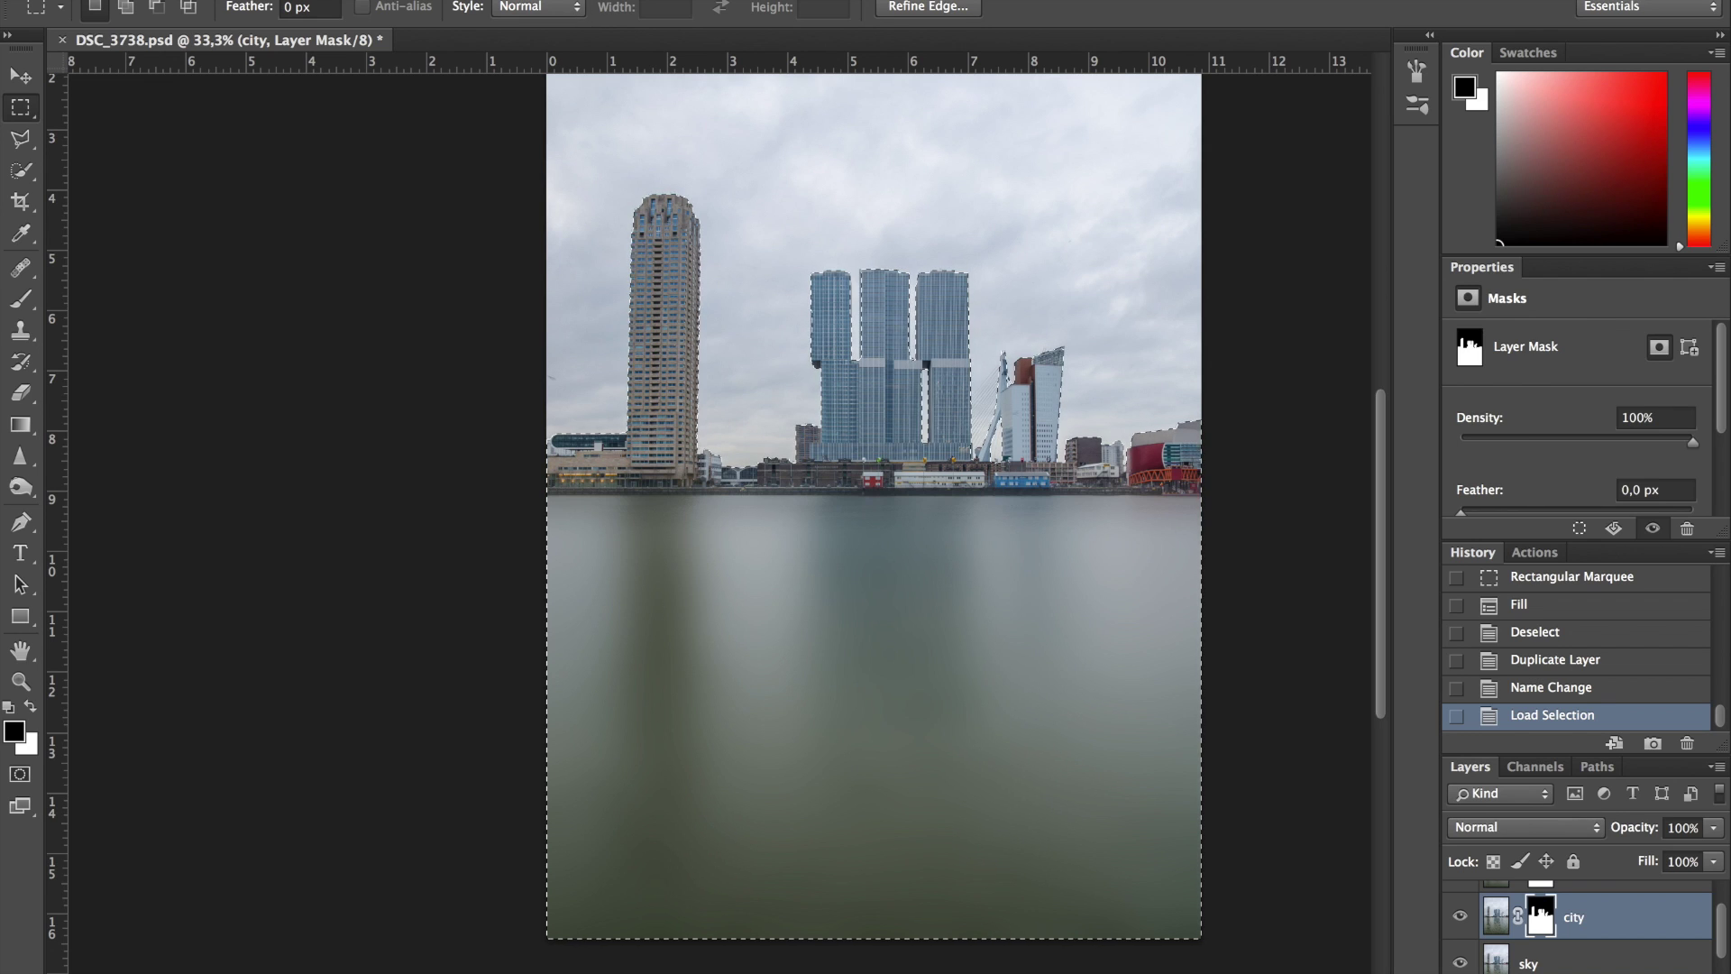
Step: Invert the city selection and add it as a layer mask on the sky layer
click(494, 0)
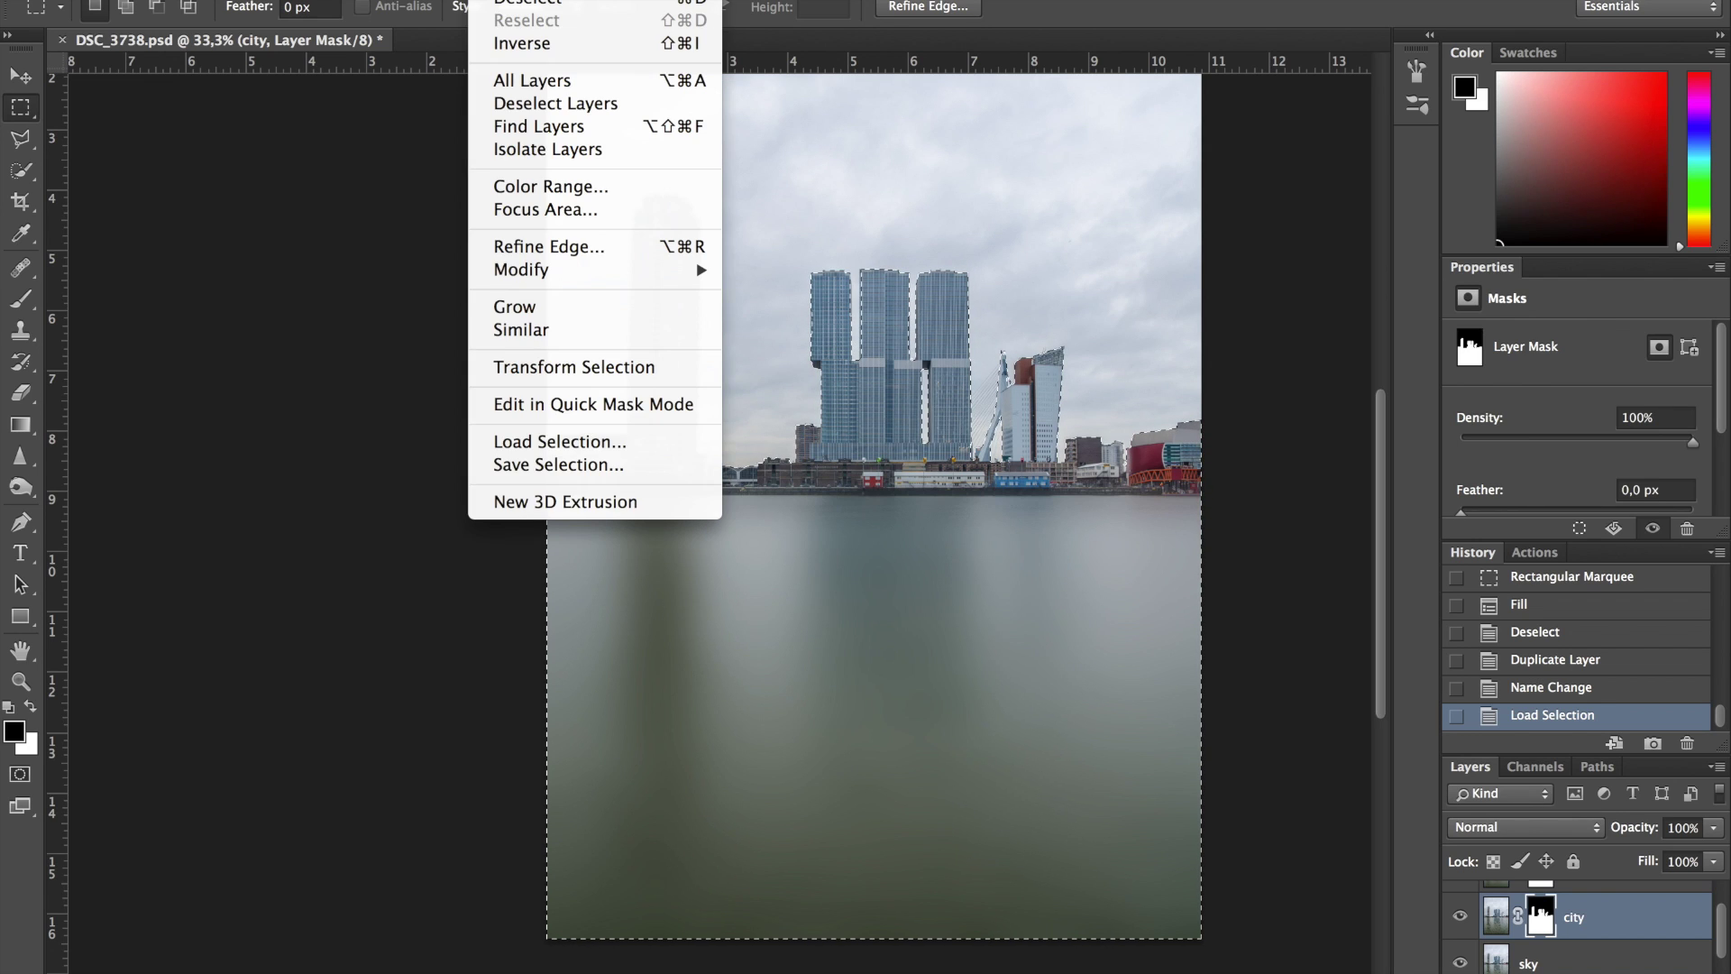
click(521, 45)
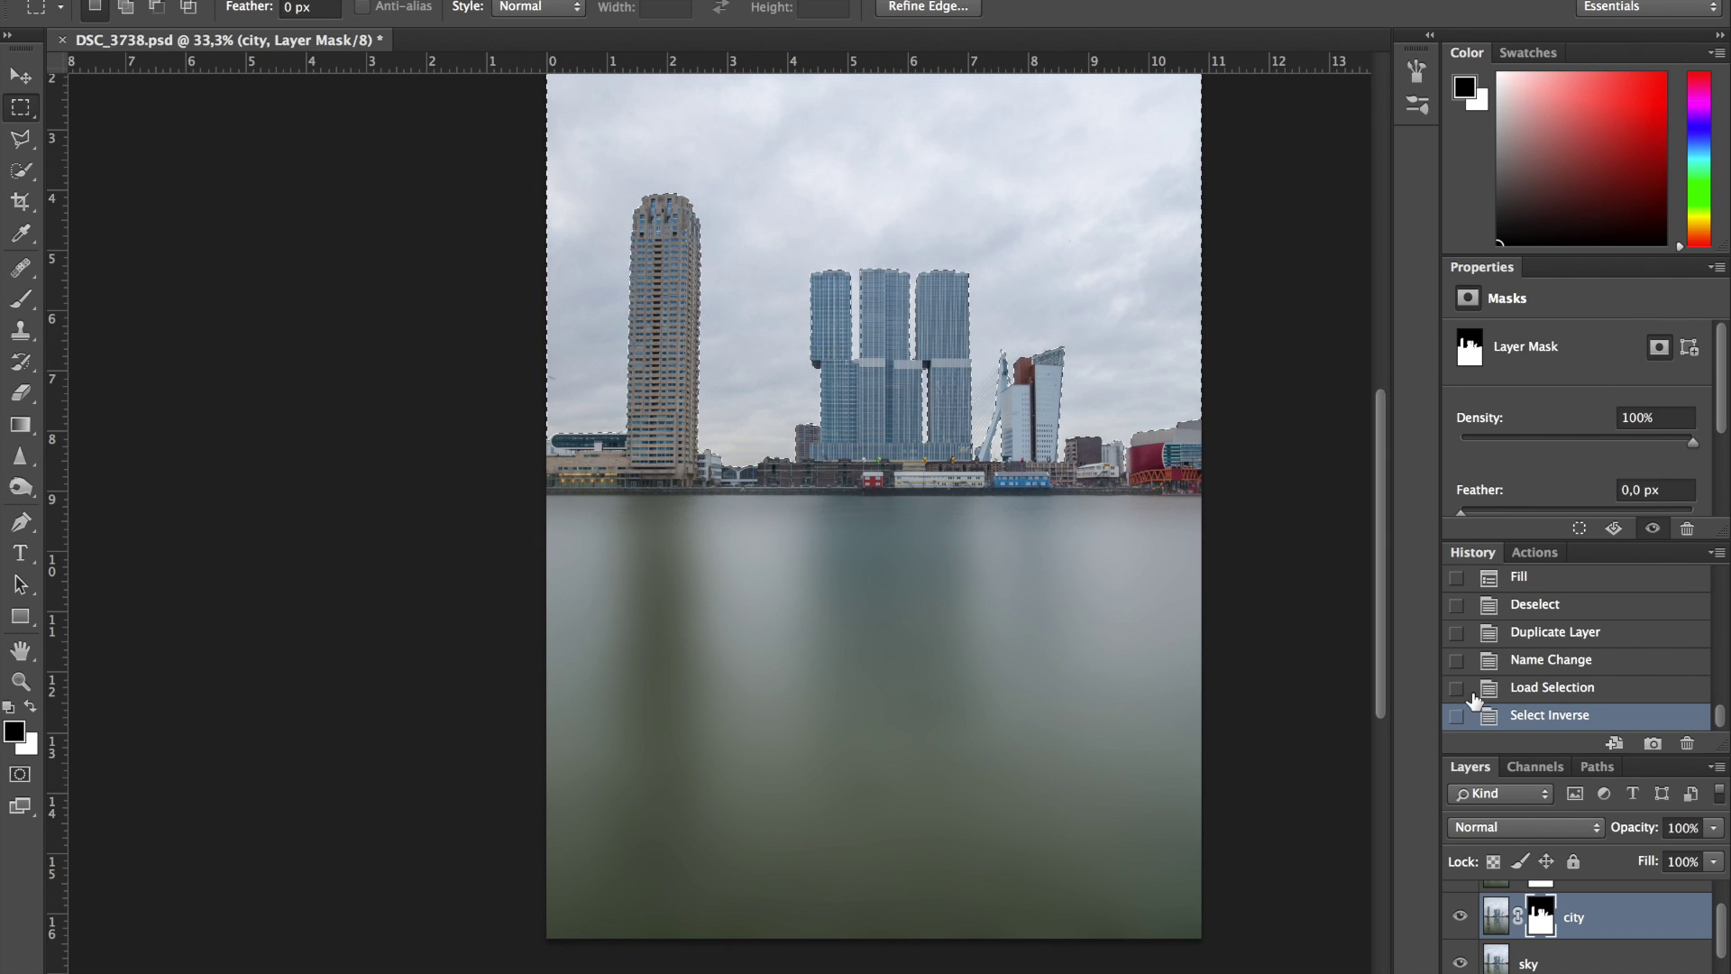
click(1499, 953)
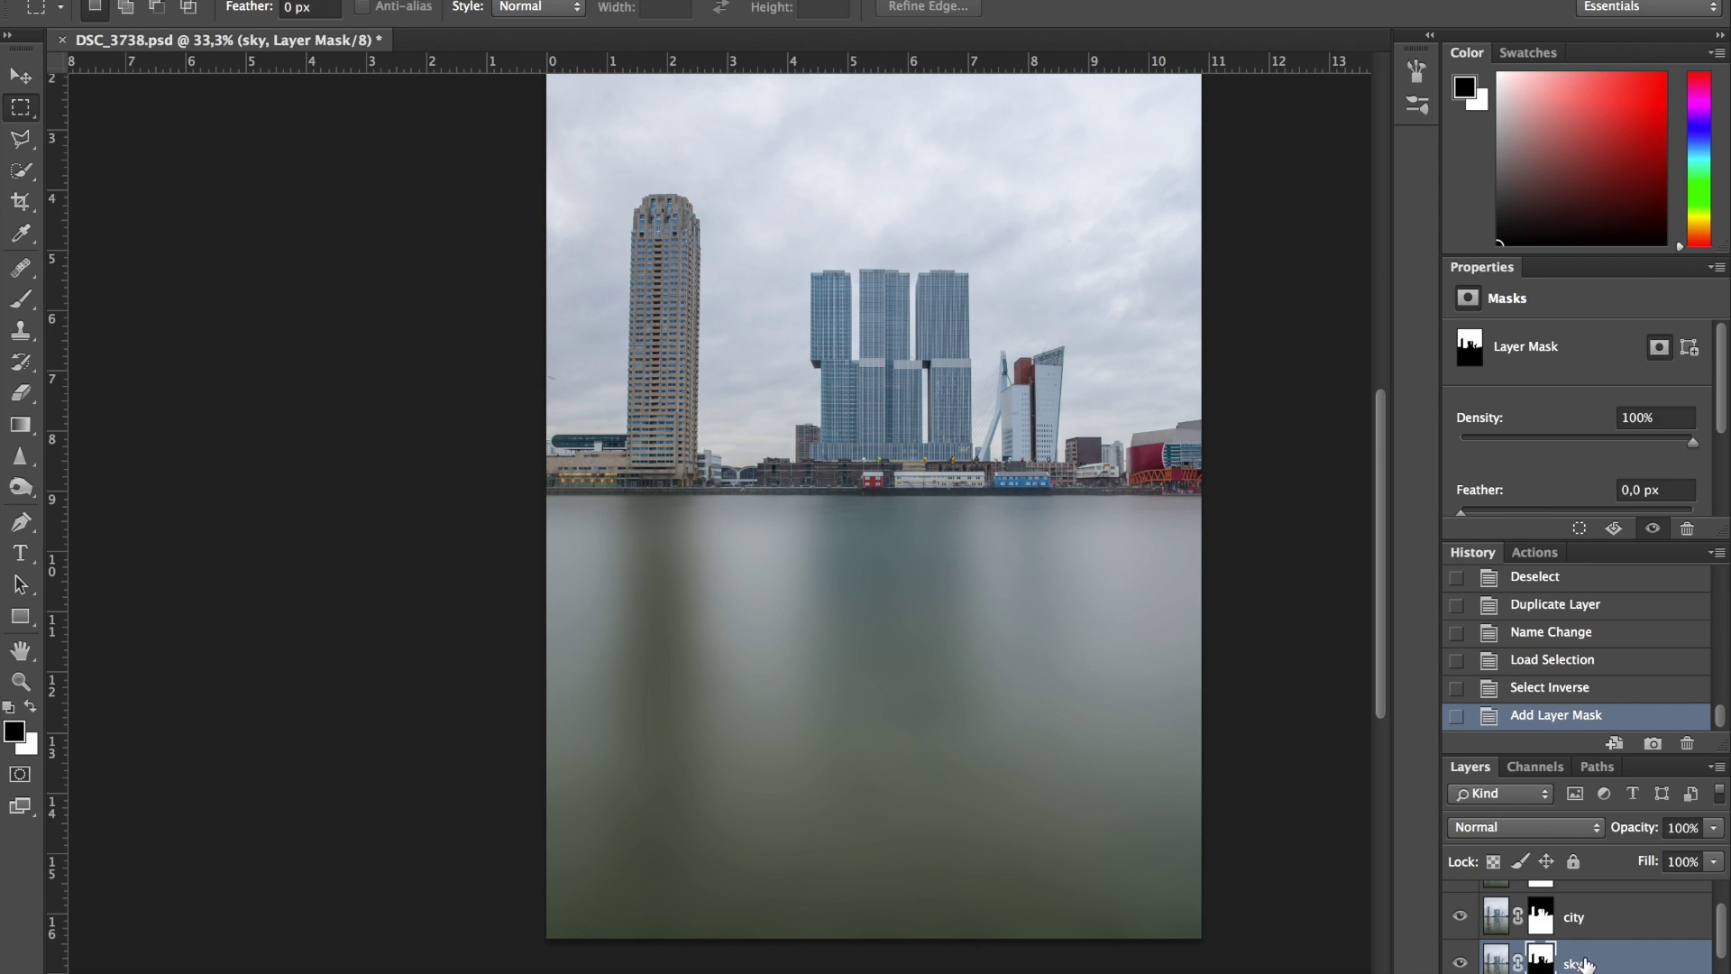
scroll(1584, 963, down, 3)
scroll(1587, 956, up, 2)
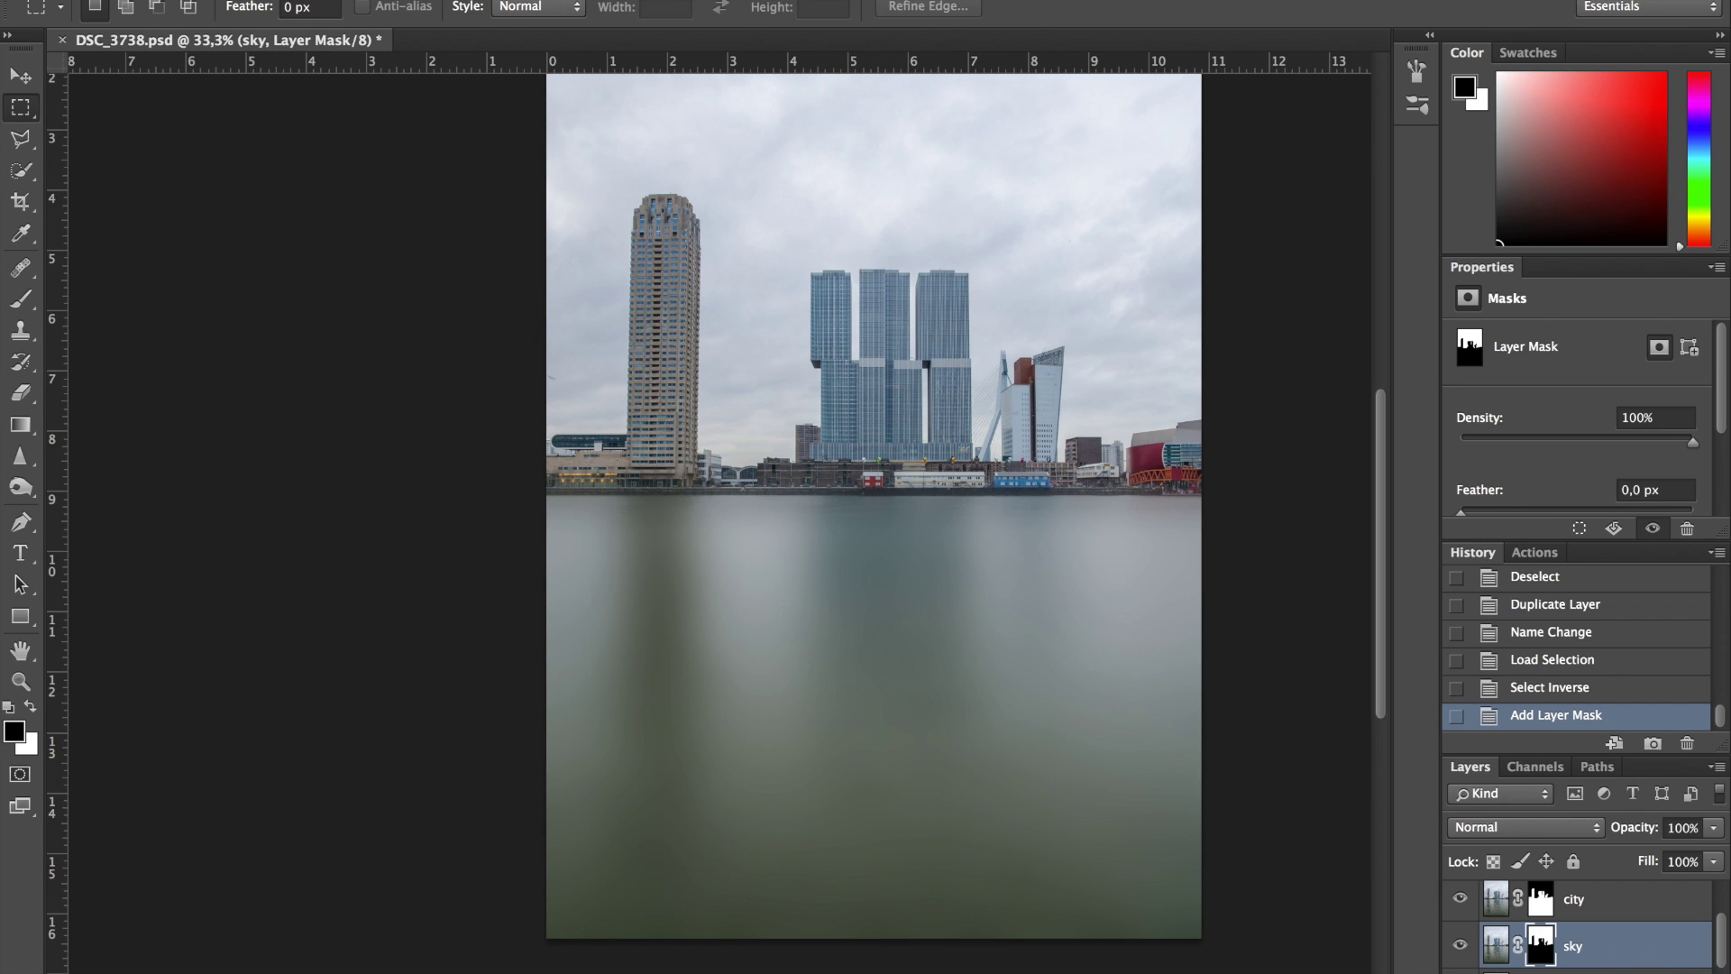
Step: Add a new empty layer named 'sky movement'
key(super+shift+alt+n)
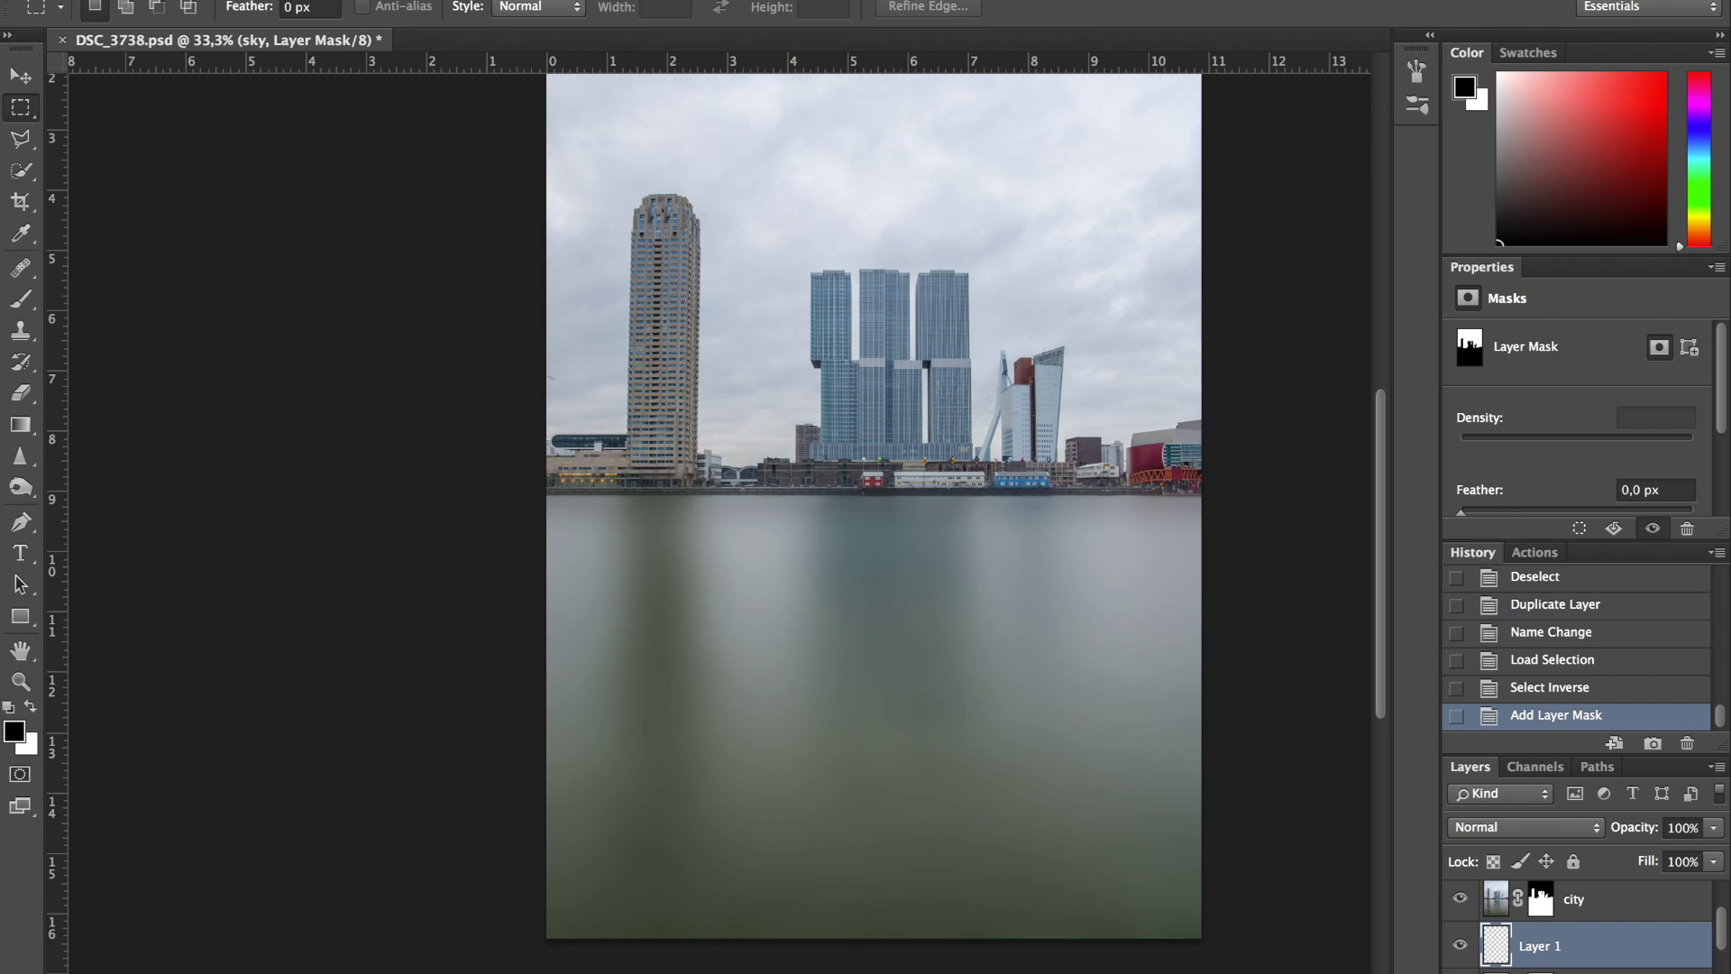
double_click(1551, 943)
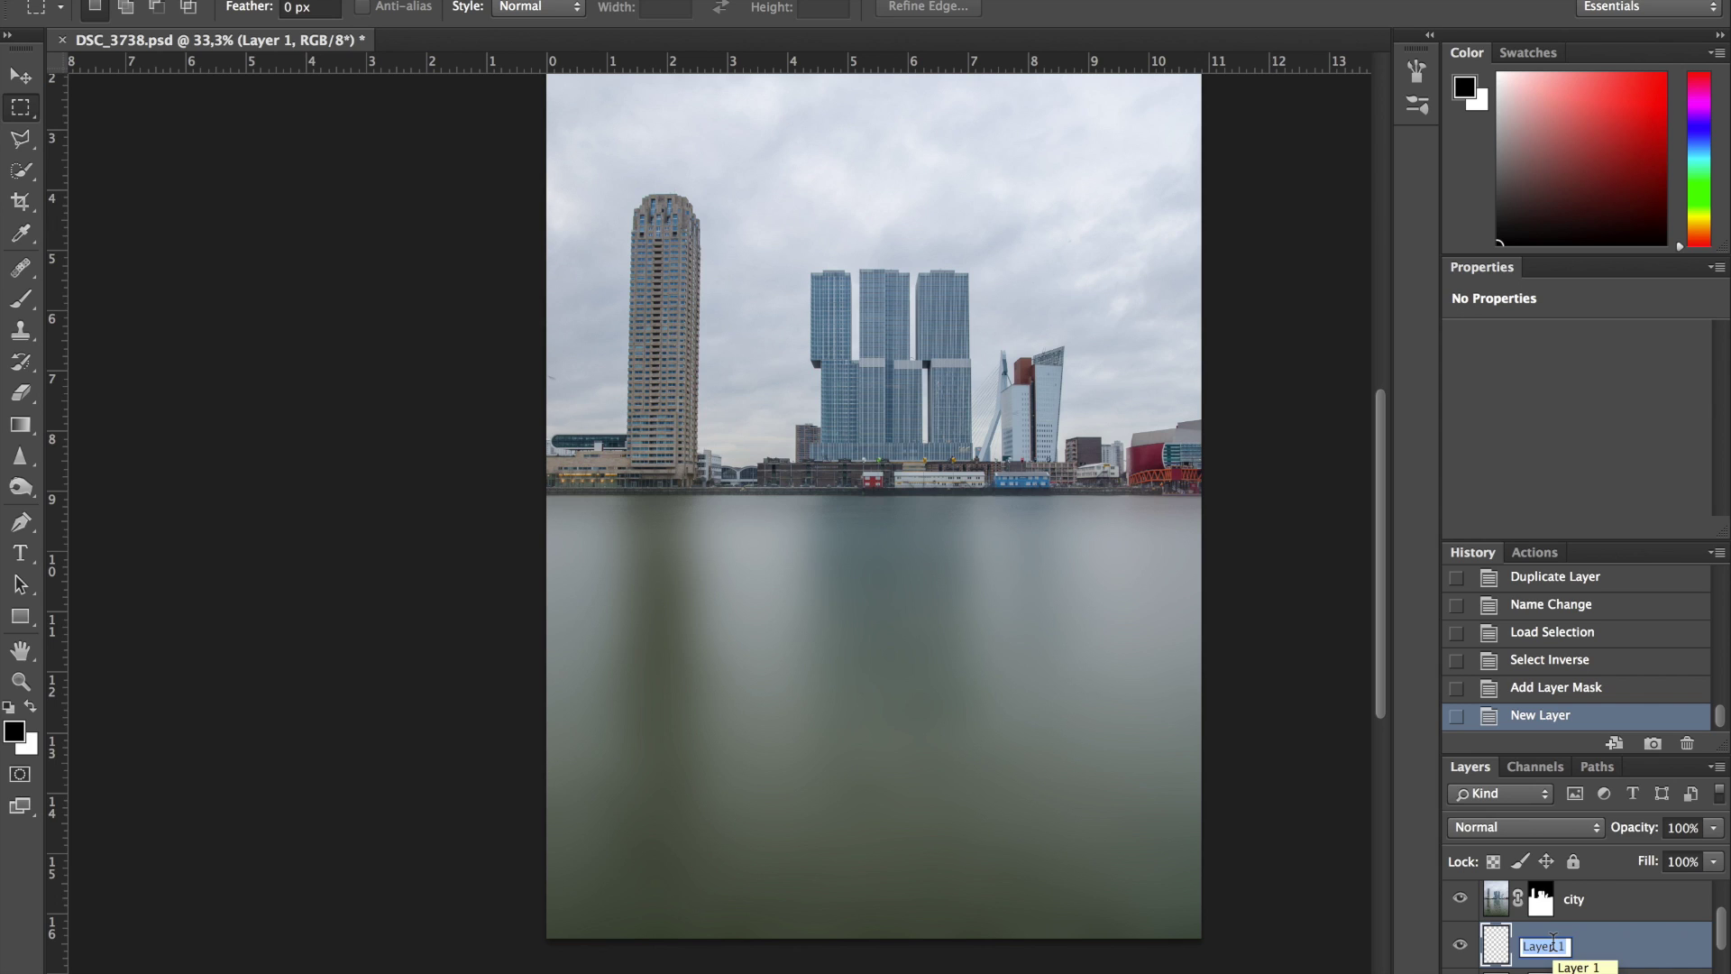
text(sky movement)
key(Return)
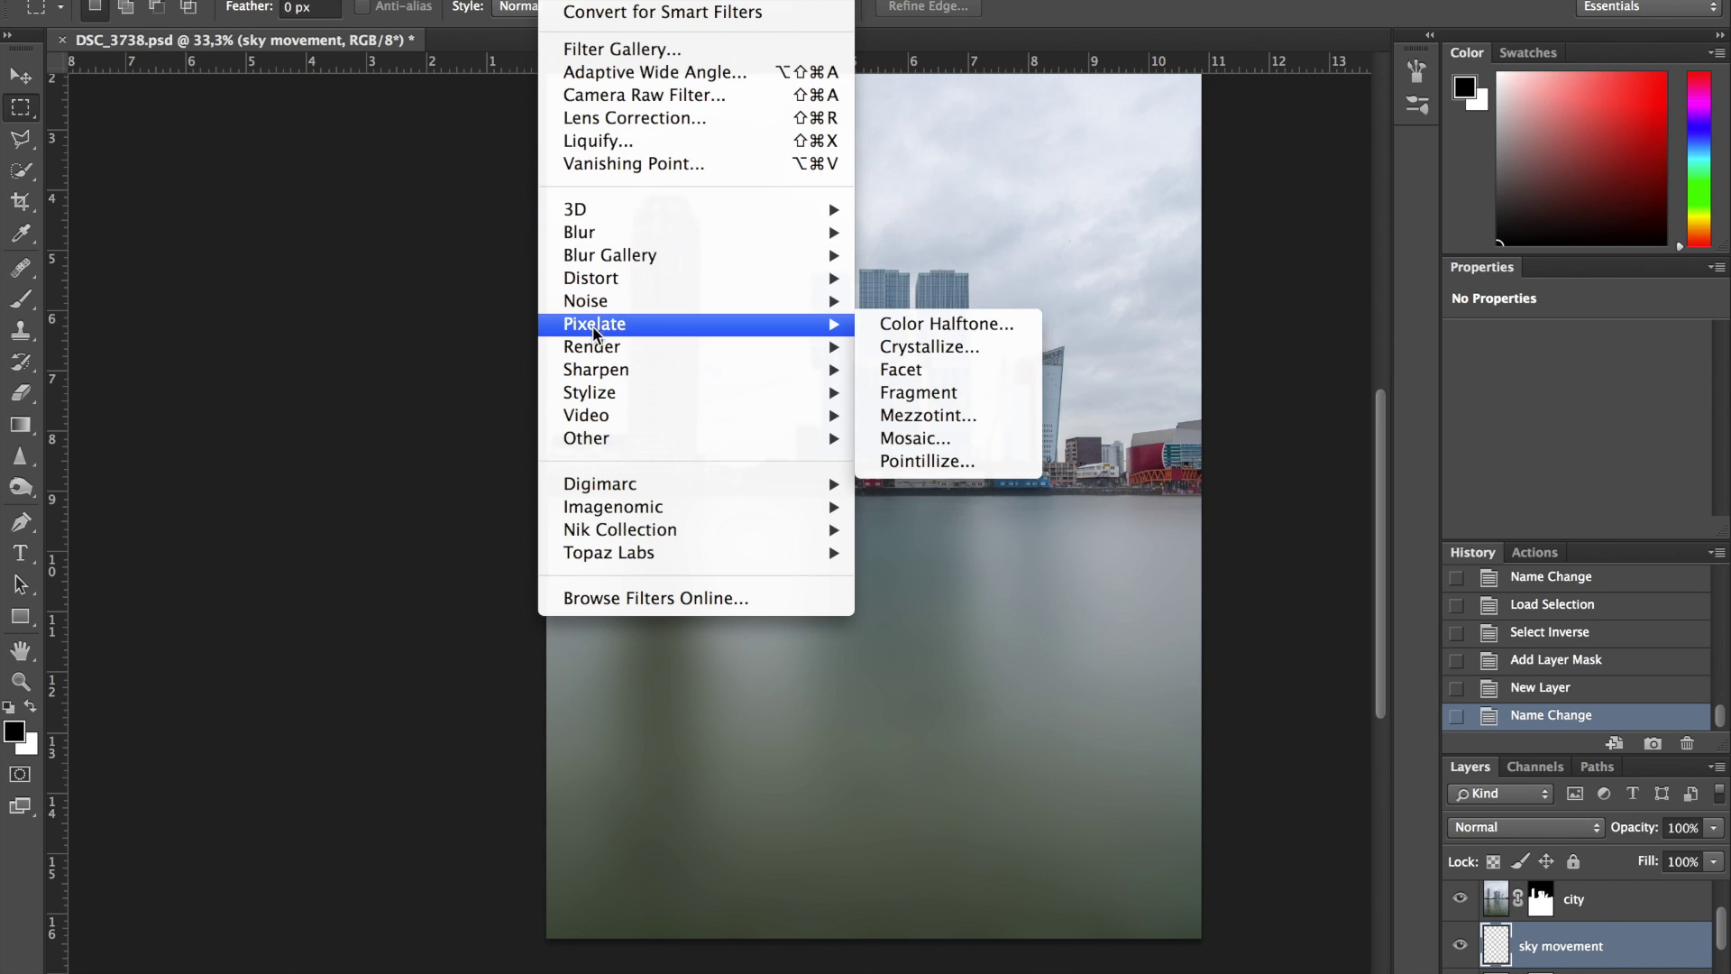
Step: Fill the sky movement layer with rendered clouds, briefly hiding the city layer to check
mouse_move(599, 350)
click(910, 348)
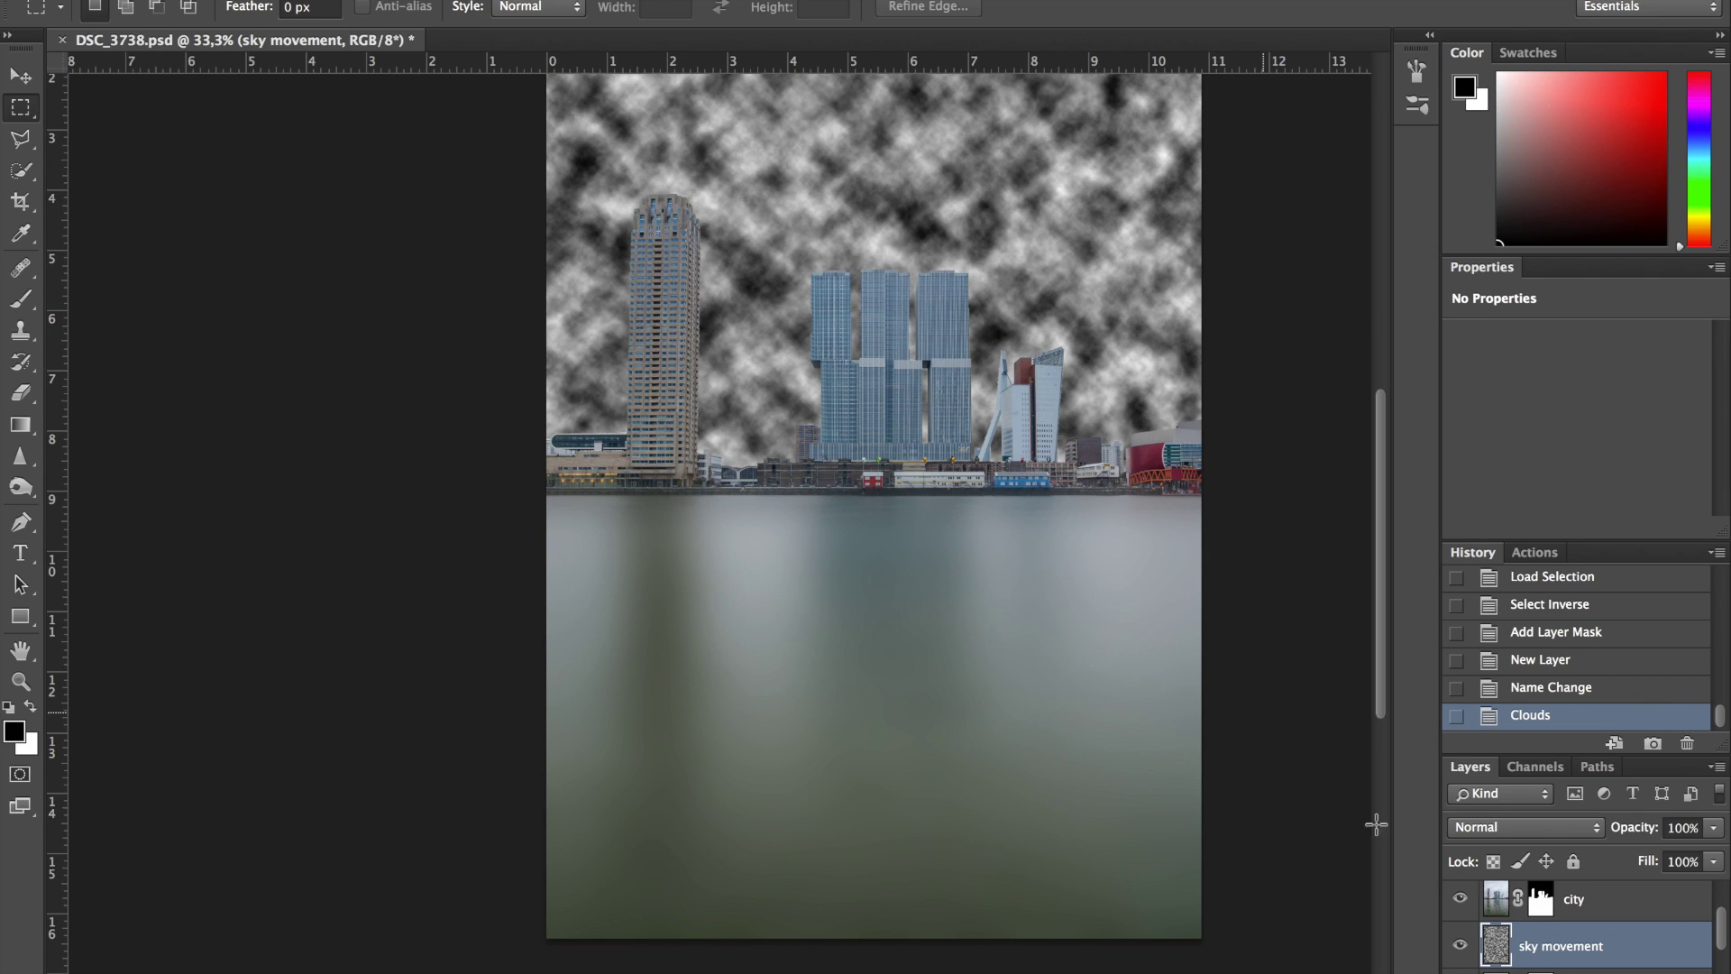
alt+click(1460, 946)
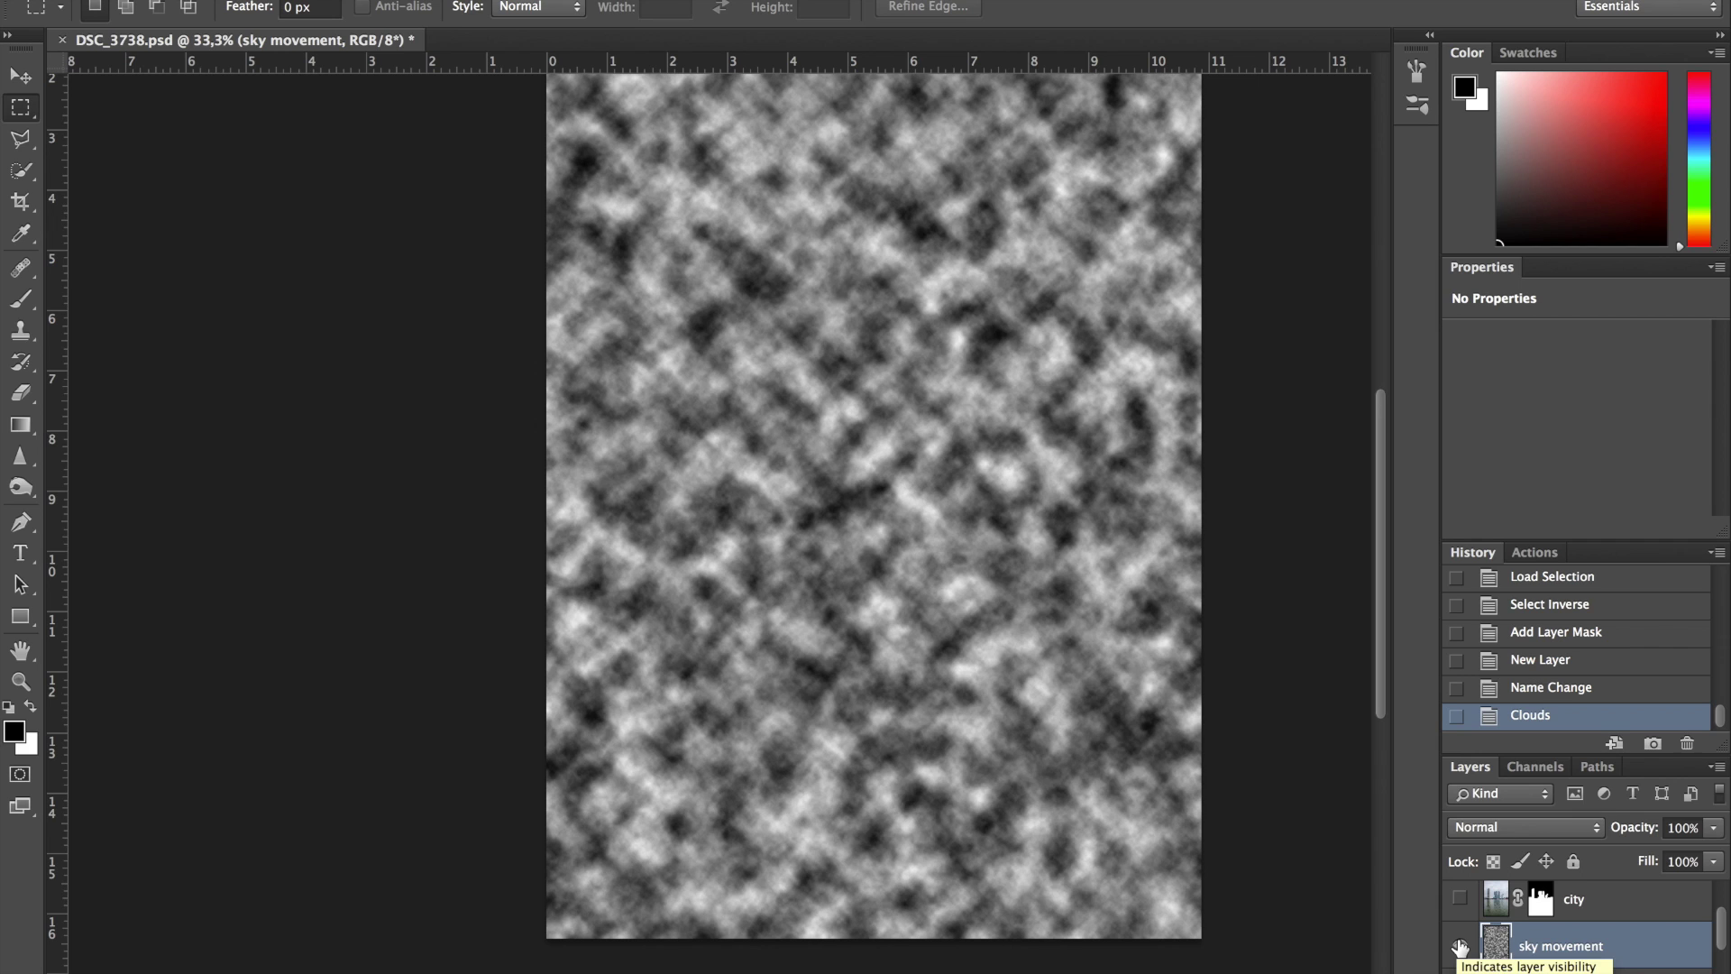
alt+click(1459, 947)
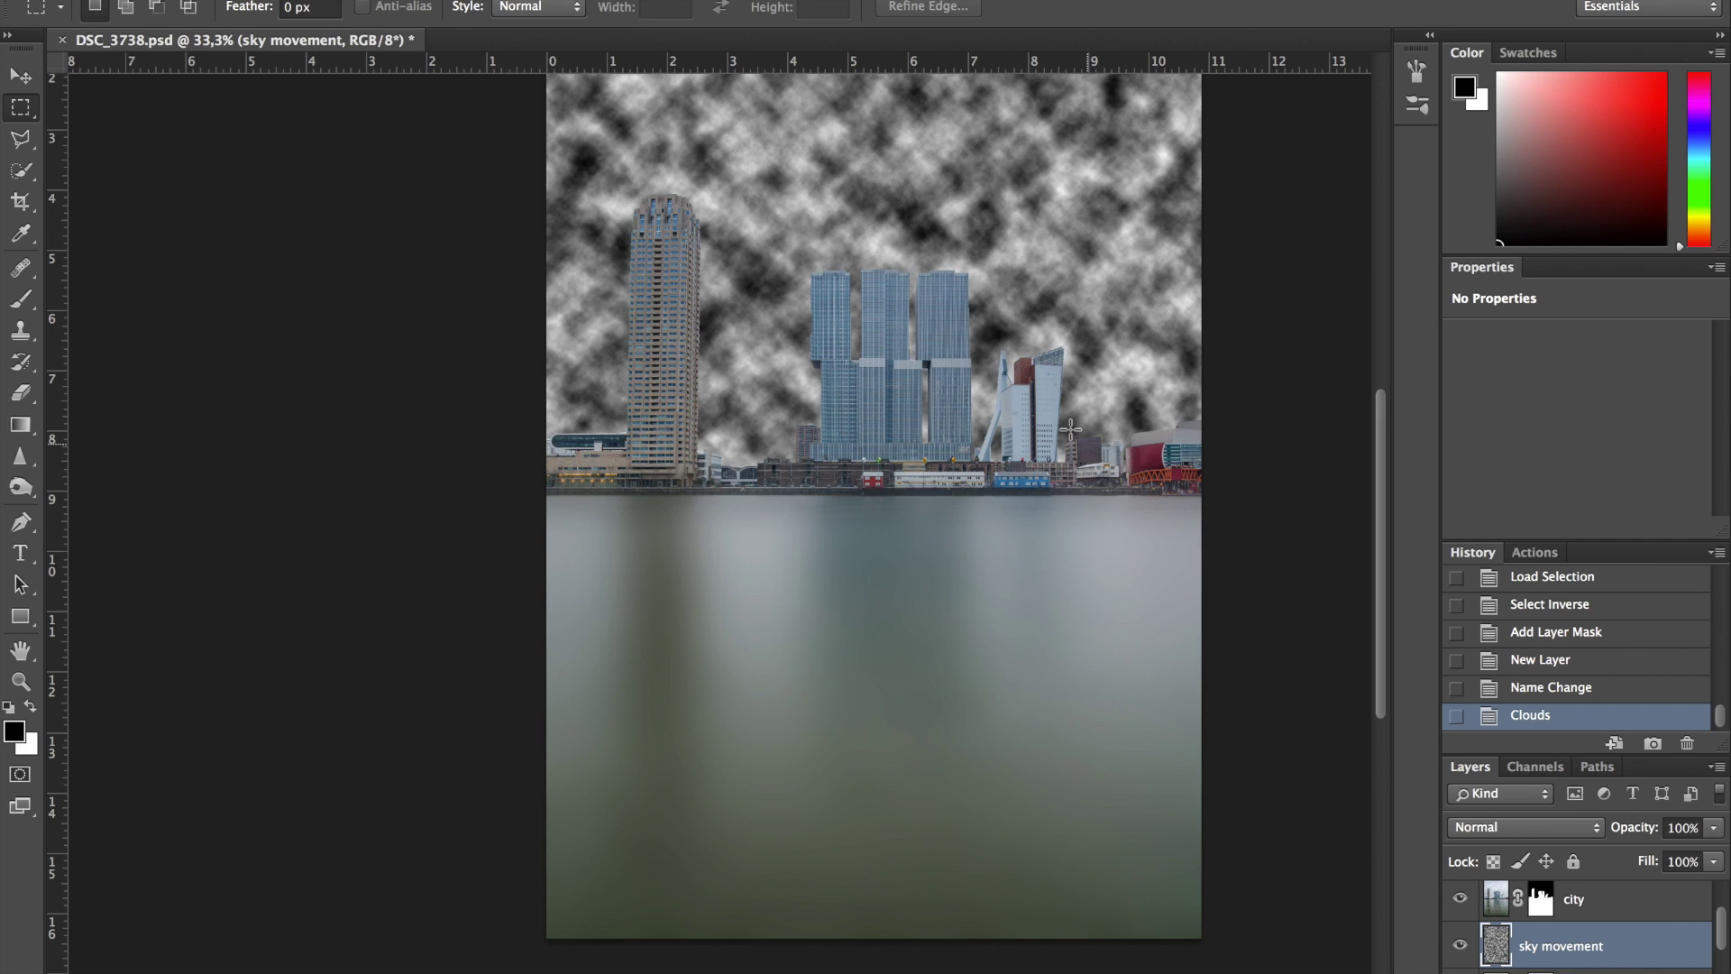
Step: Apply a Zoom Radial Blur, Amount 30, with the centre moved left of middle
click(563, 0)
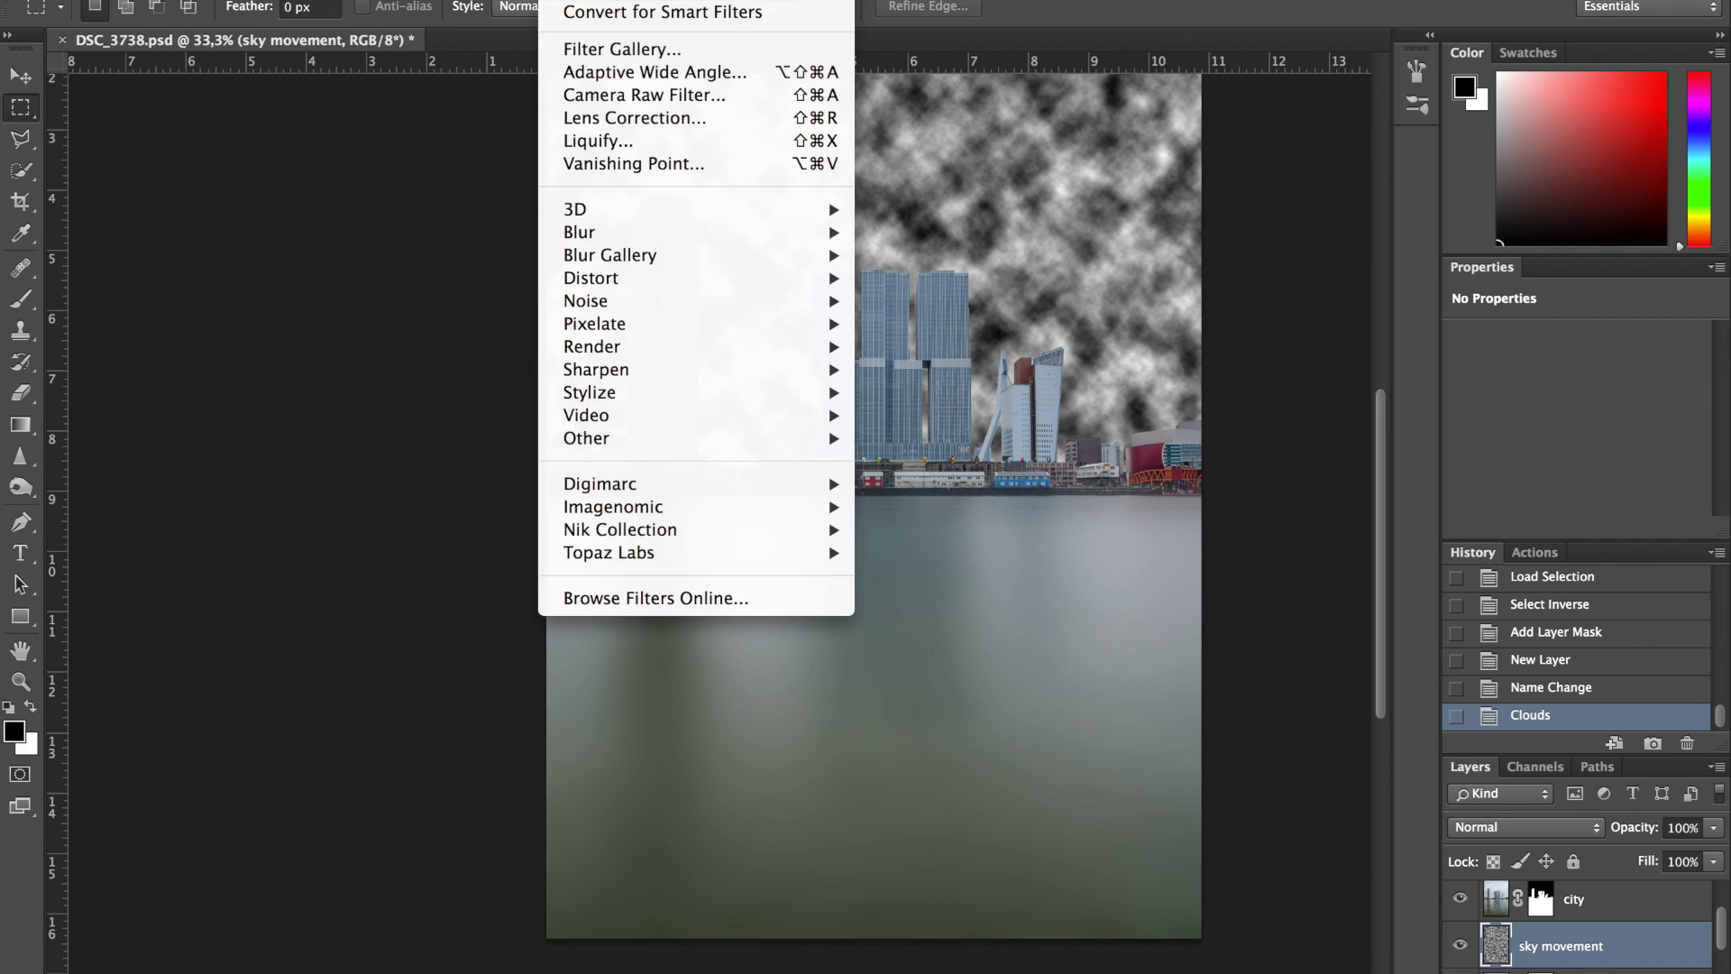
mouse_move(593, 236)
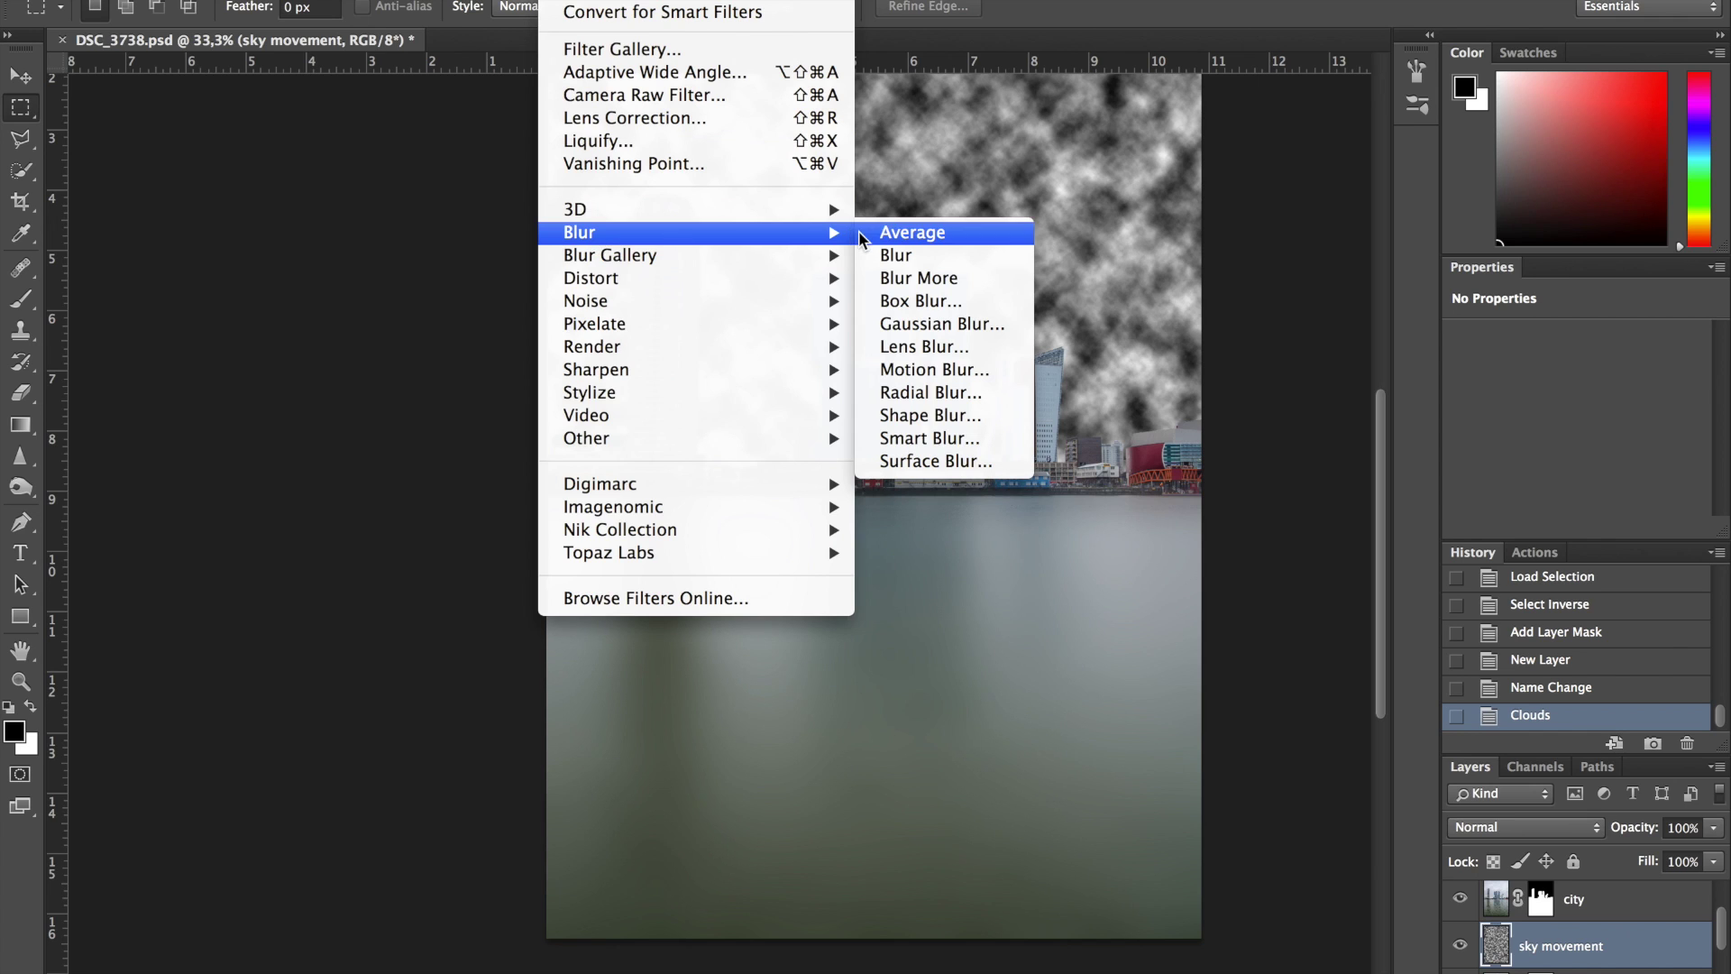
click(932, 393)
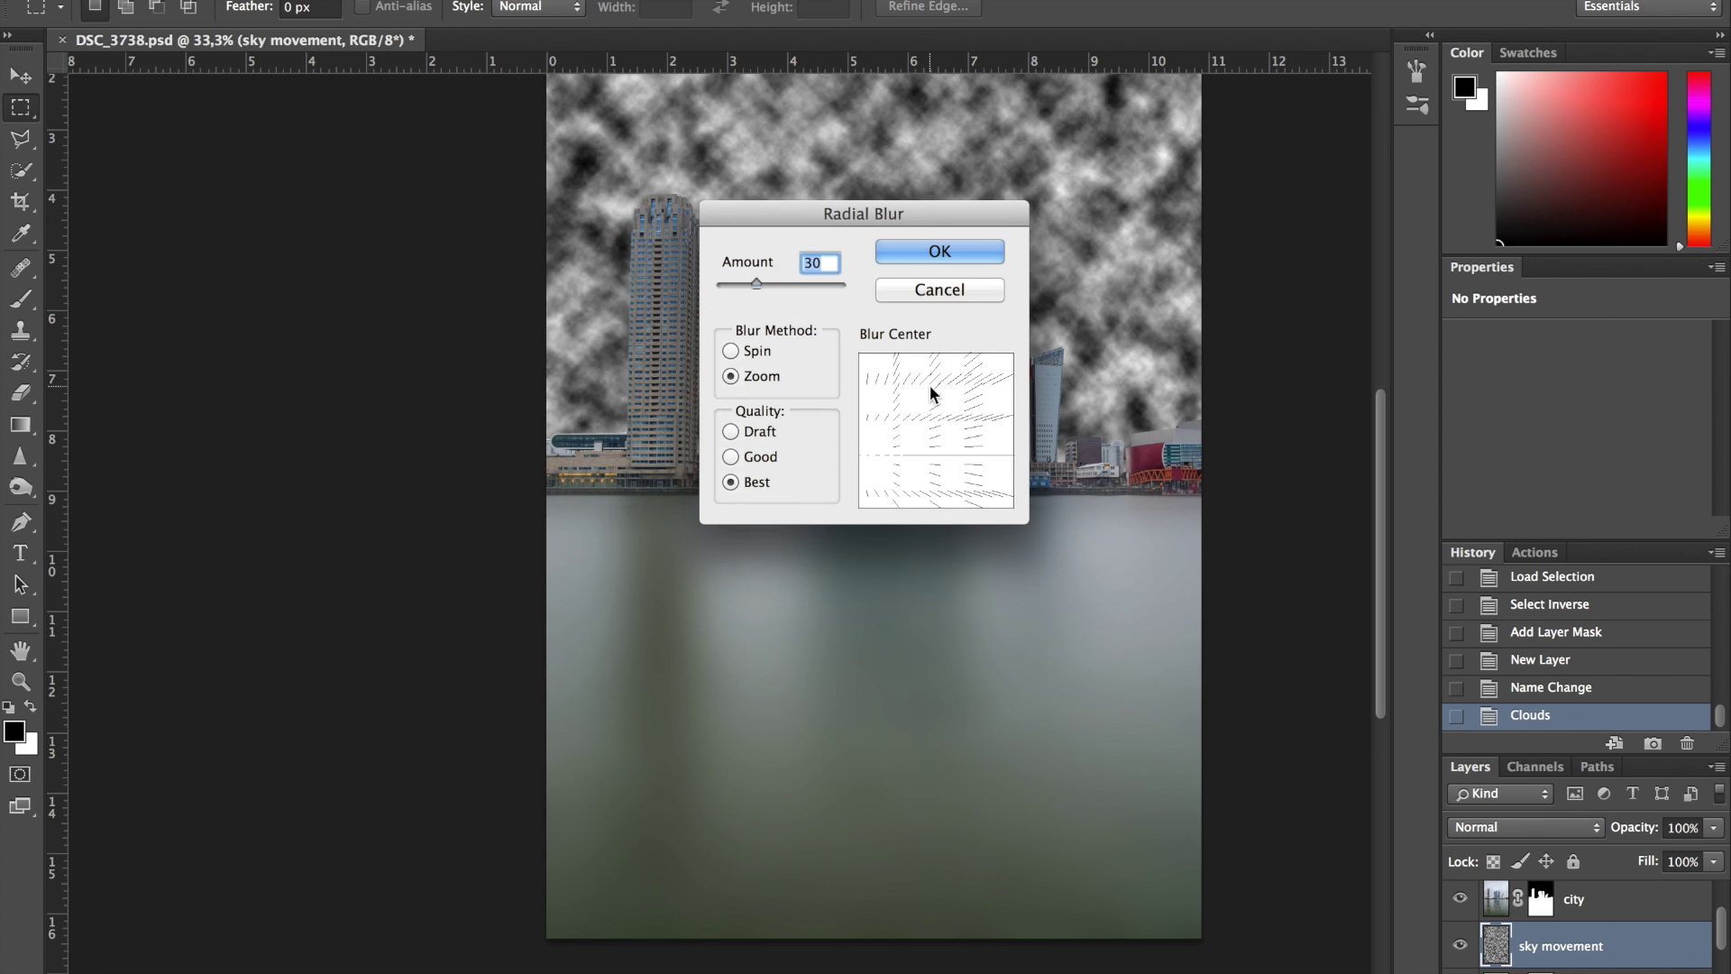
click(832, 263)
drag(873, 445, 933, 425)
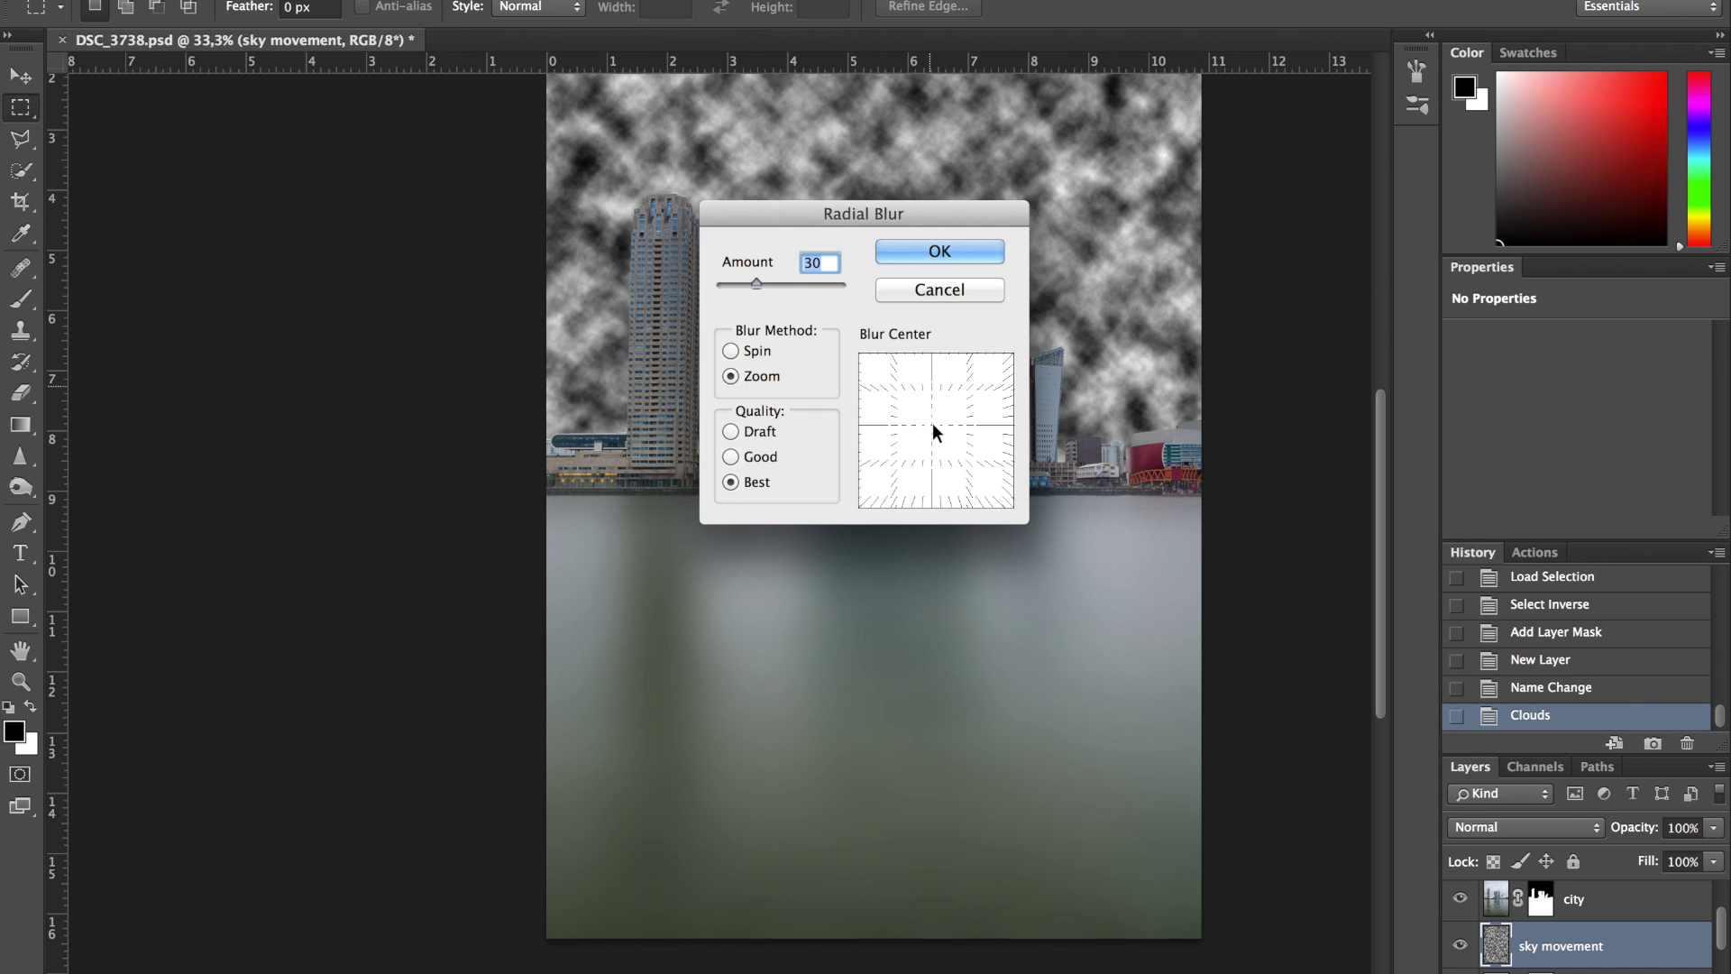
click(931, 425)
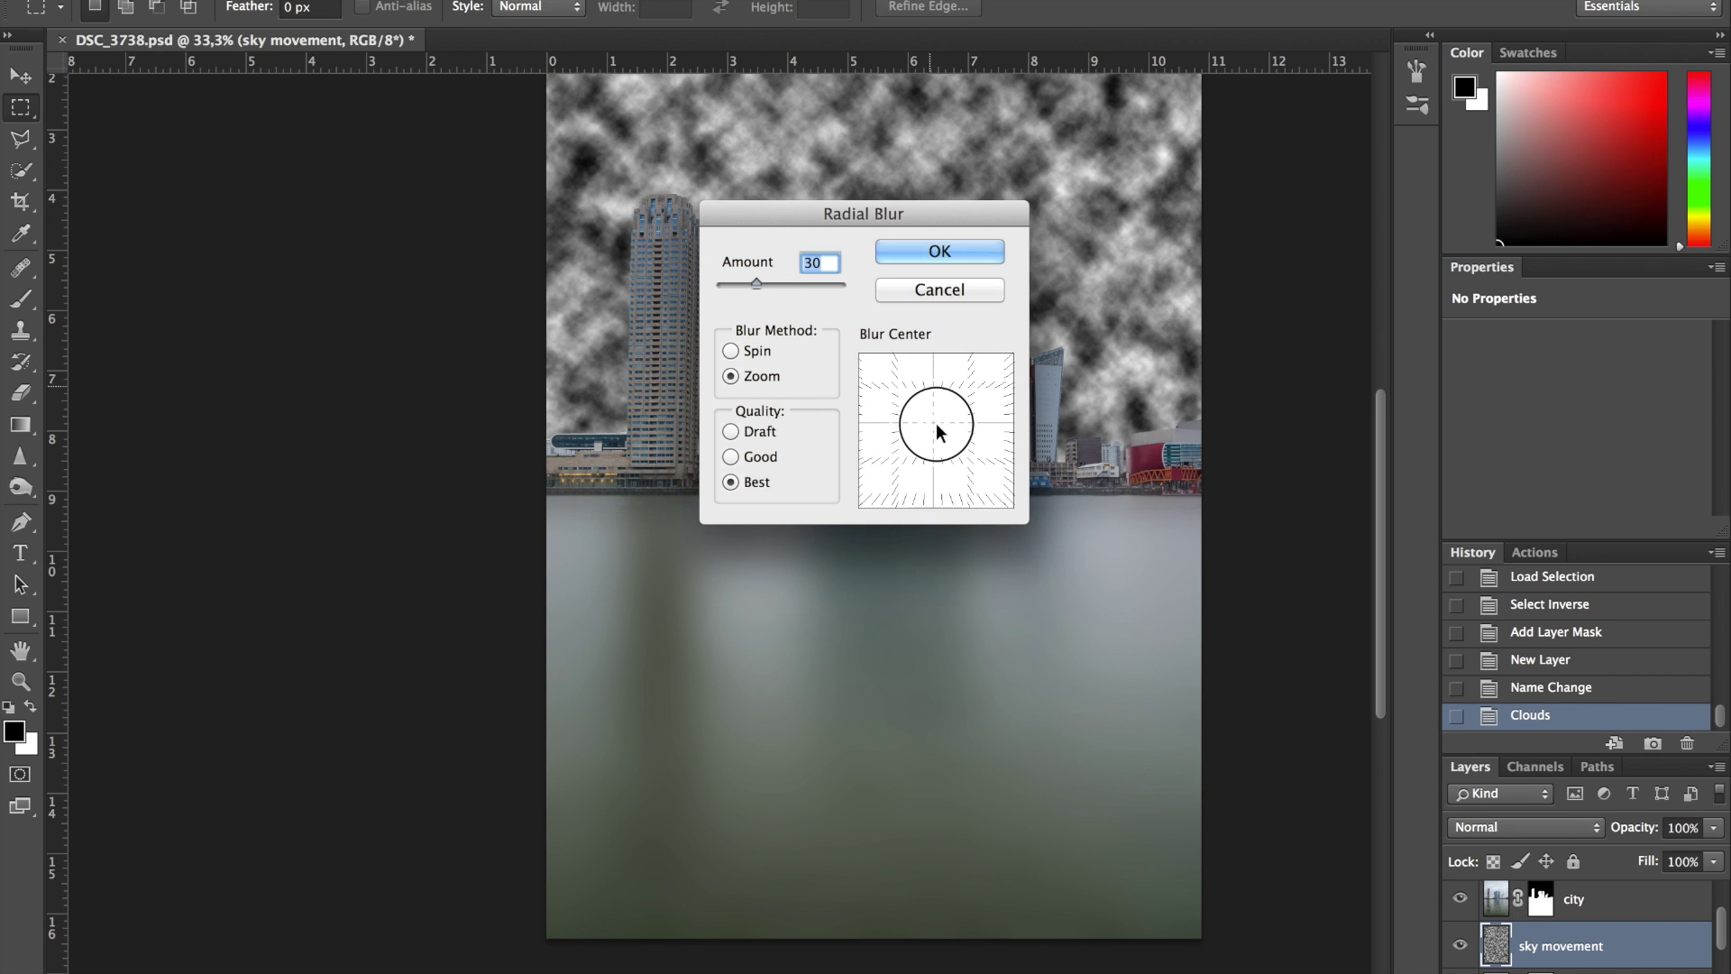
drag(932, 429, 856, 425)
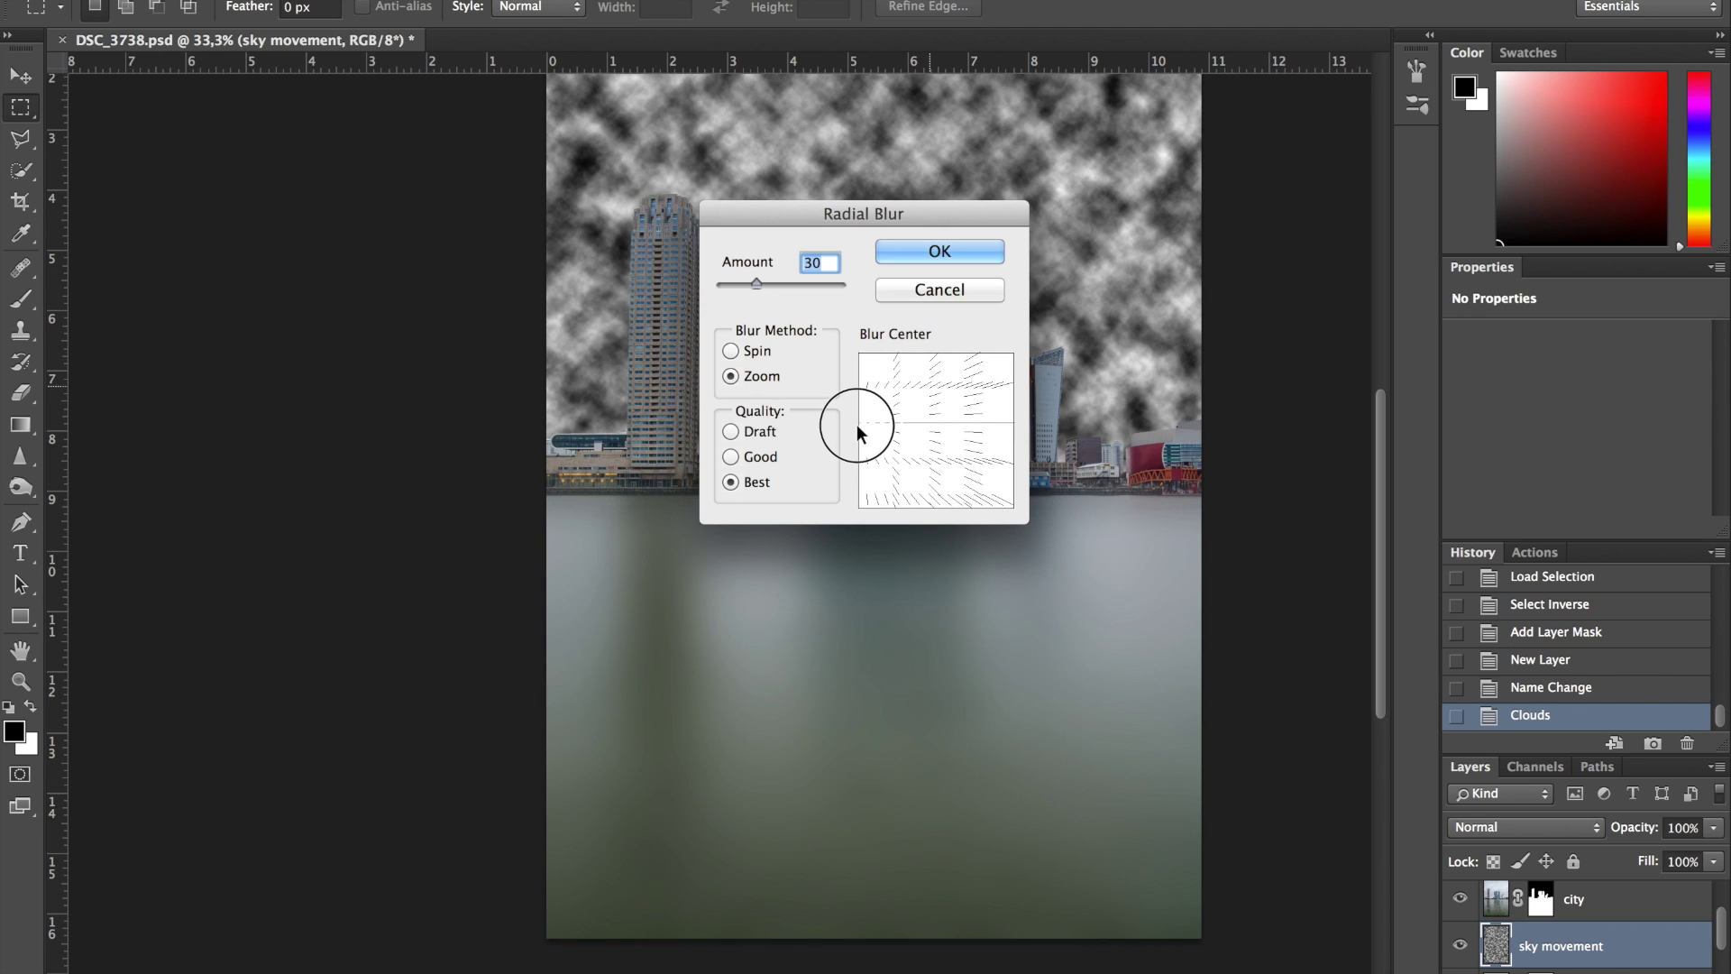
mouse_move(857, 426)
mouse_down()
mouse_move(1019, 422)
mouse_move(851, 436)
mouse_up()
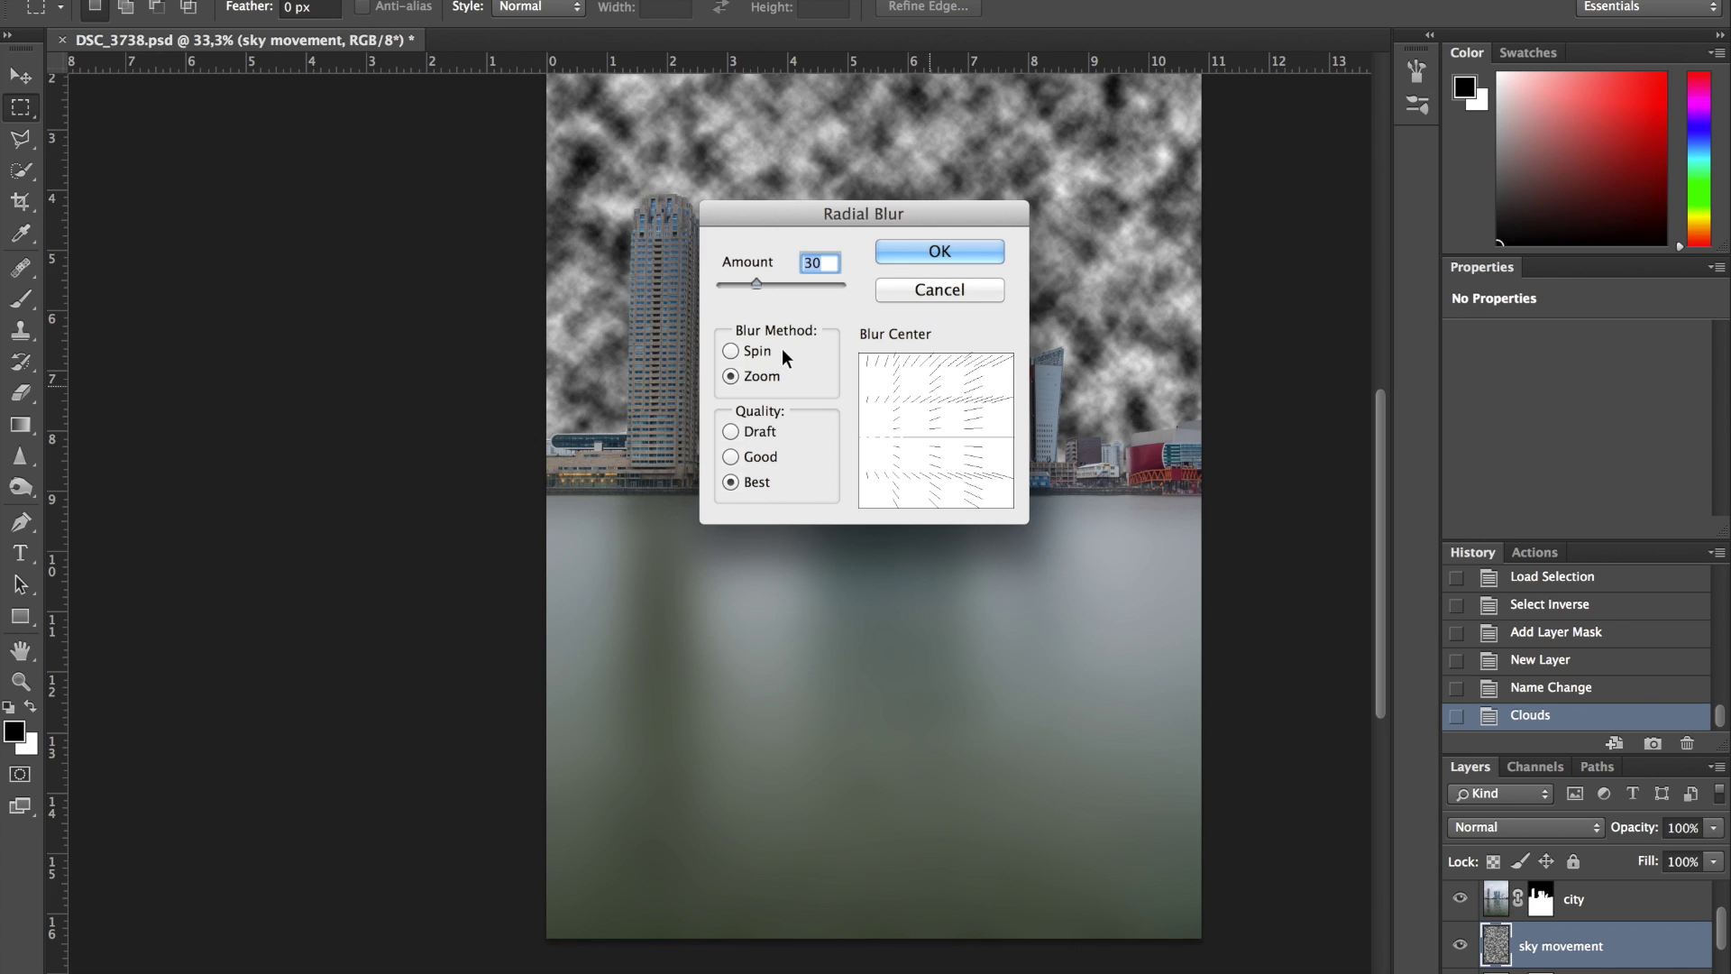
click(961, 252)
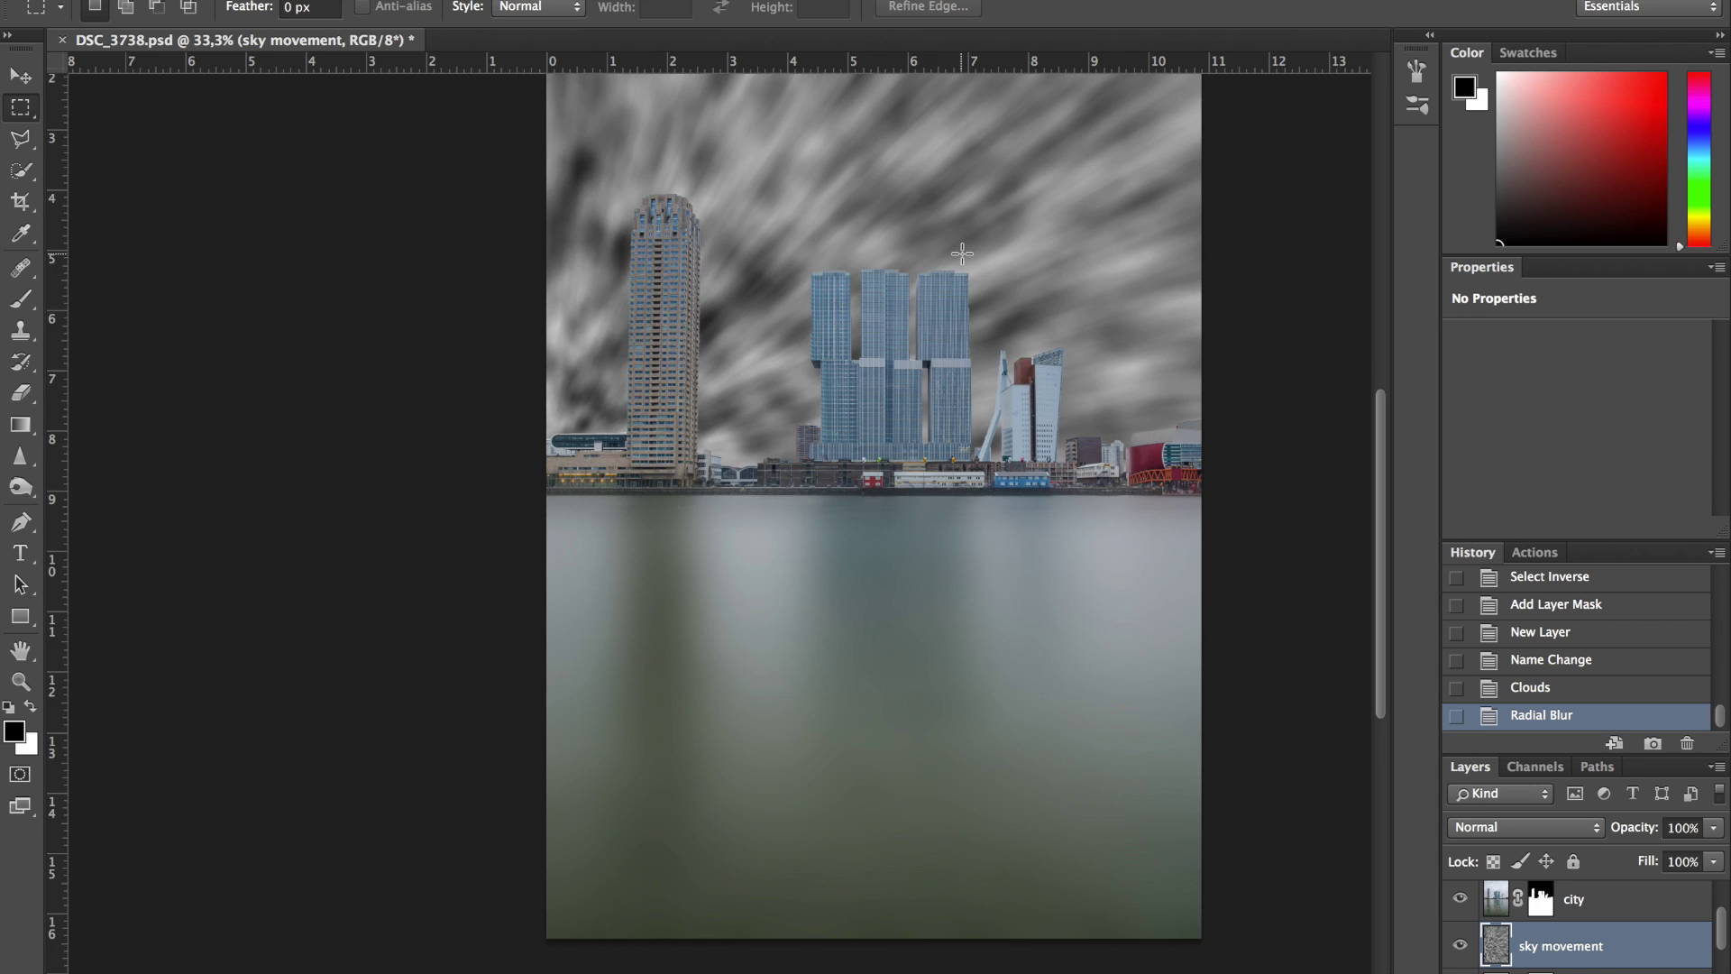
Step: Free-transform the sky movement clouds, stretching the top edge and raising the bottom edge
key(ctrl+minus)
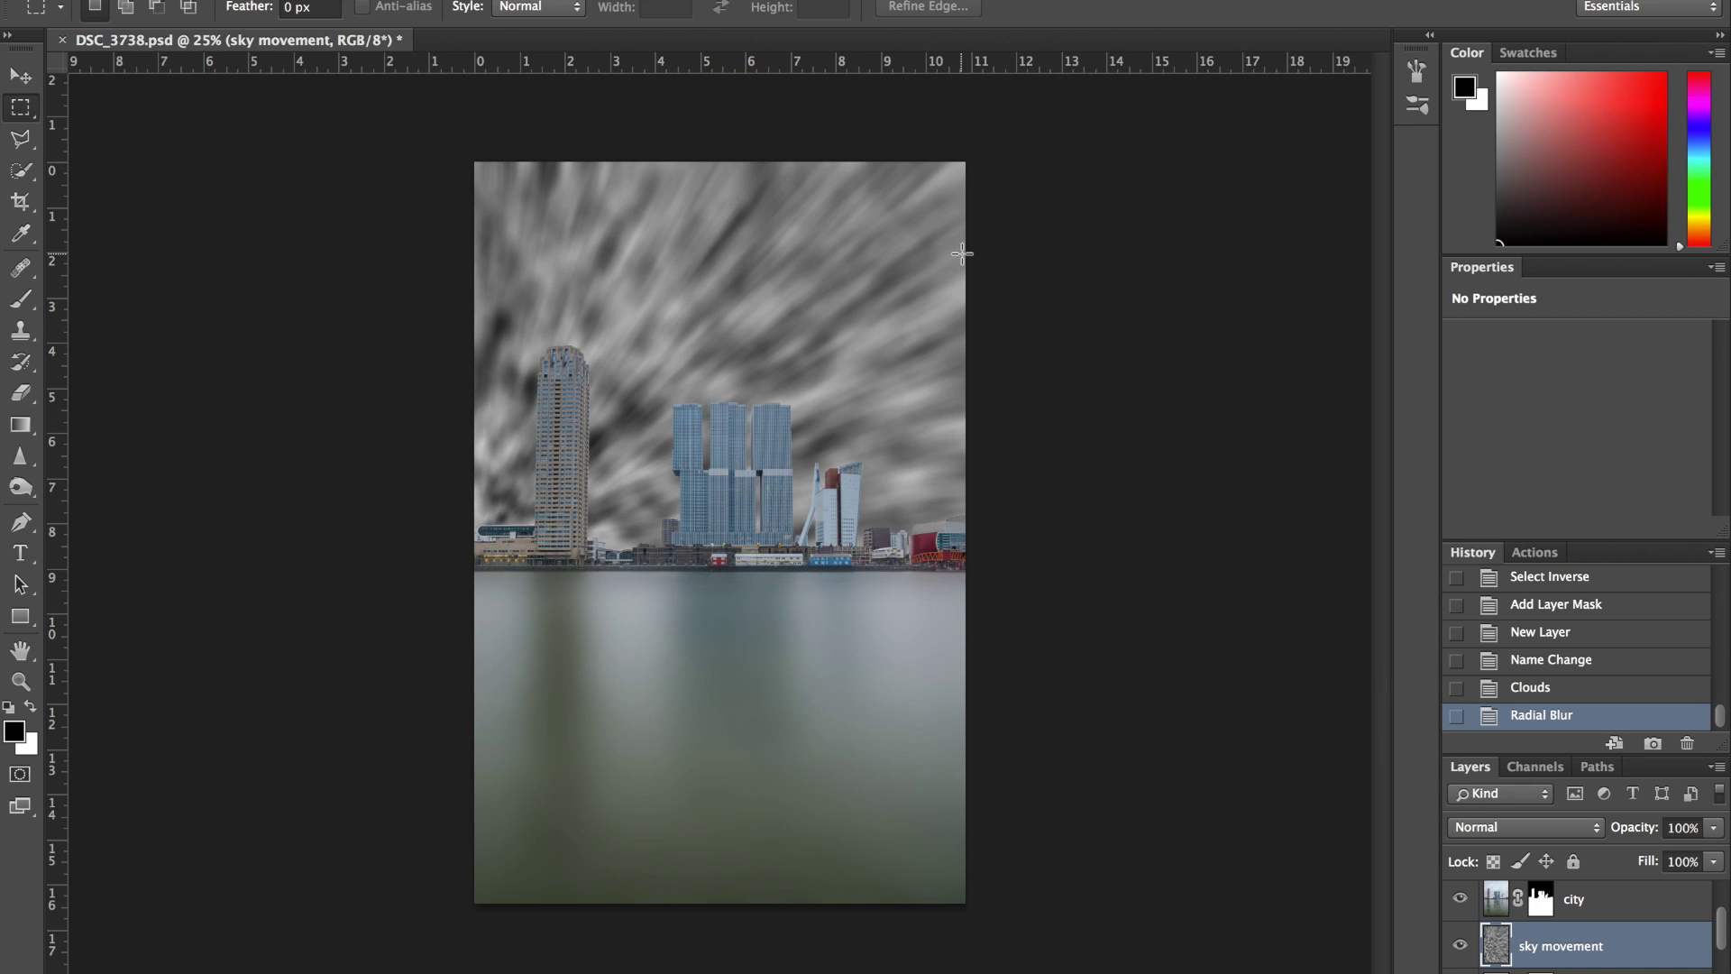
key(ctrl+t)
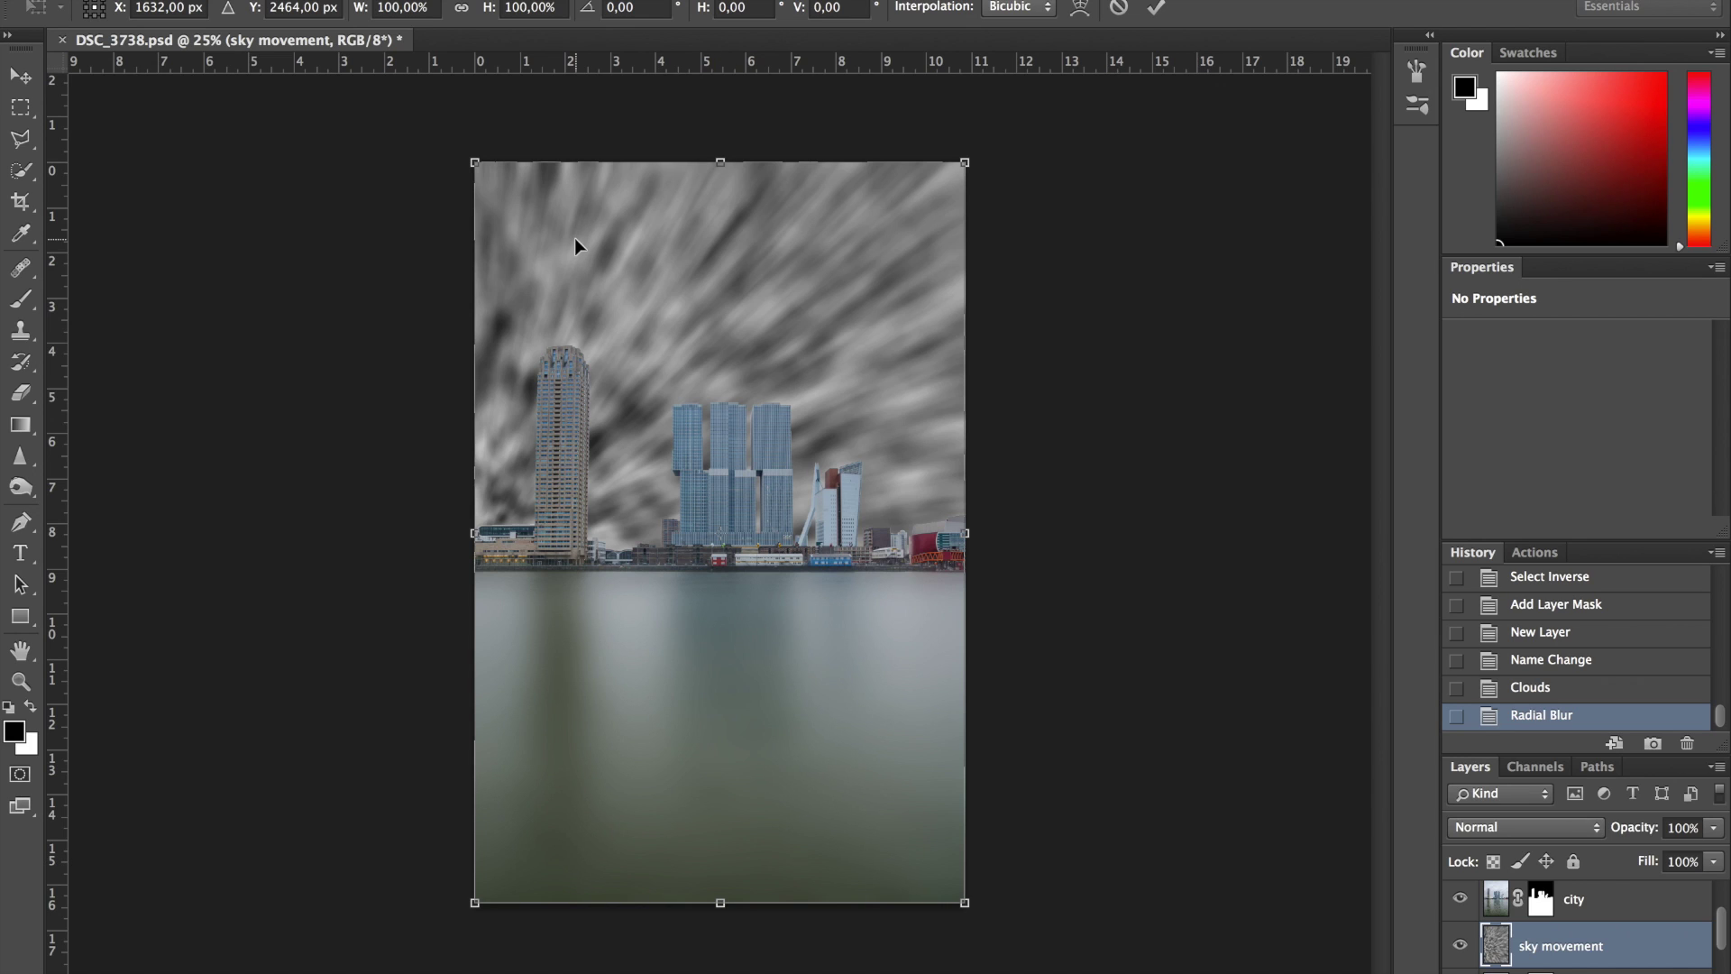
key(m)
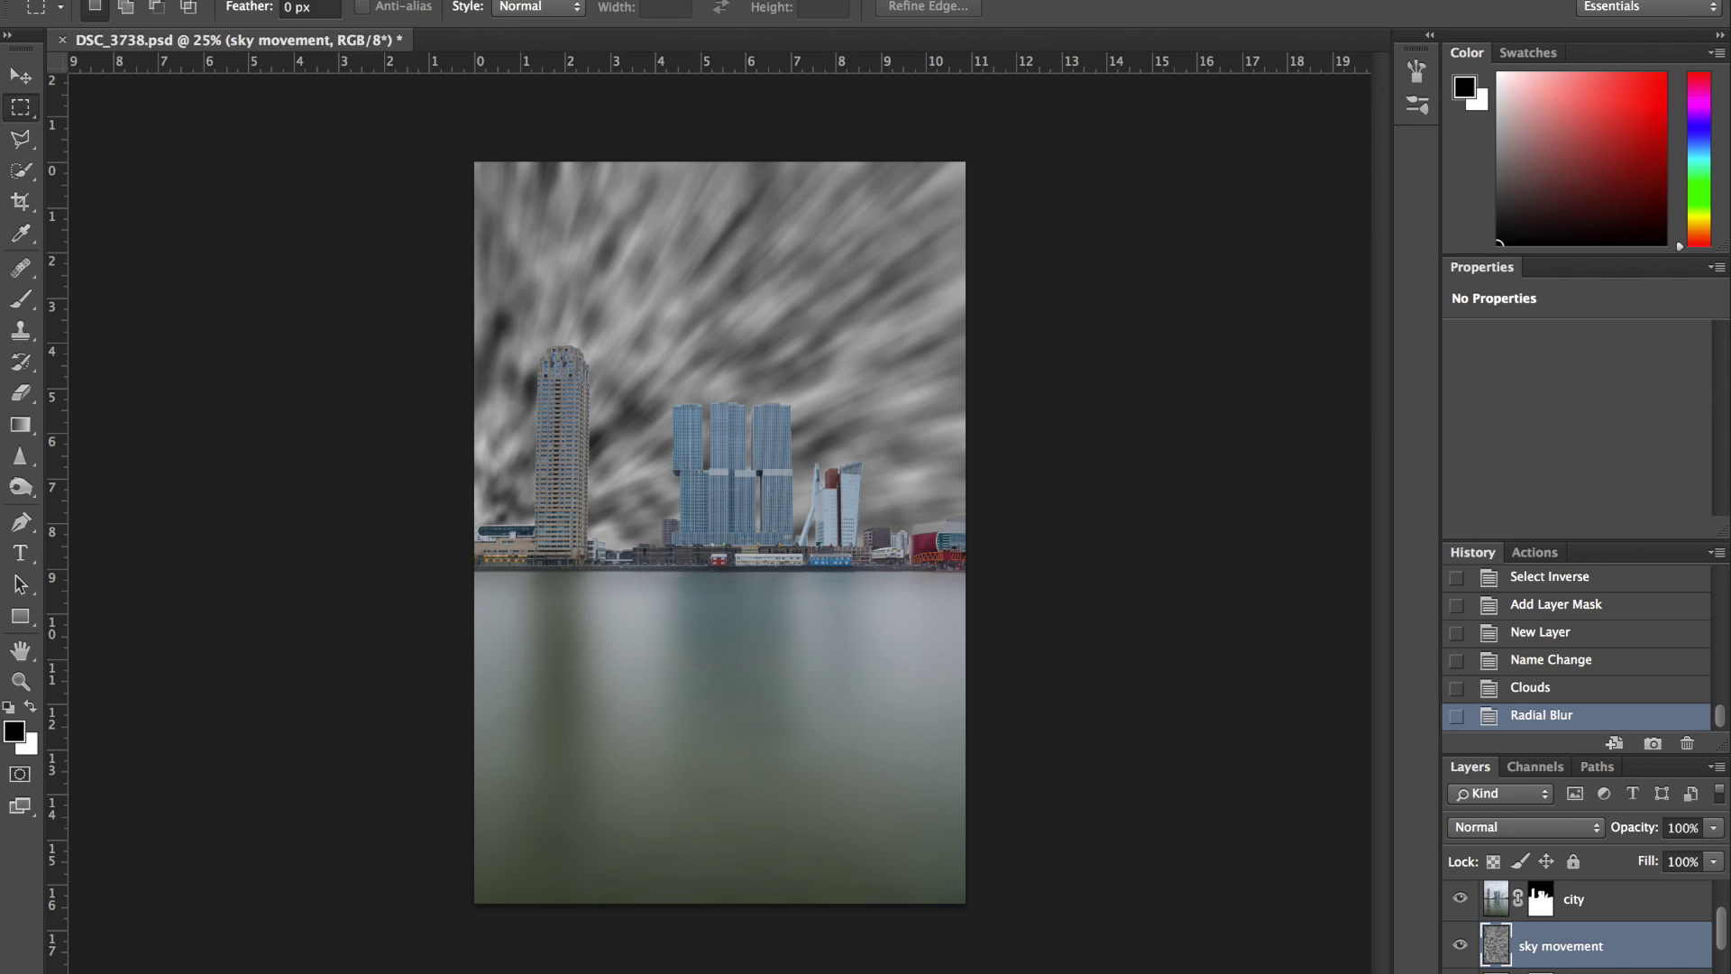
click(298, 1)
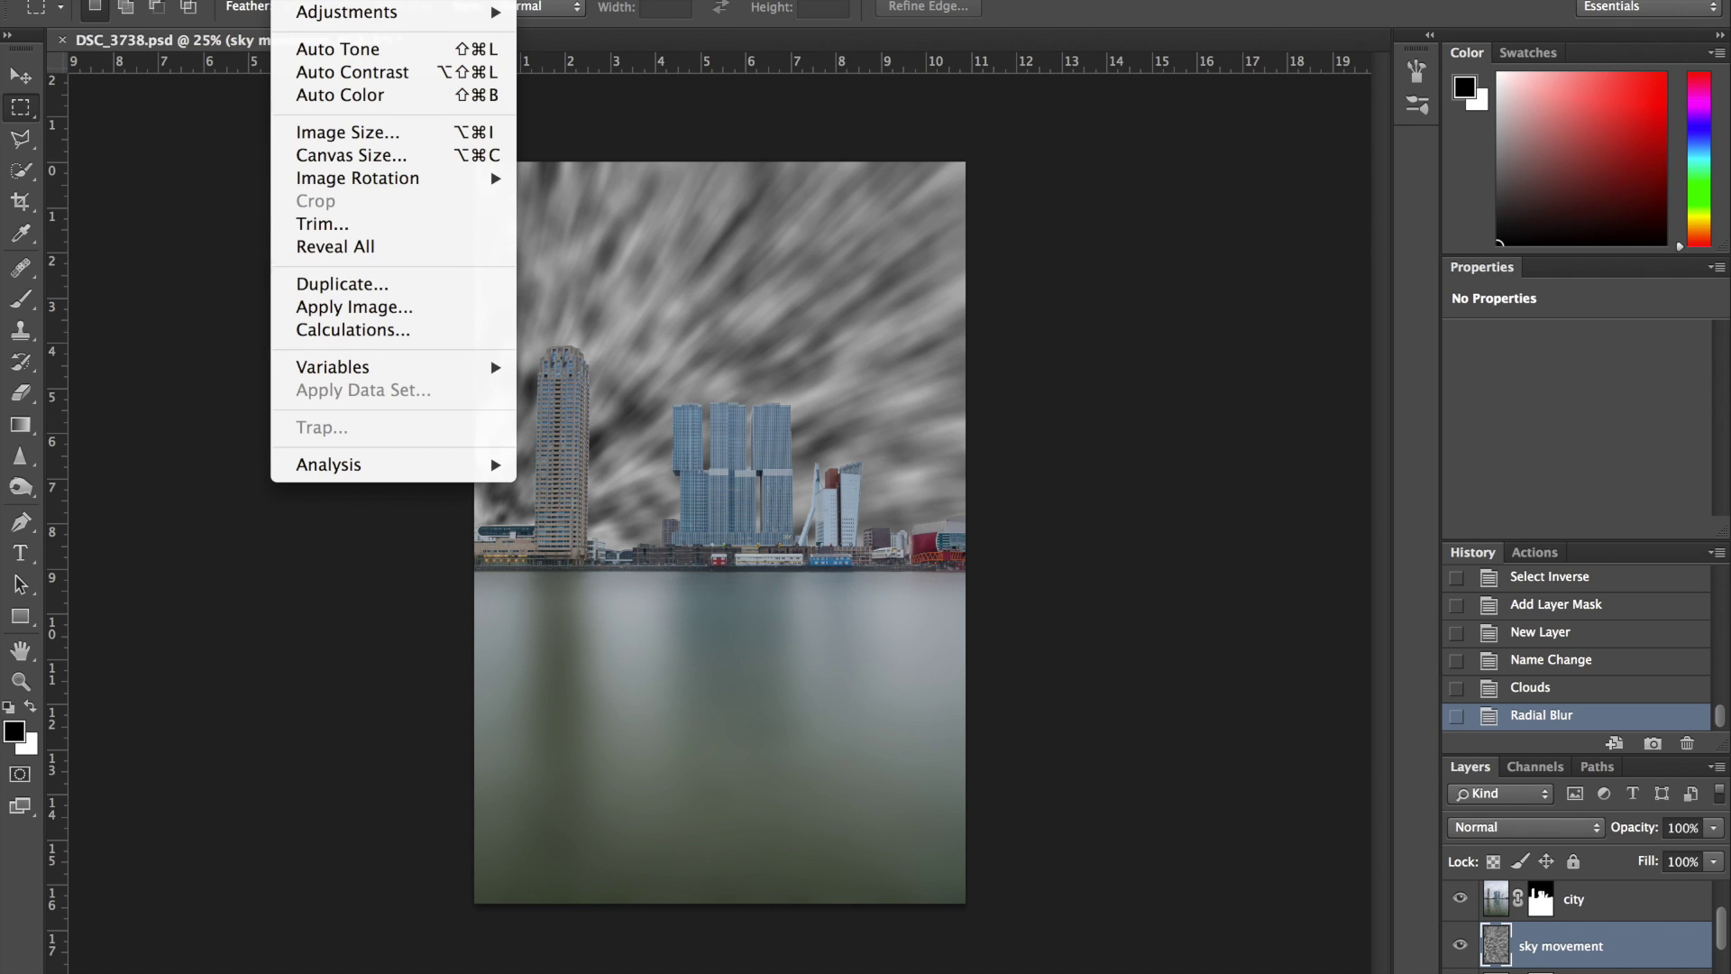
mouse_move(242, 1)
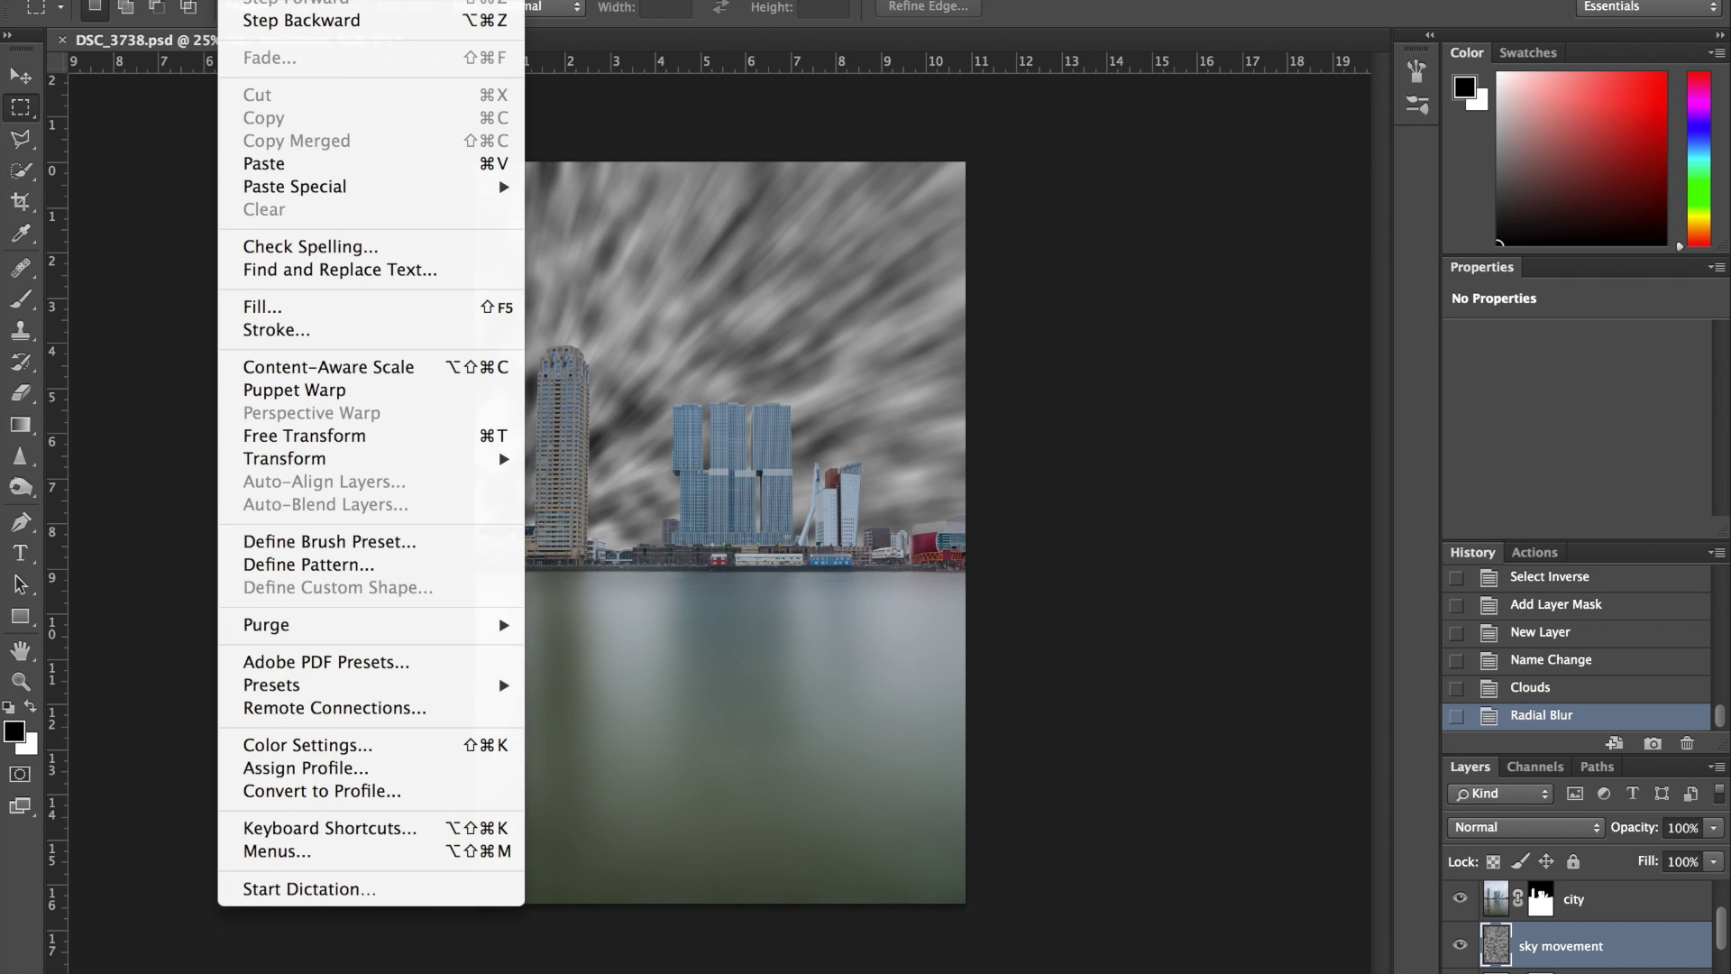
click(349, 437)
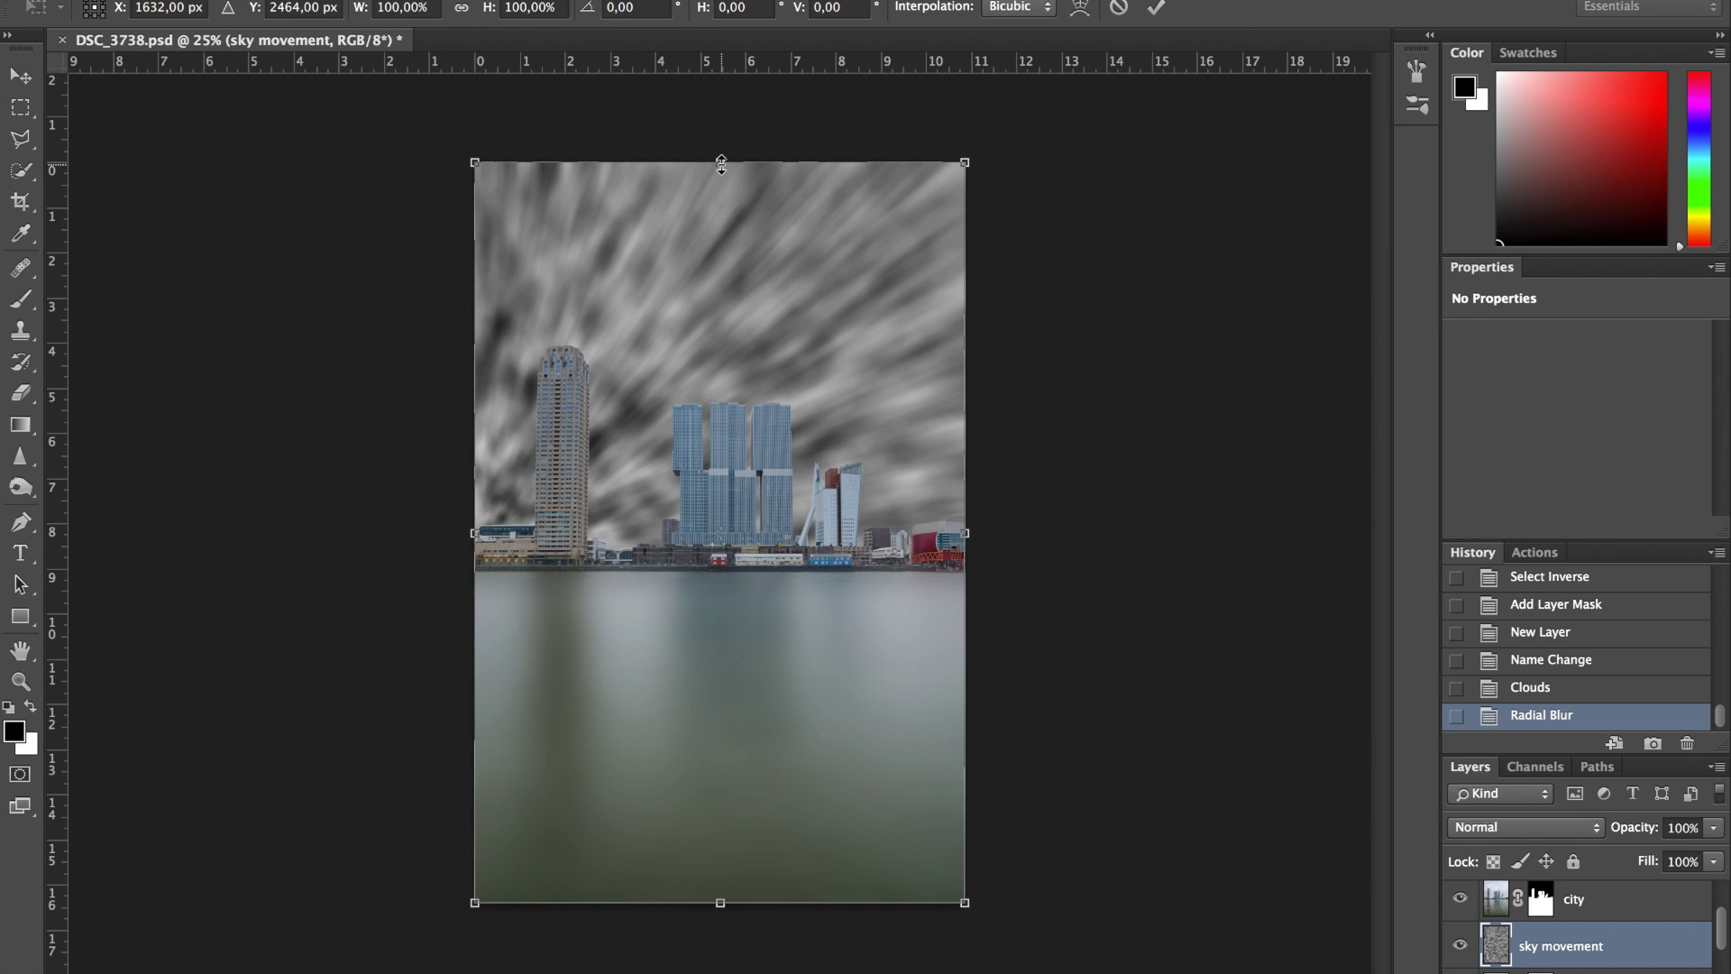
mouse_move(721, 163)
mouse_down()
mouse_move(716, 107)
mouse_move(711, 177)
mouse_move(710, 162)
mouse_up()
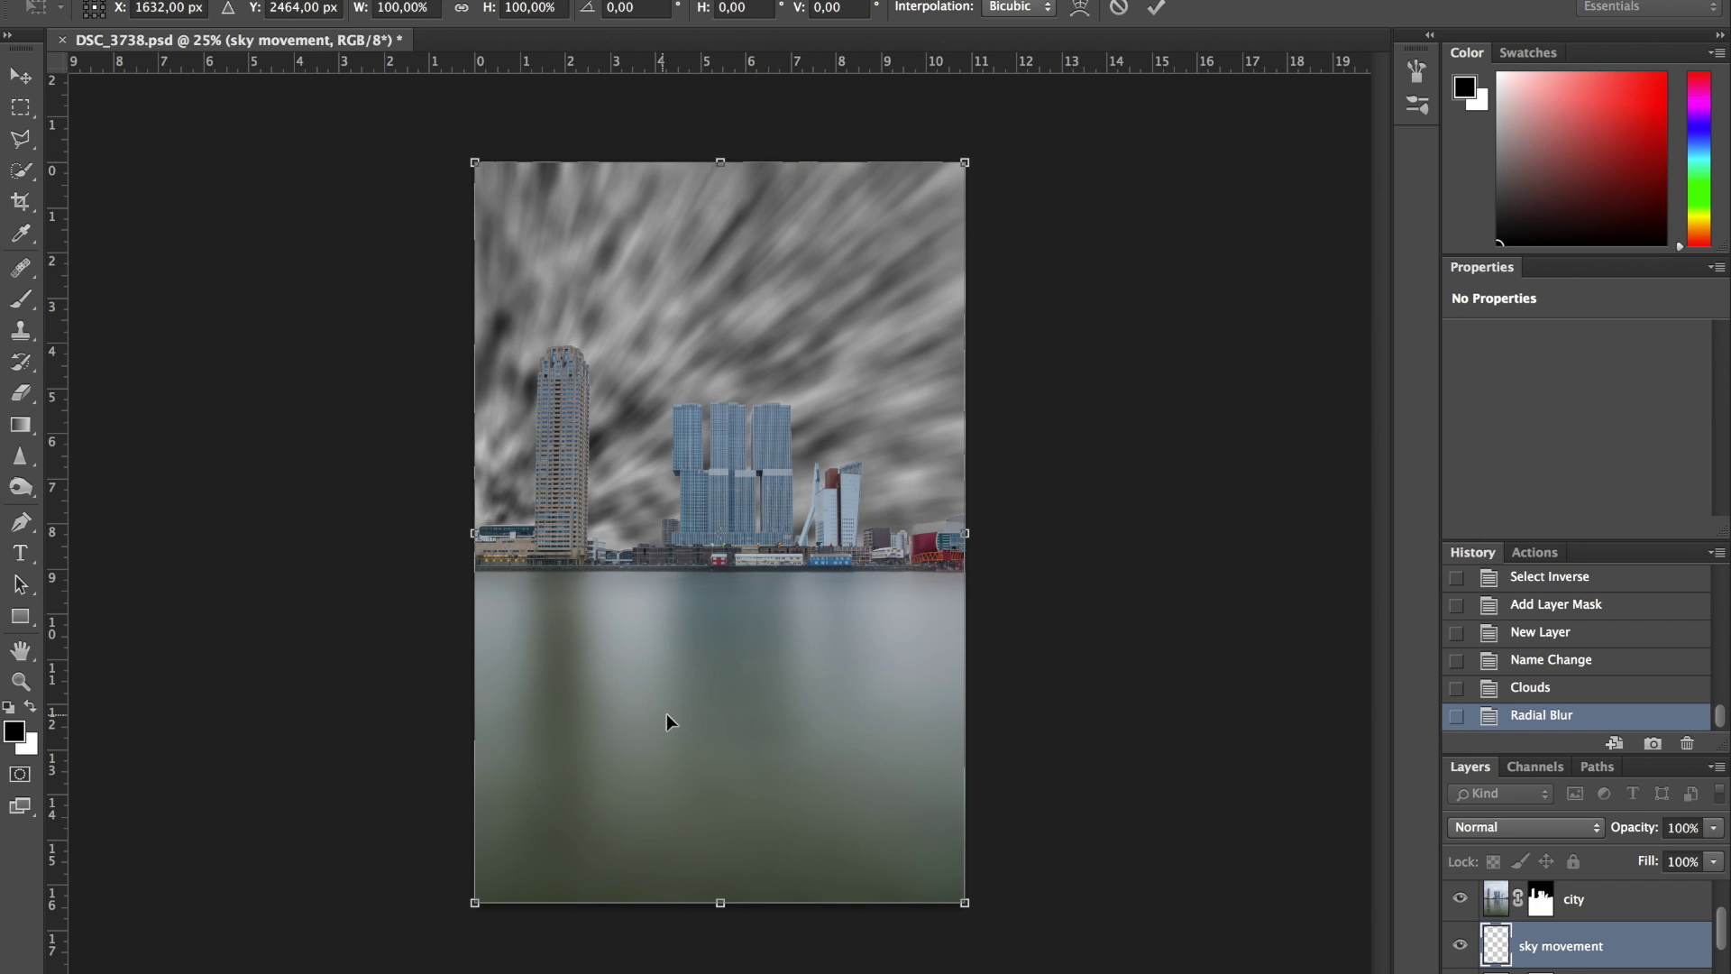
drag(720, 902, 710, 864)
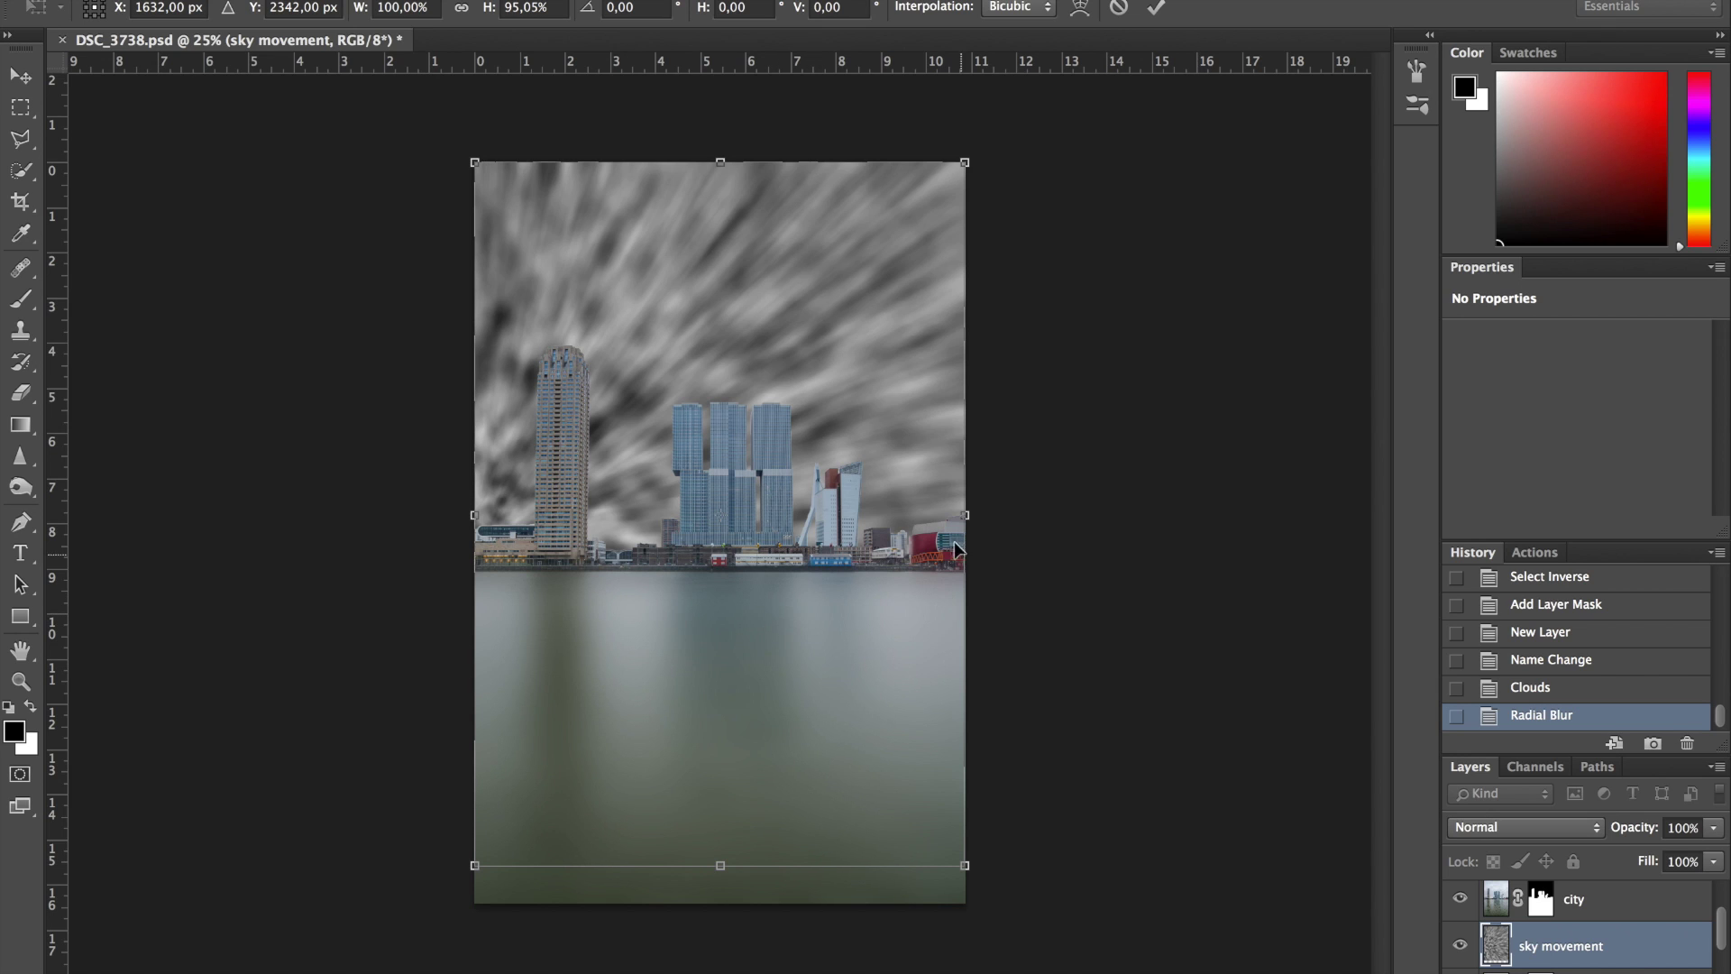
Step: Widen, enlarge and rotate the clouds to 124,39% × 103,52% at −7,78°, then commit
mouse_move(966, 515)
mouse_down()
mouse_move(1111, 514)
mouse_move(966, 515)
mouse_up()
drag(1064, 888, 1101, 844)
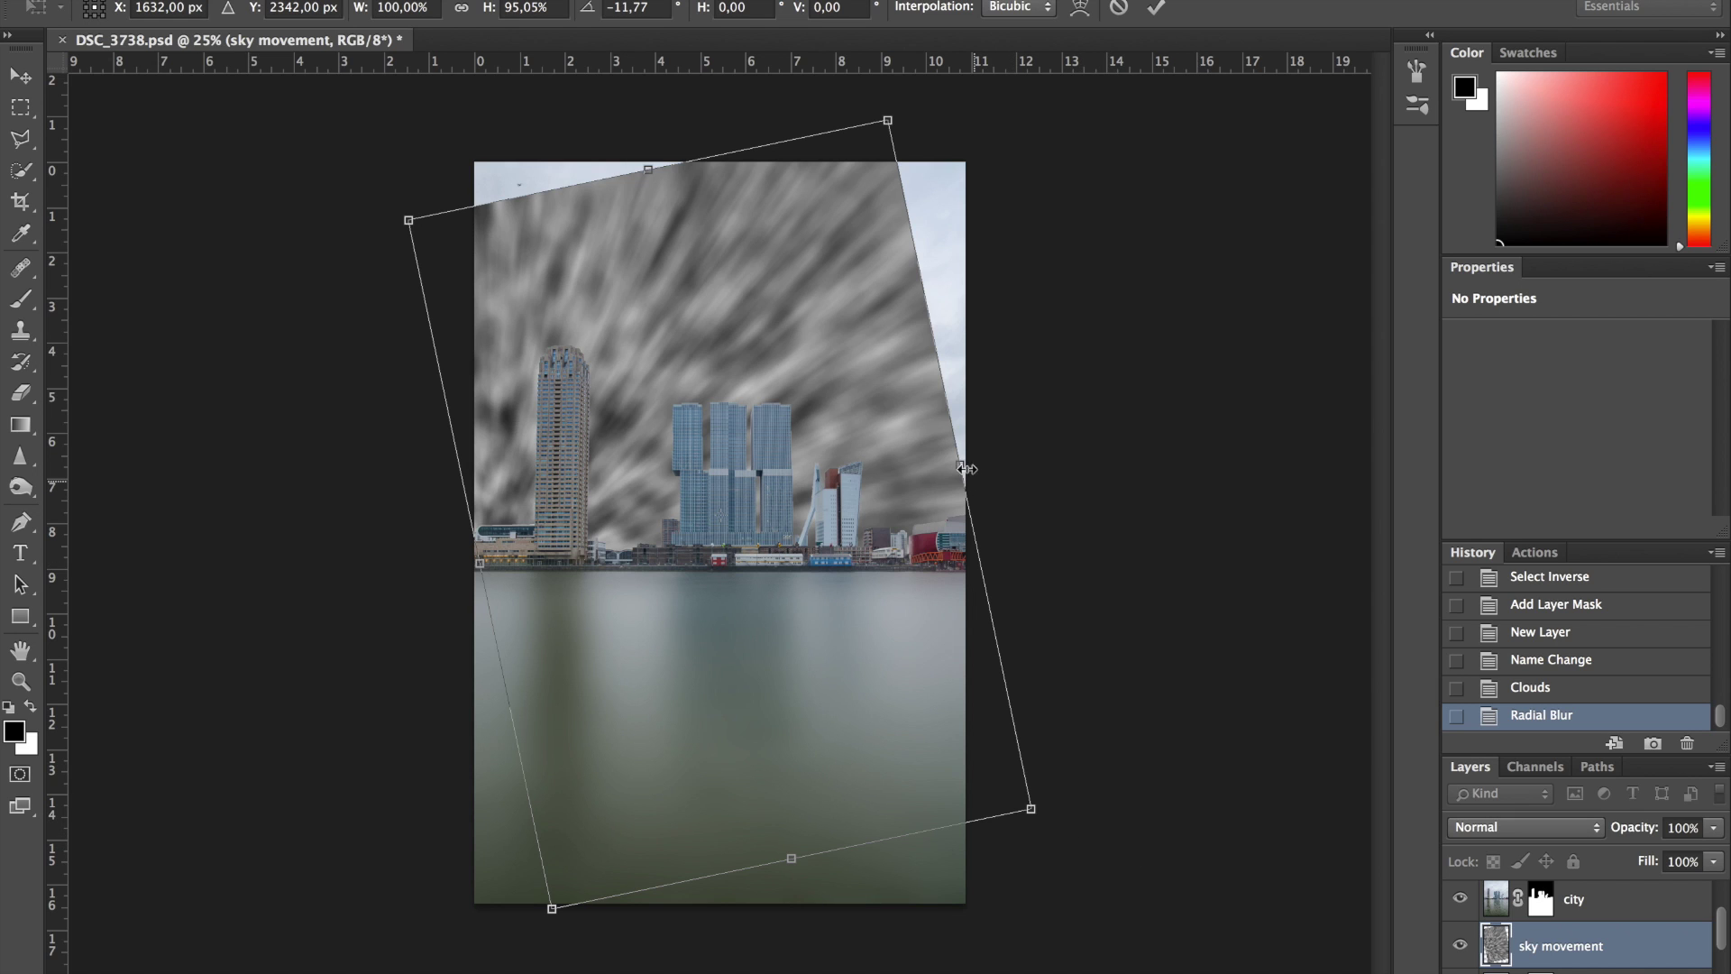
drag(962, 468, 1060, 443)
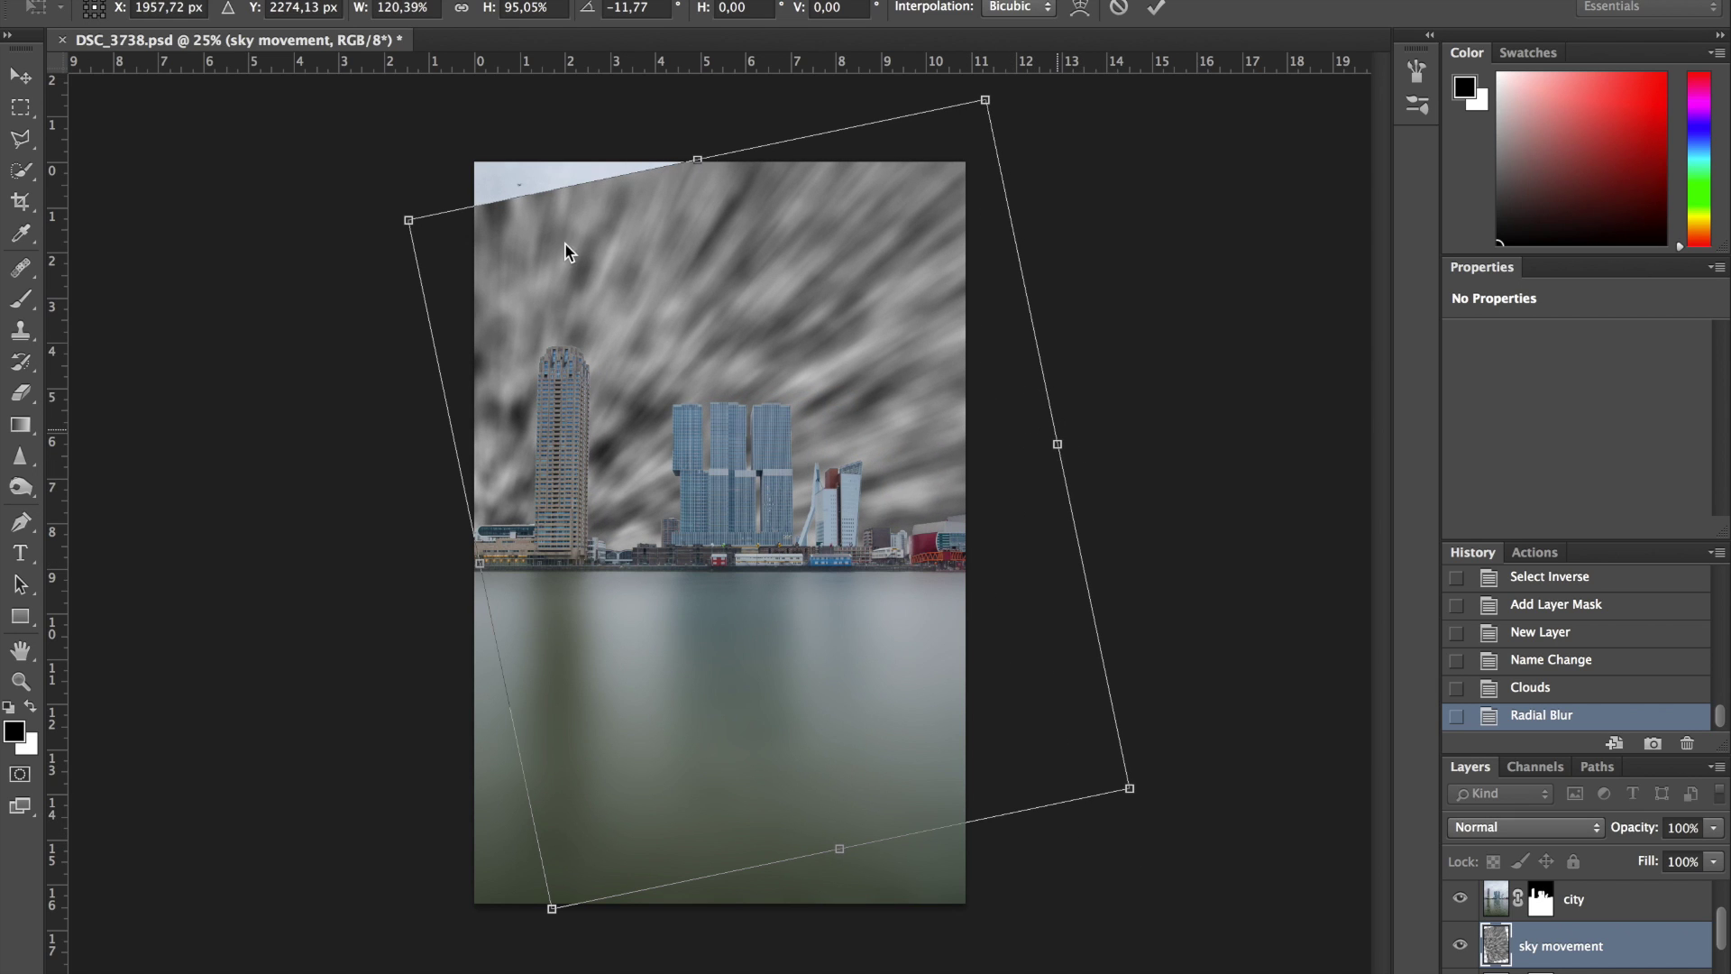
drag(408, 220, 376, 164)
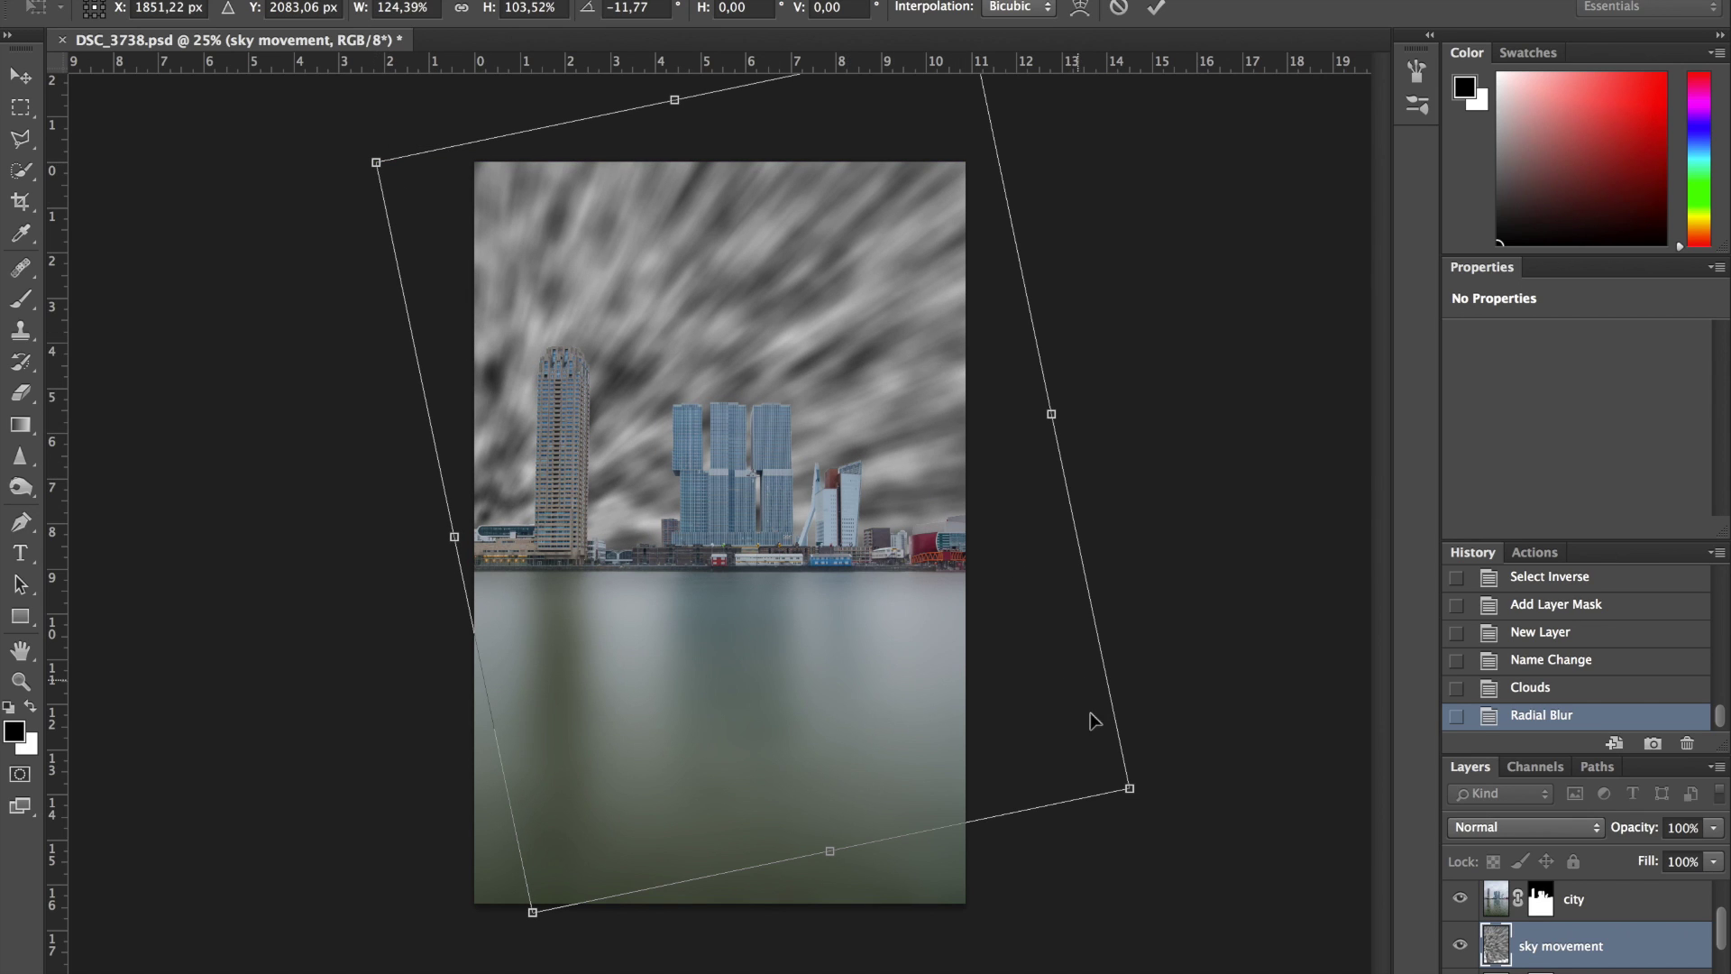
drag(1145, 790, 1133, 824)
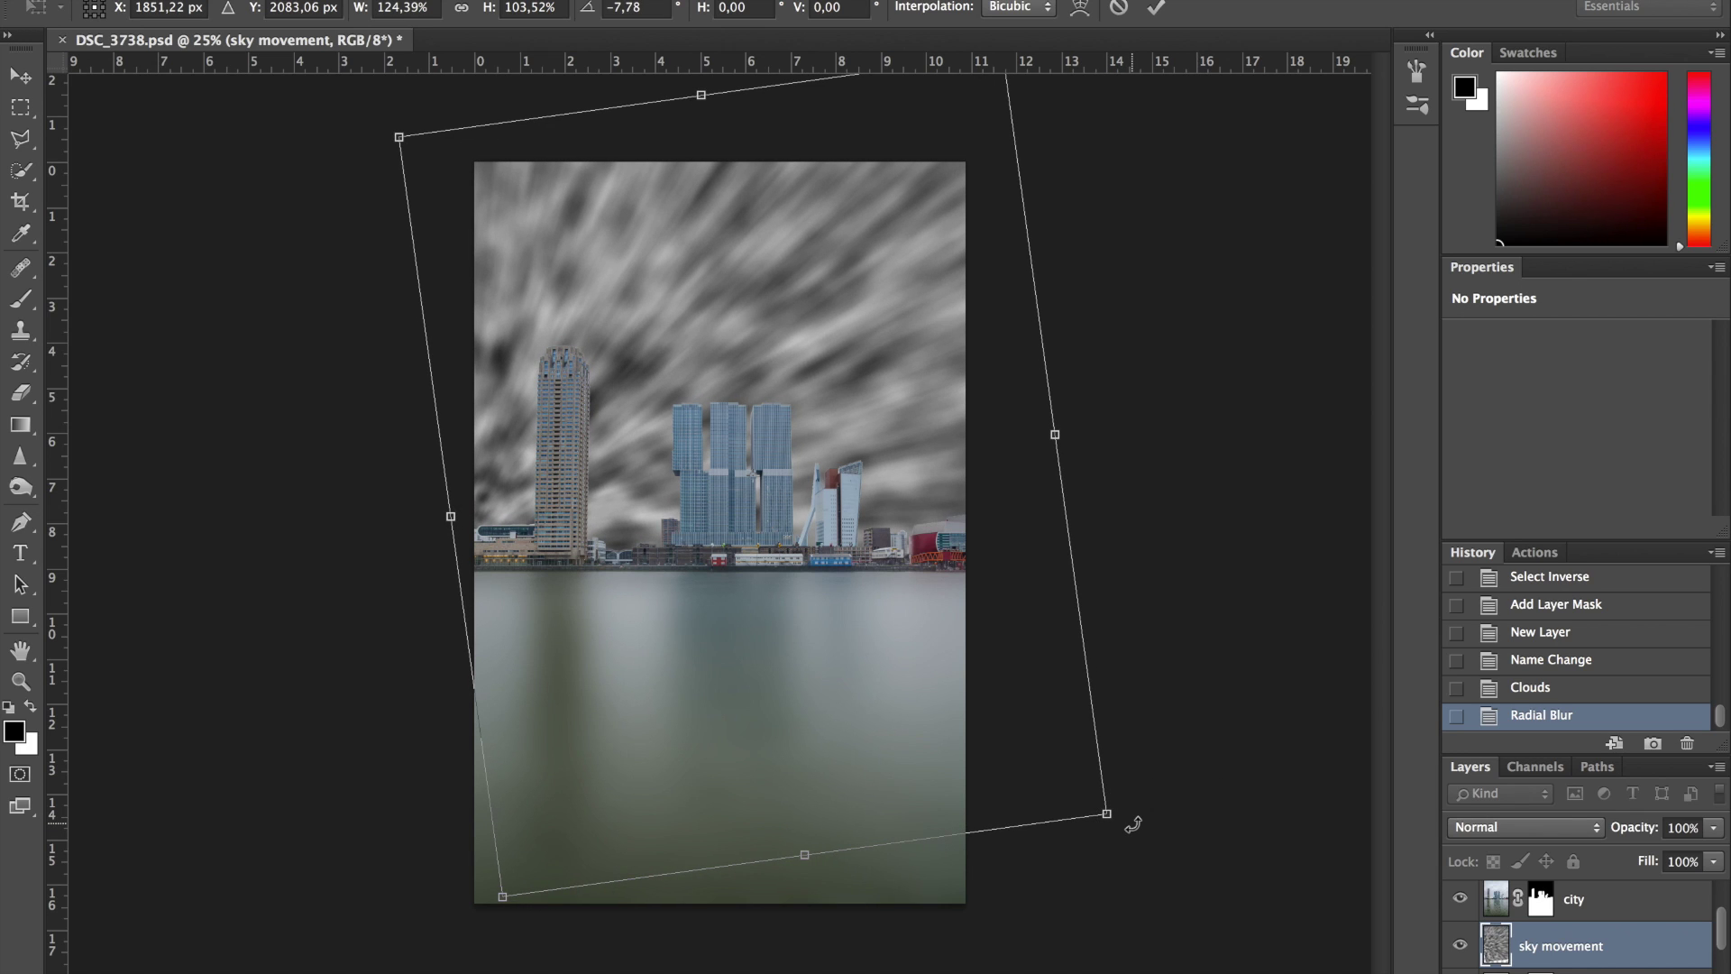
key(m)
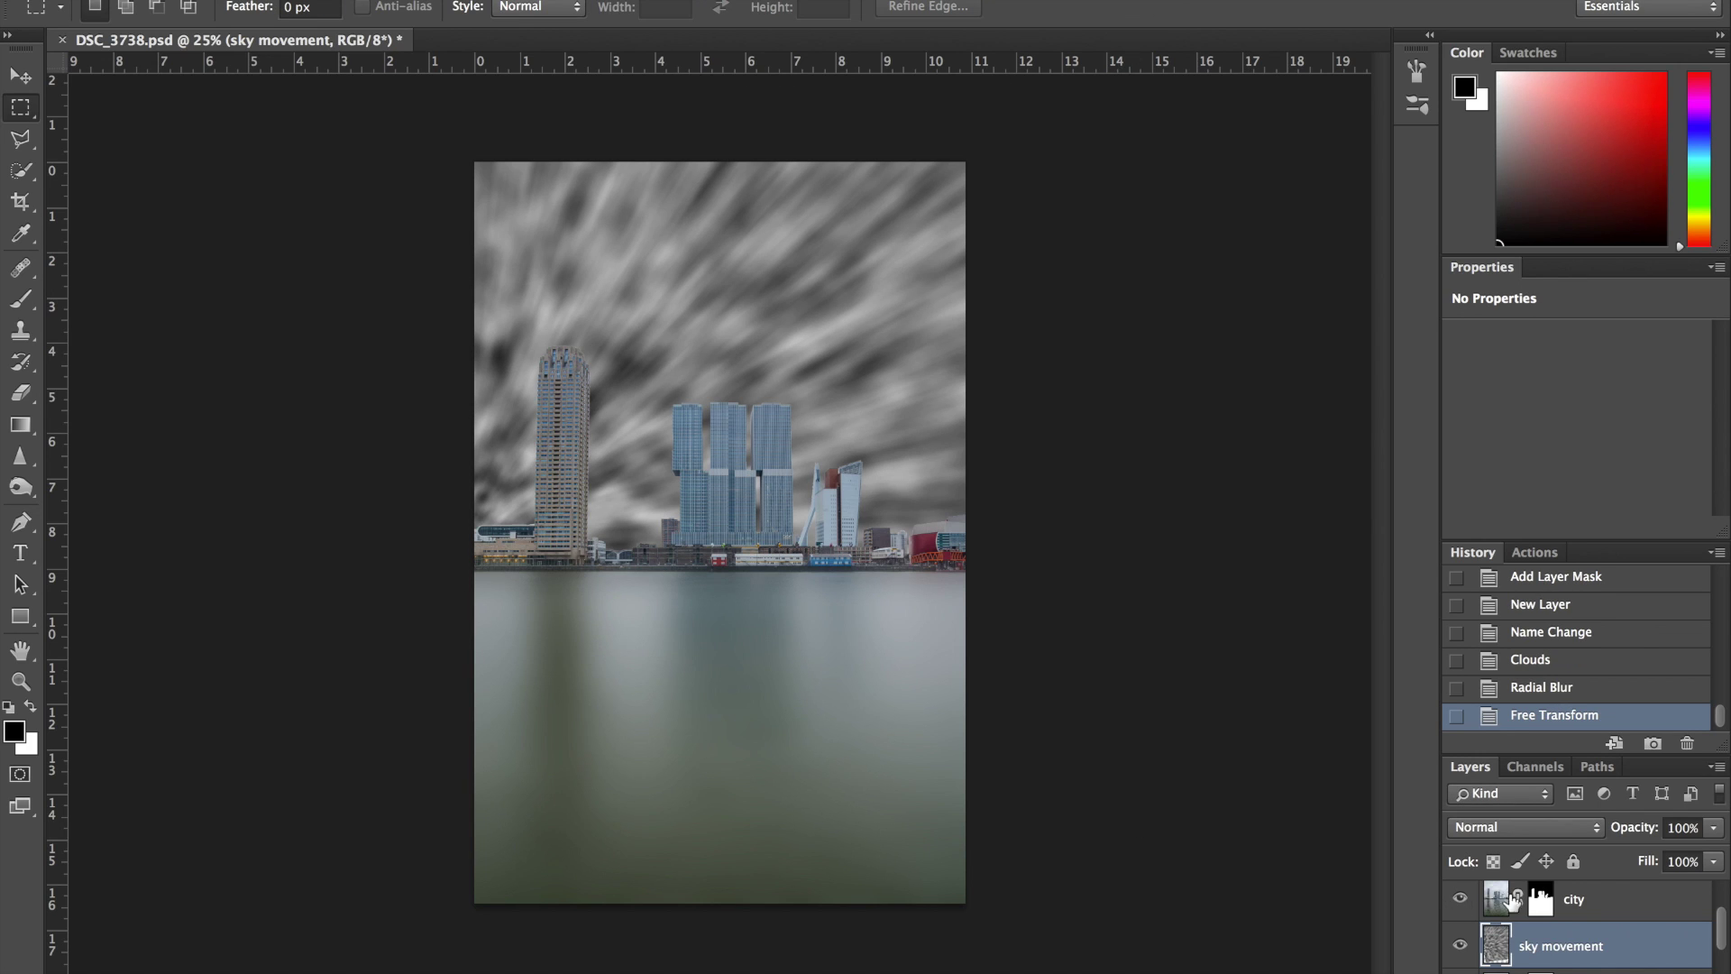
Step: Set the sky movement layer to Overlay and toggle its visibility to compare
click(1483, 831)
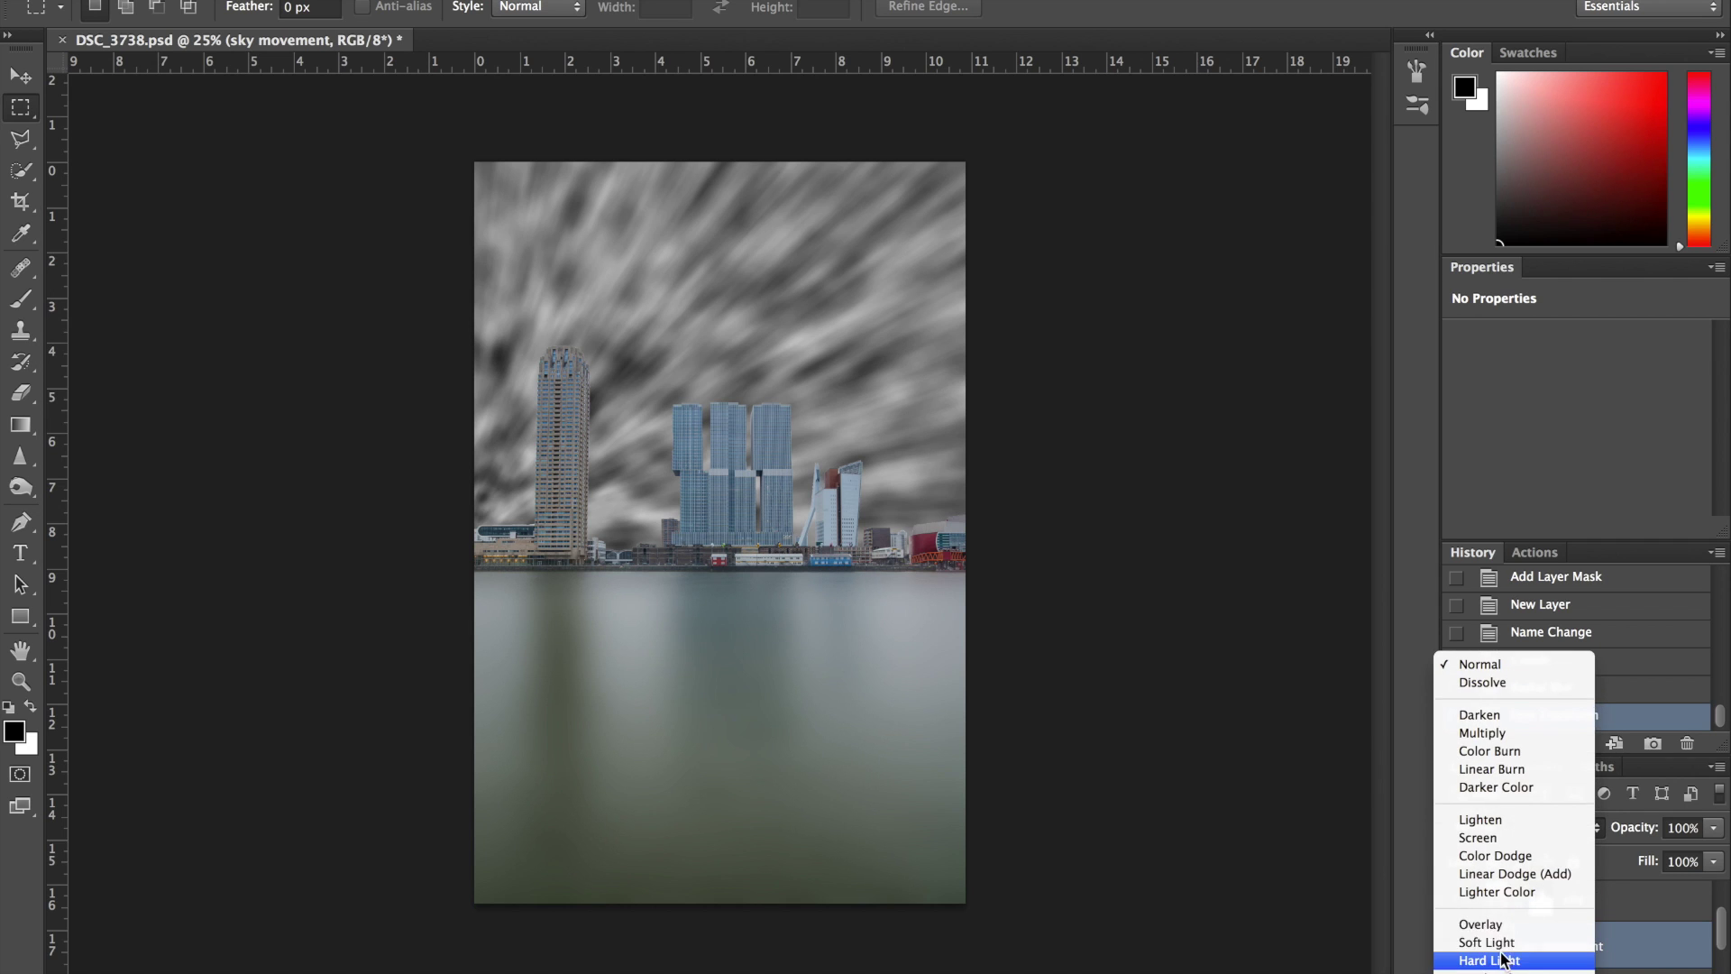
click(1496, 924)
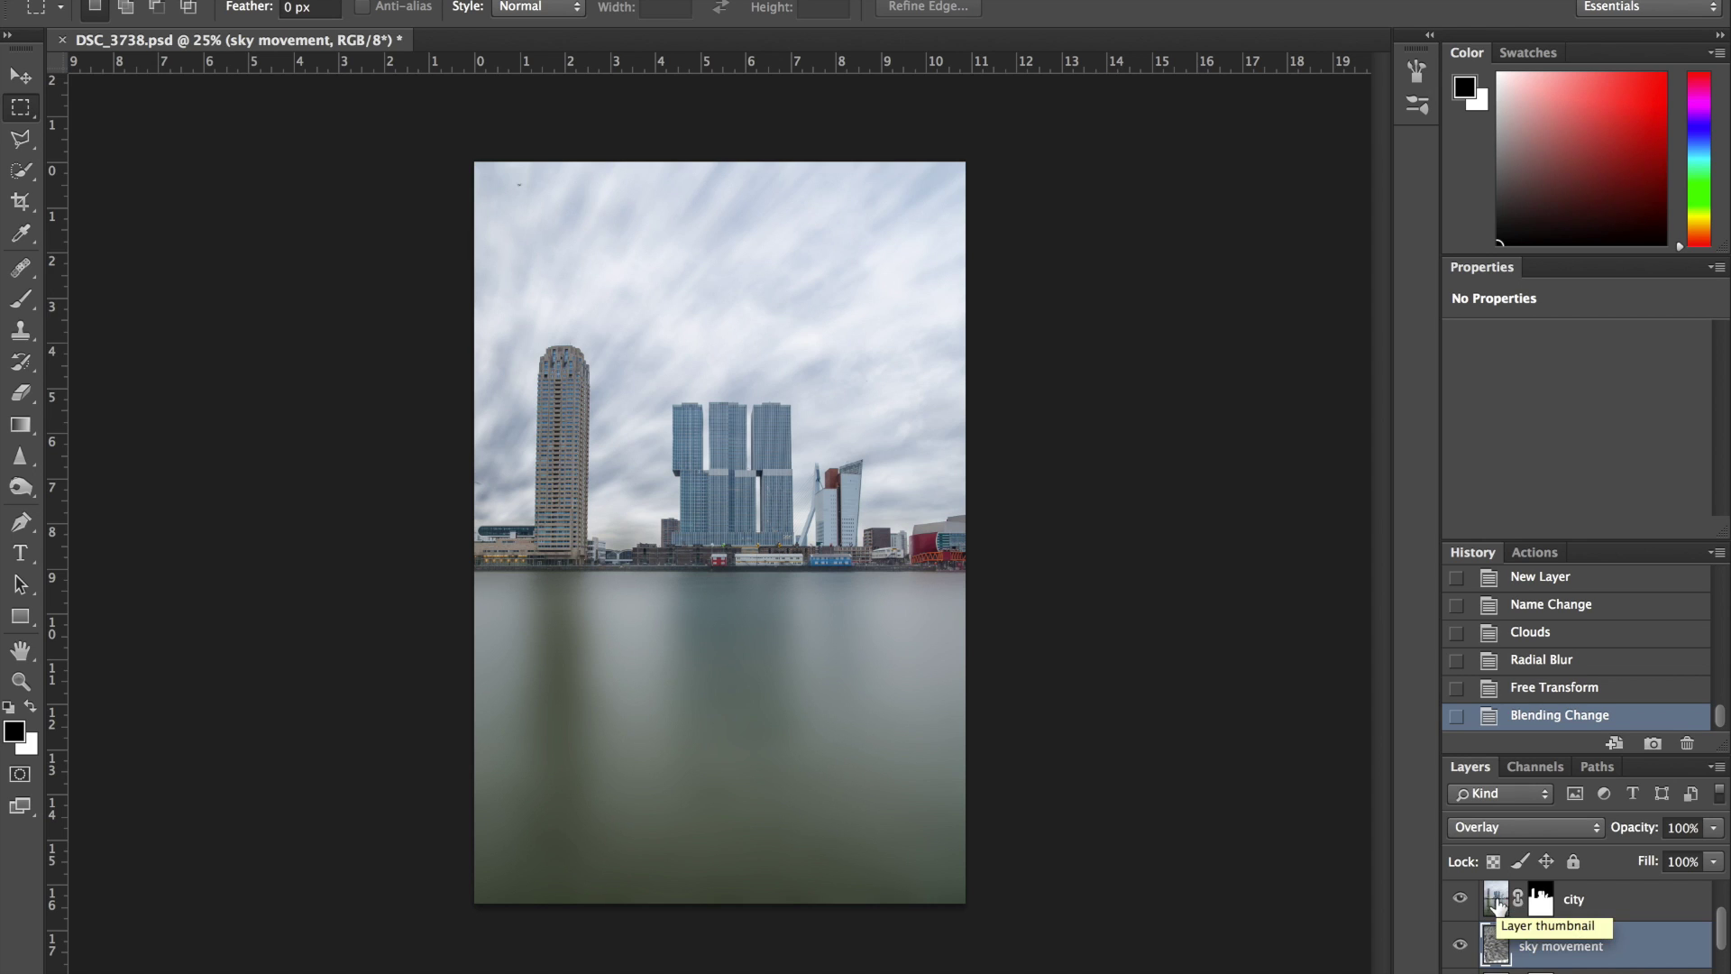
click(1460, 946)
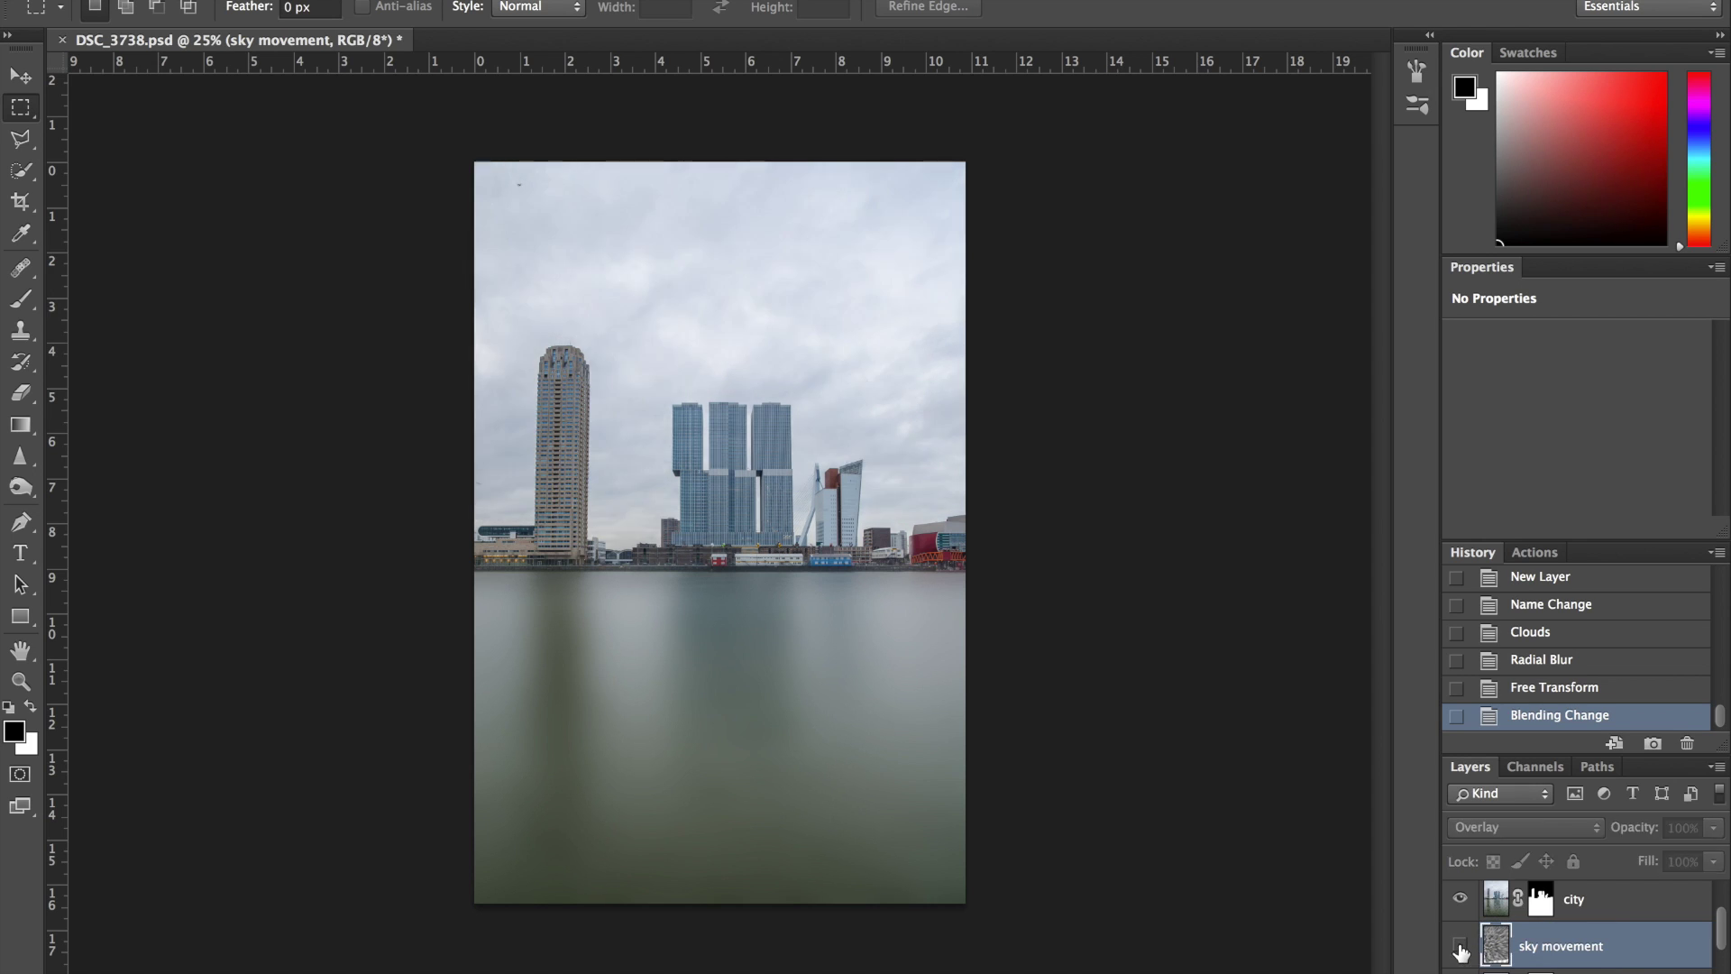
click(1461, 947)
click(1461, 947)
click(1460, 947)
click(1461, 947)
click(1460, 946)
click(1461, 947)
click(1460, 946)
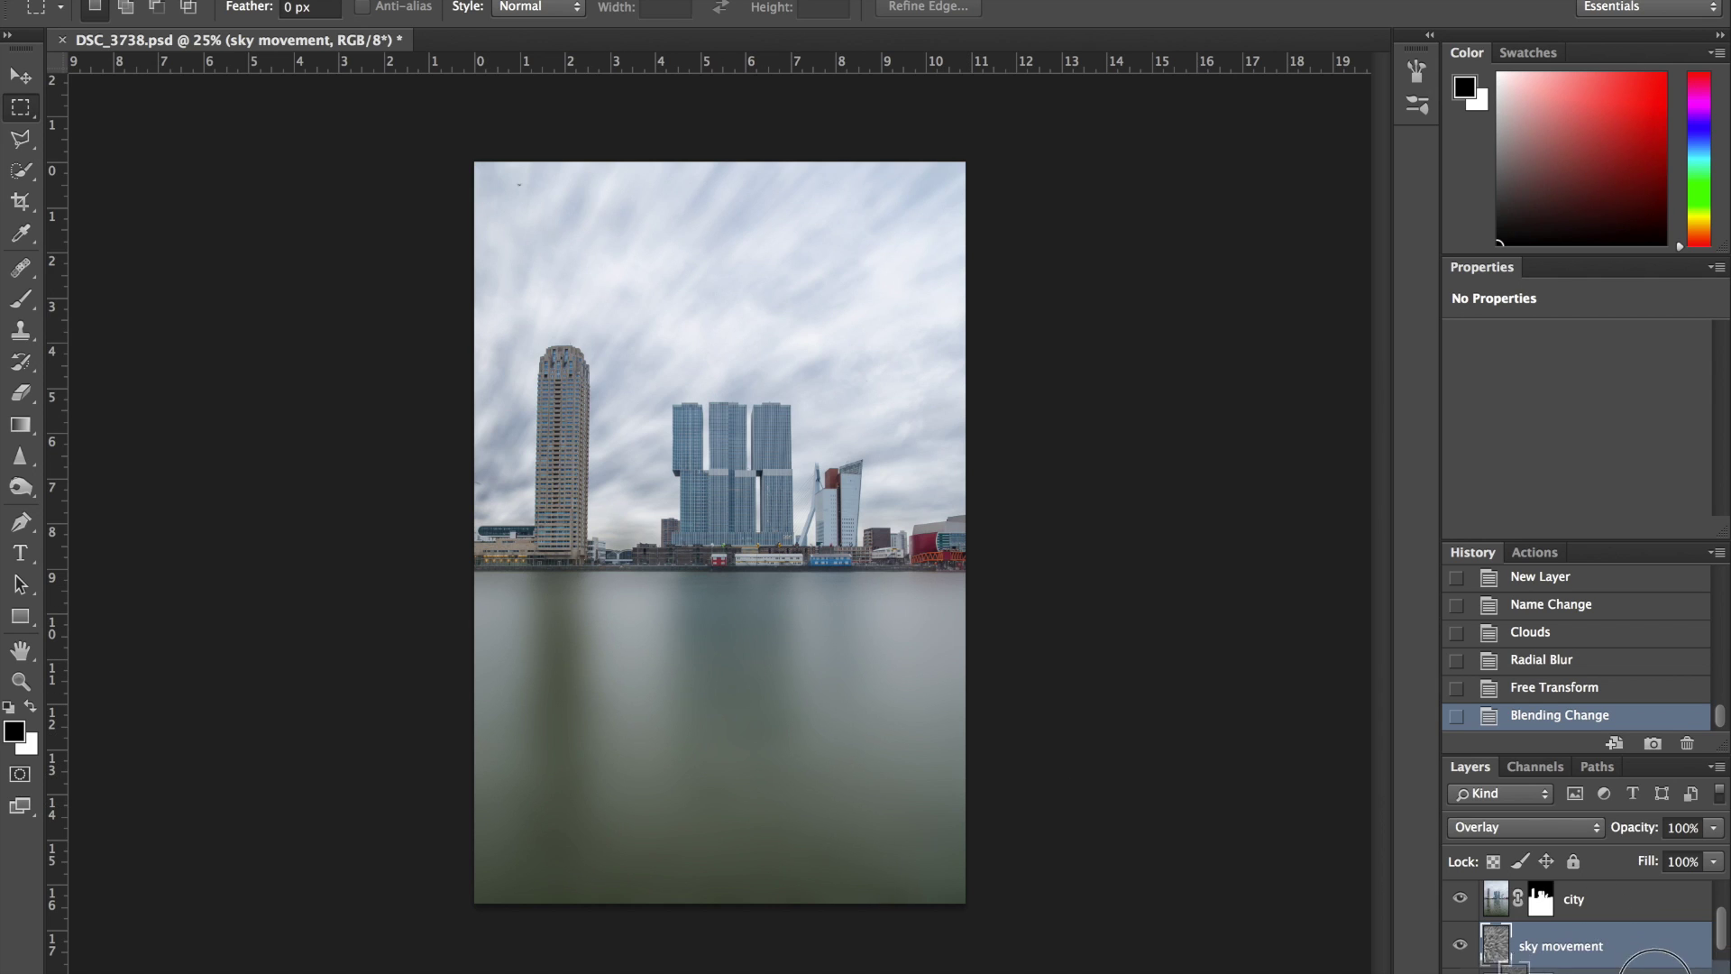
Step: Duplicate sky movement as 'water movement' and move it above the water layer
scroll(1614, 956, down, 1)
key(ctrl+j)
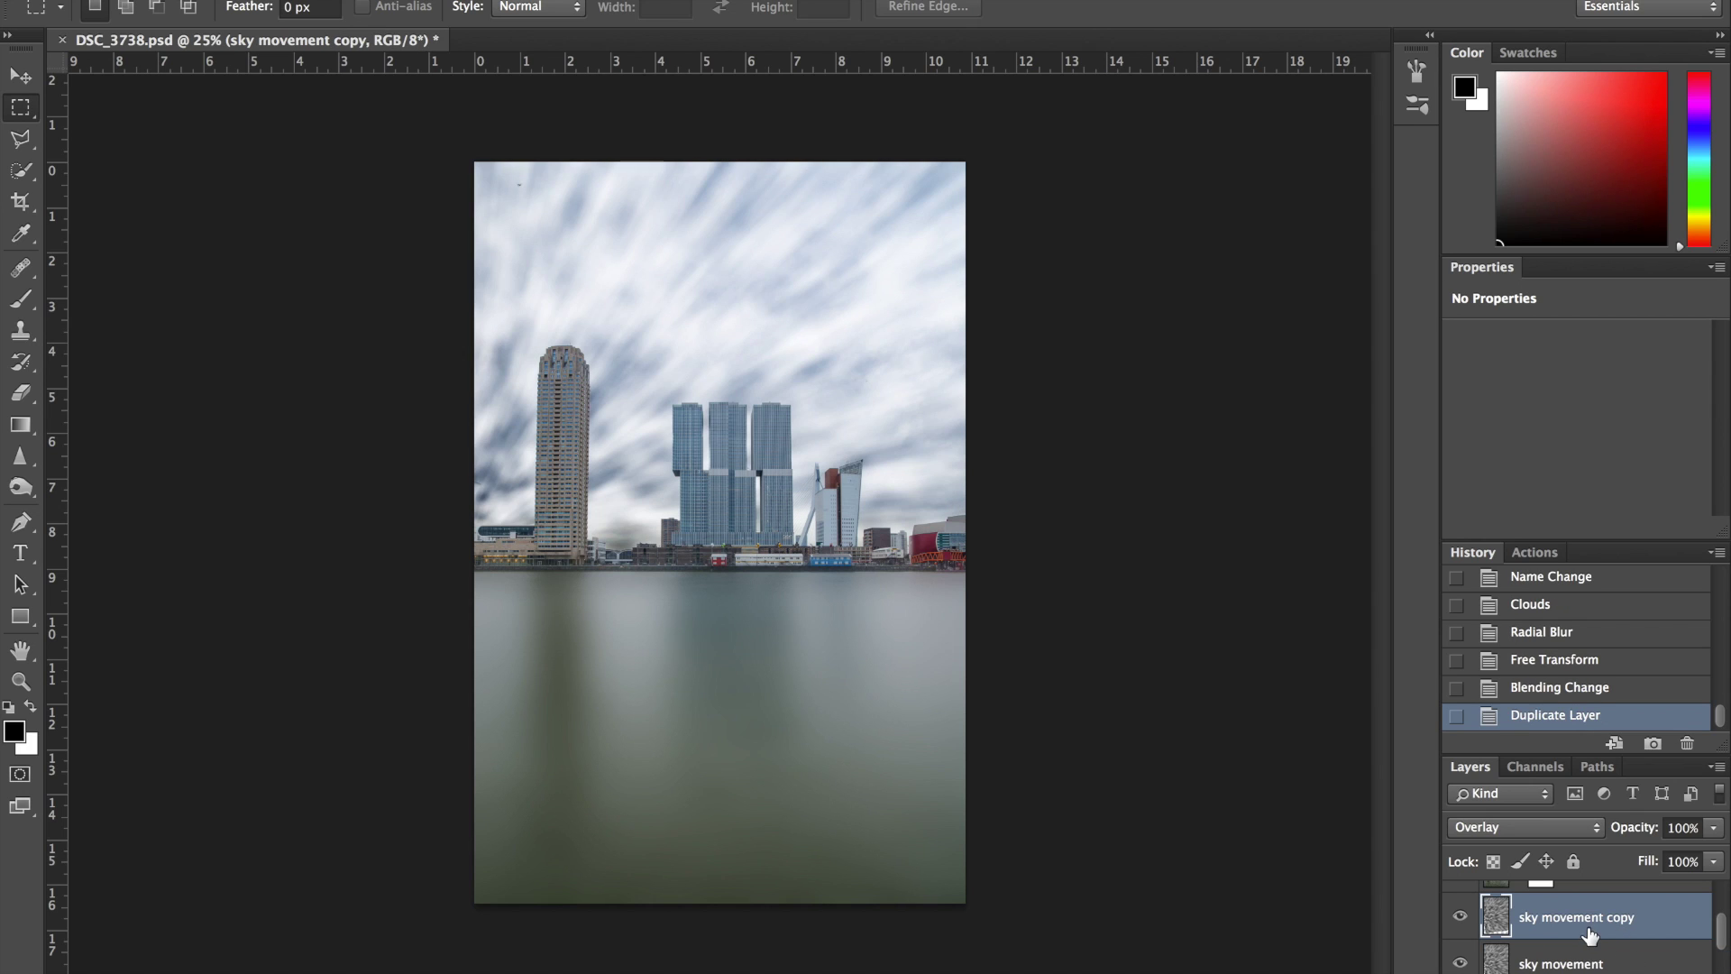
double_click(1584, 920)
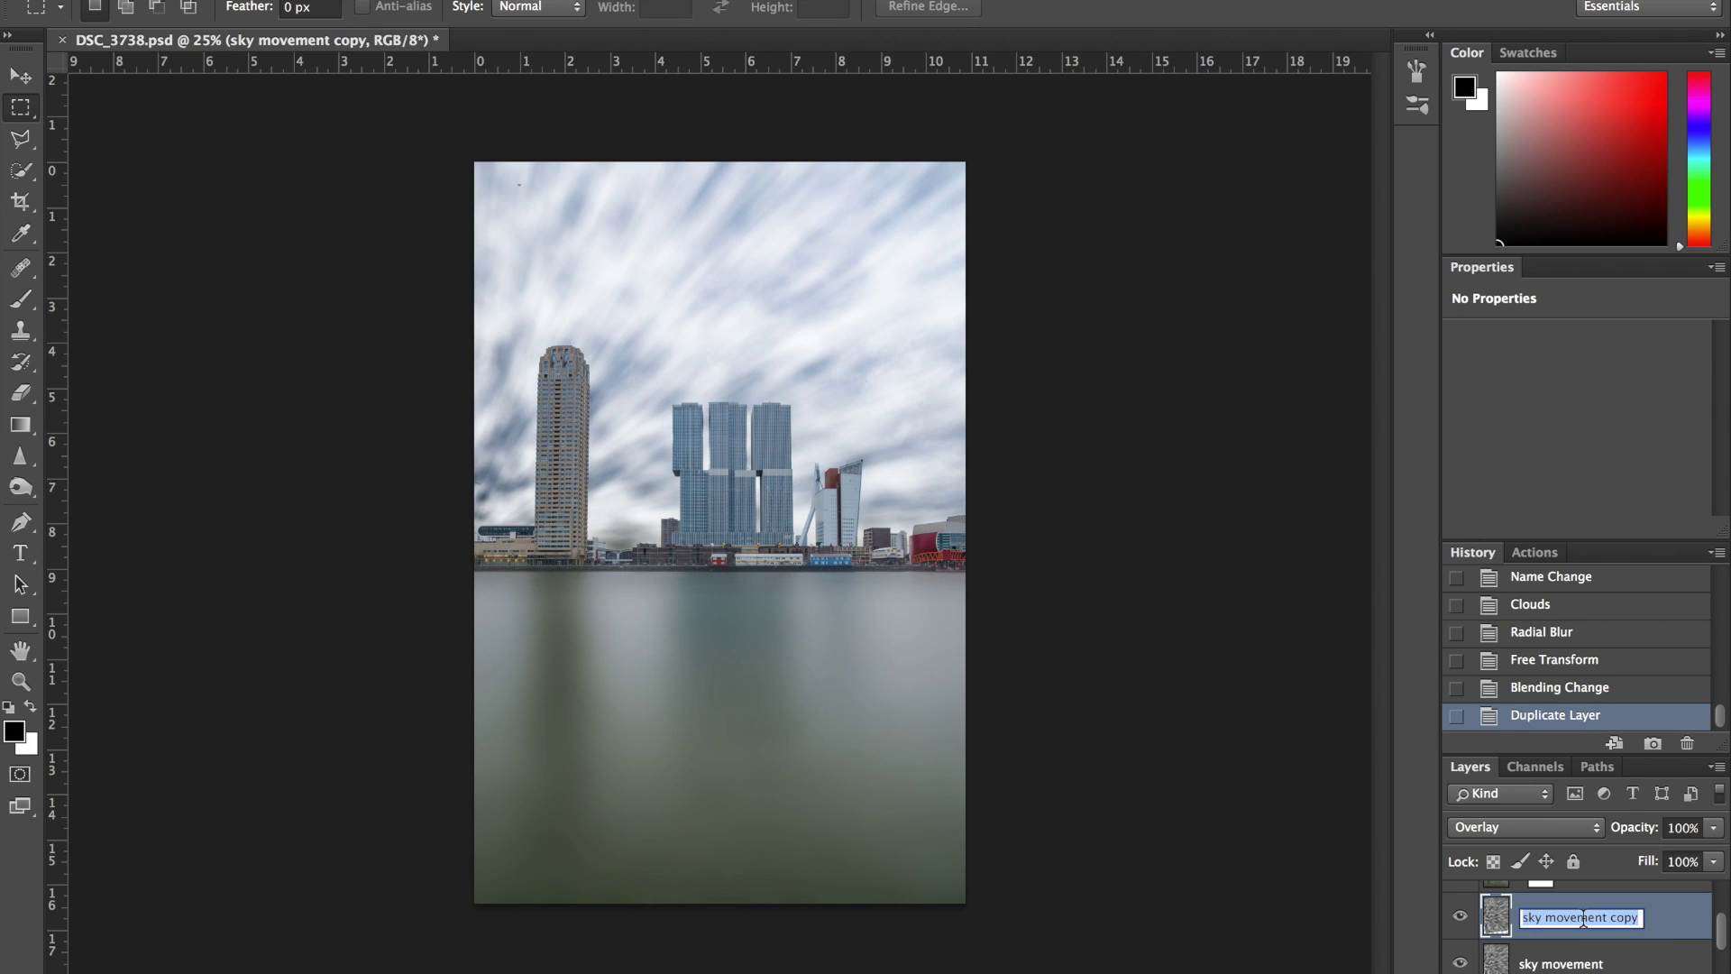
text(wat)
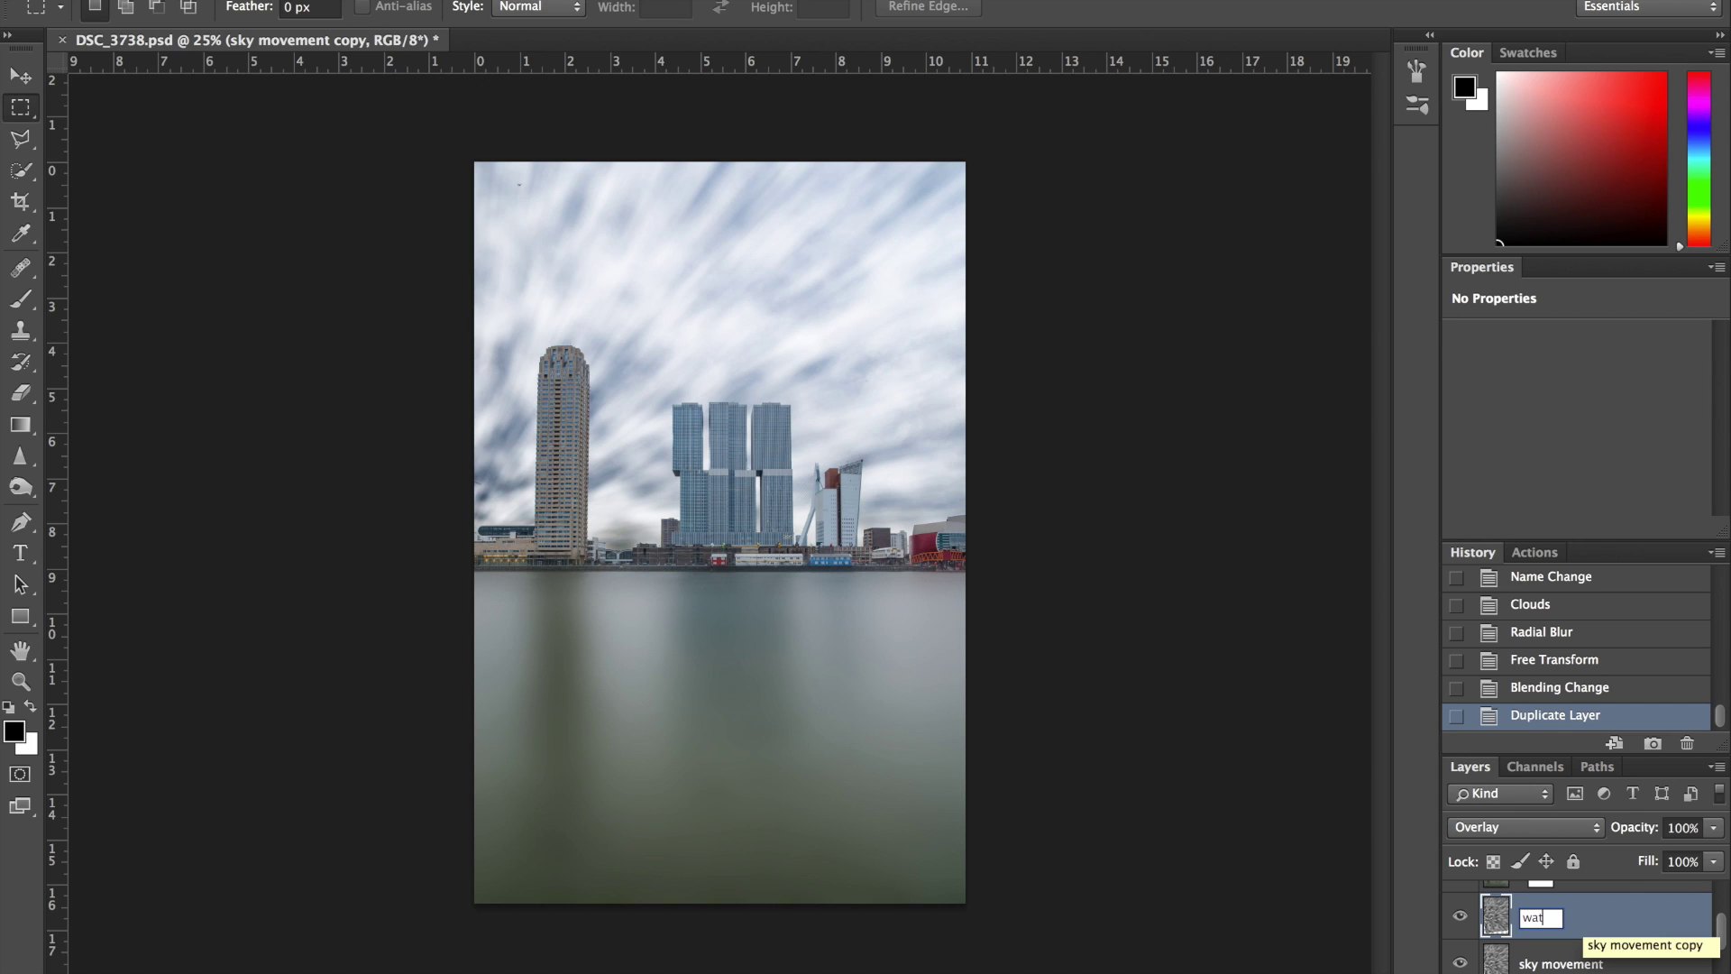
text(er movement)
key(Return)
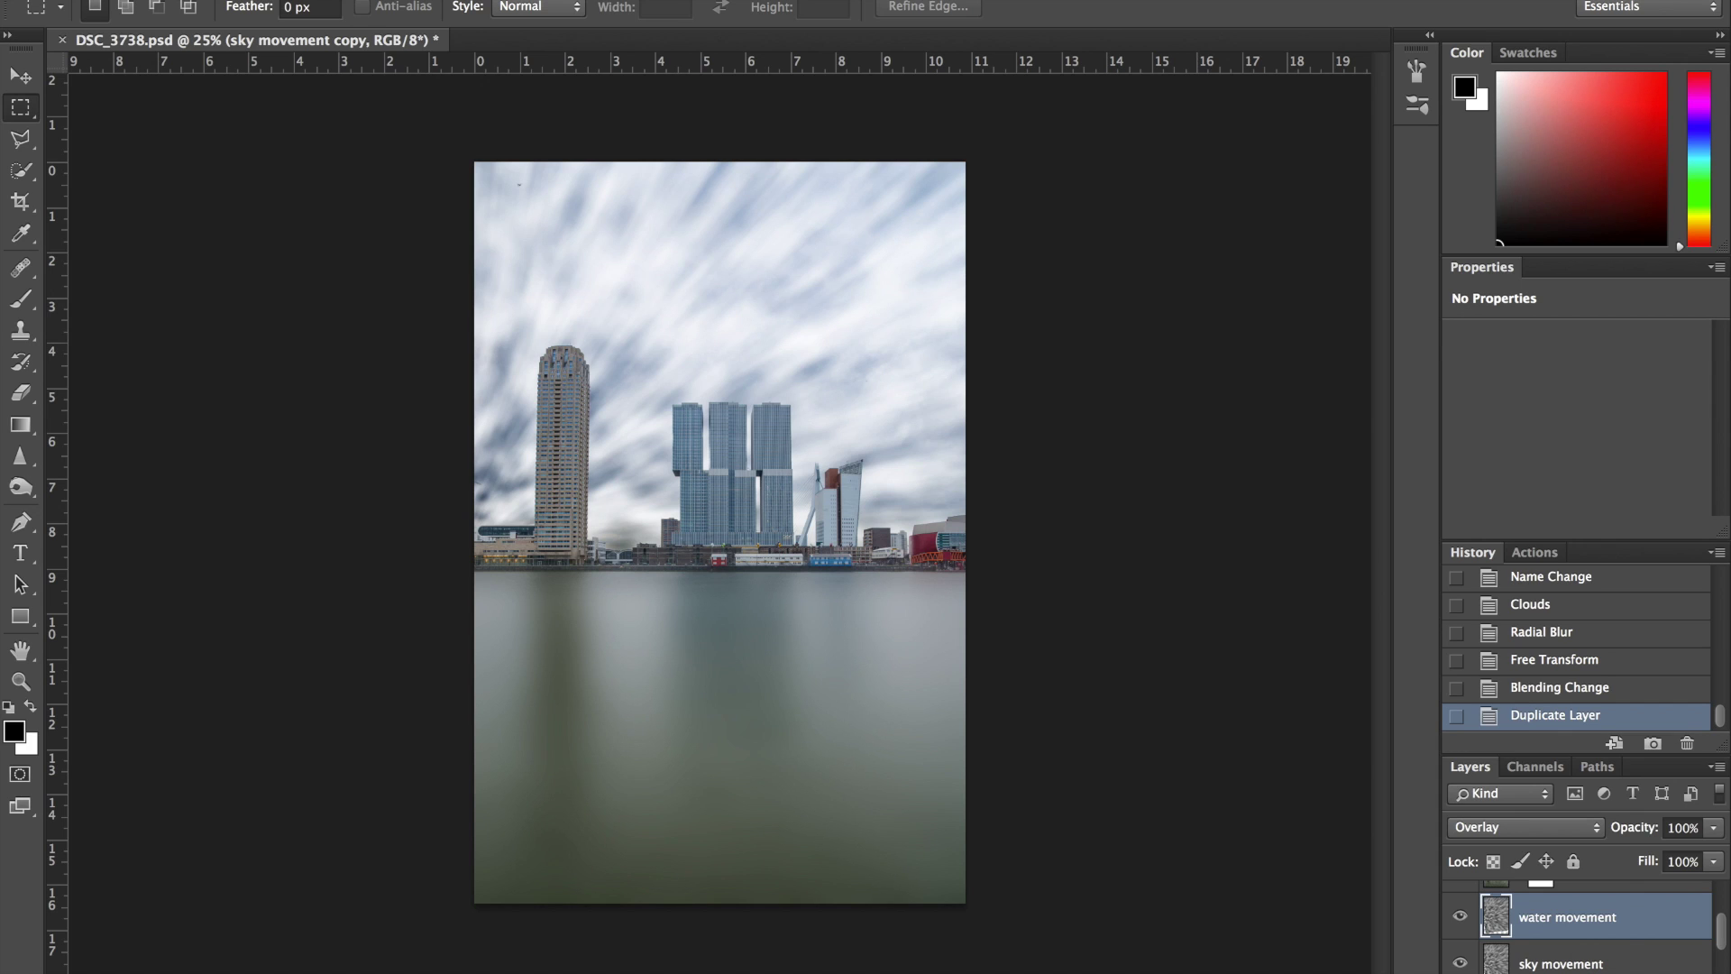
drag(1614, 927, 1608, 892)
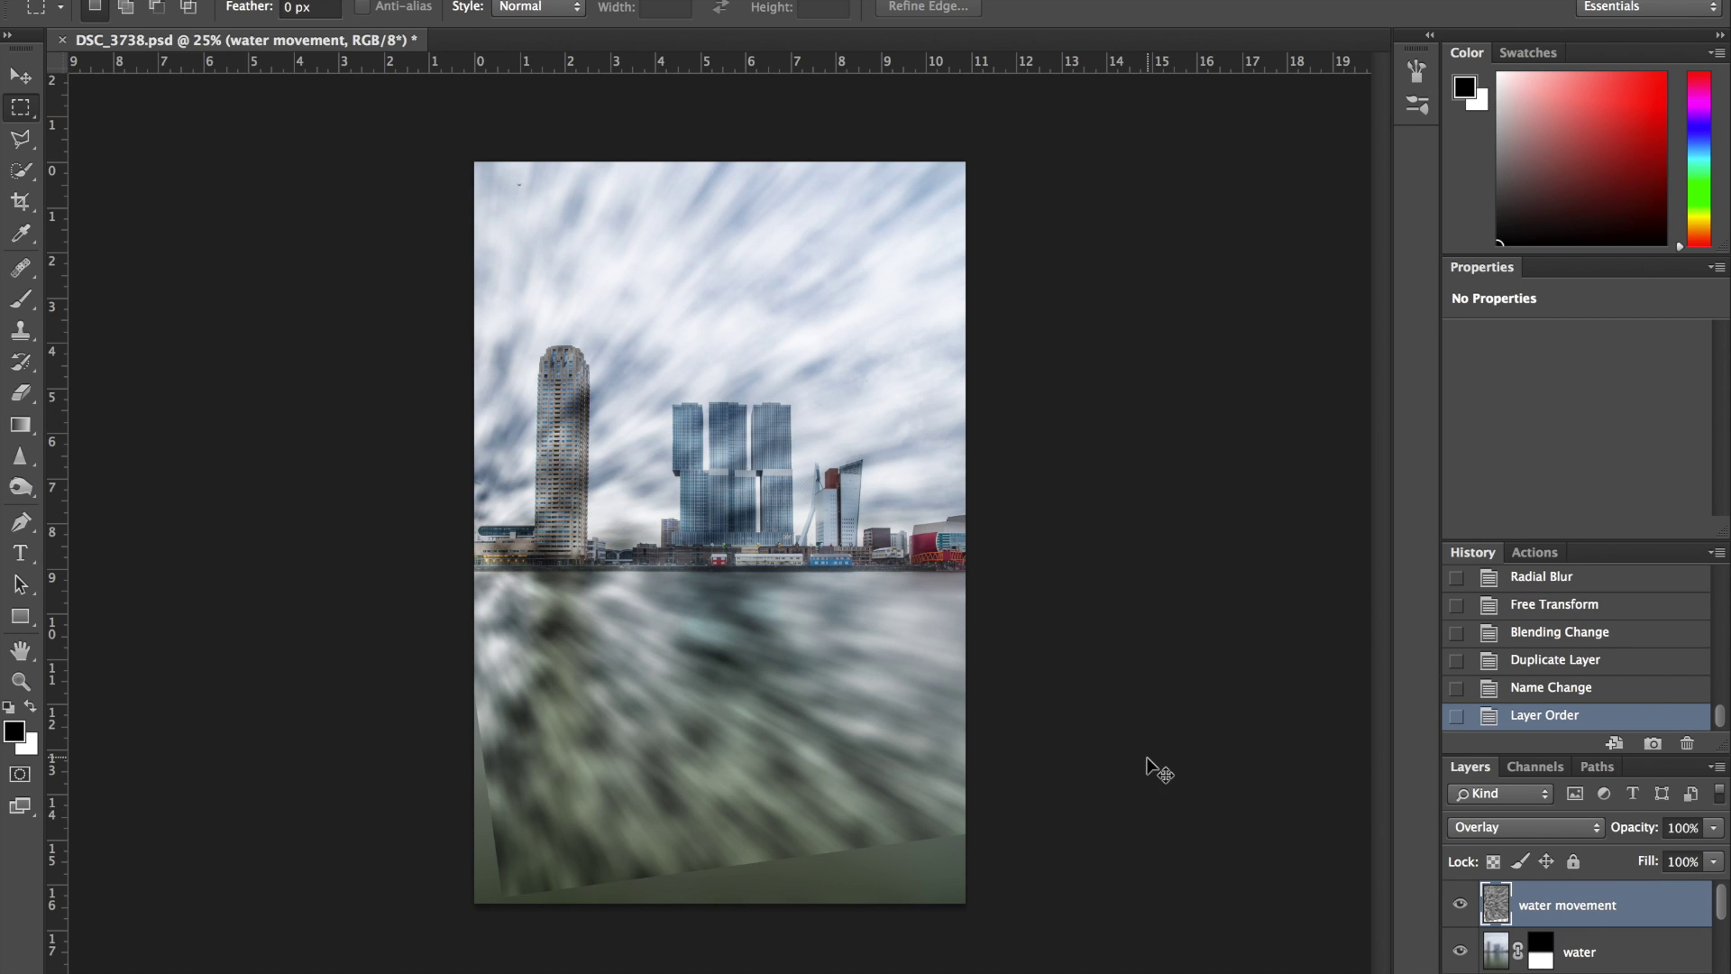
Step: Scale the water movement layer up to 113,54% by 109,60%
key(ctrl+t)
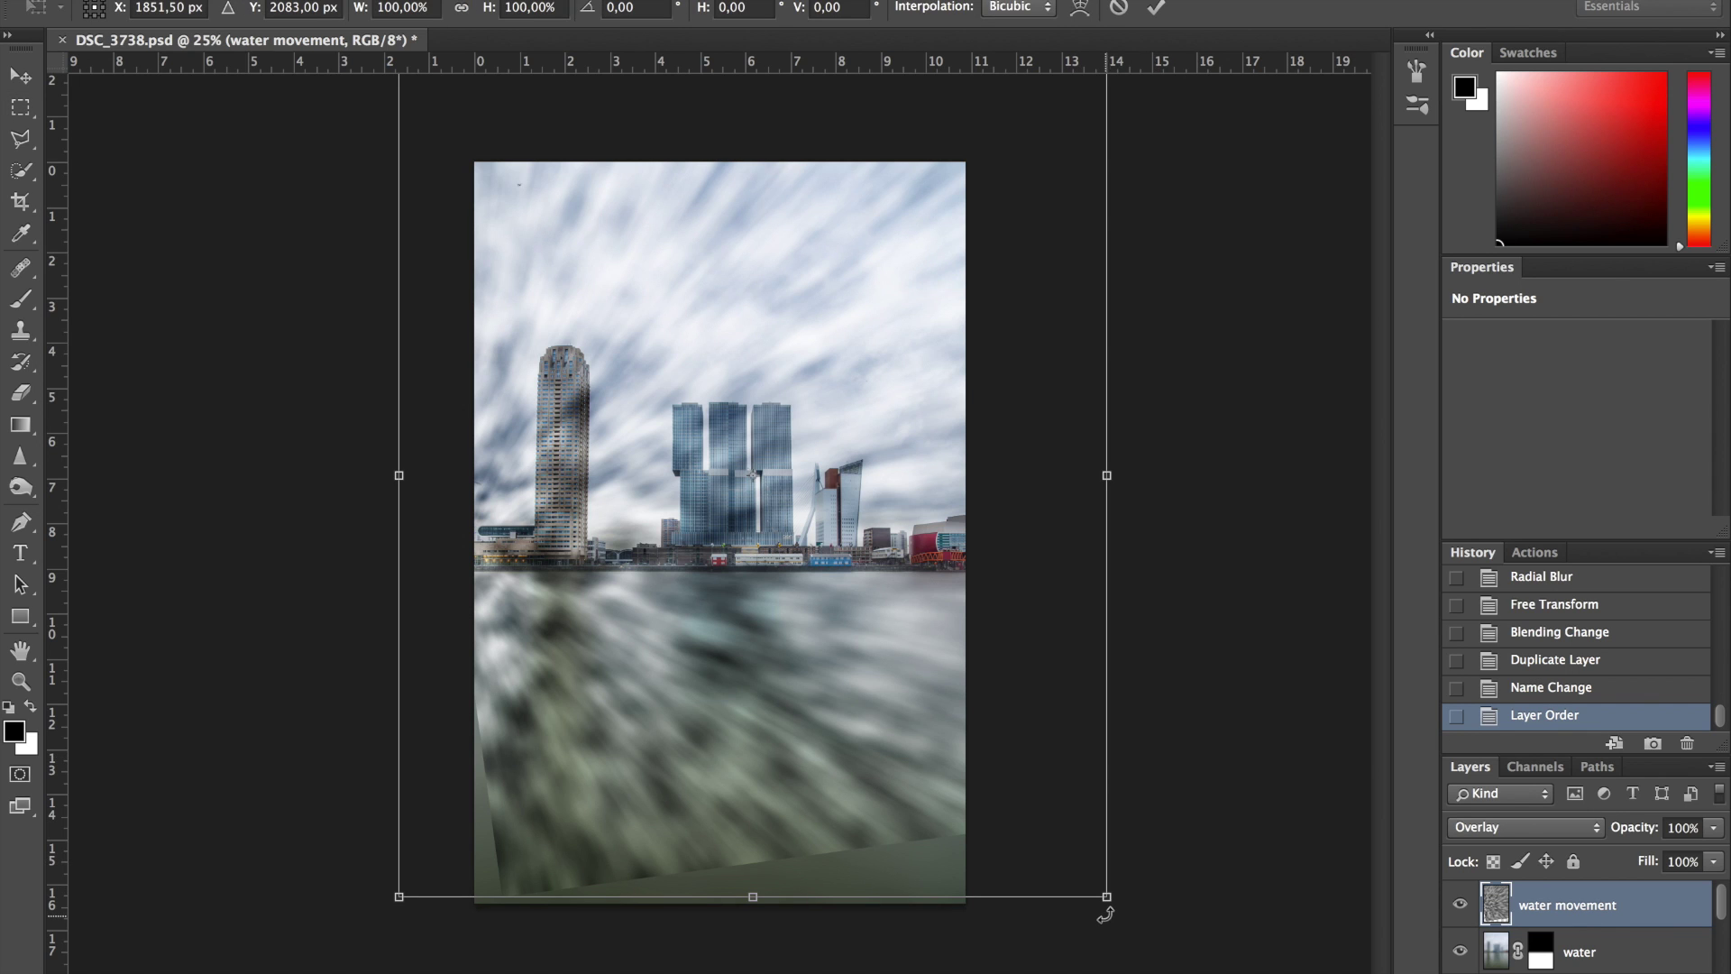
drag(1106, 896, 1161, 972)
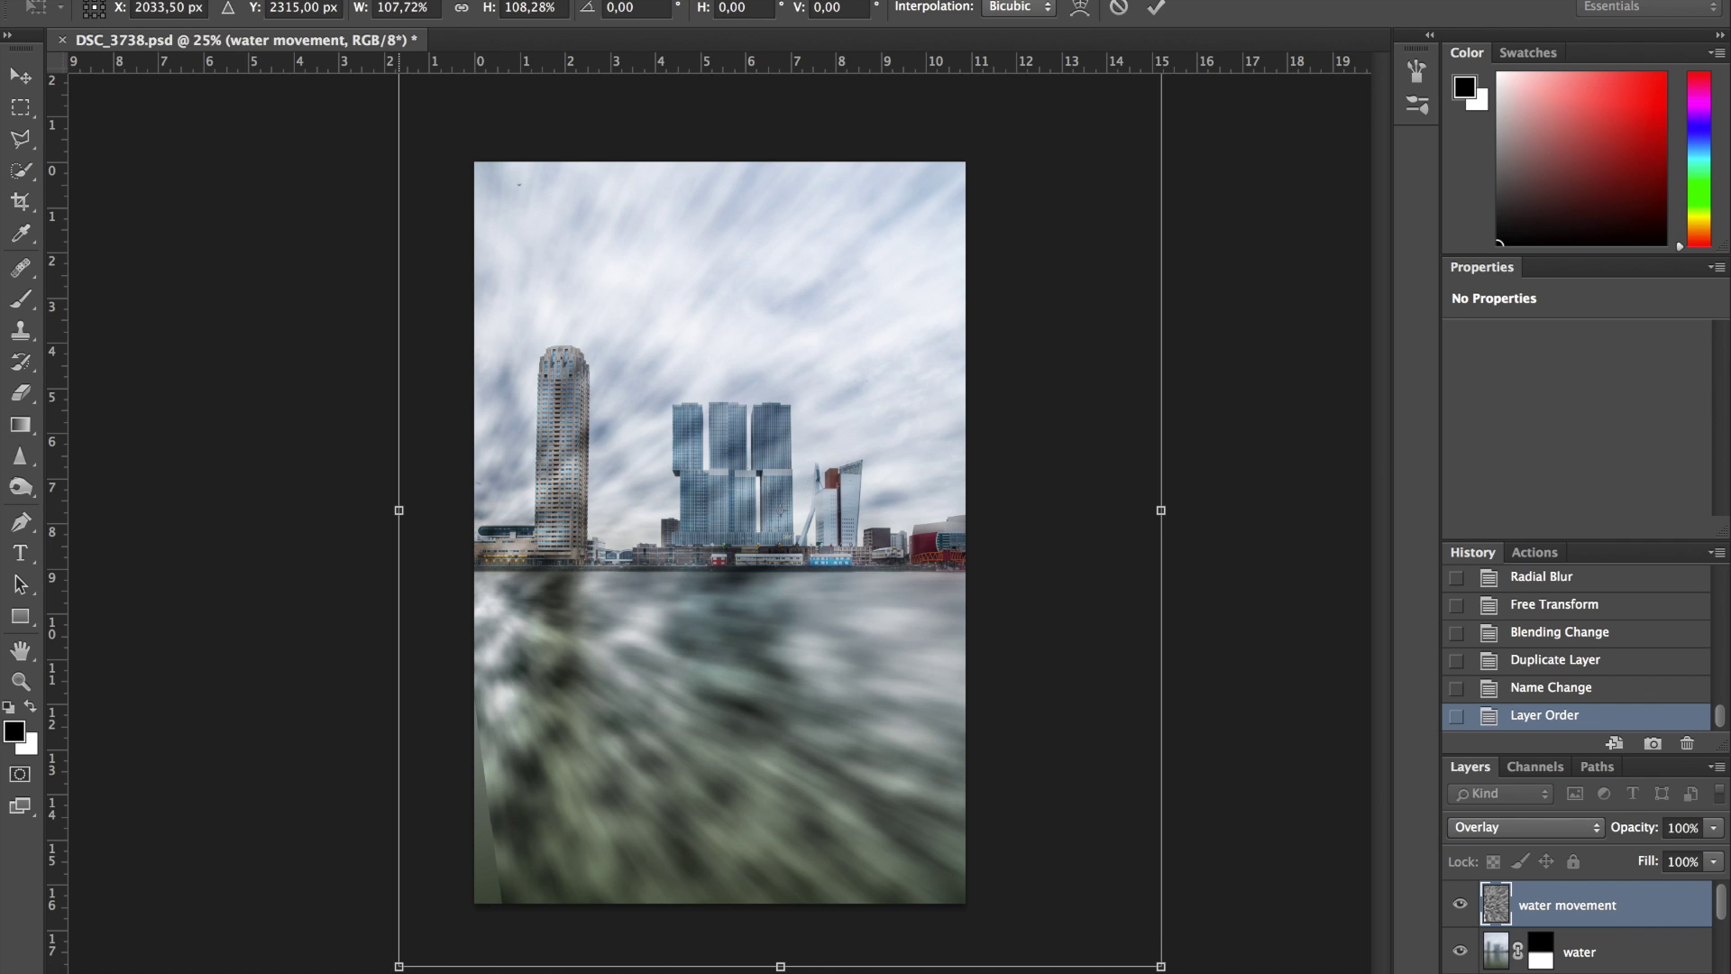
drag(398, 966, 351, 970)
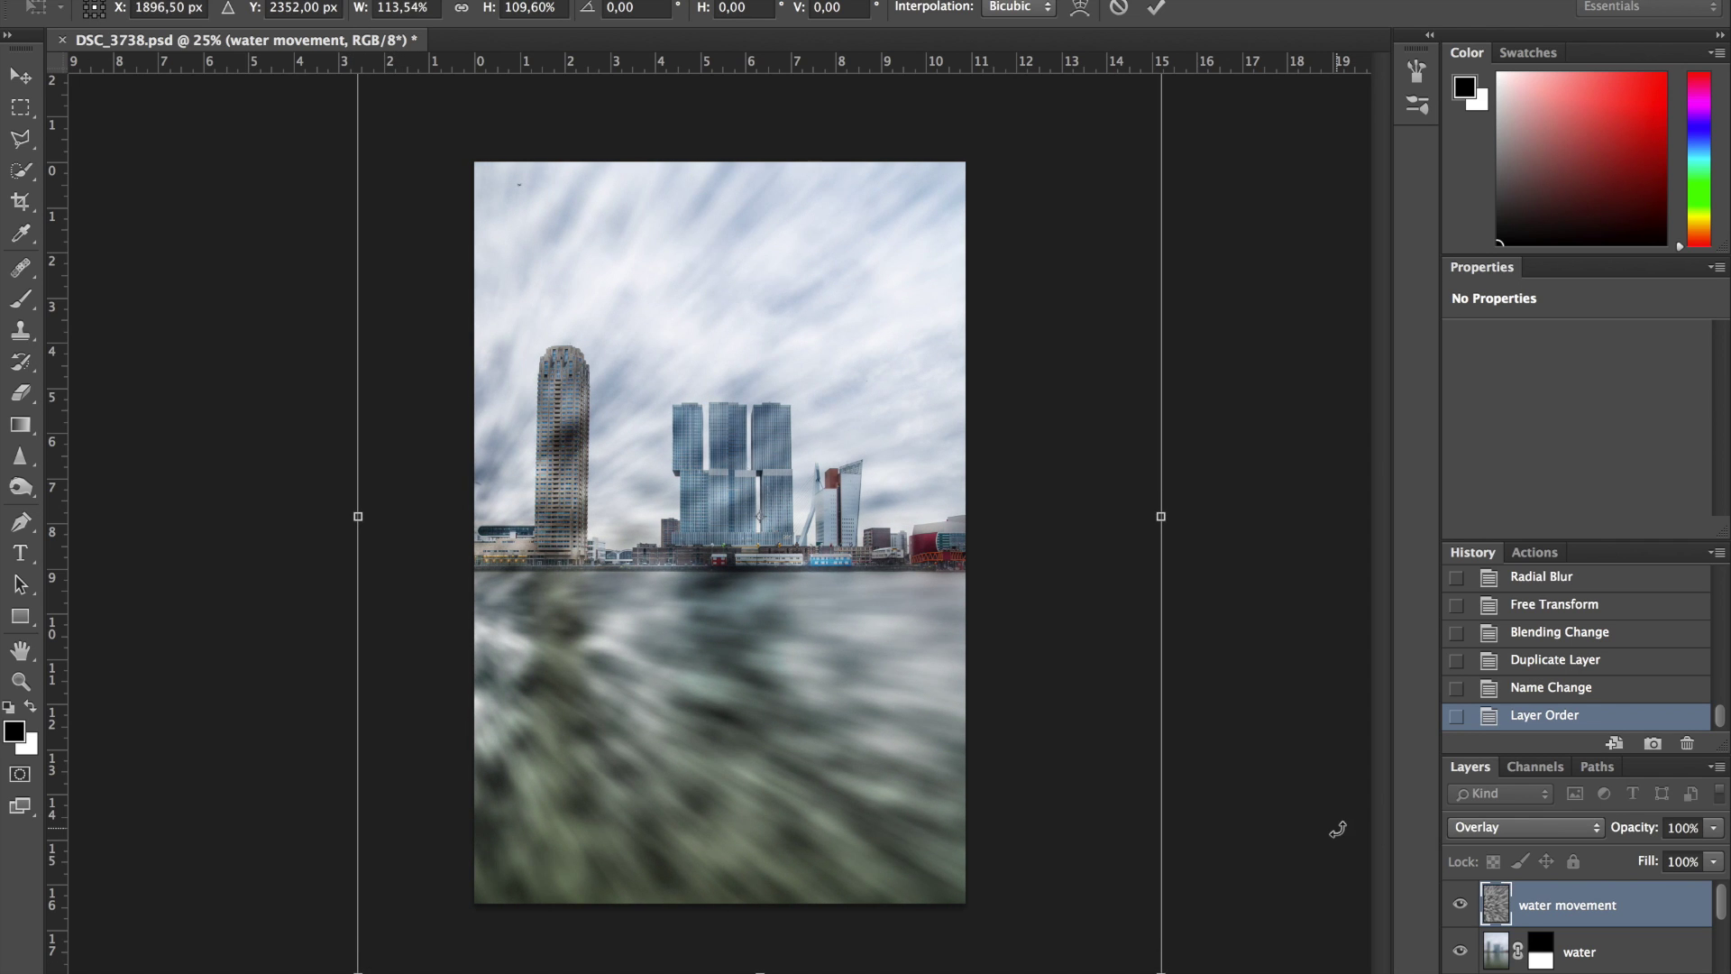
key(Return)
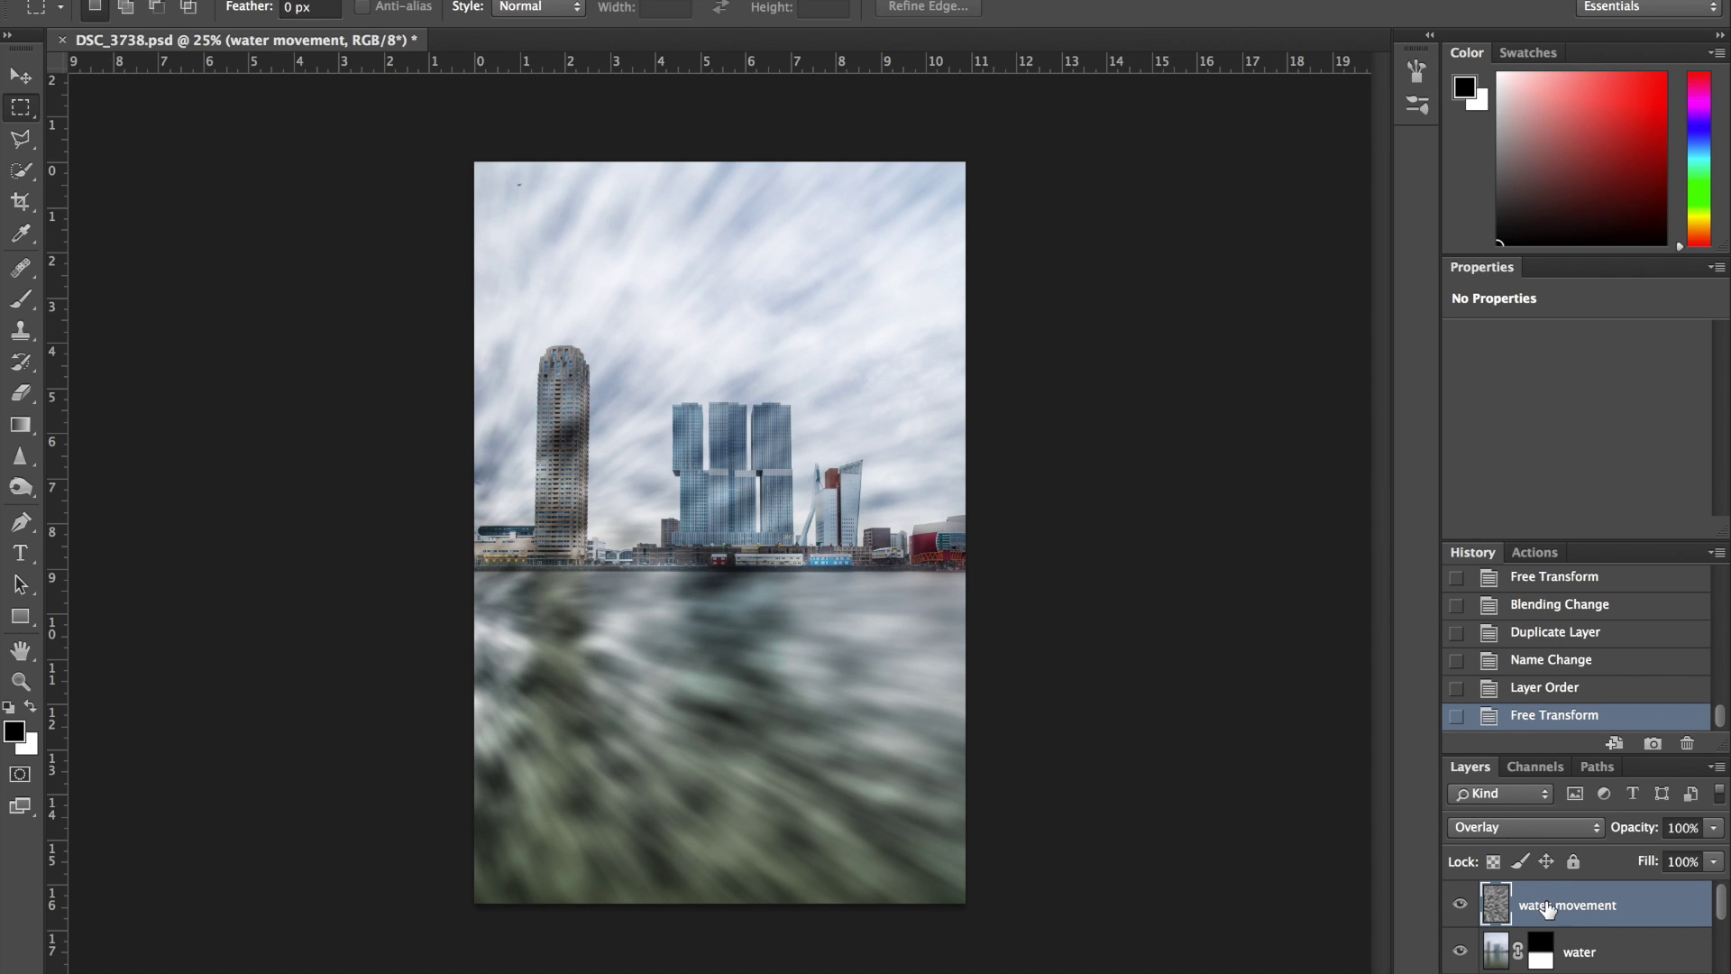
Step: Clip water movement to the water layer with a clipping mask and toggle it to compare
right_click(1600, 904)
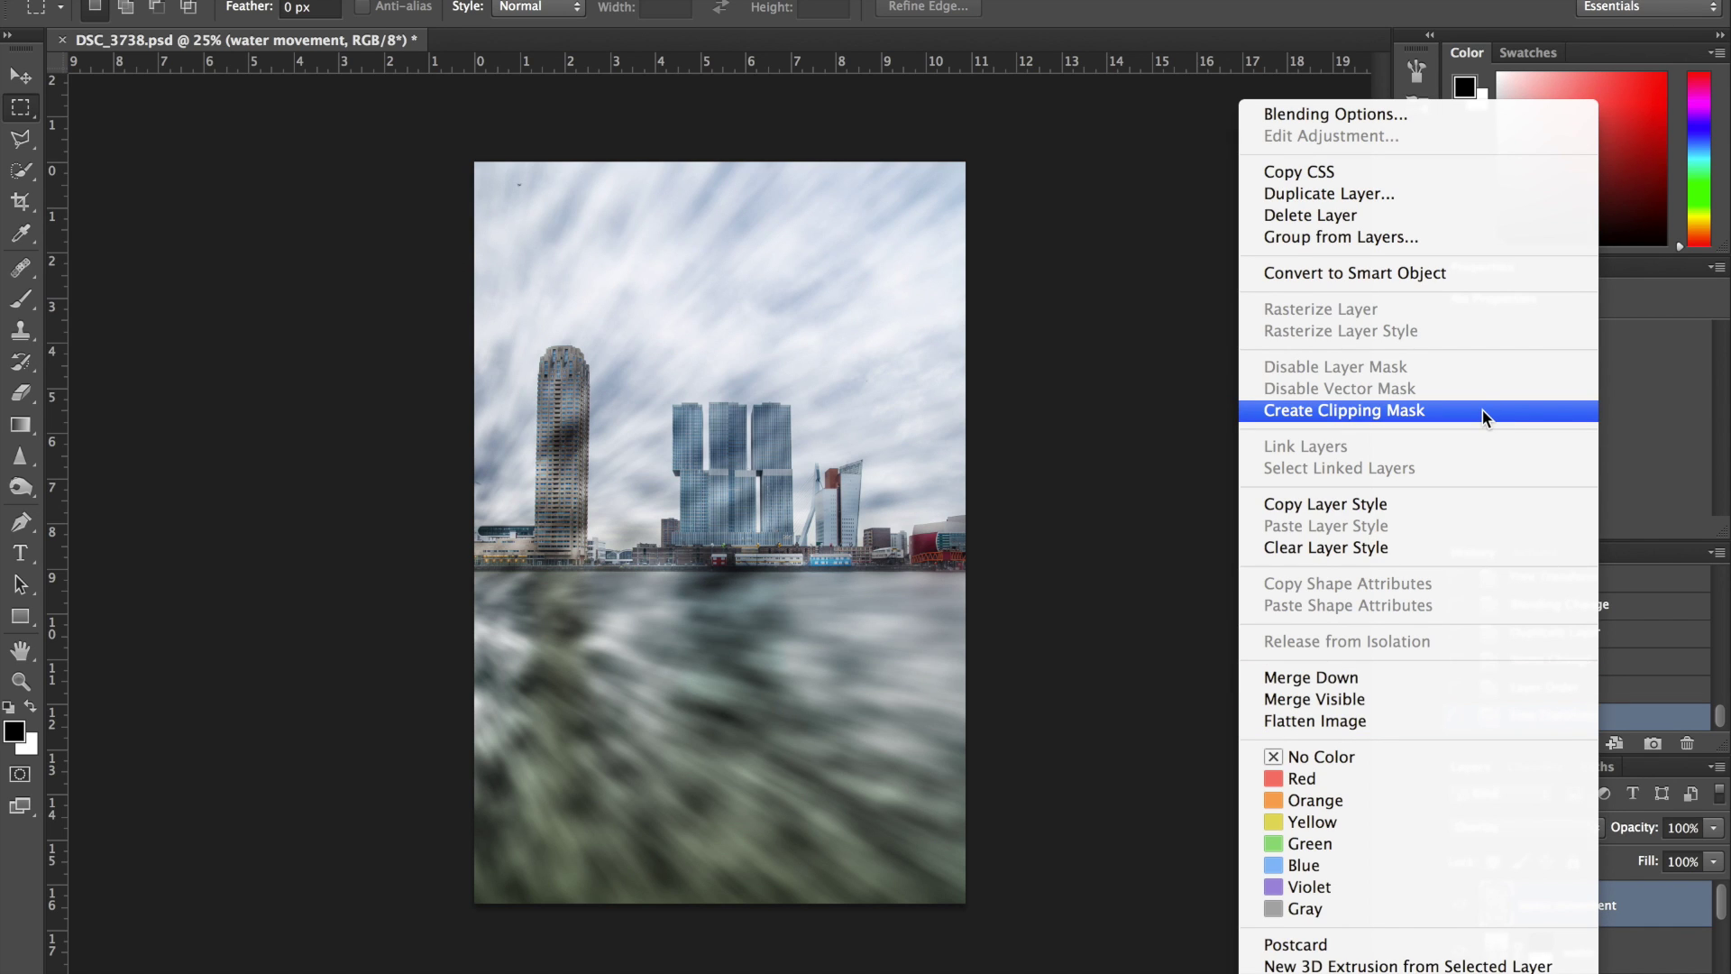
click(1649, 906)
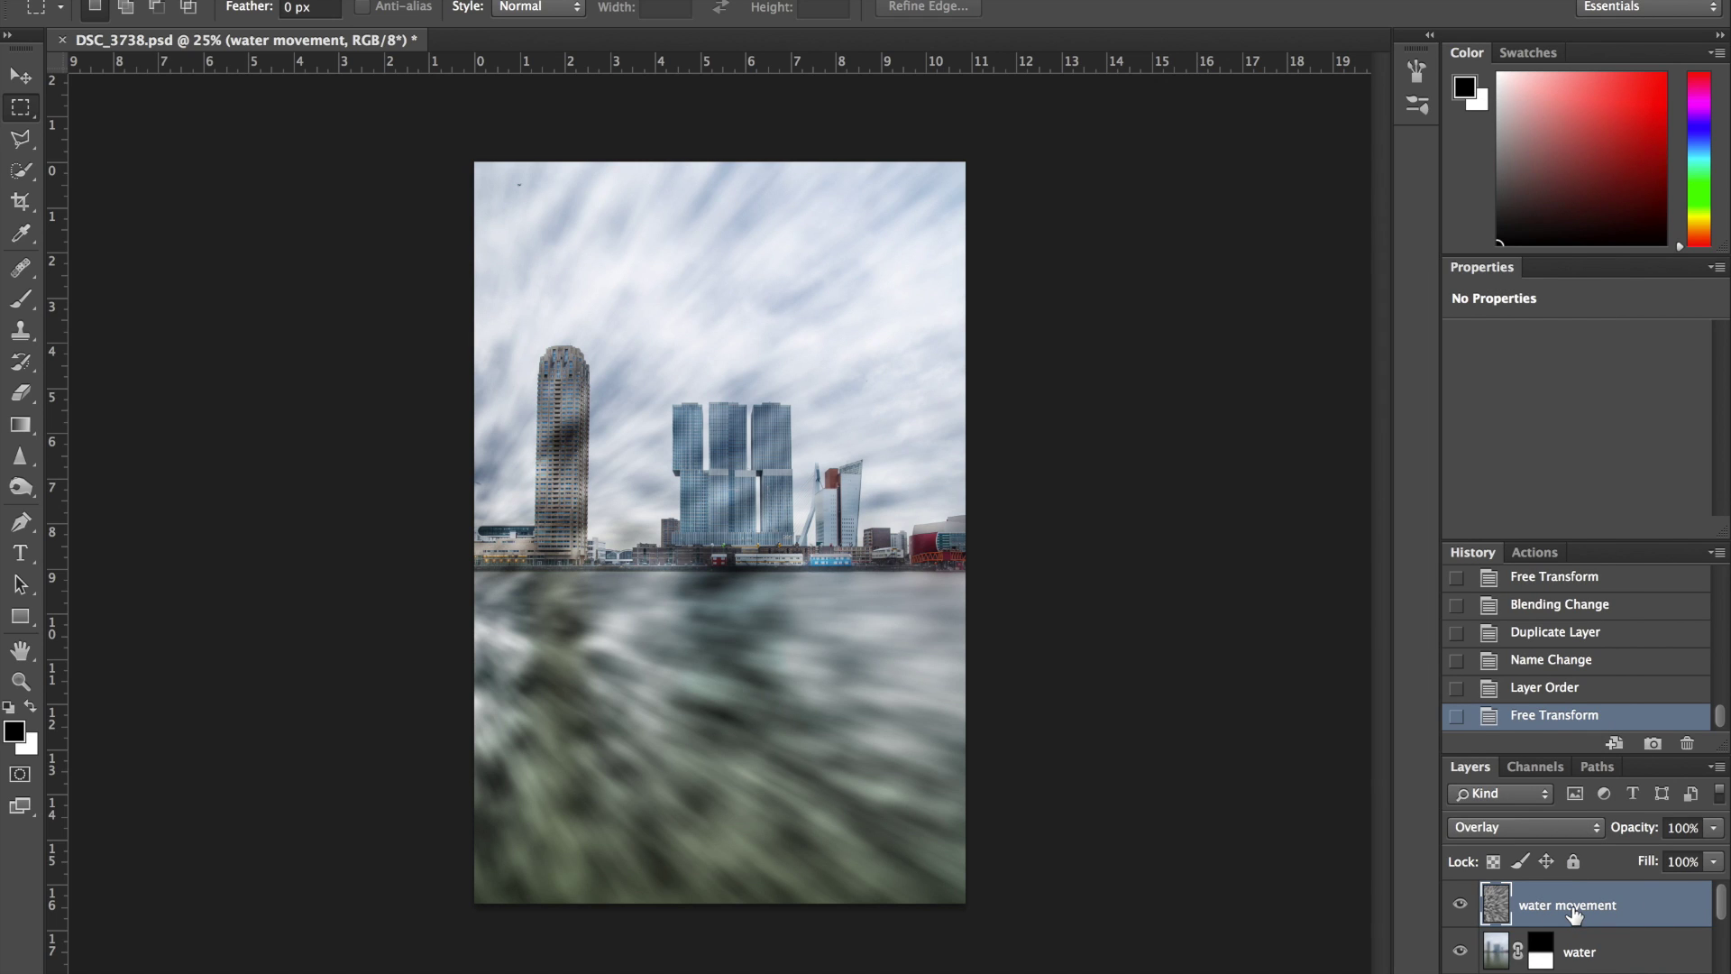
right_click(1573, 914)
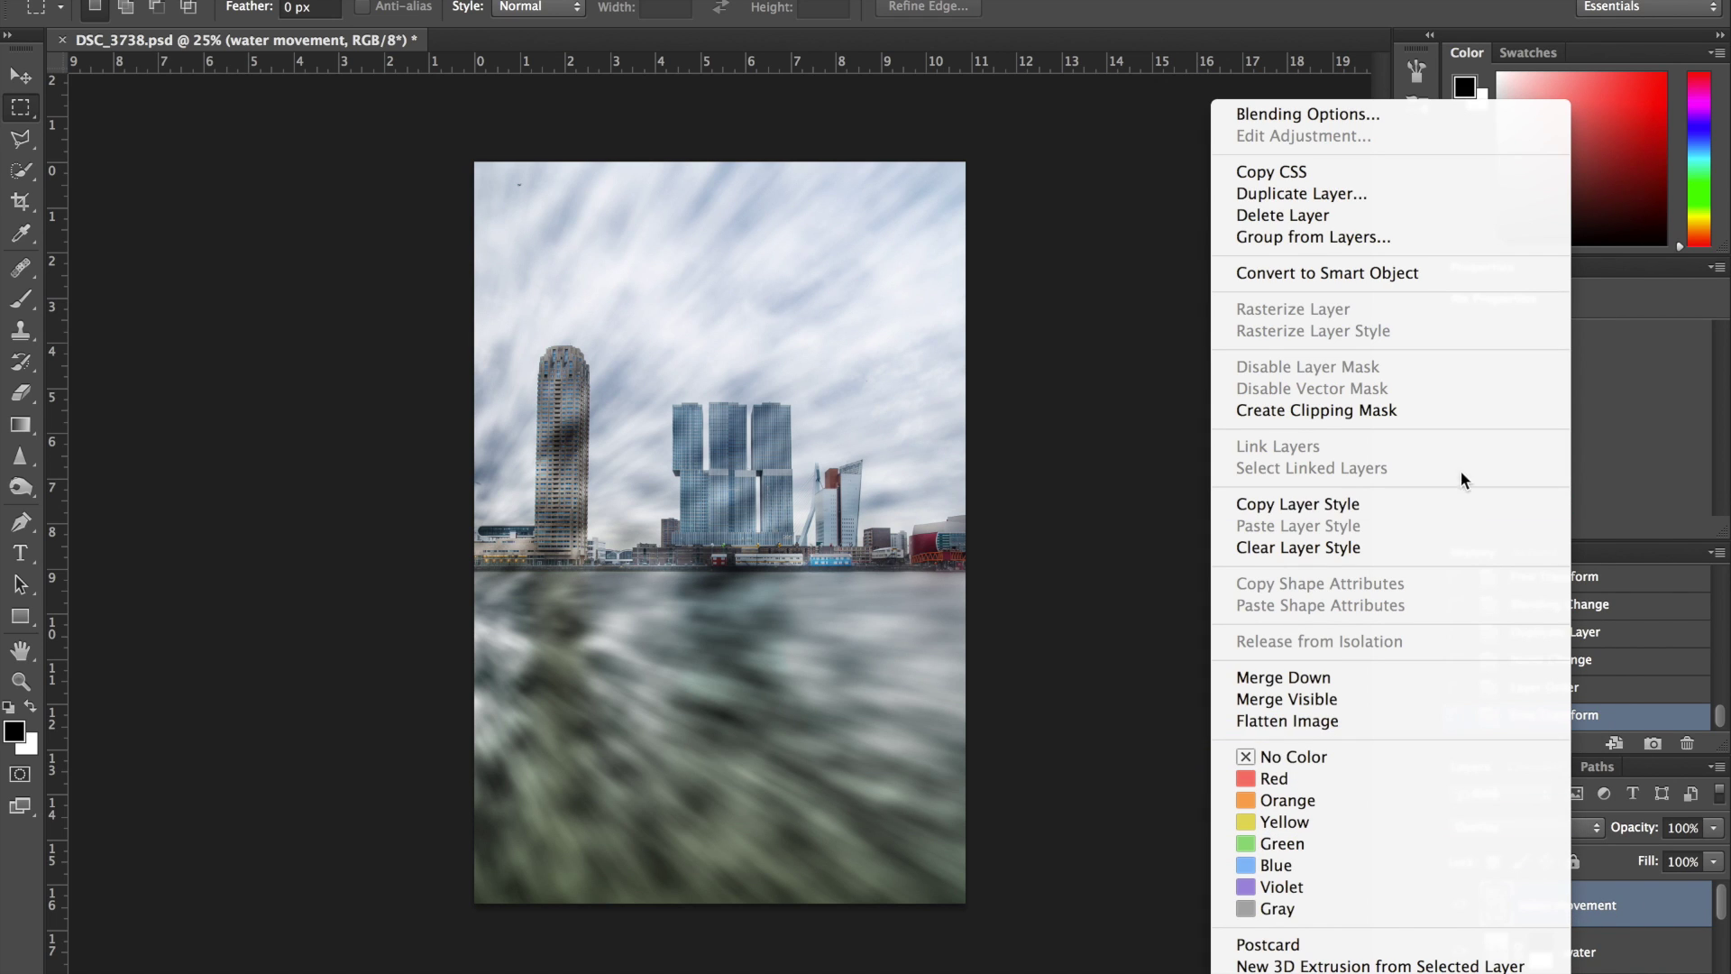
click(1450, 413)
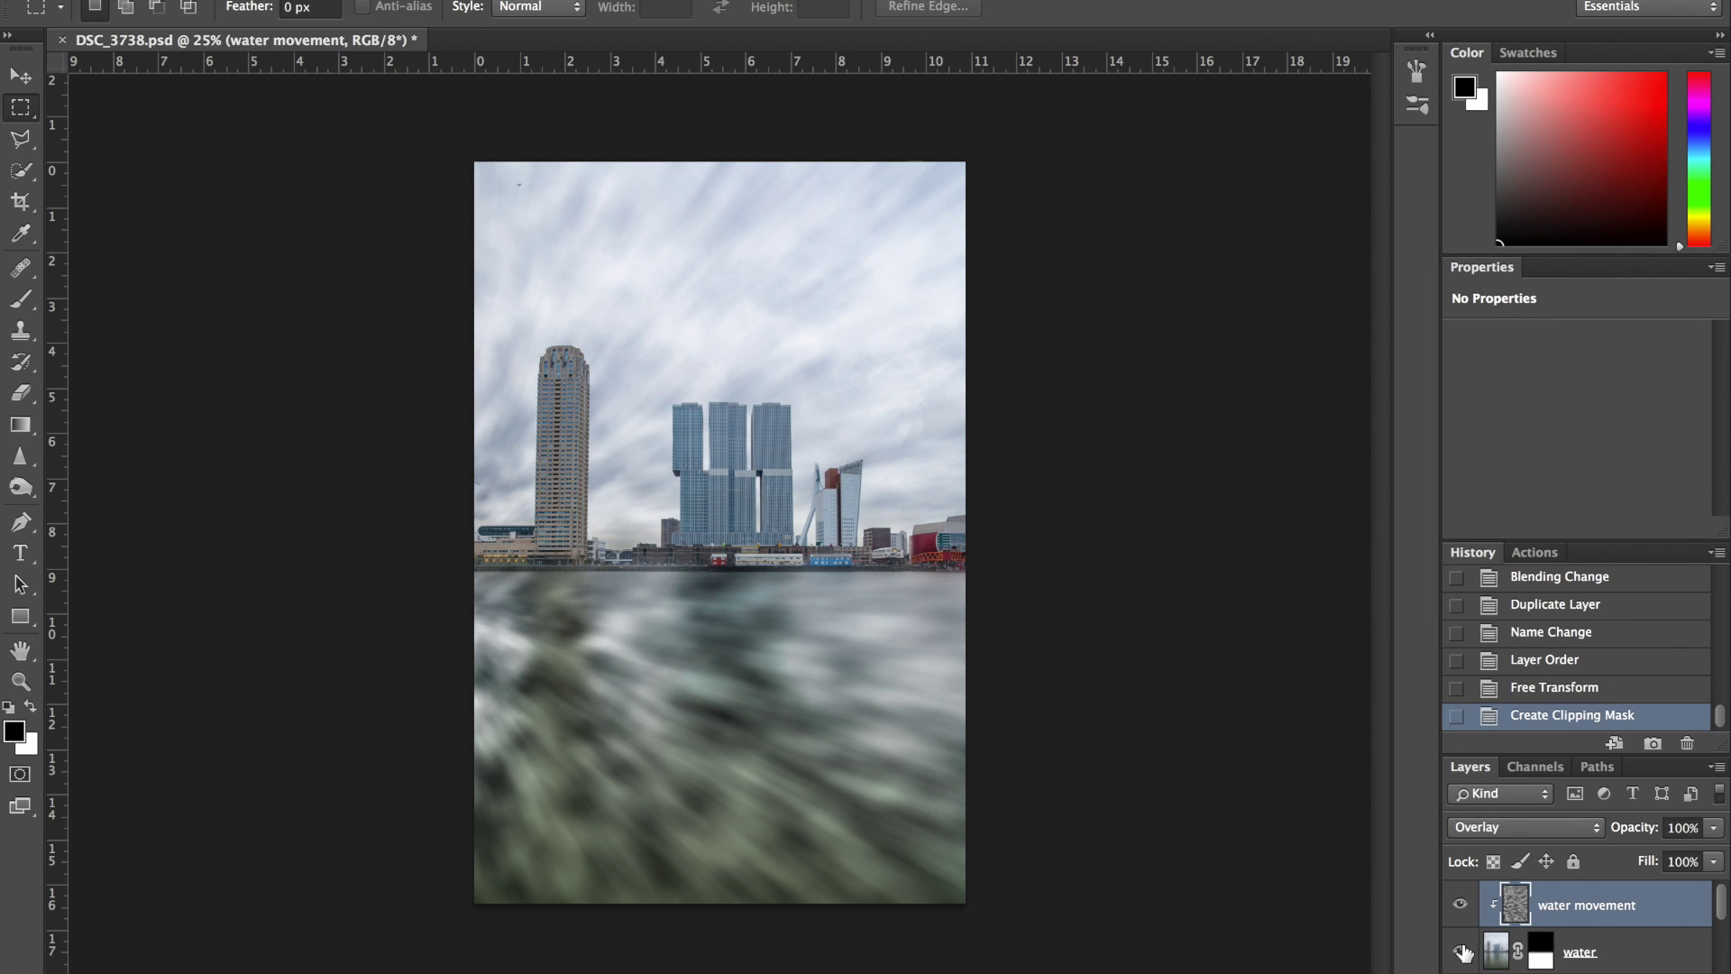
click(1460, 905)
click(1461, 905)
click(1461, 905)
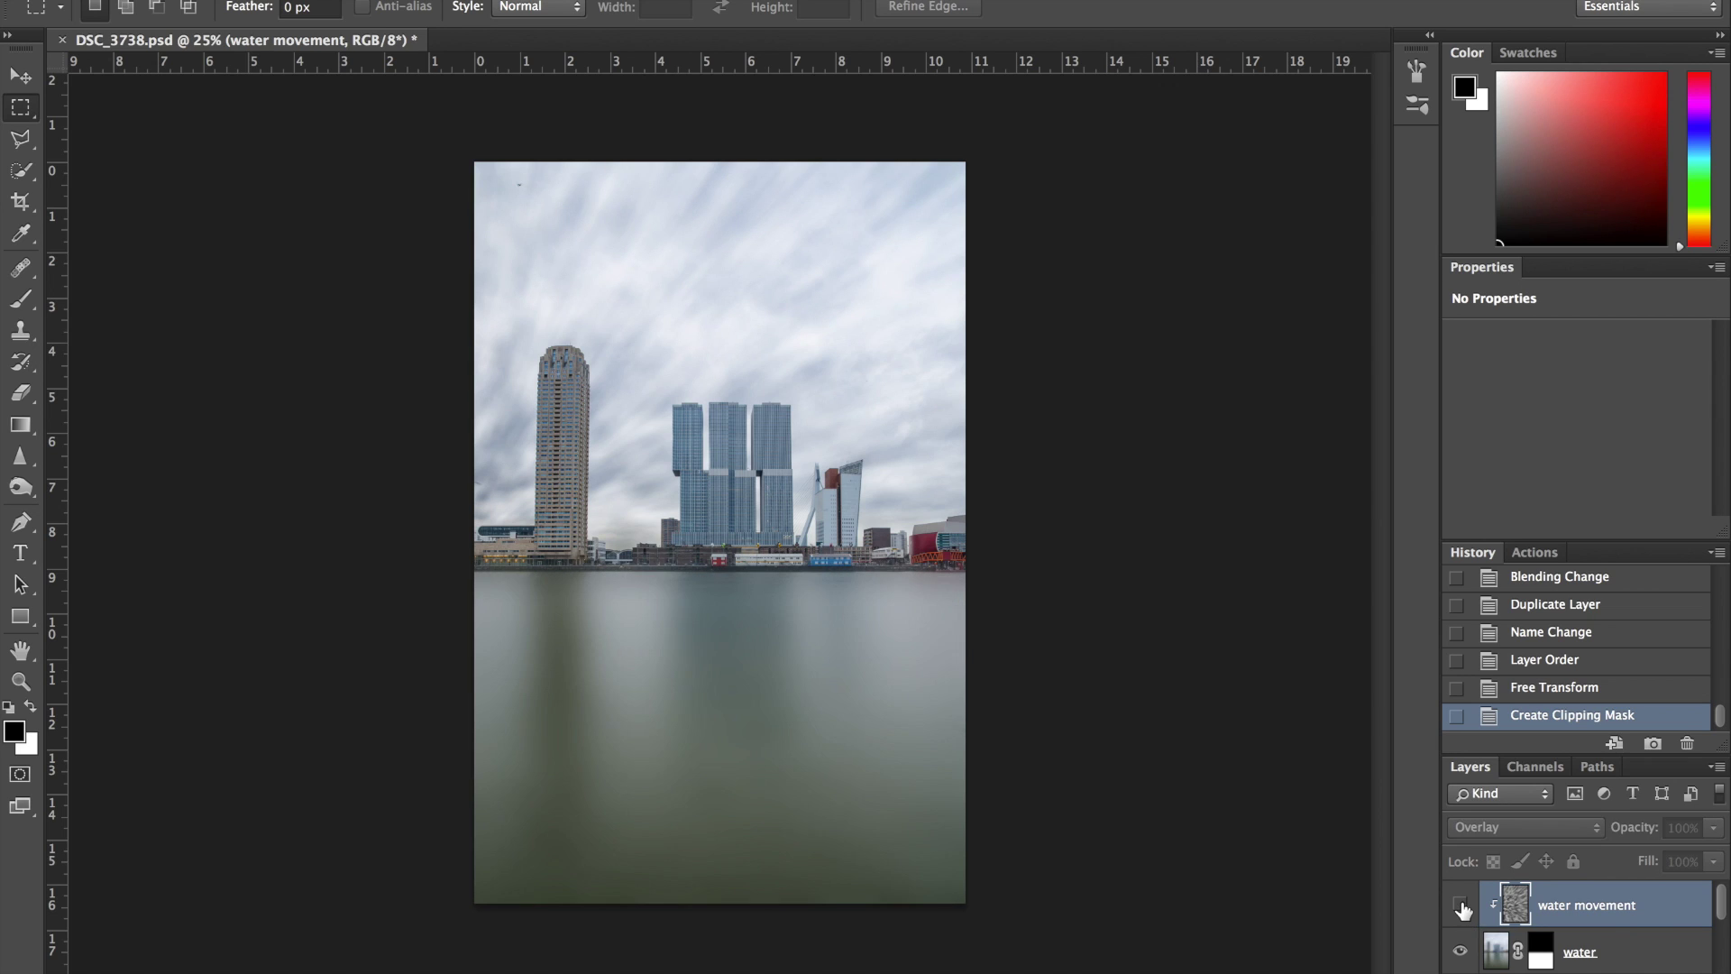
click(1460, 905)
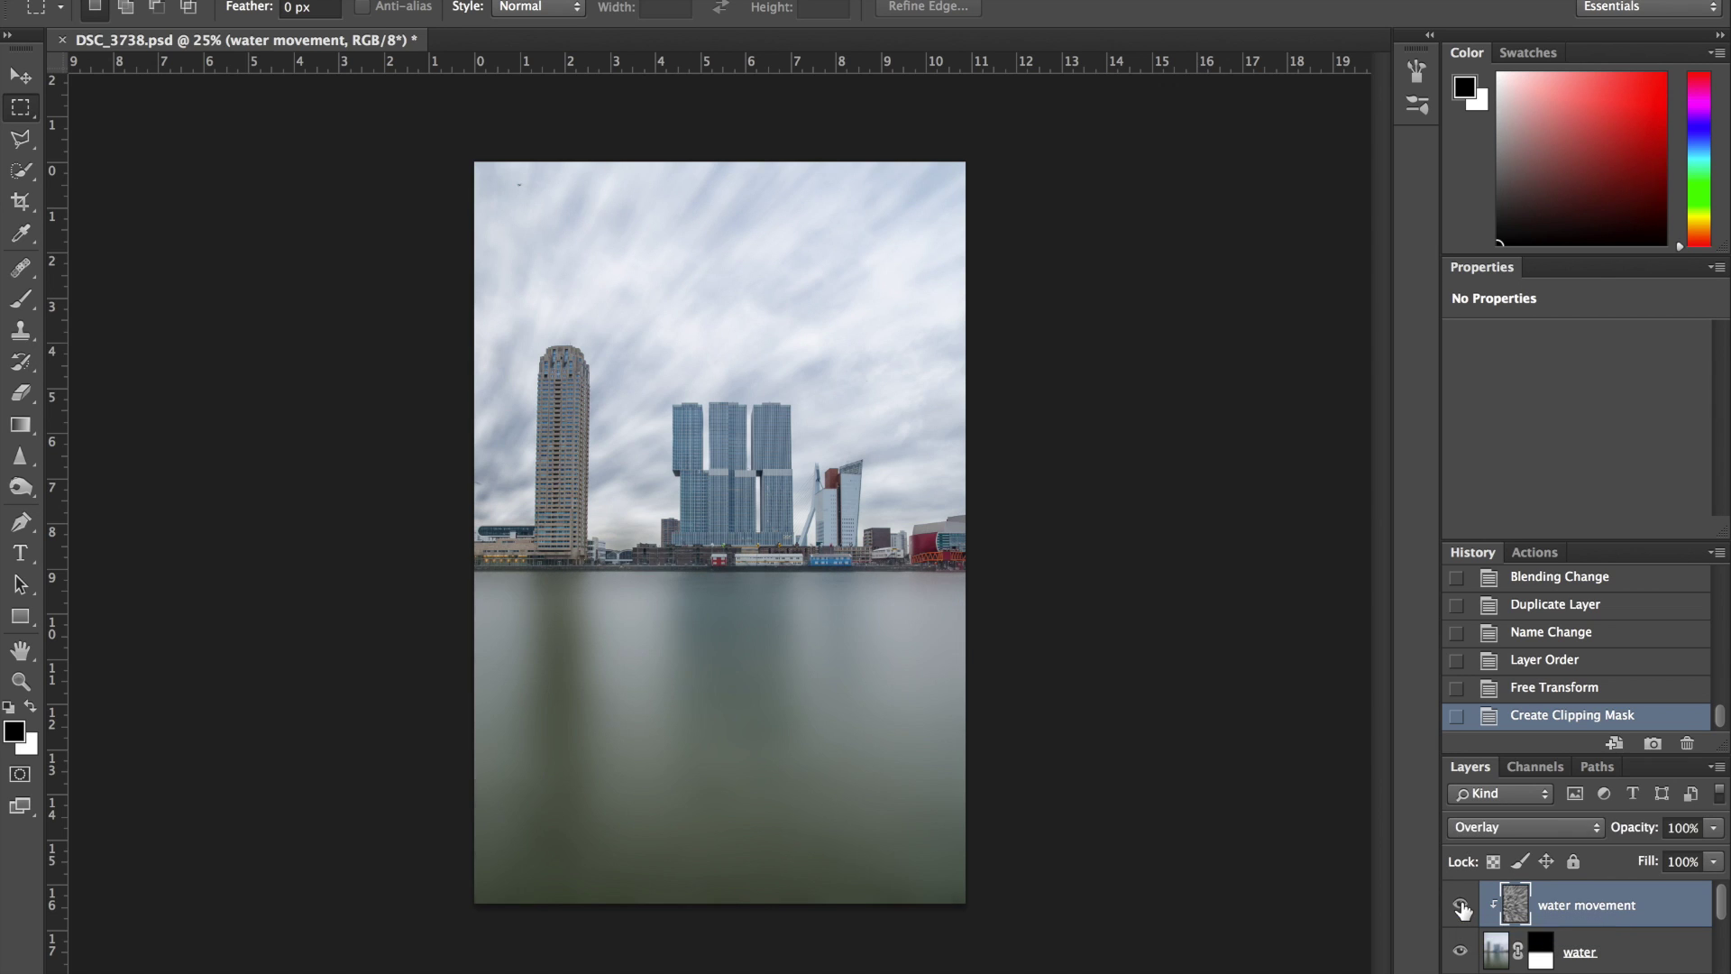
Step: Drop the water movement opacity to 8% and toggle it to compare the water
click(1714, 837)
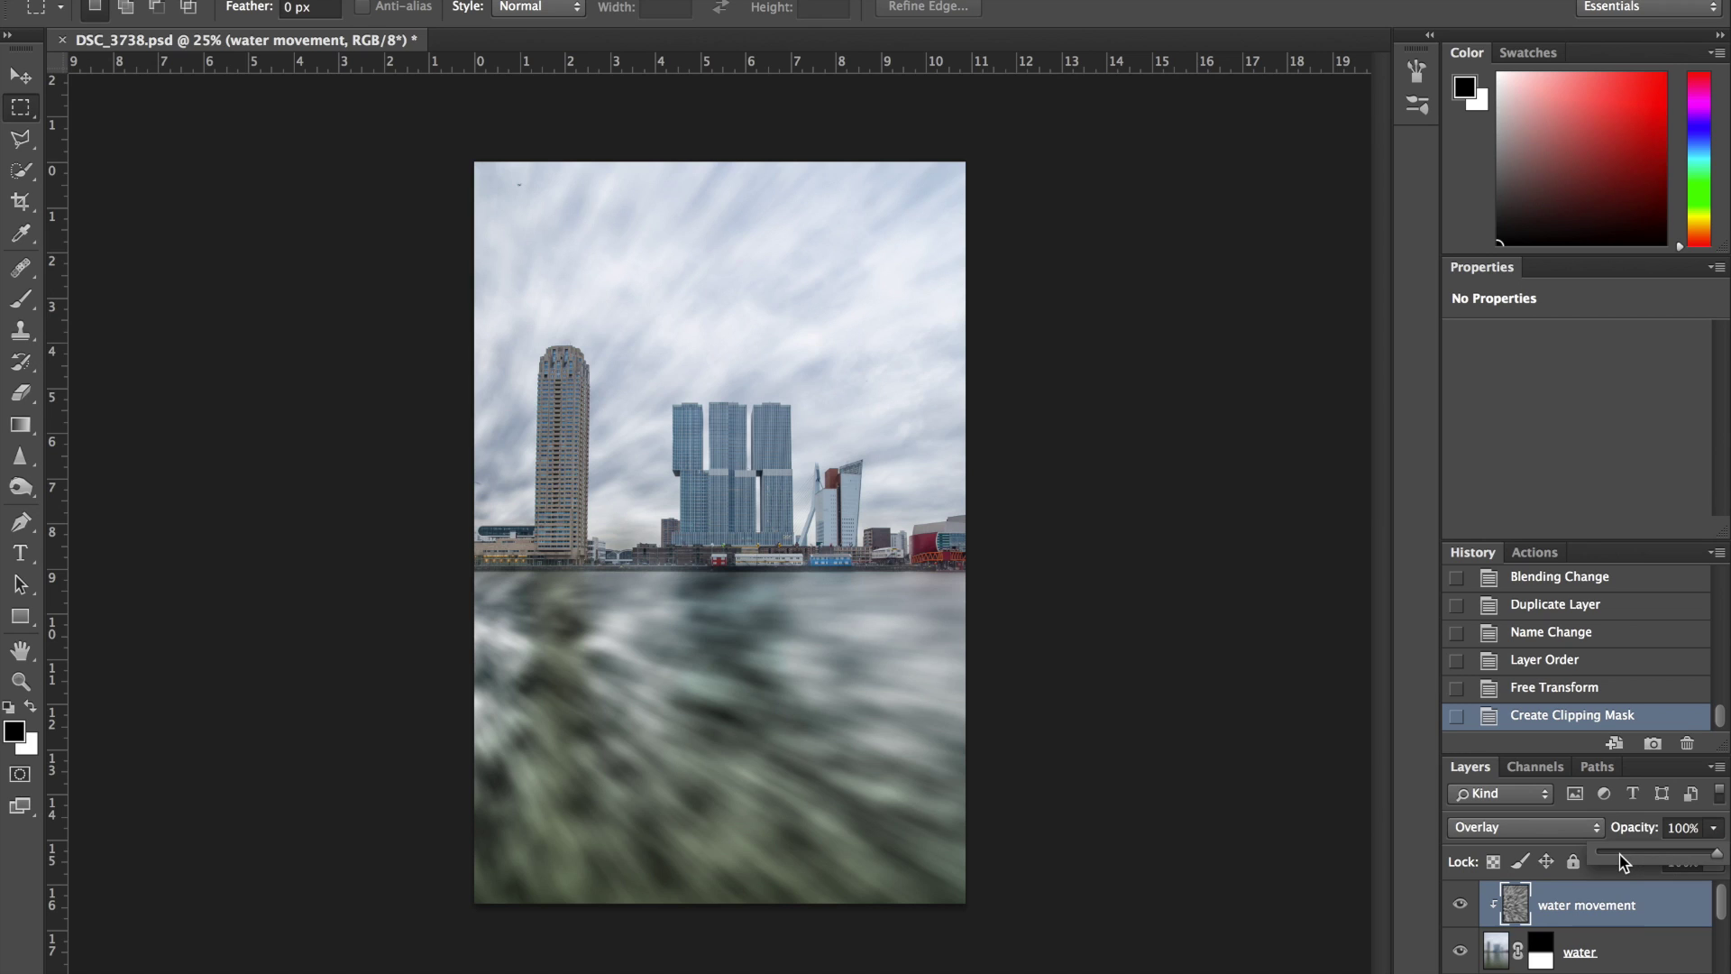
drag(1623, 861, 1612, 861)
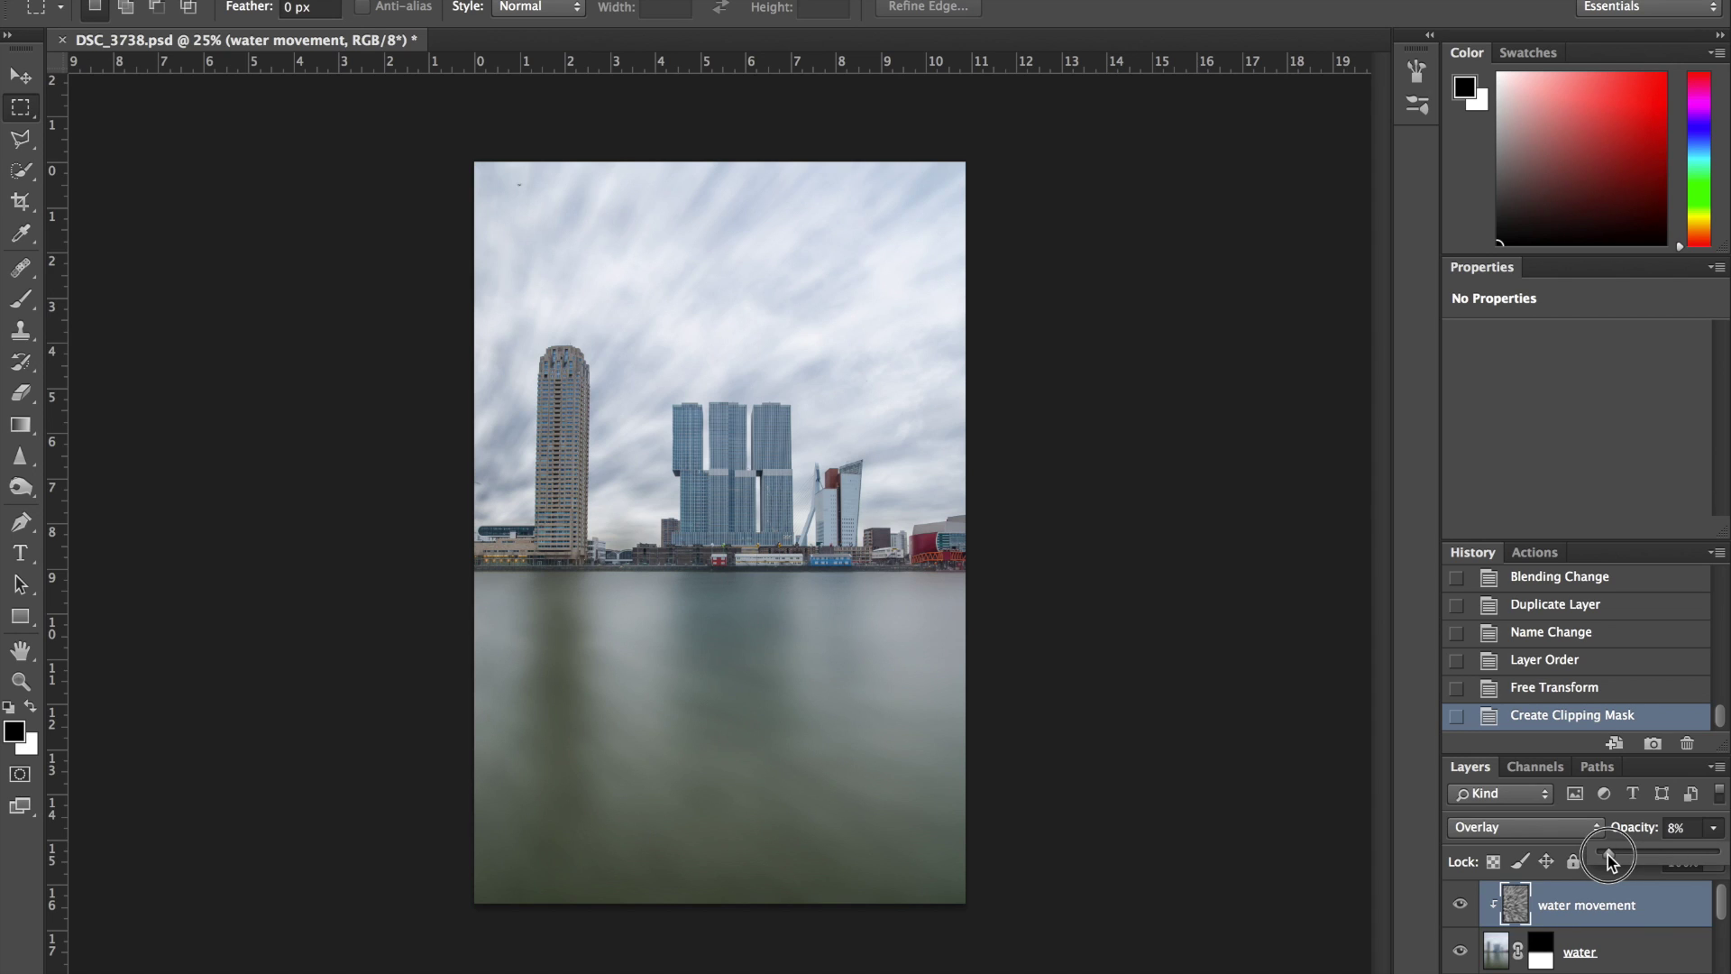
drag(1608, 854, 1608, 854)
click(1459, 904)
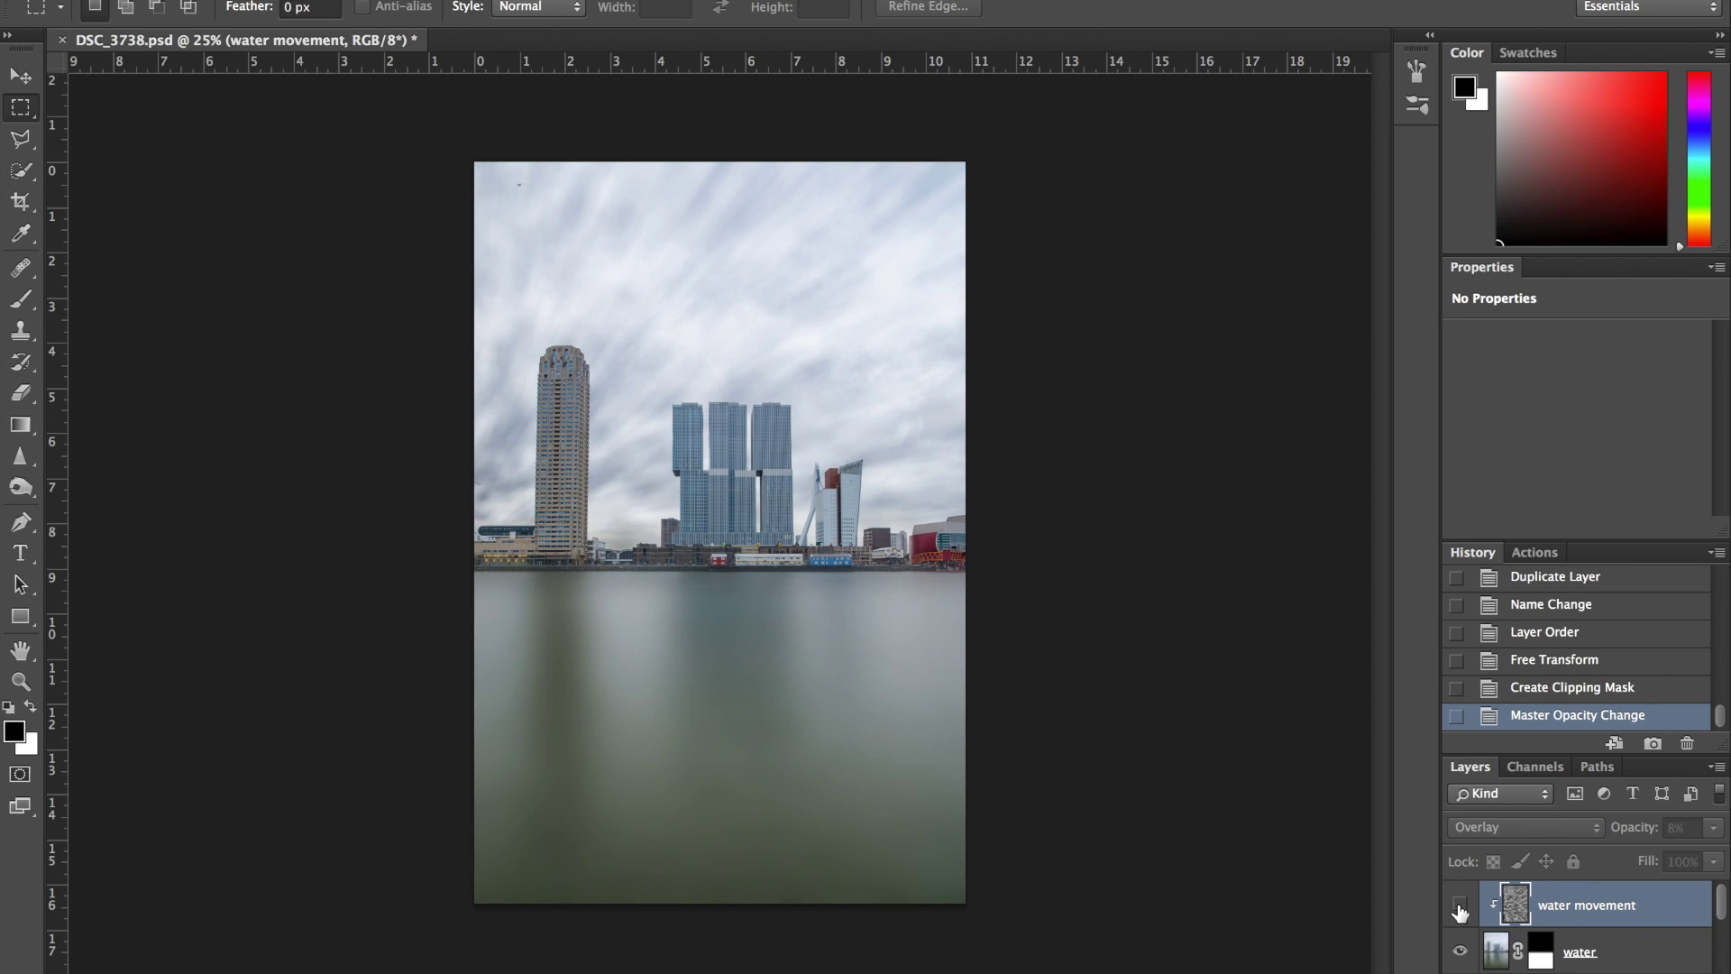
click(1459, 906)
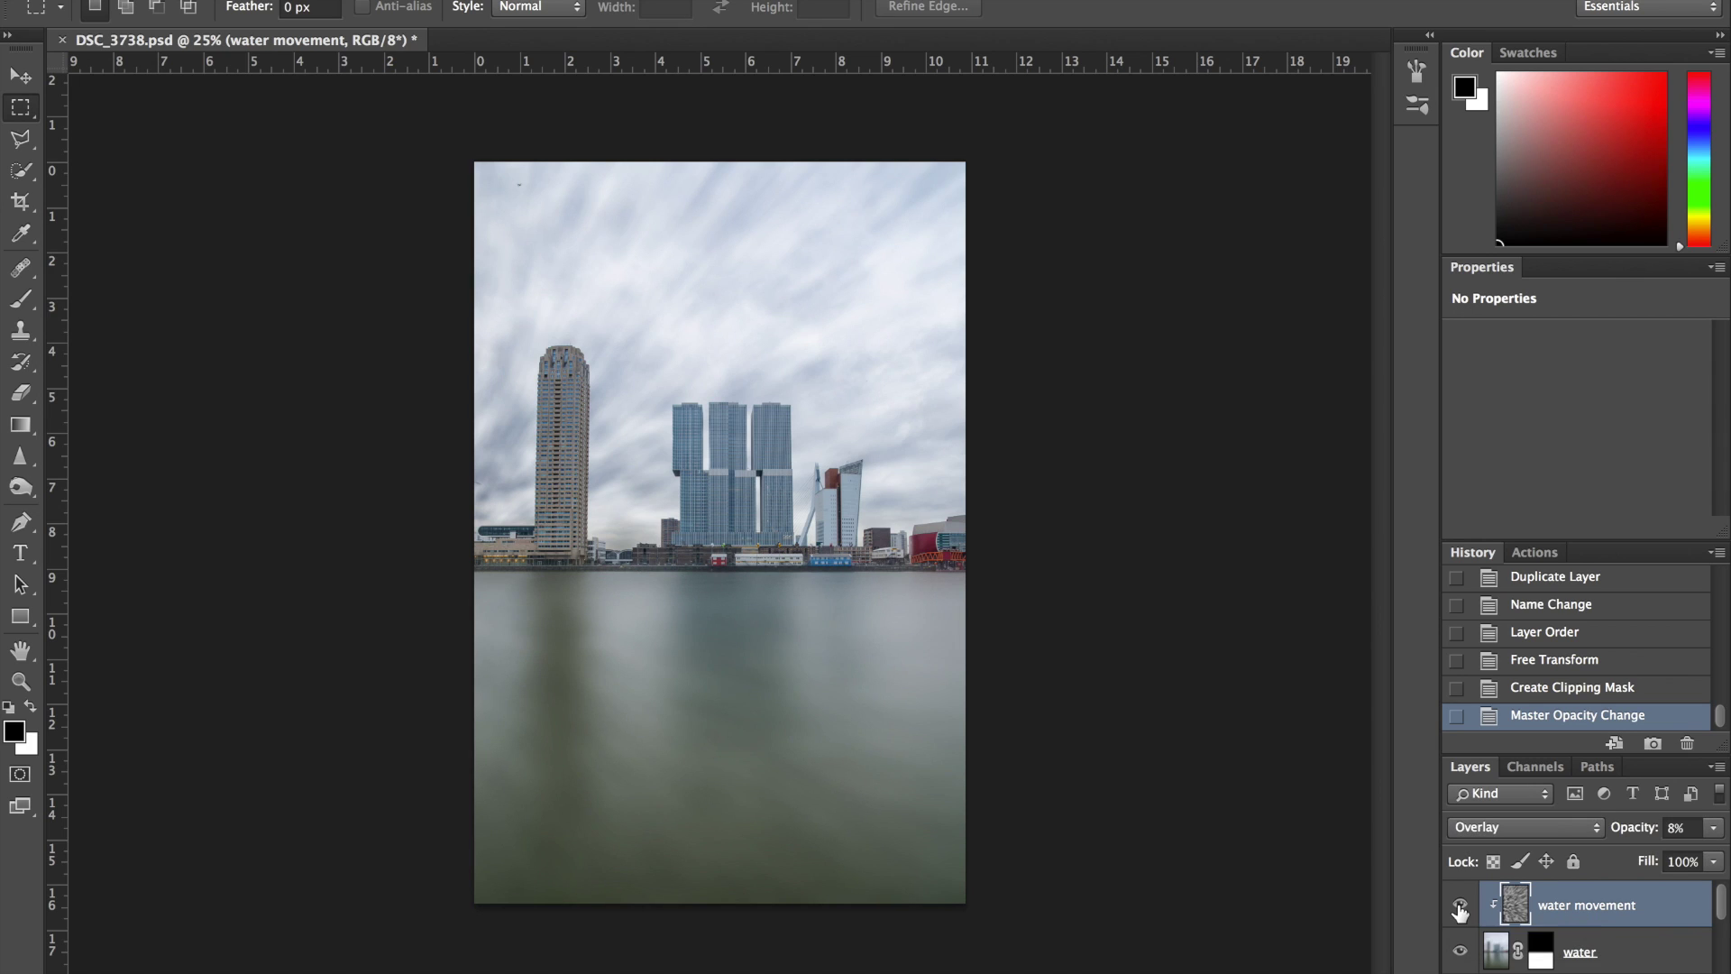
click(1459, 906)
click(1459, 906)
scroll(1613, 930, down, 1)
scroll(1613, 931, up, 1)
Step: Add two Black & White adjustment layers from the adjustment list
click(1550, 972)
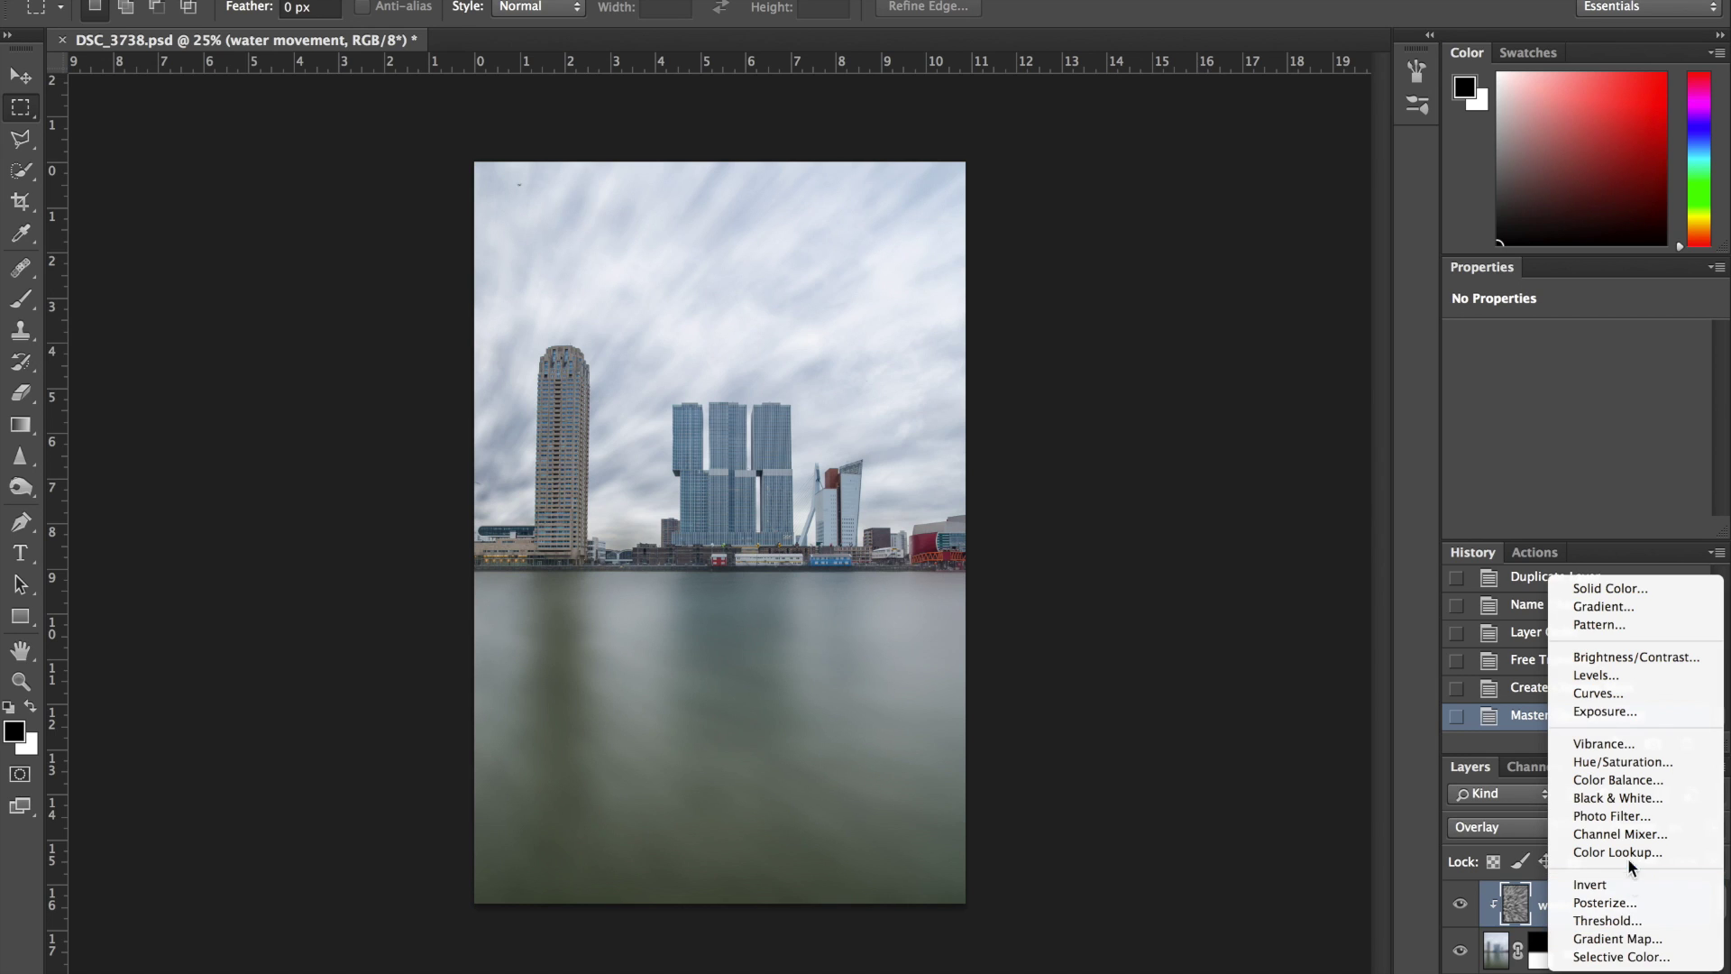
click(1633, 800)
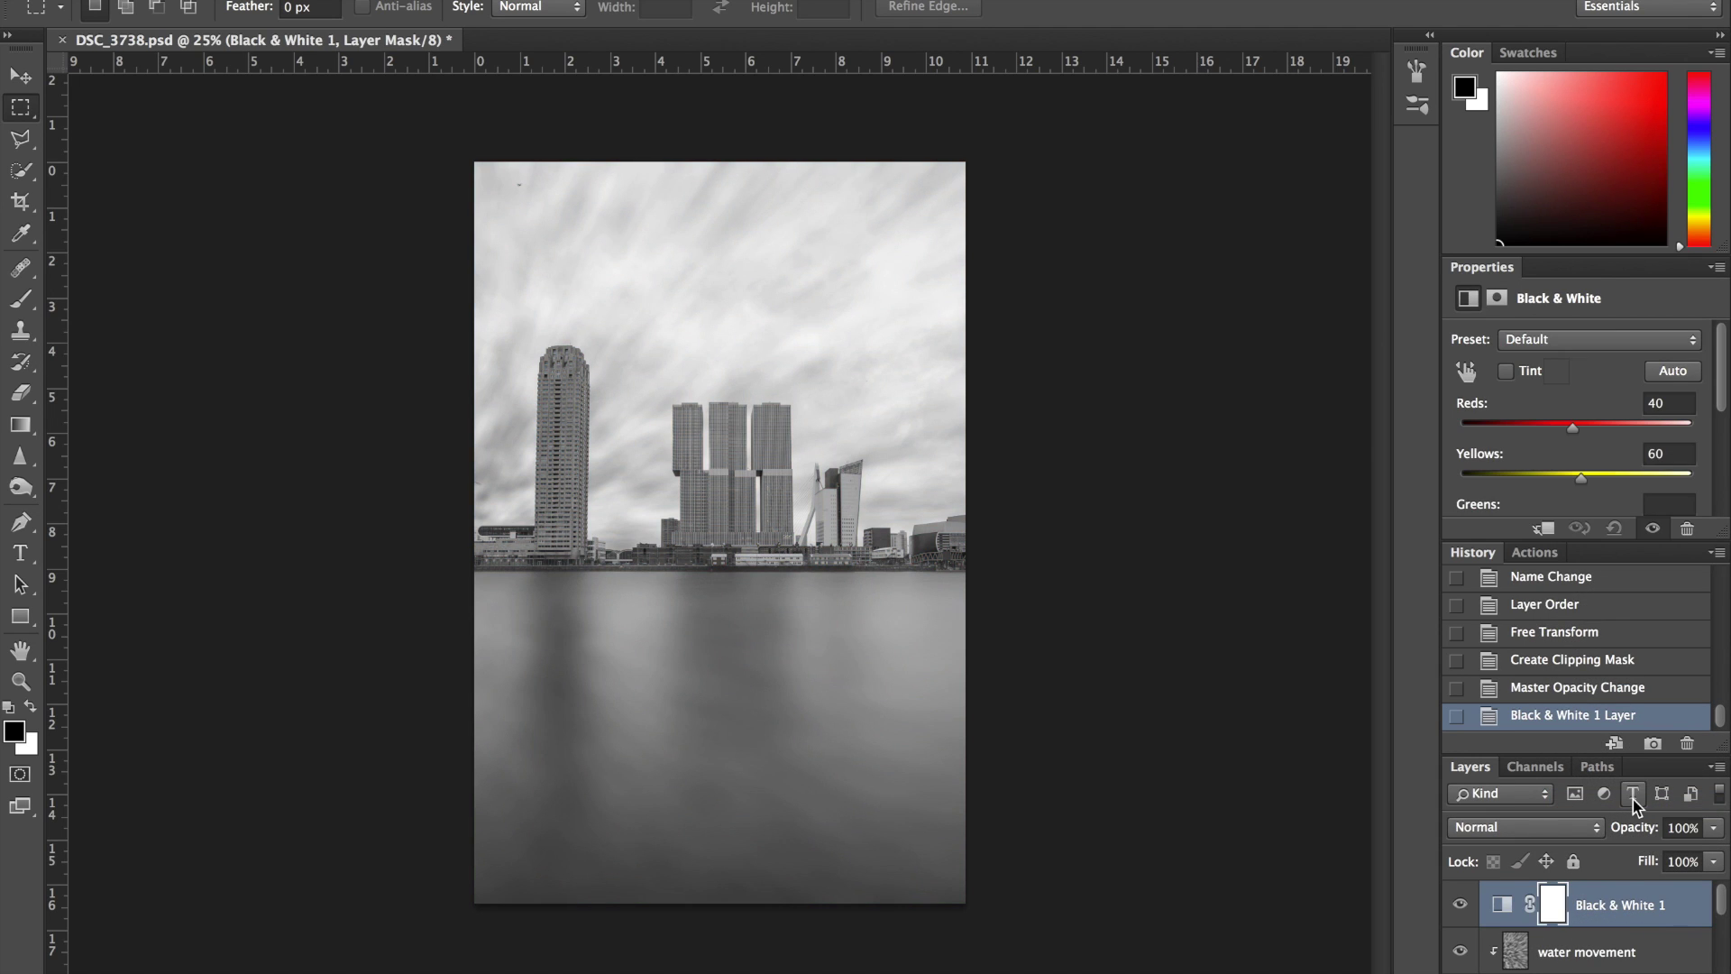
click(1586, 970)
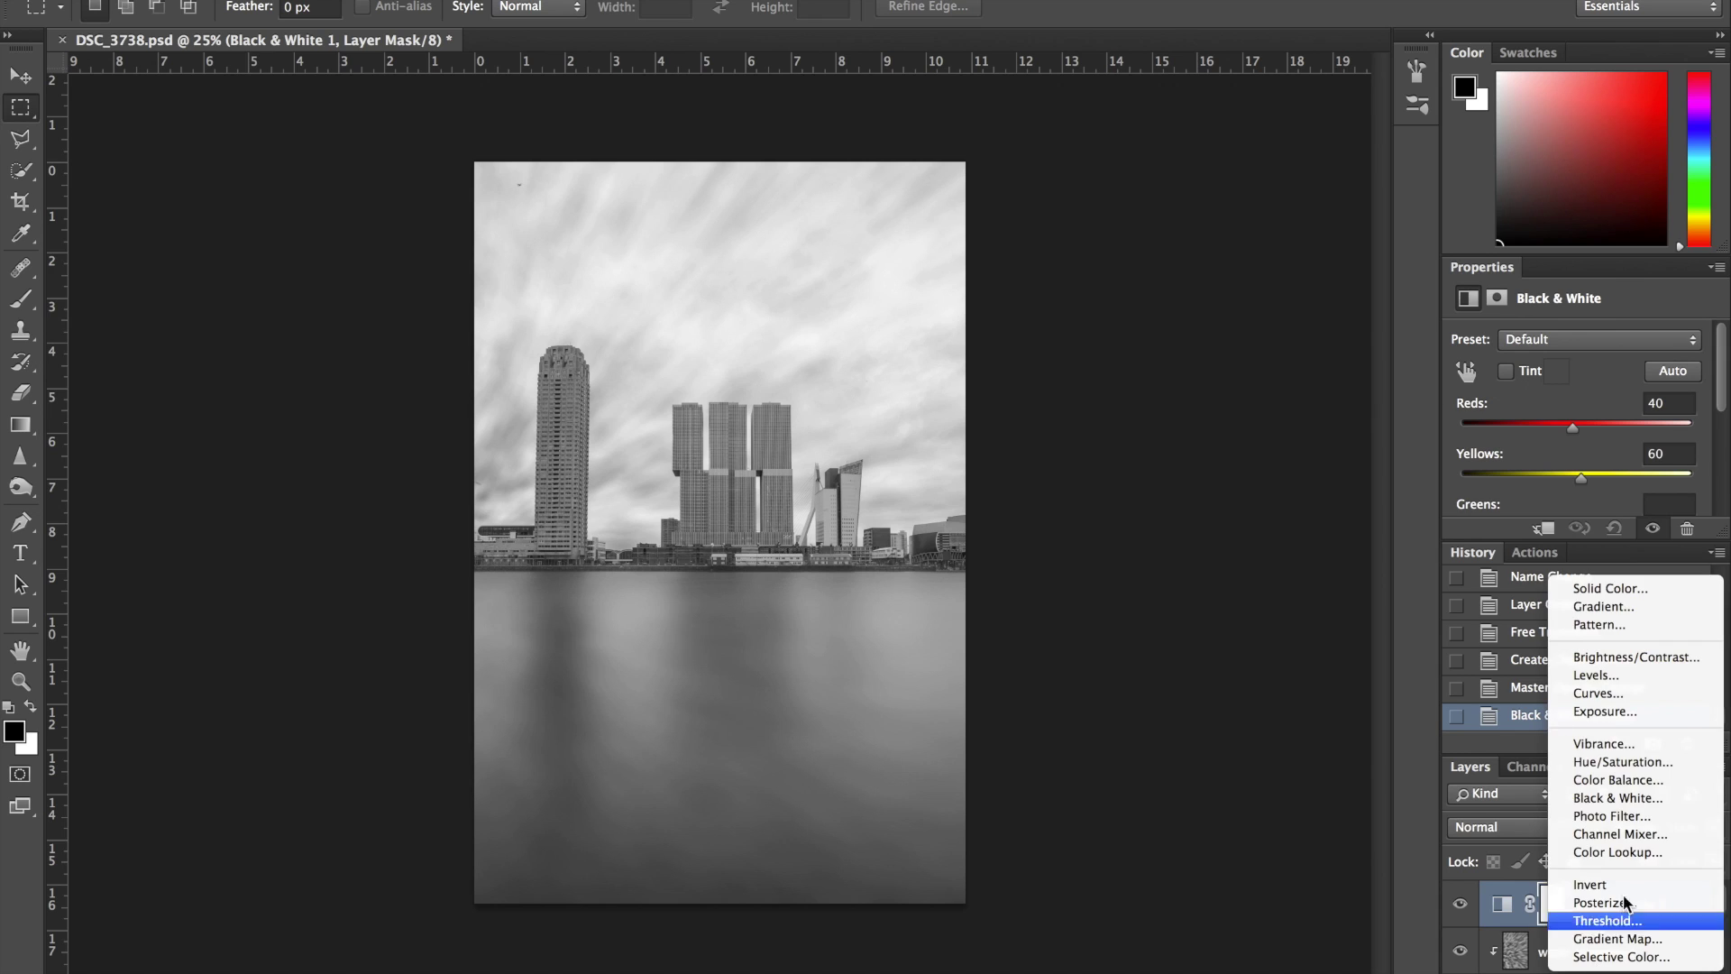
click(1651, 799)
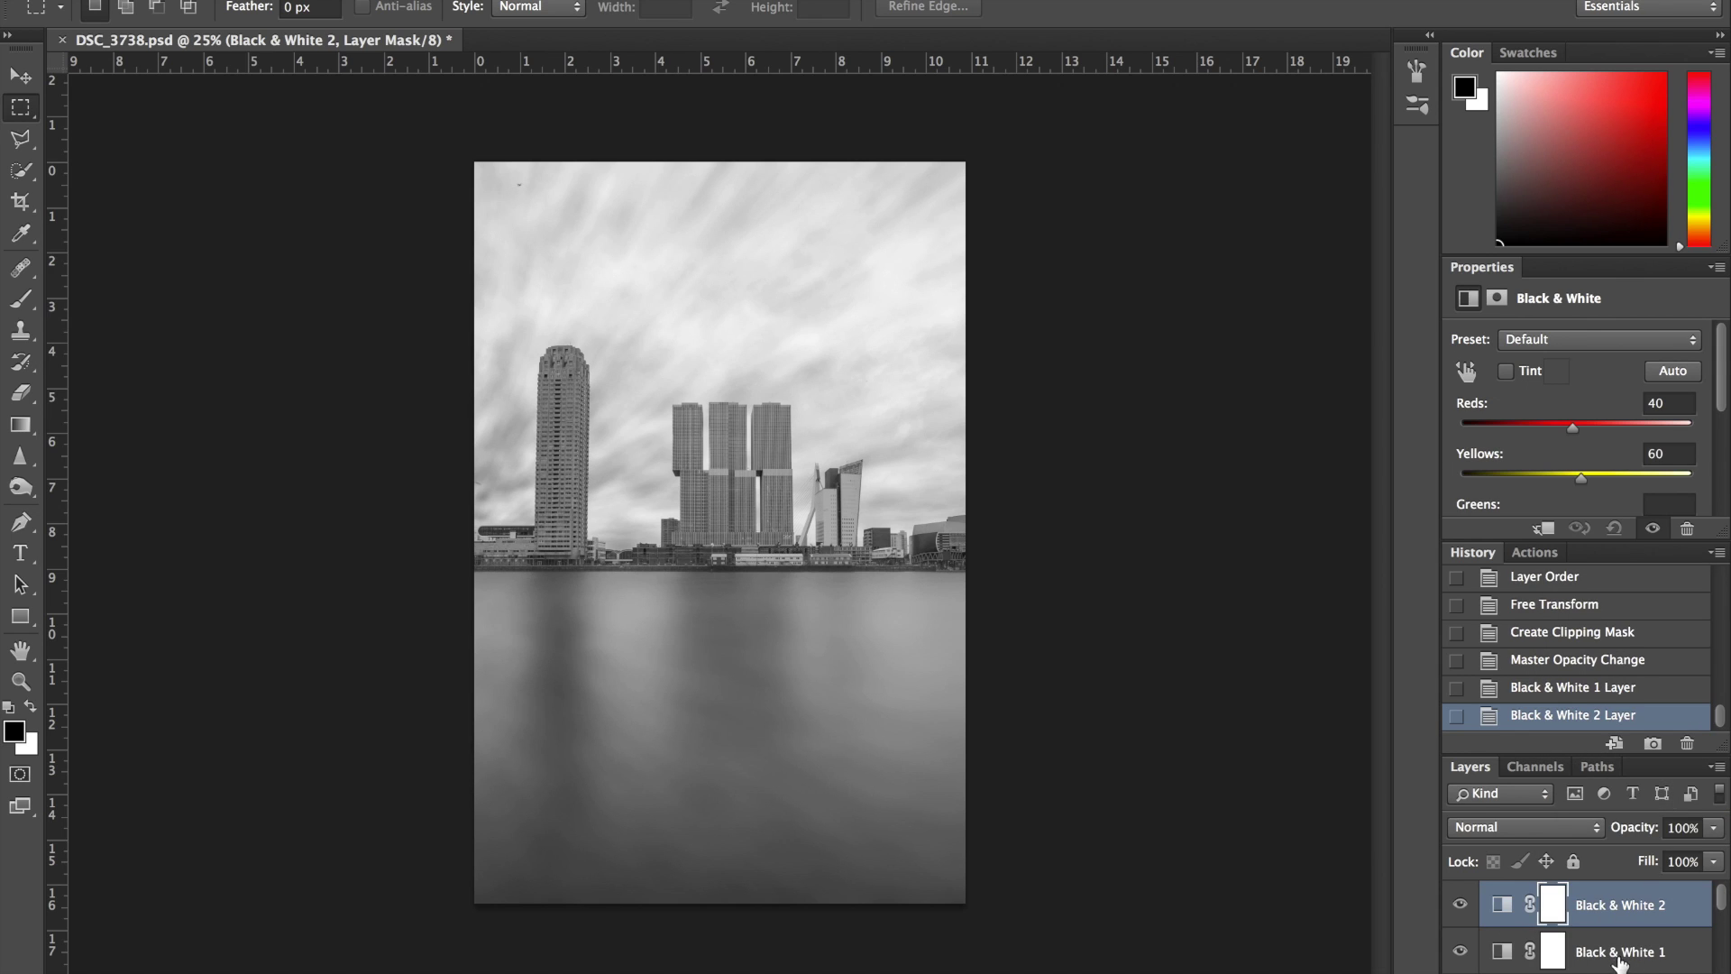
Step: Rename the Black & White 1 layer to 'contrast'
click(1618, 951)
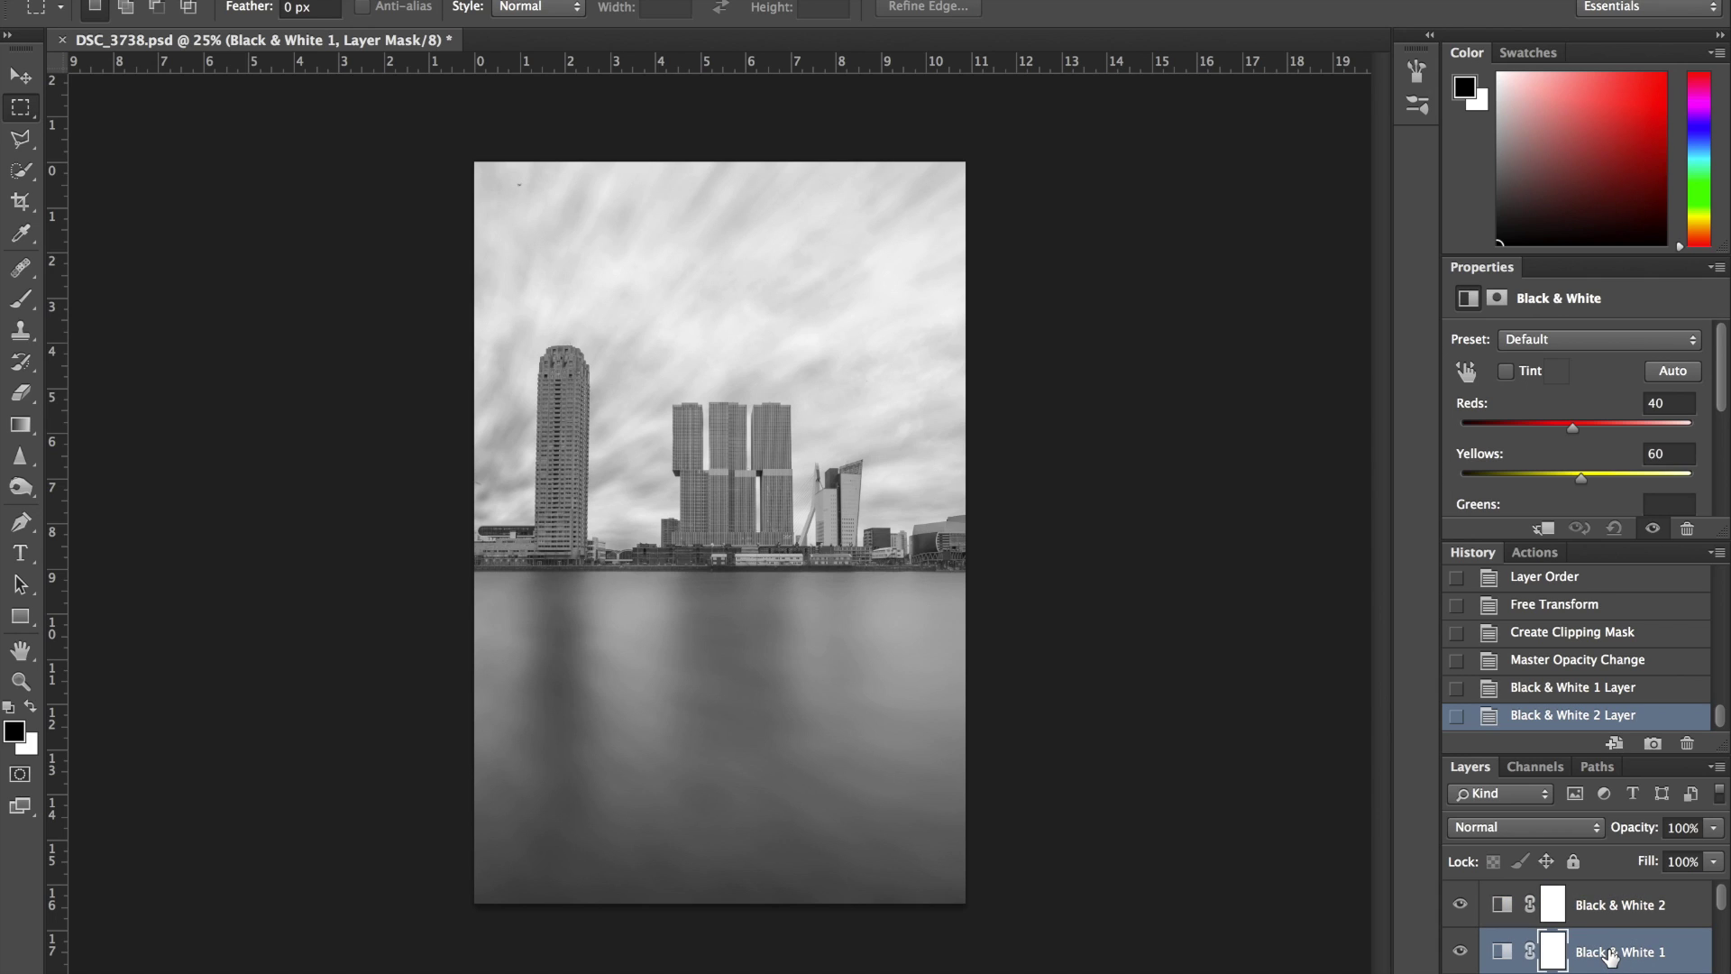
double_click(1611, 954)
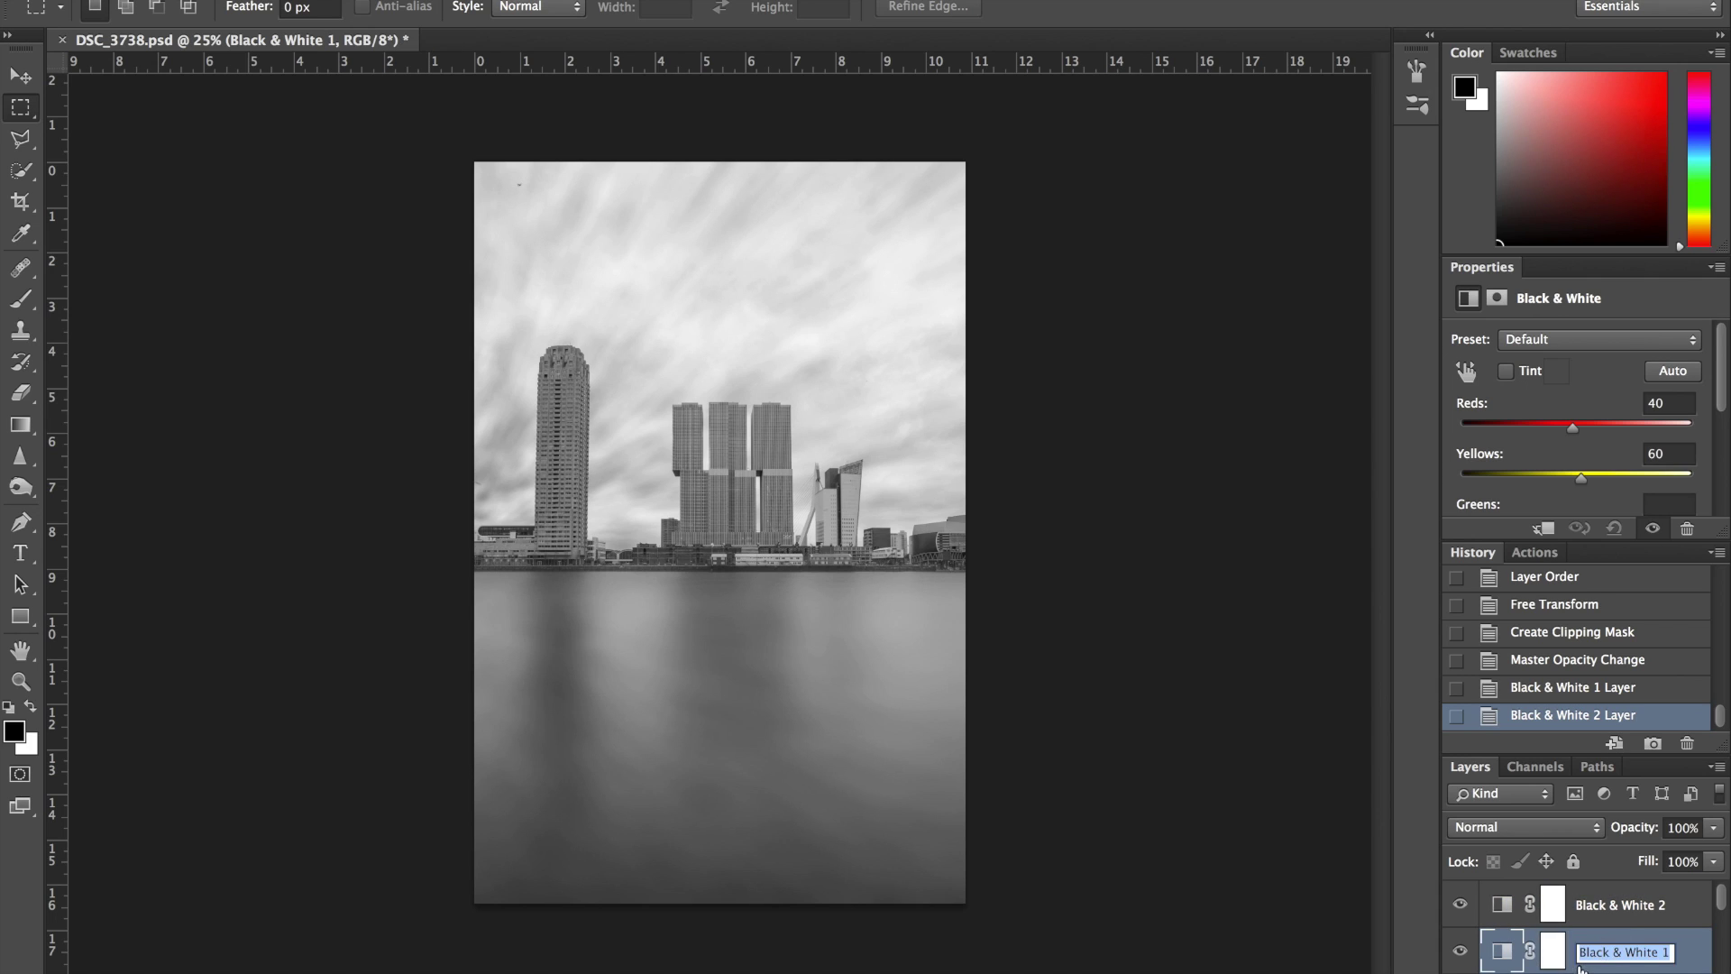
text(contrast)
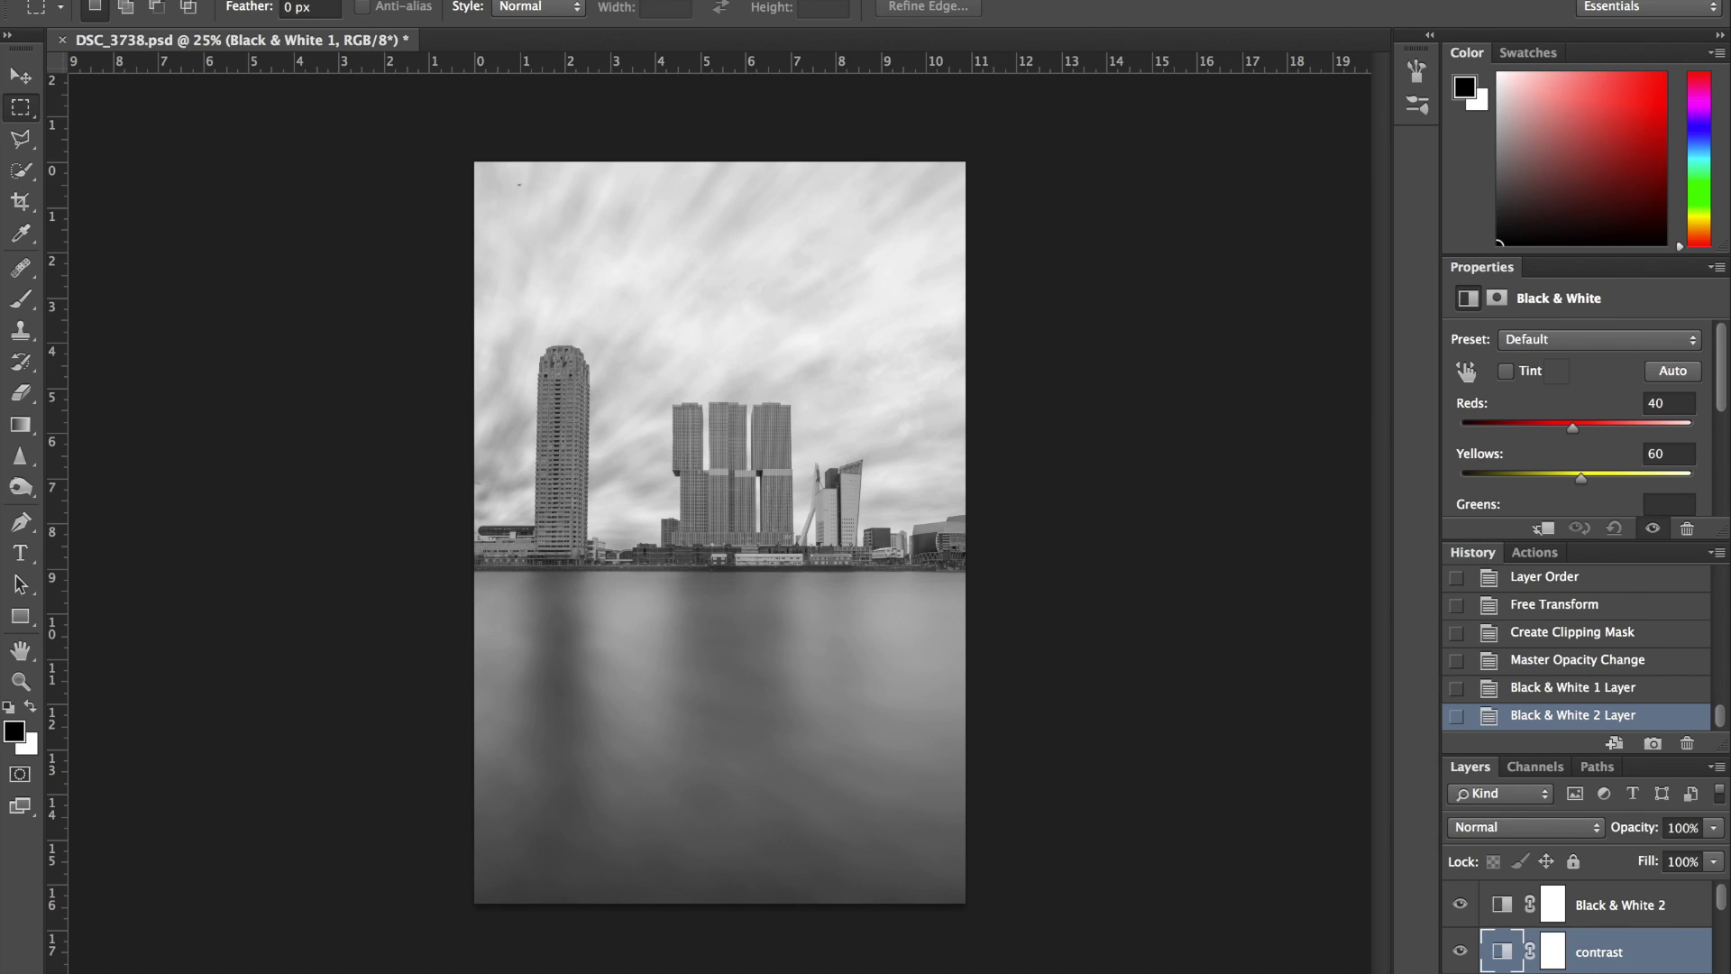
key(Return)
Step: Set the contrast layer to Soft Light blending and toggle it to compare
click(1502, 834)
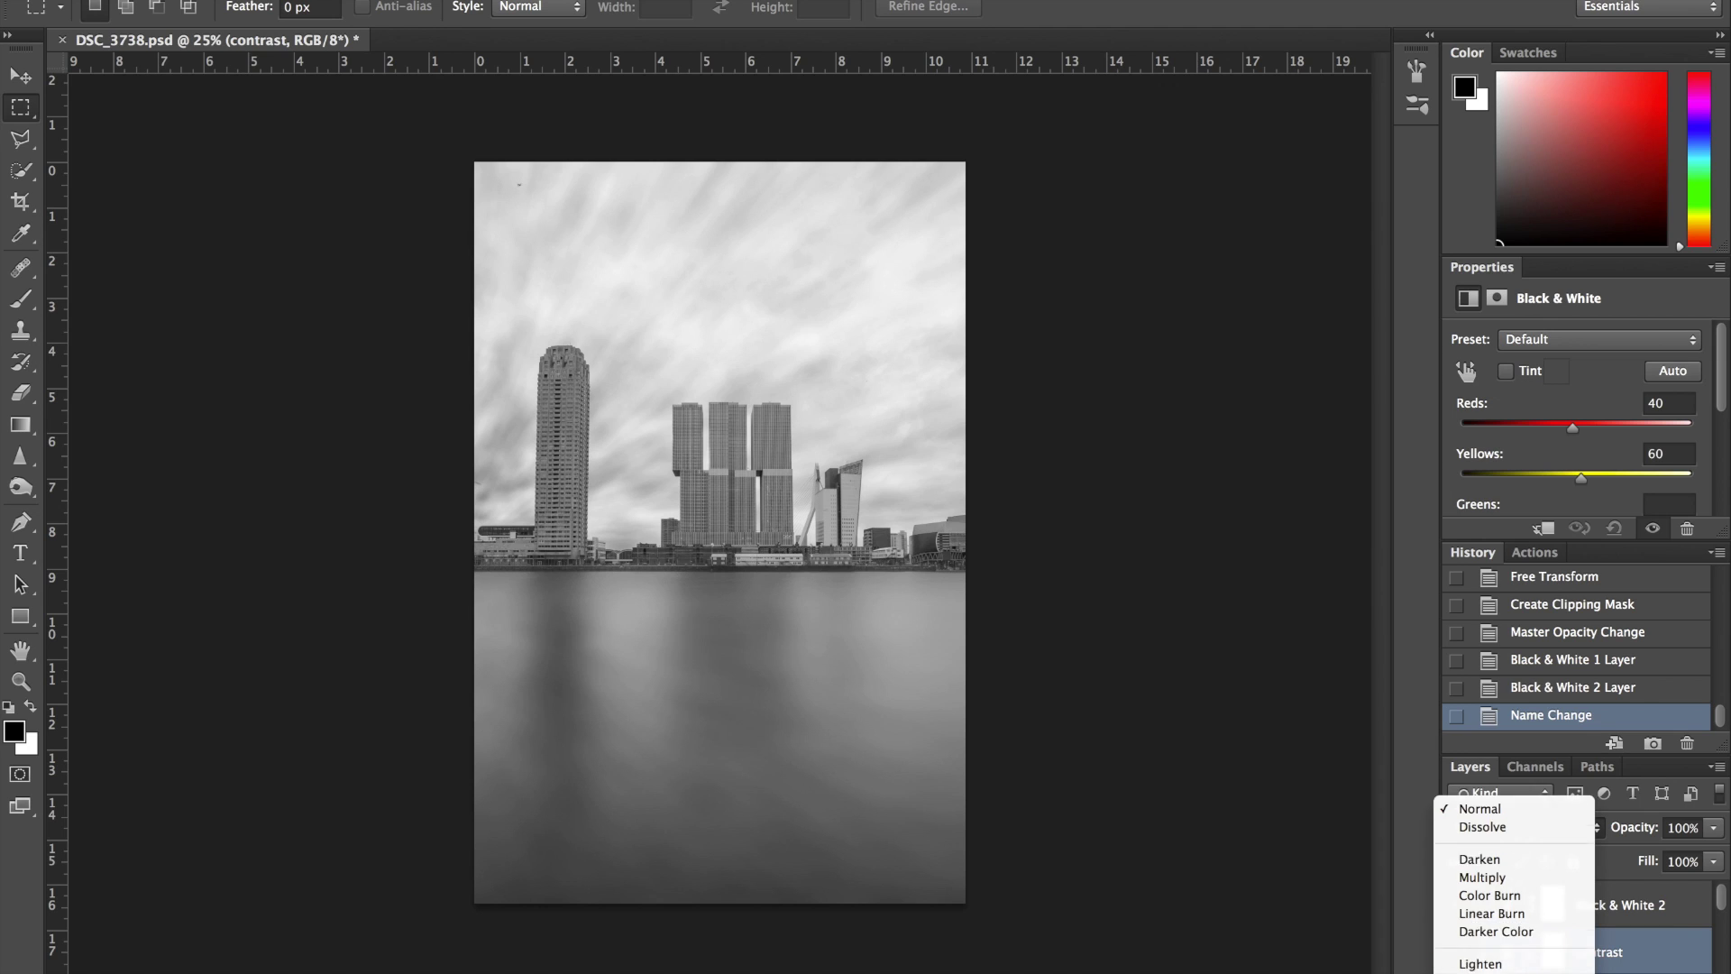
mouse_move(1515, 969)
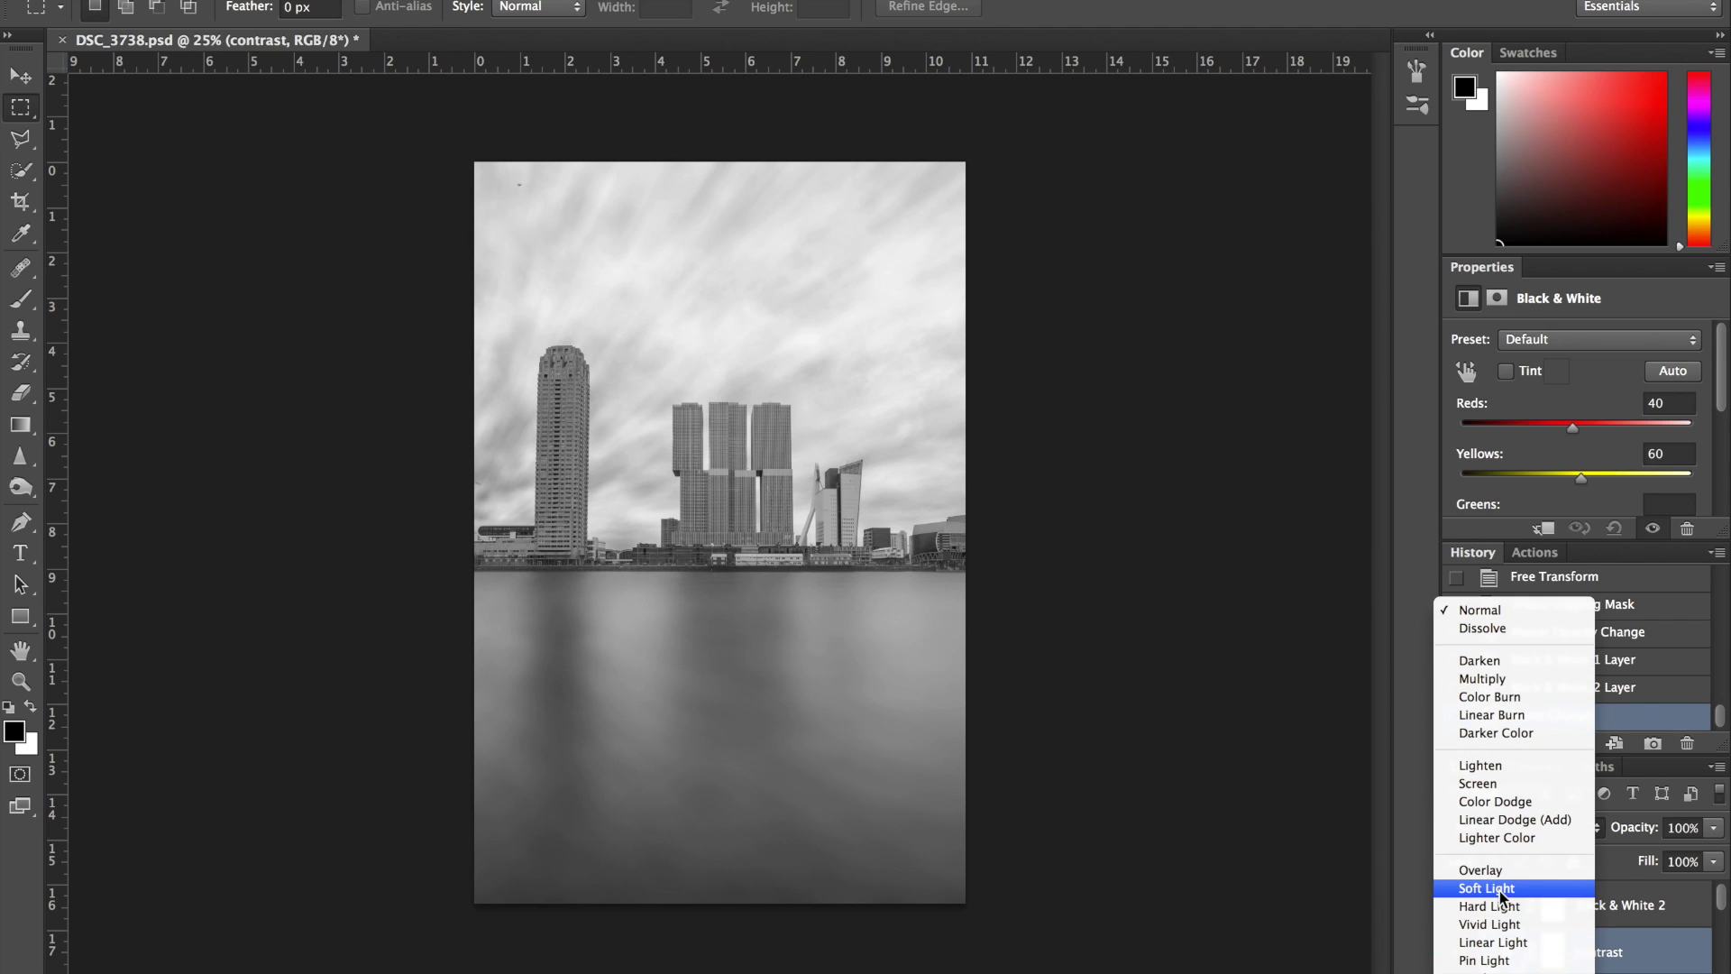
click(1501, 890)
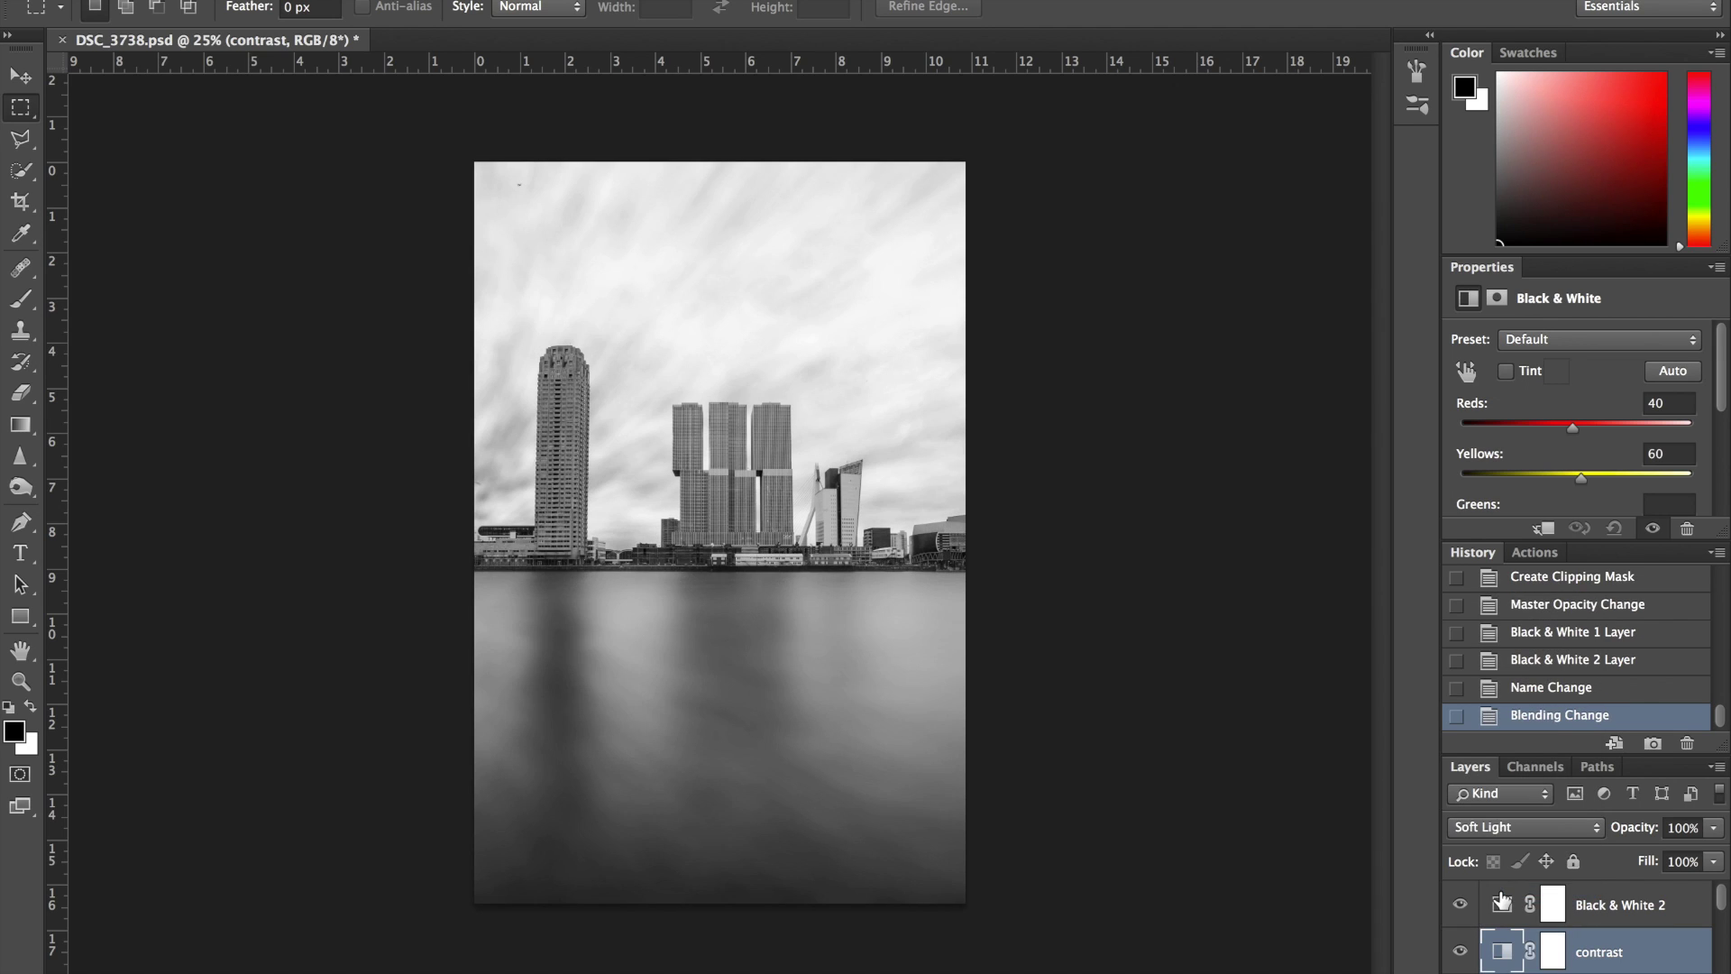
click(1460, 951)
click(1460, 951)
click(1460, 951)
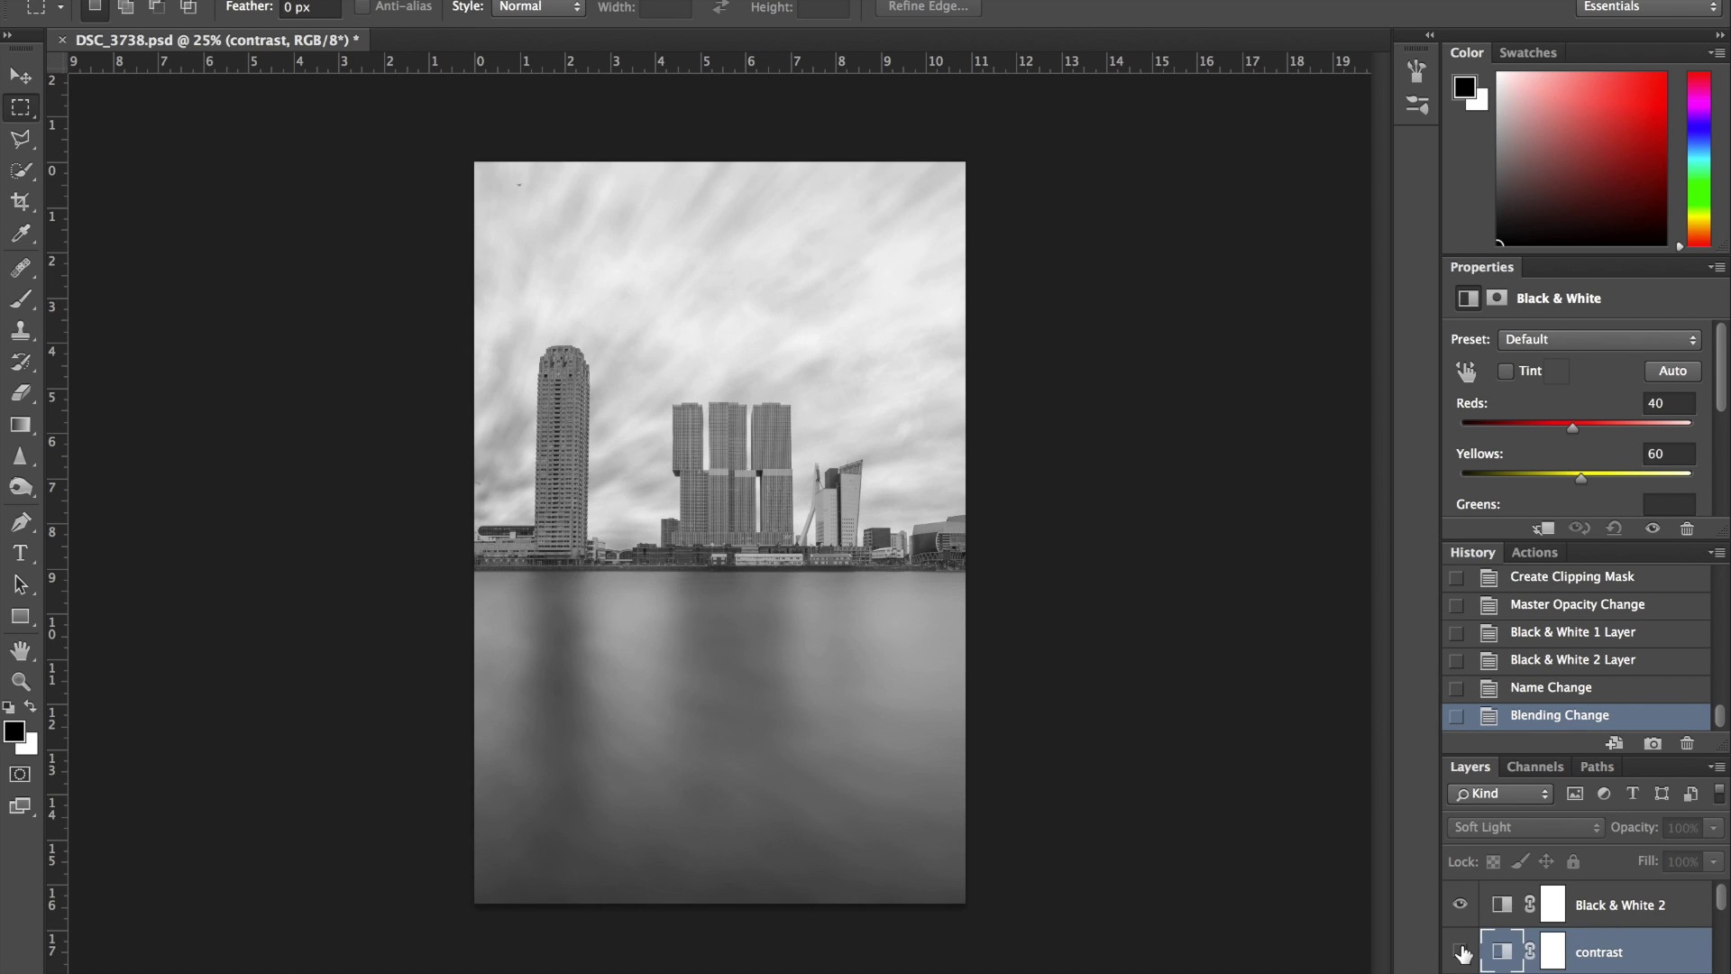
click(1460, 951)
click(1460, 951)
click(1460, 951)
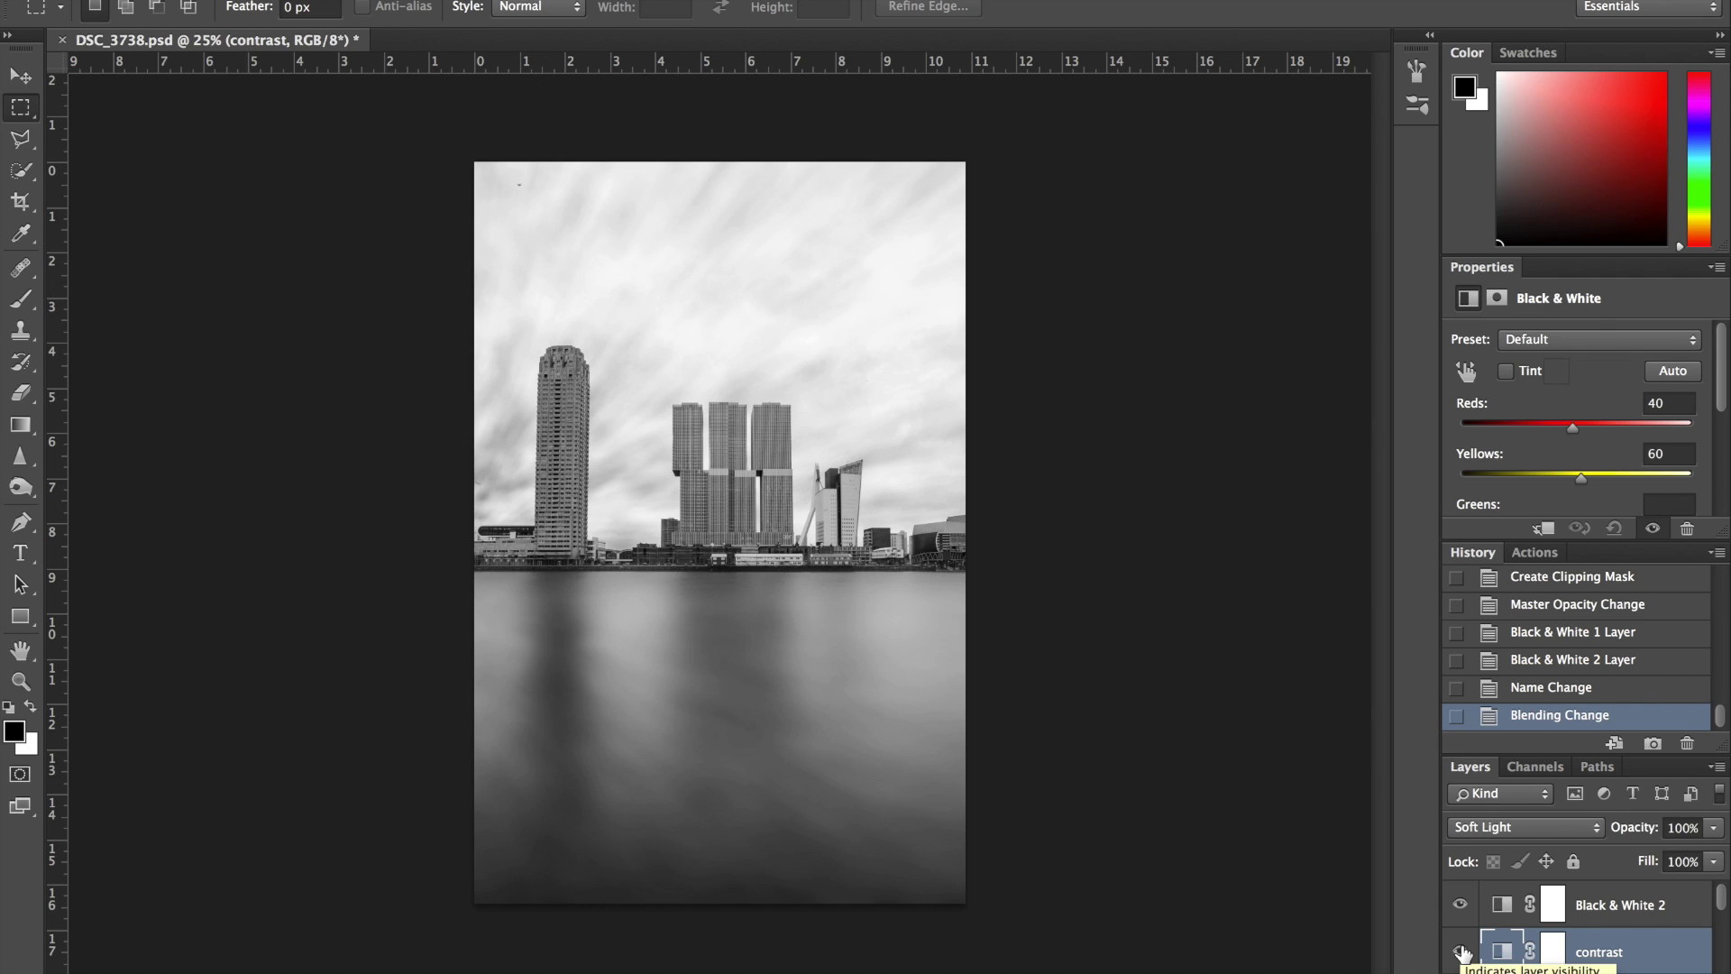
Step: Toggle Black & White 2 to compare against the colour original
click(1627, 906)
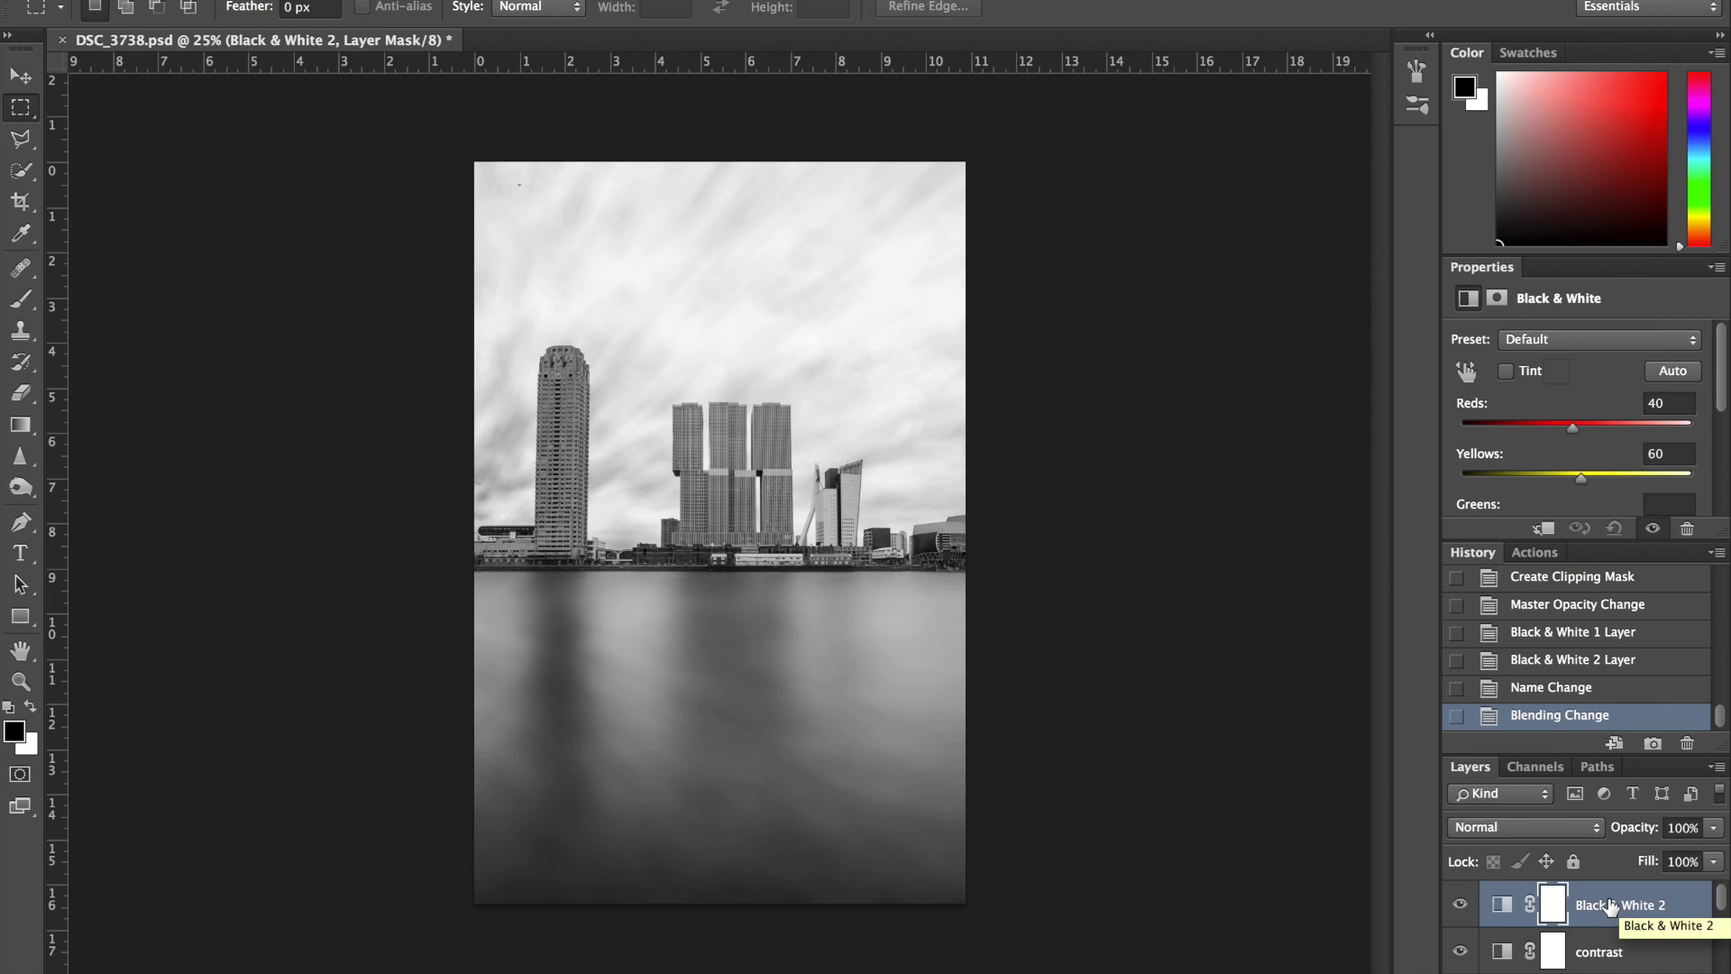
click(1461, 904)
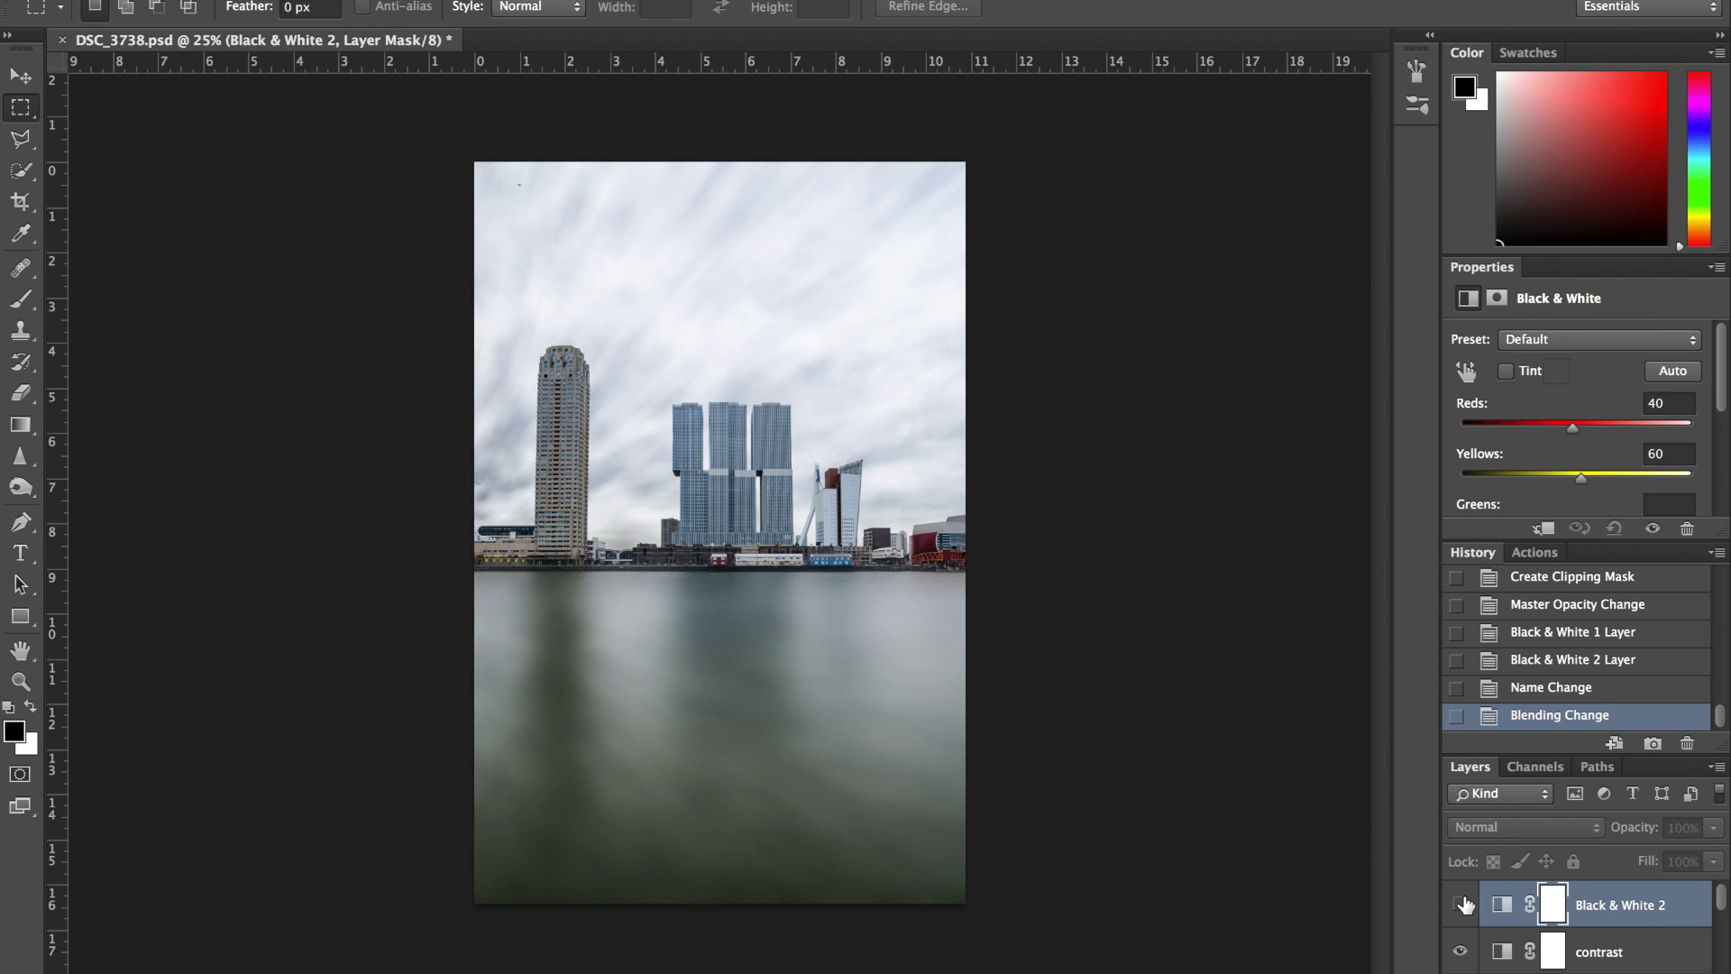
click(1461, 905)
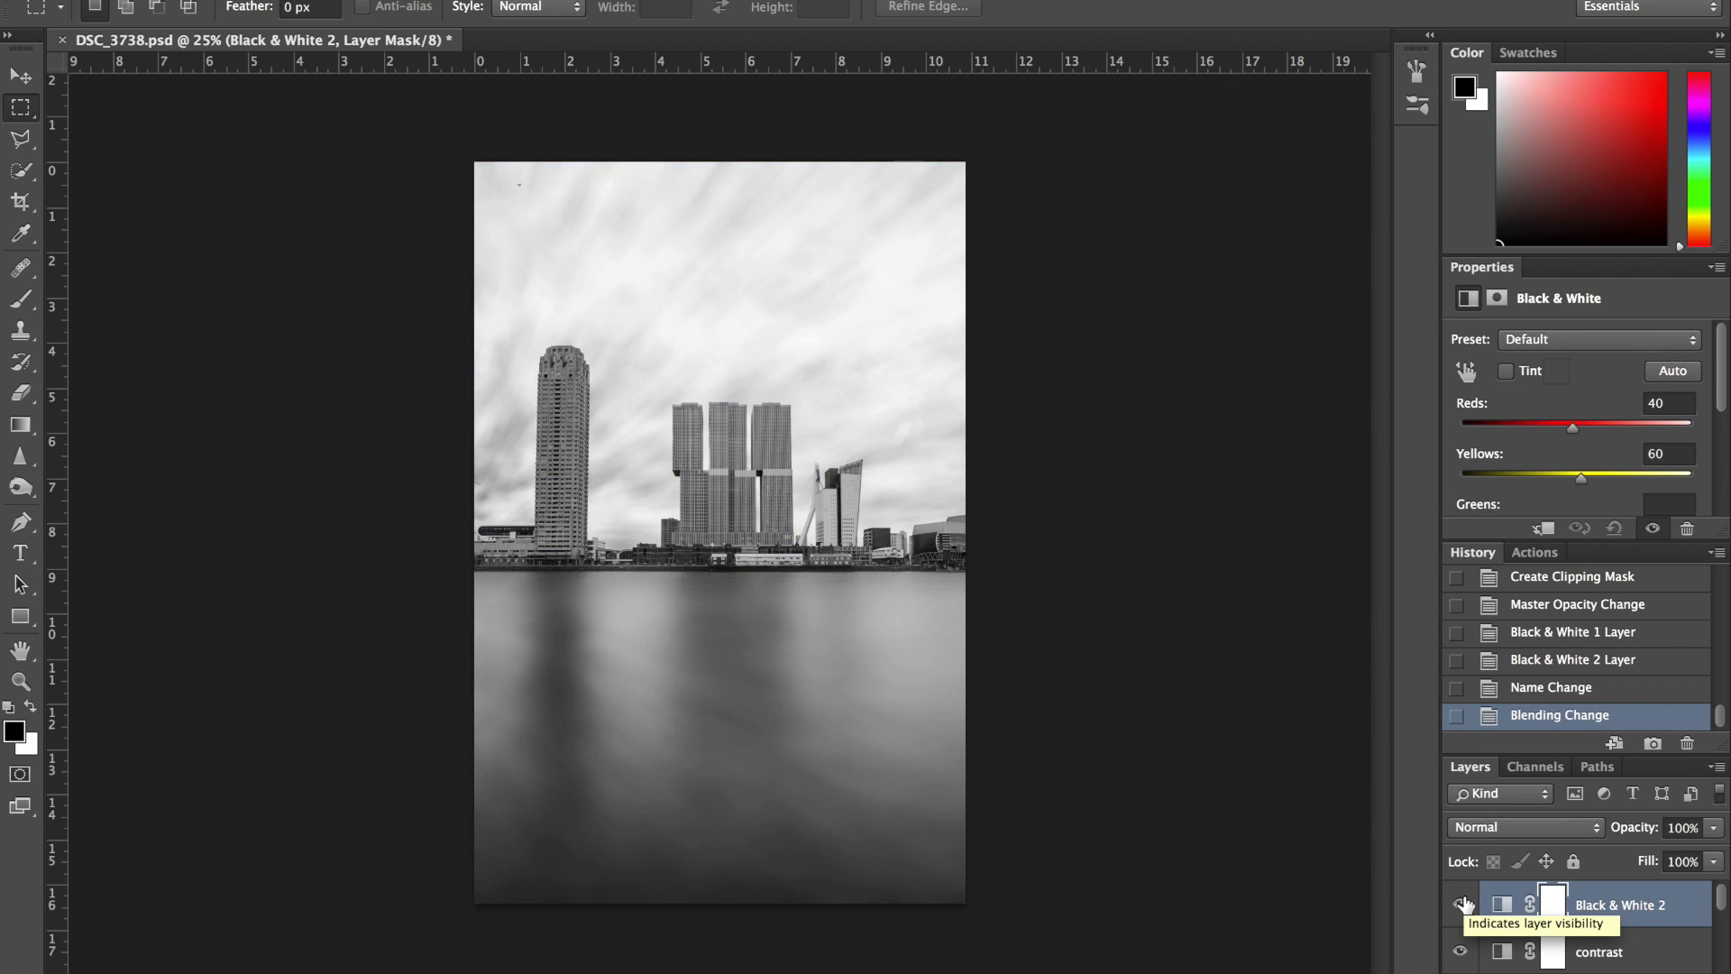
Step: Lower the contrast layer's opacity to 76%
click(1646, 948)
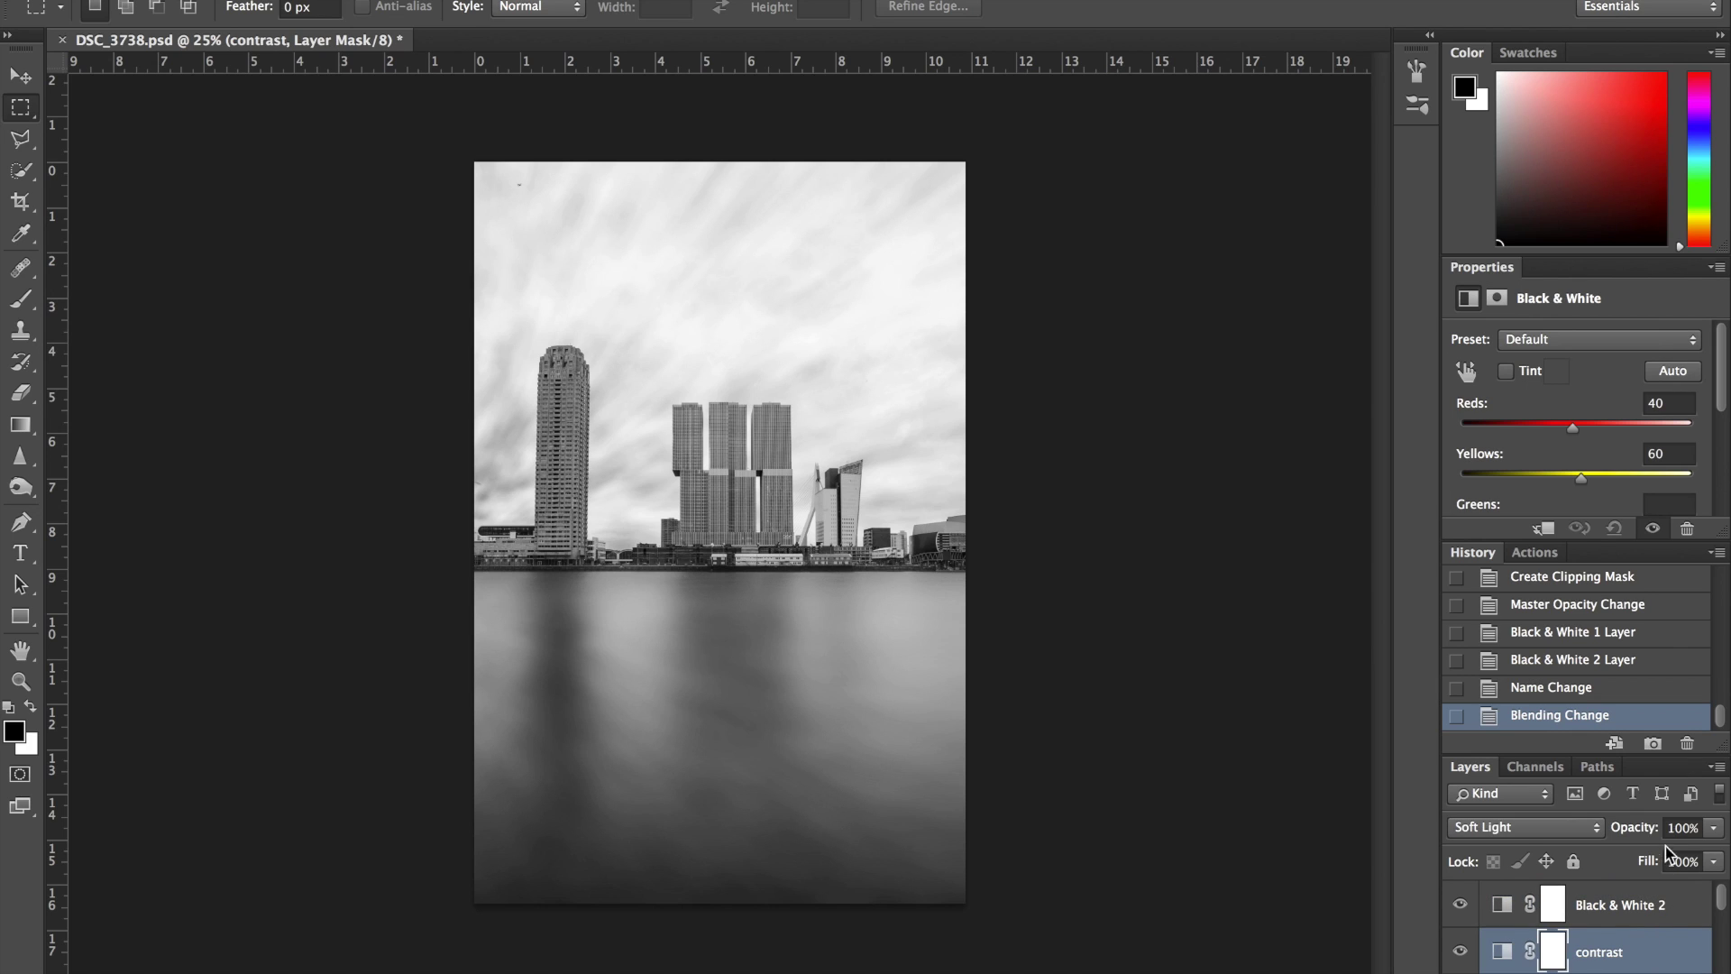
click(1713, 826)
drag(1706, 851, 1689, 857)
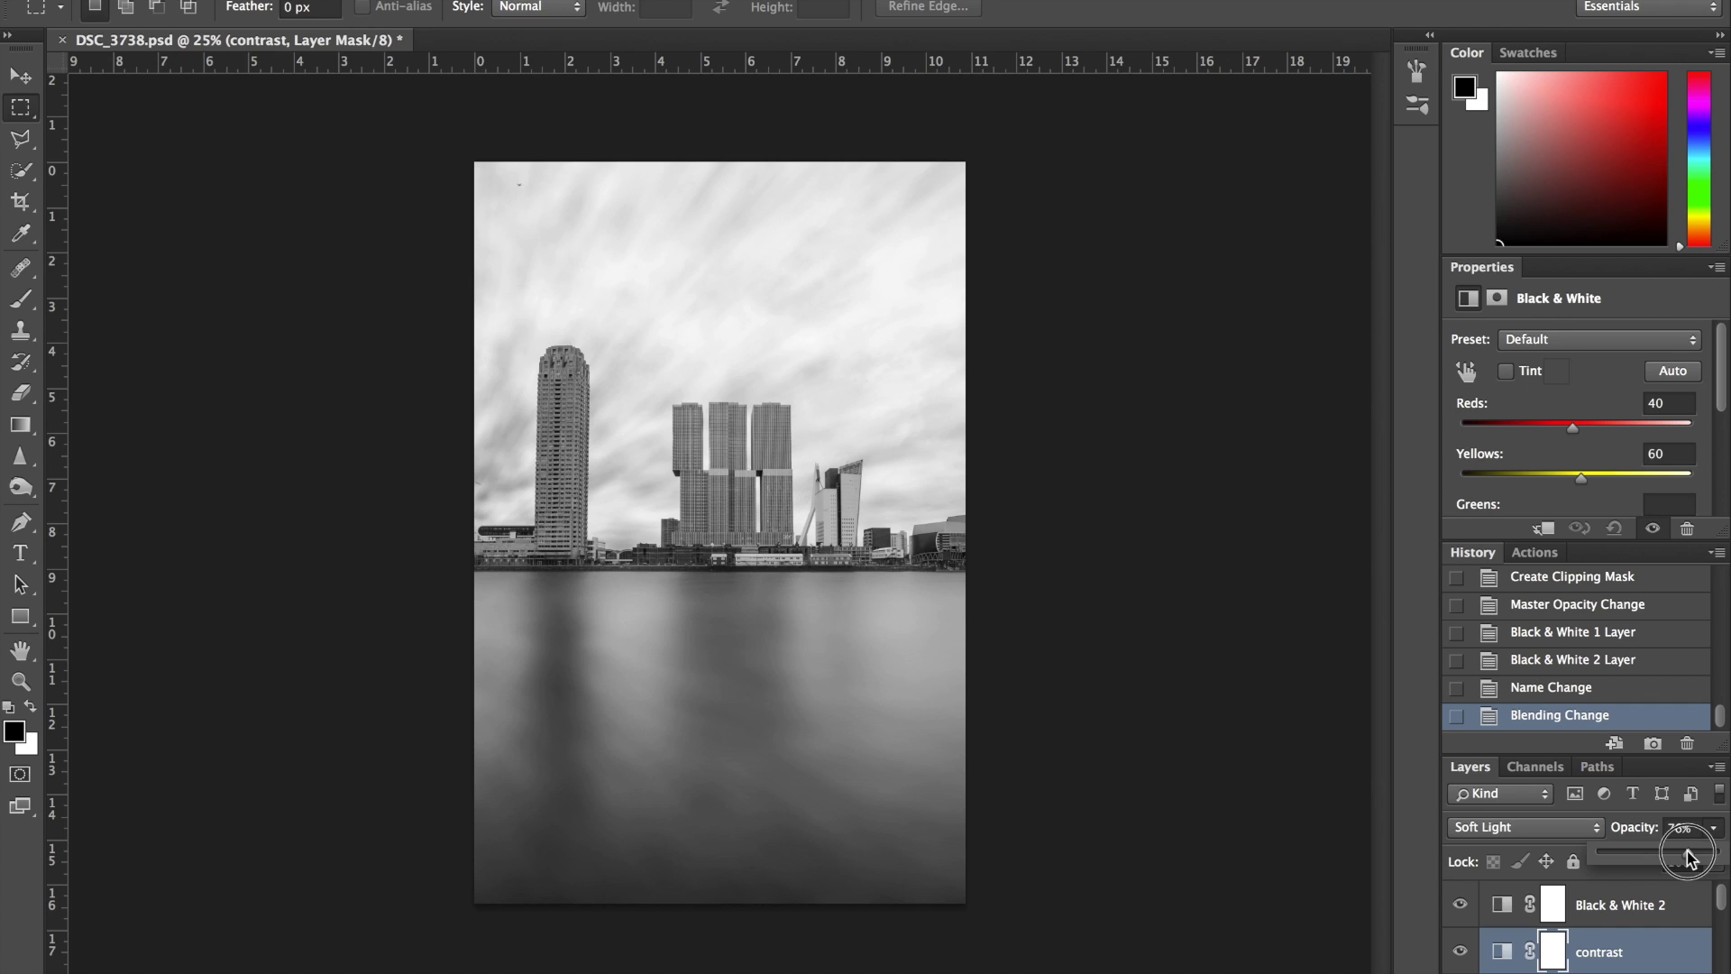
drag(1688, 857, 1688, 856)
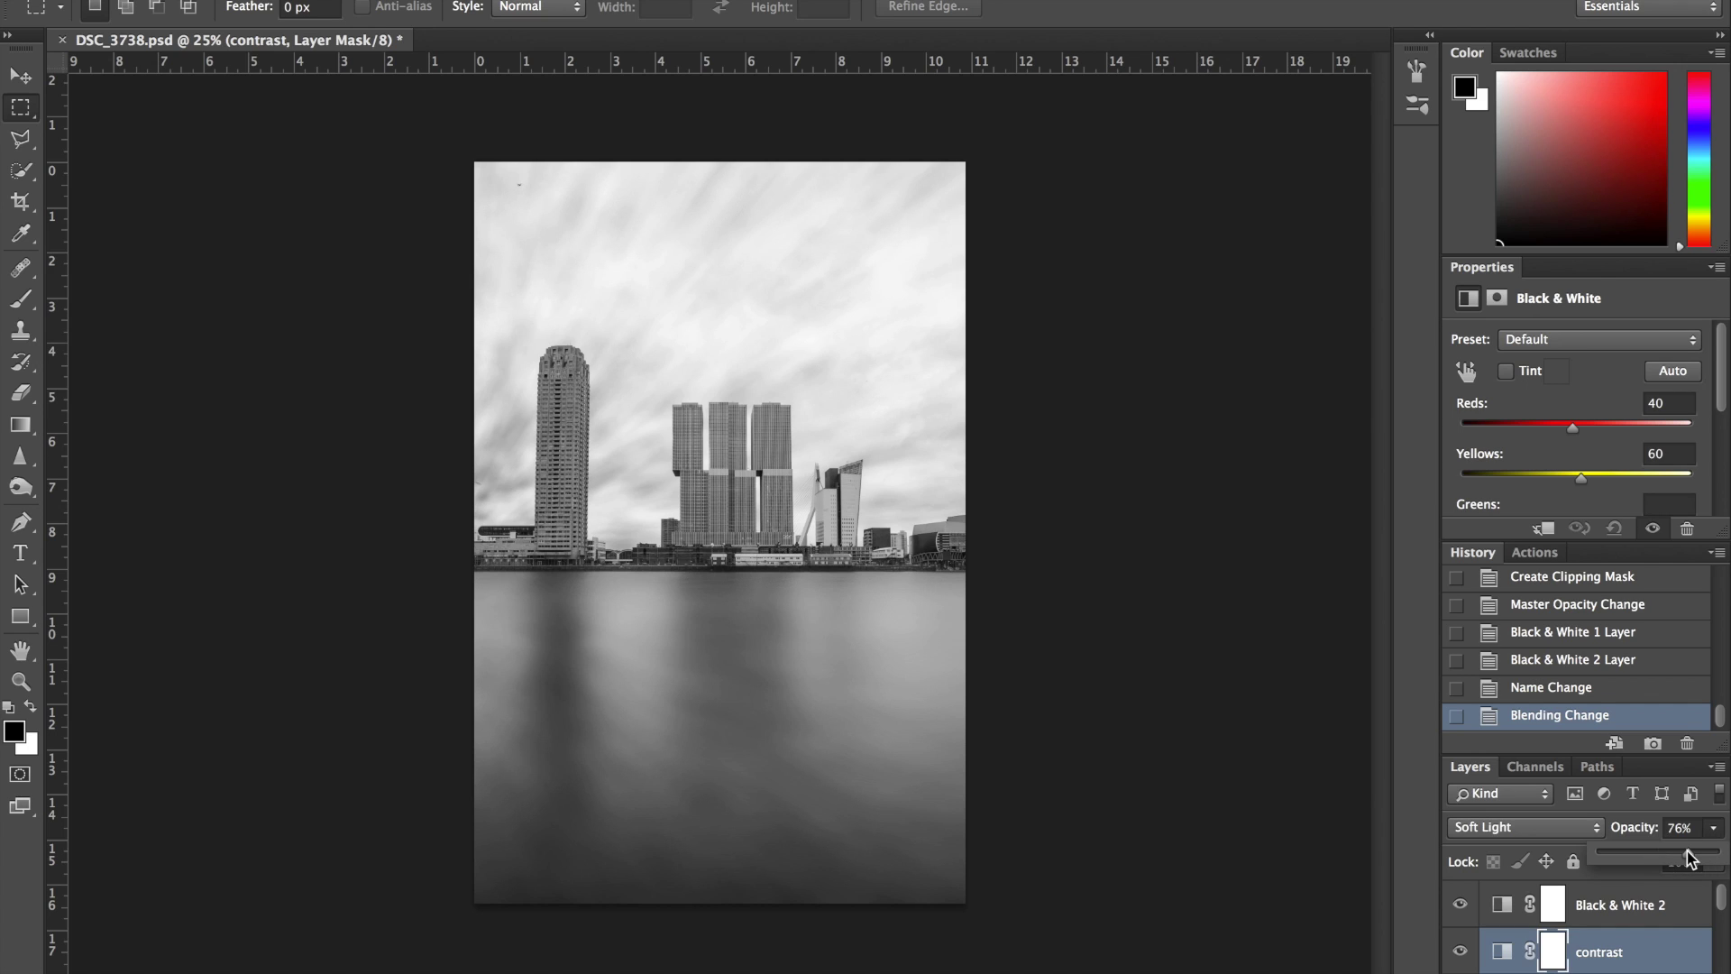
click(1644, 952)
click(1641, 956)
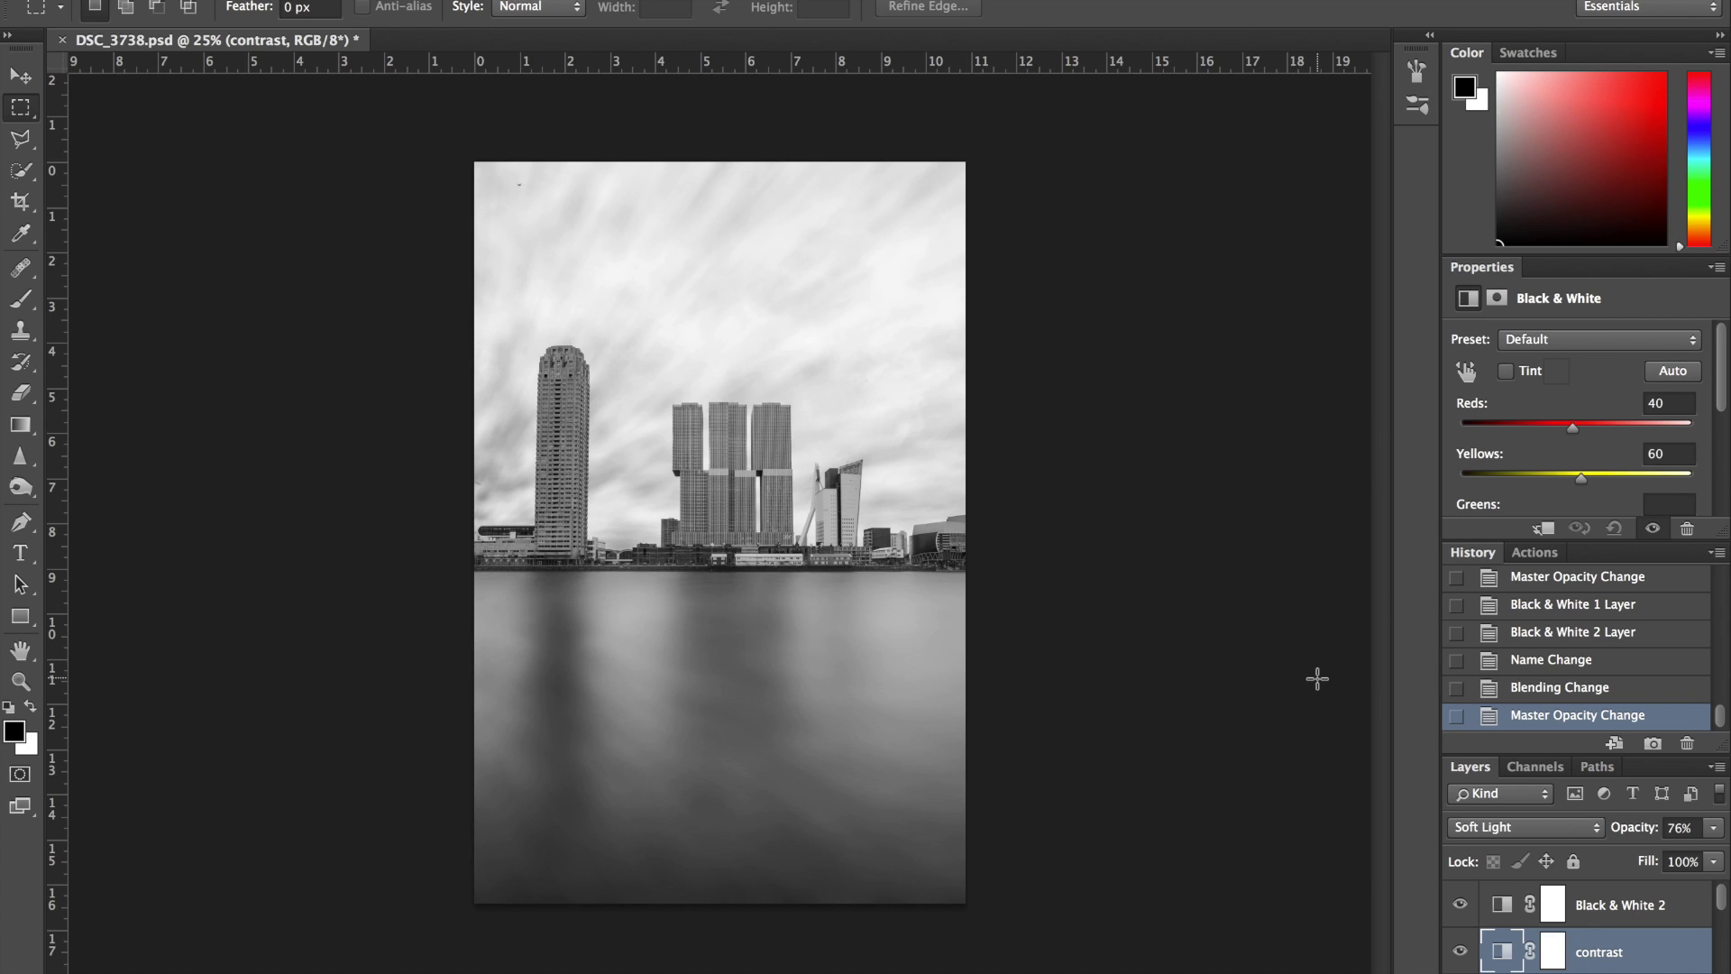
scroll(1568, 928, down, 5)
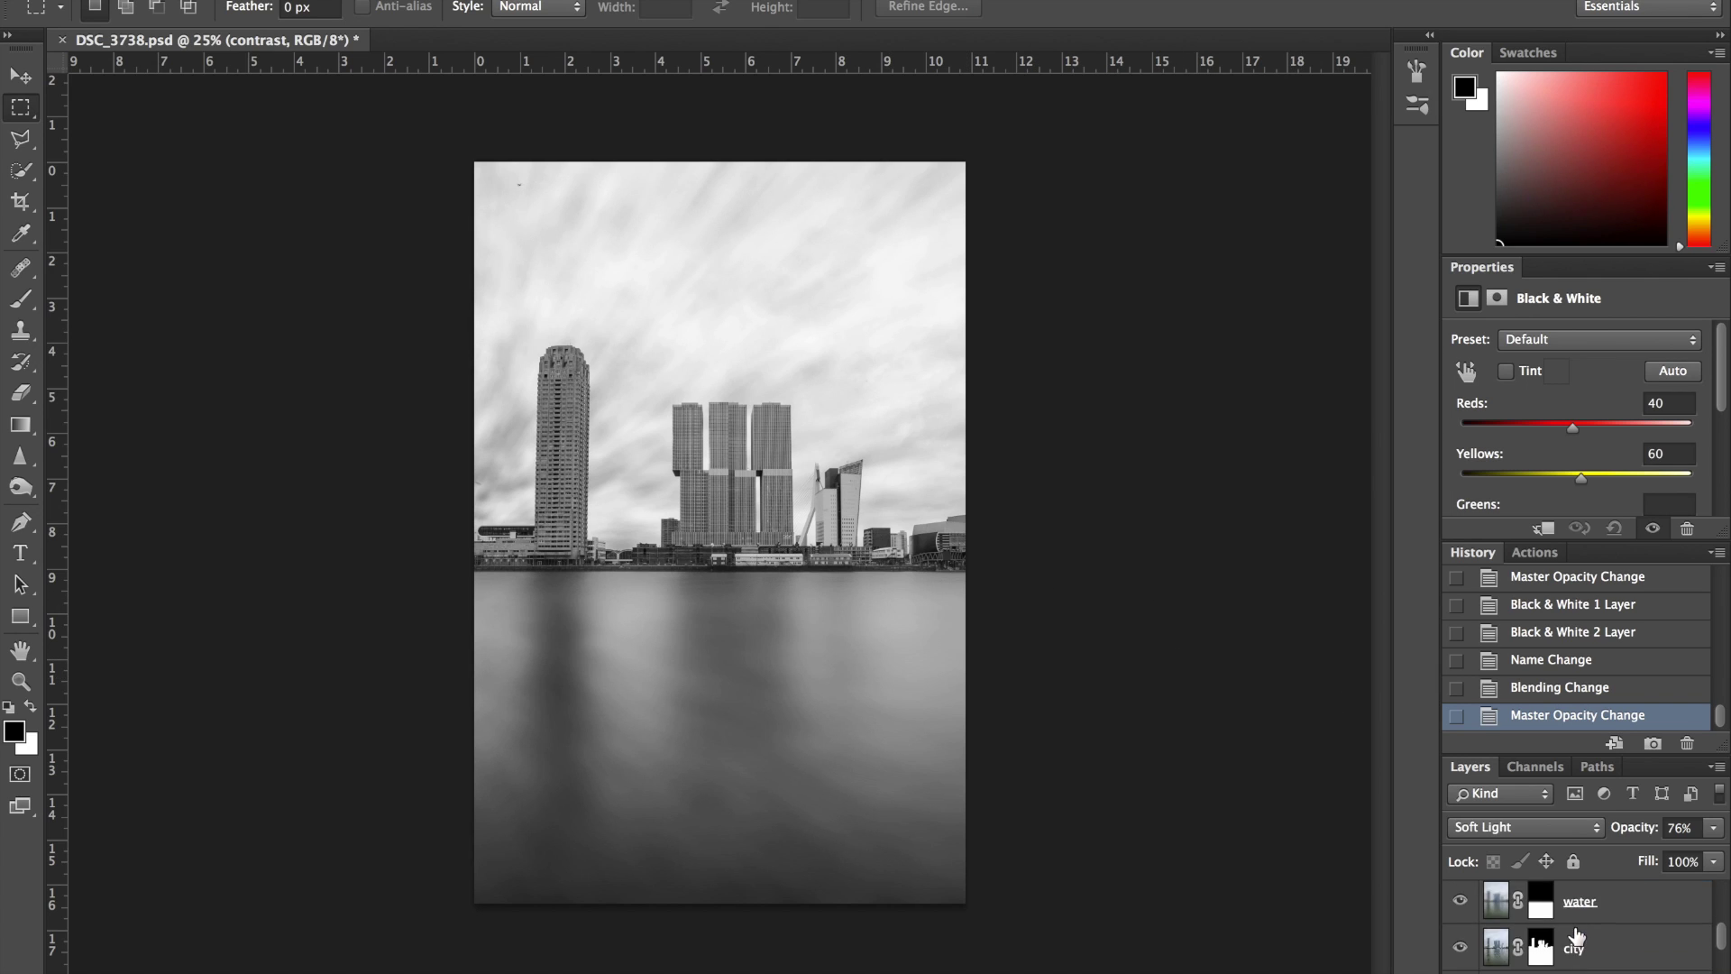
scroll(1576, 936, down, 2)
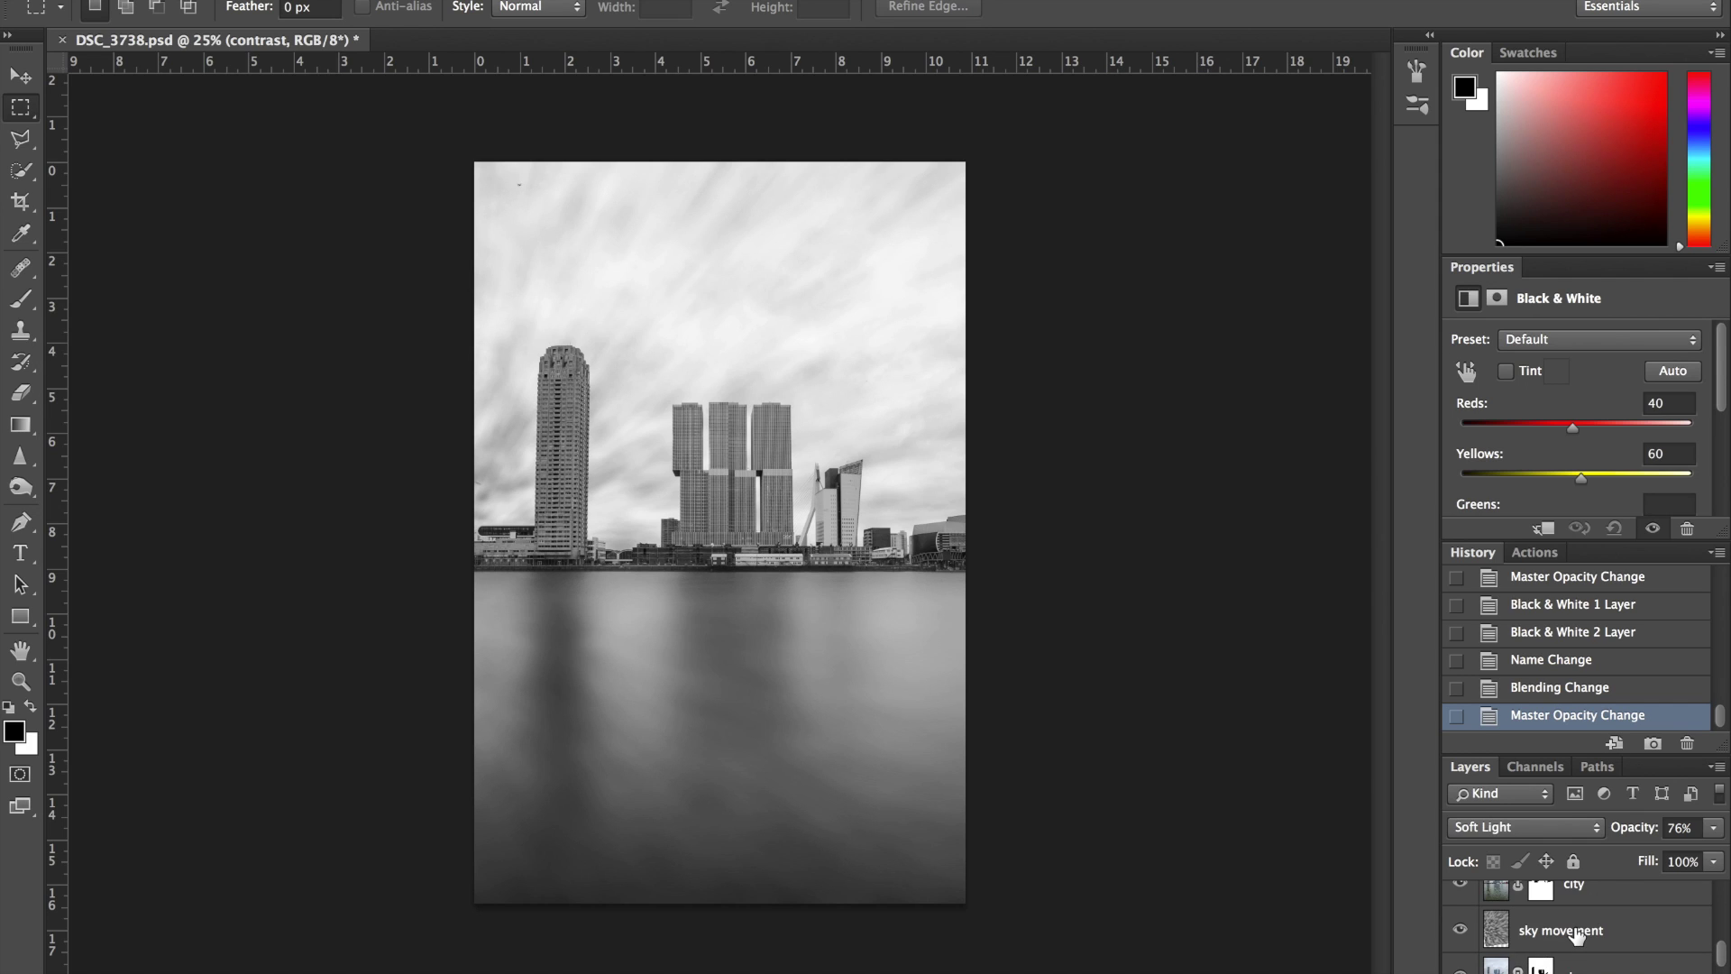
click(1575, 938)
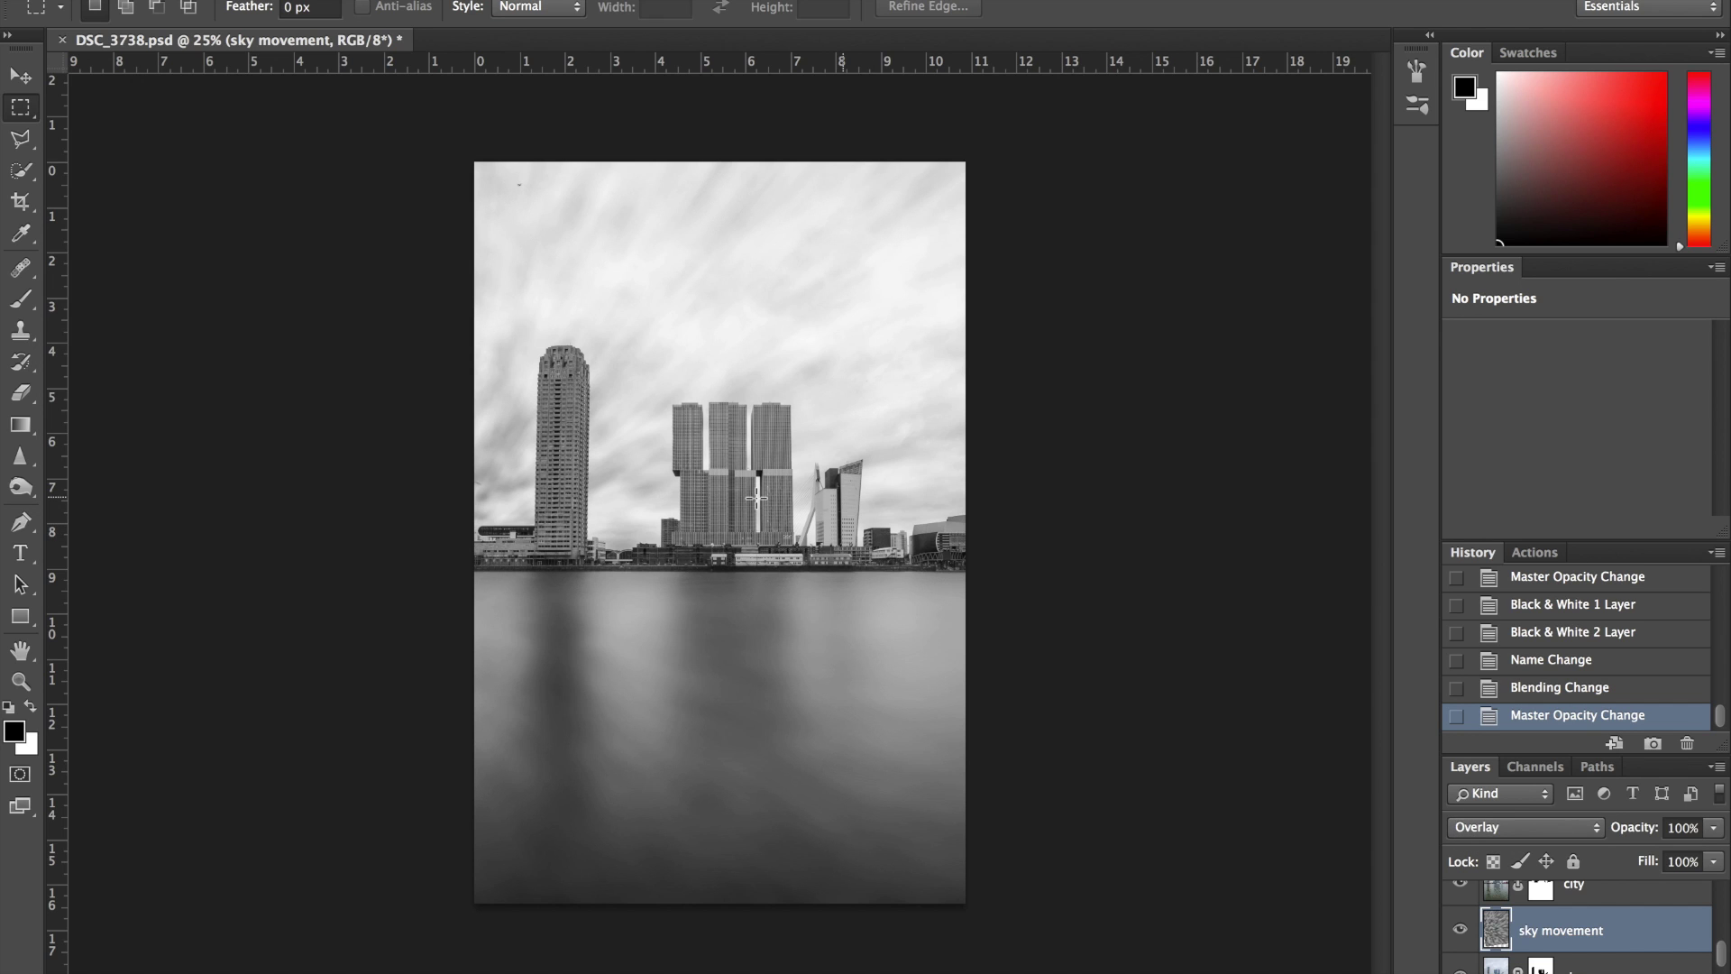
key(ctrl+plus)
key(ctrl+plus)
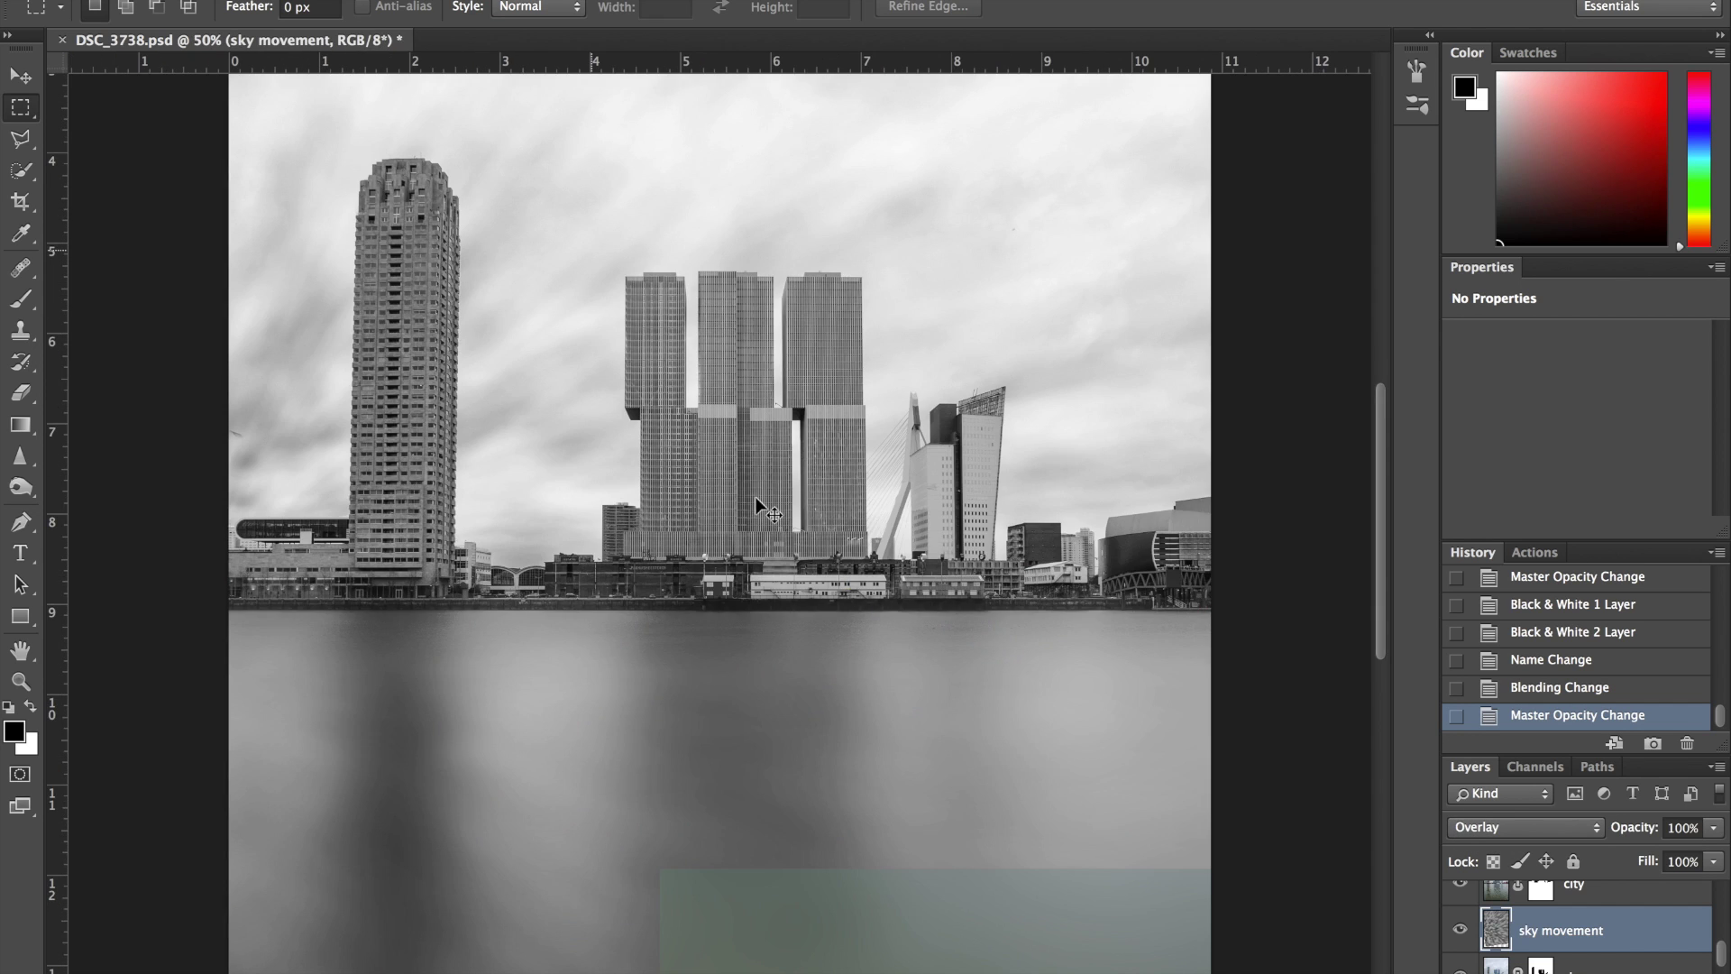
key(ctrl+plus)
key(ctrl+plus)
key(ctrl+plus)
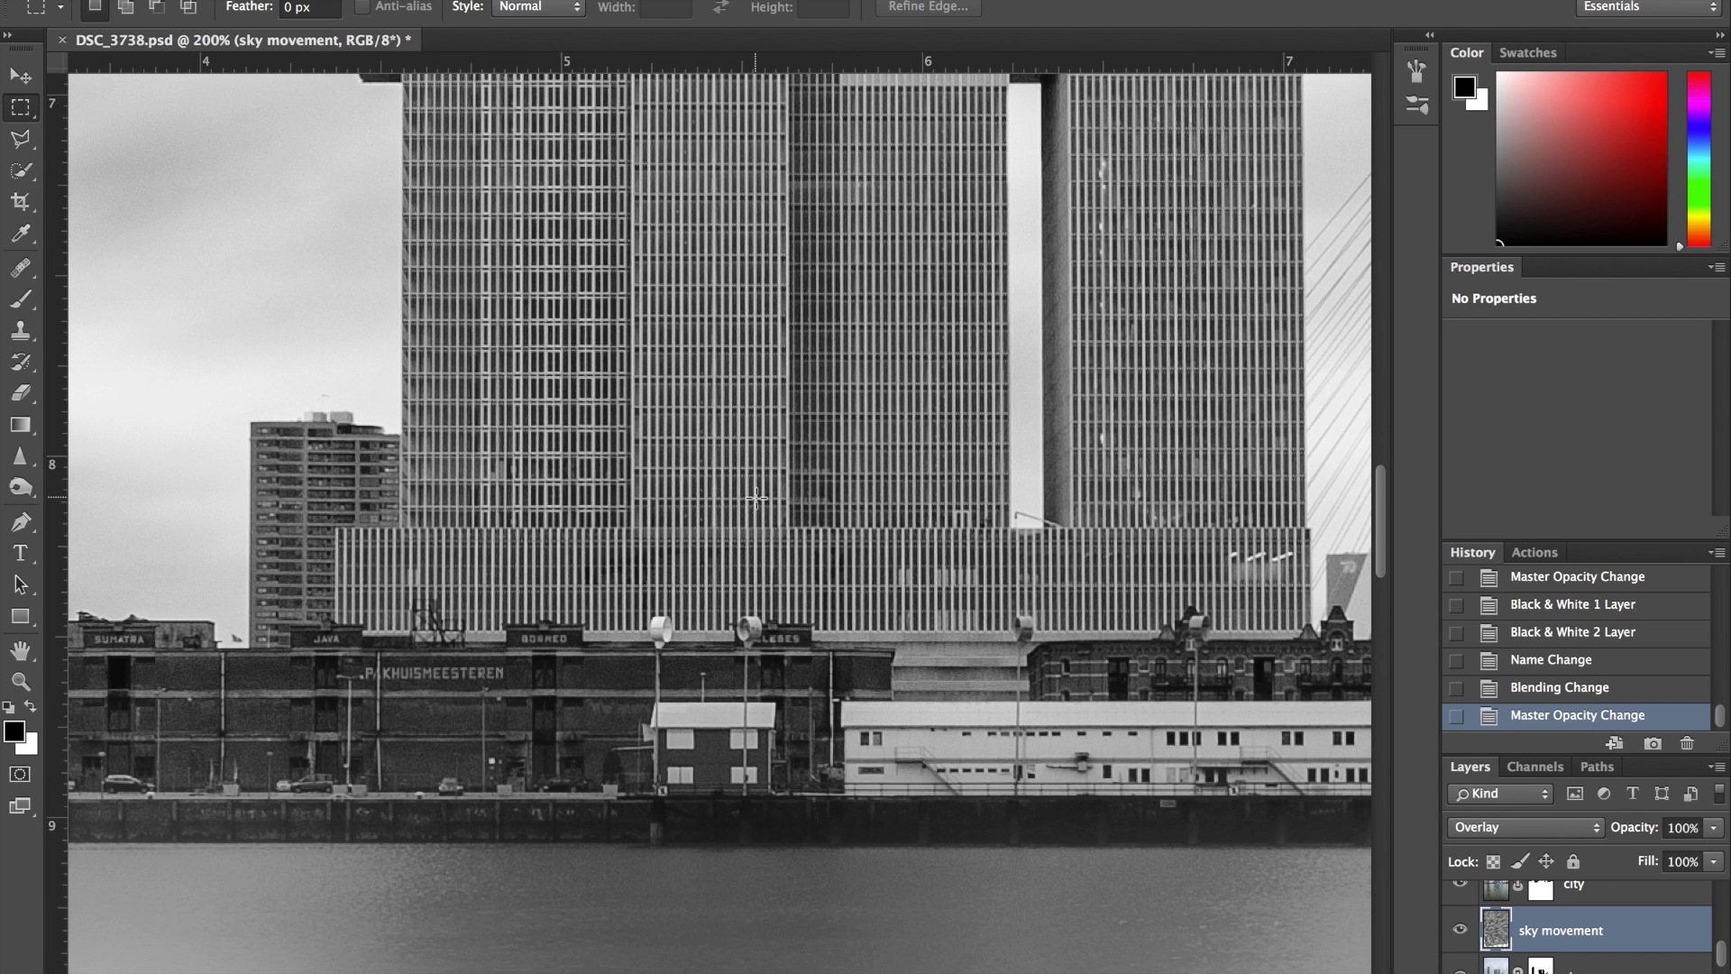
scroll(944, 466, right, 10)
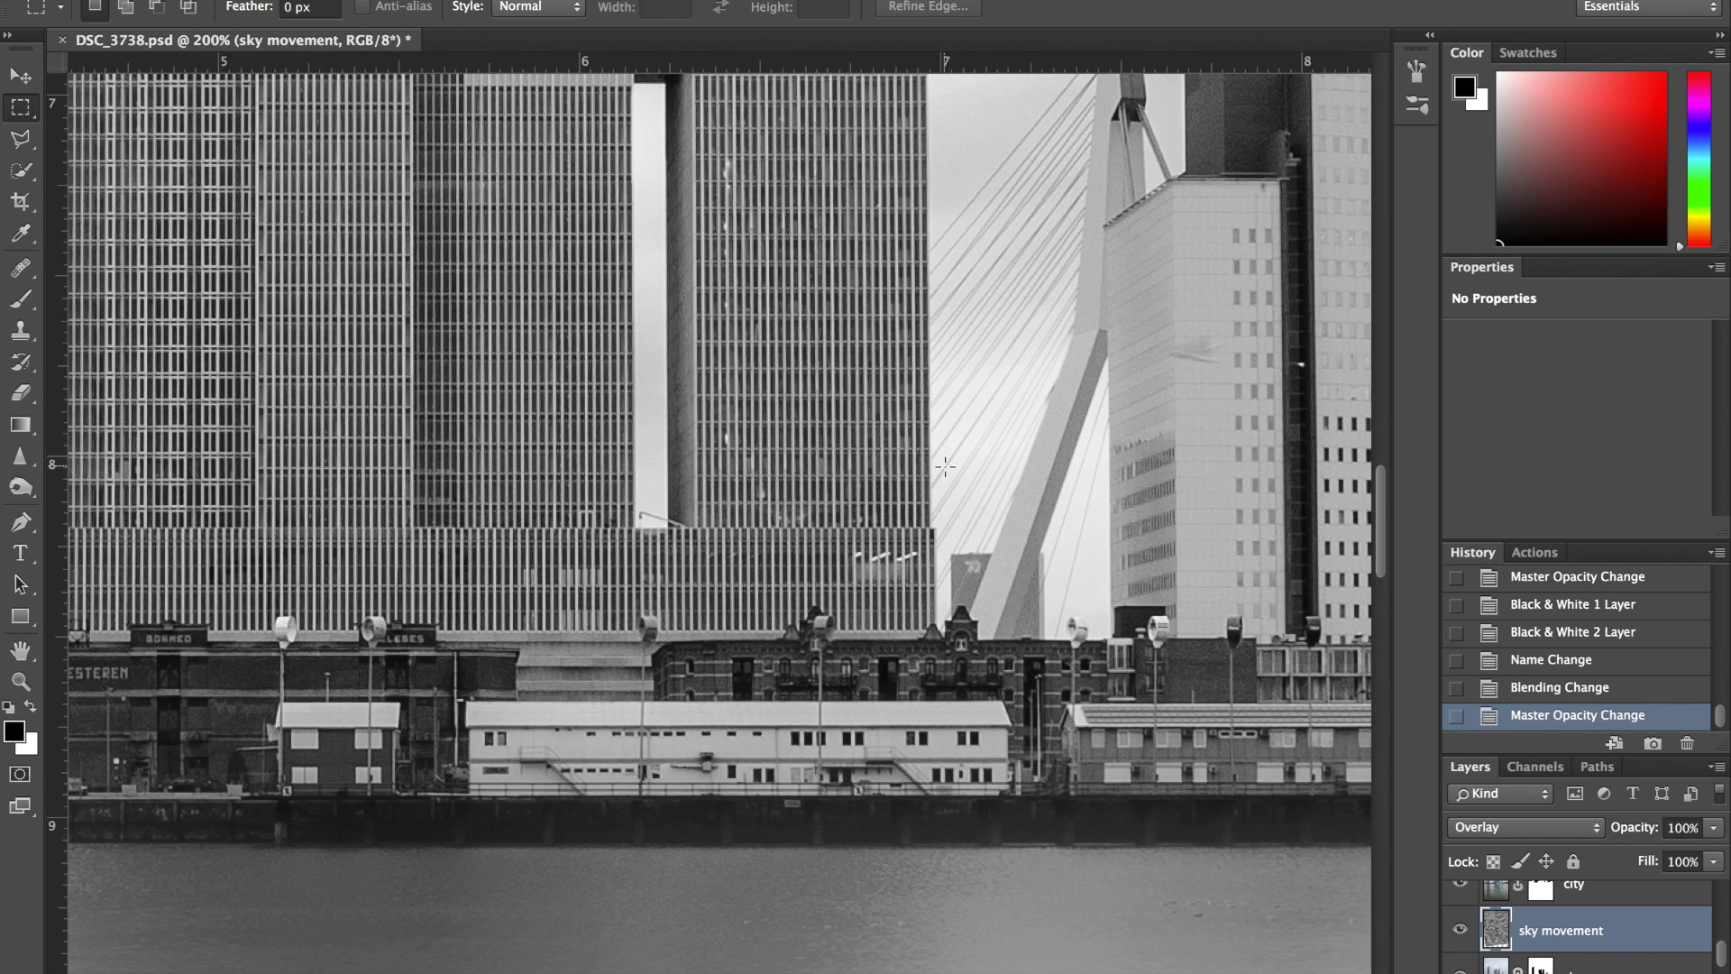
scroll(945, 466, up, 6)
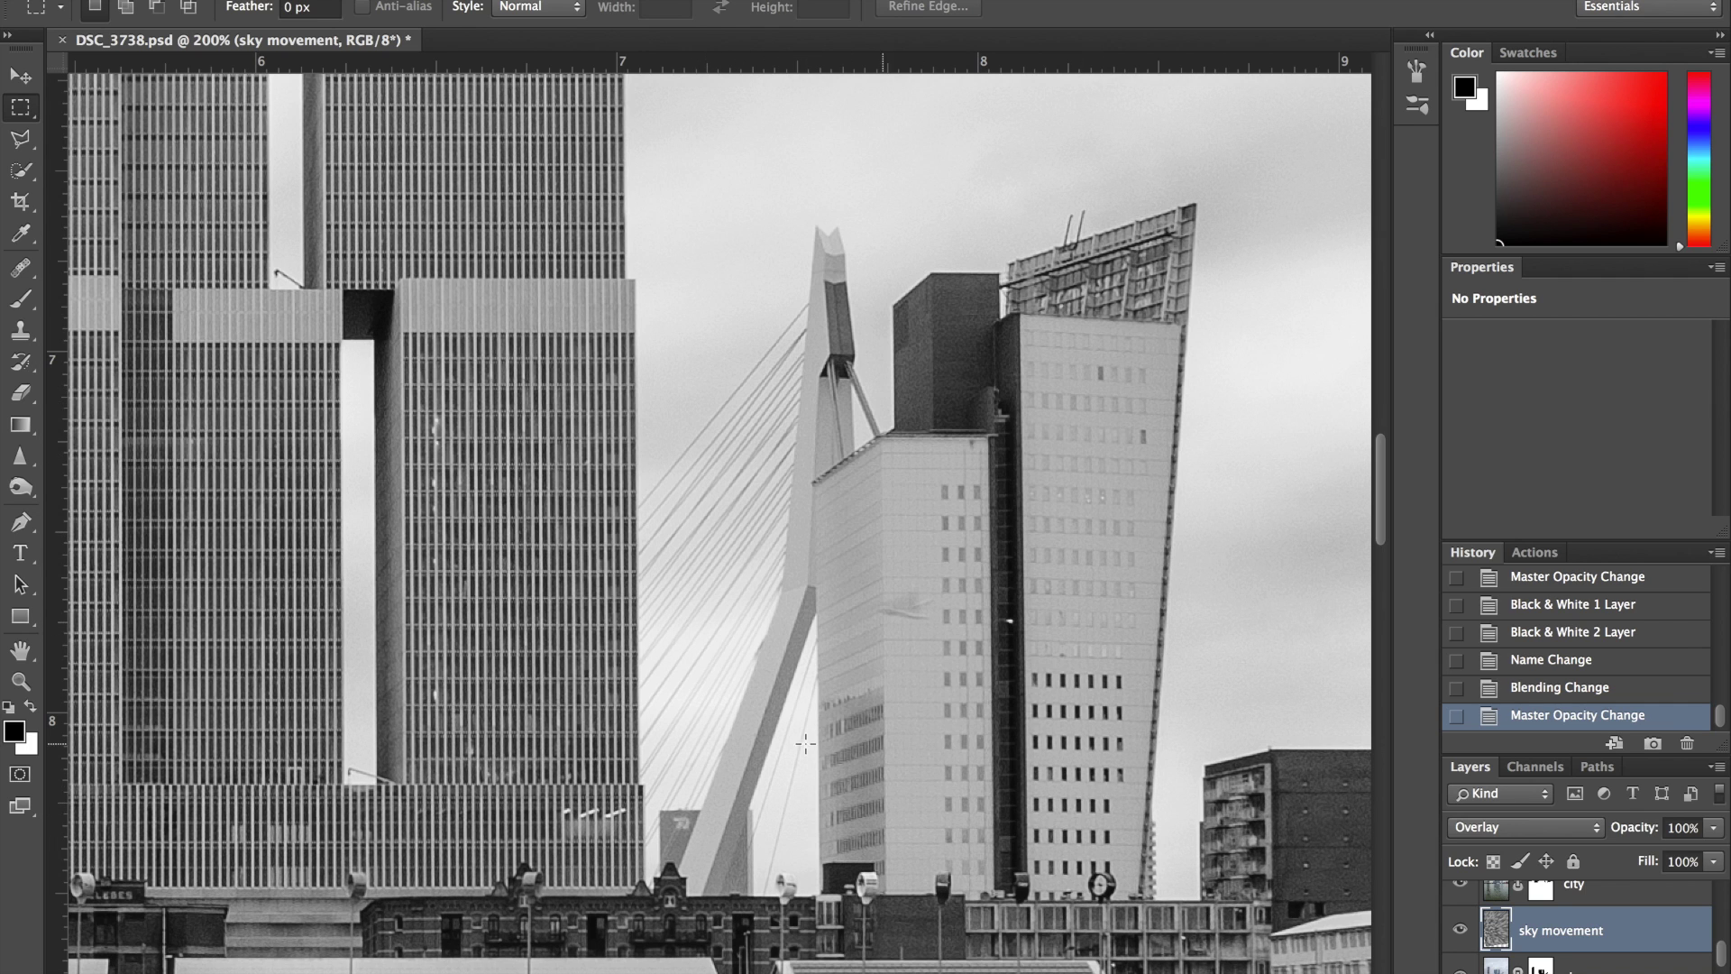
key(super+minus)
key(super+minus)
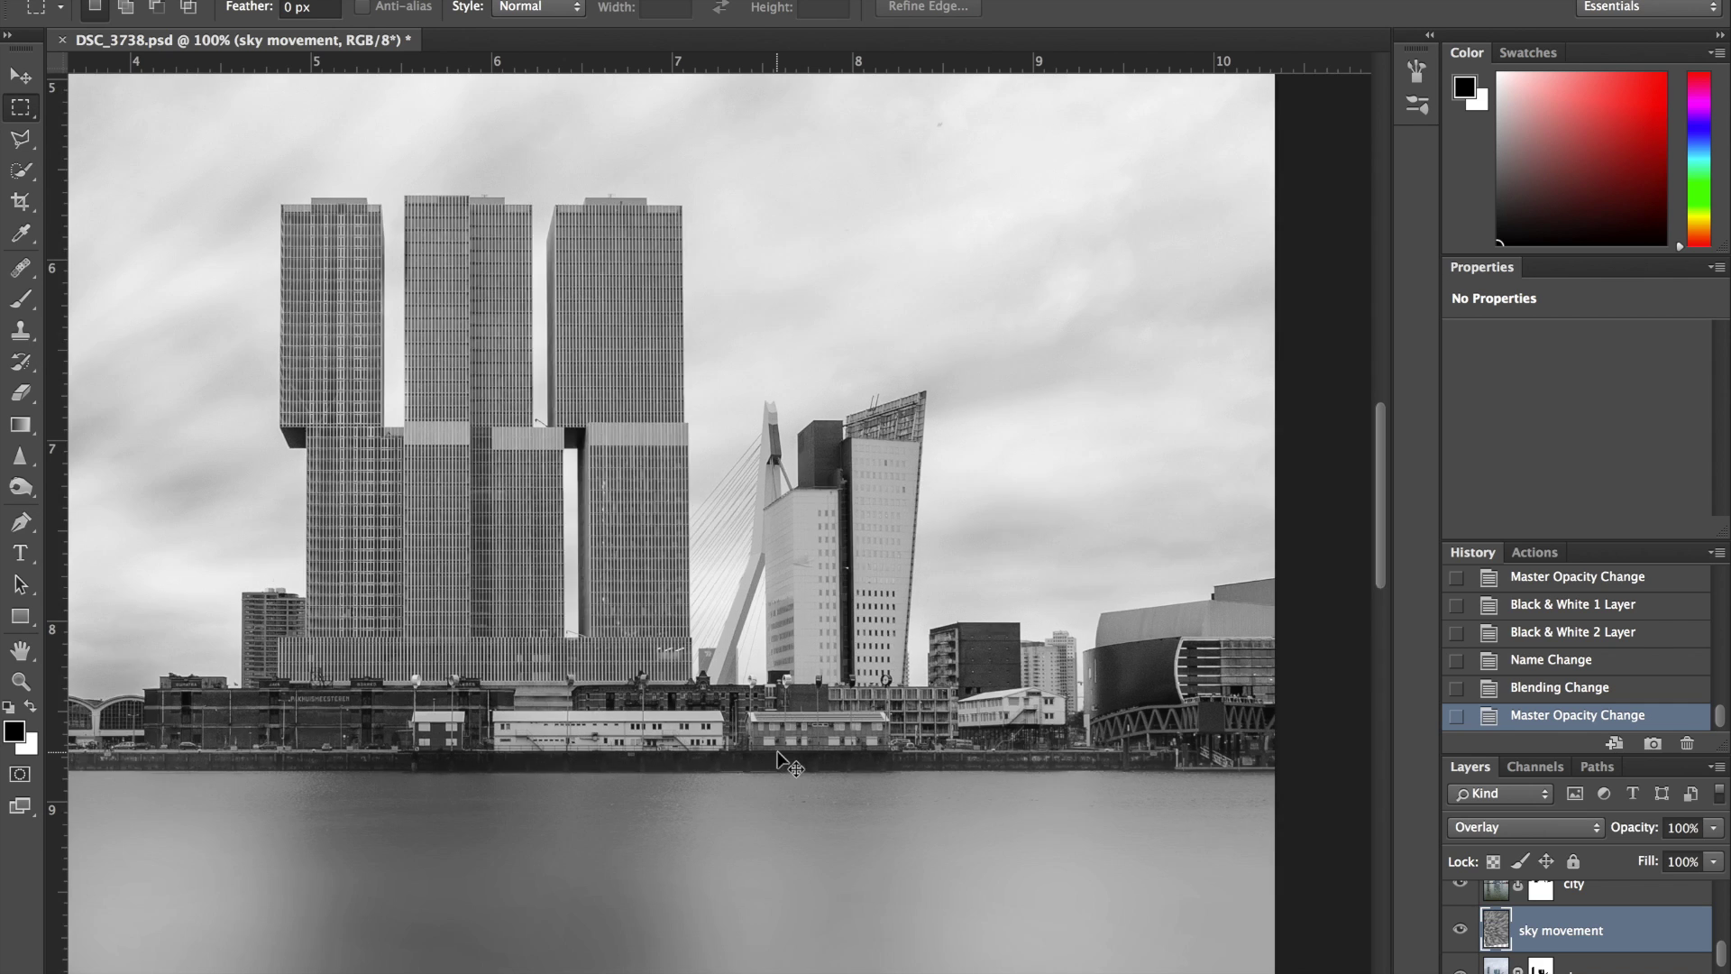
key(super+minus)
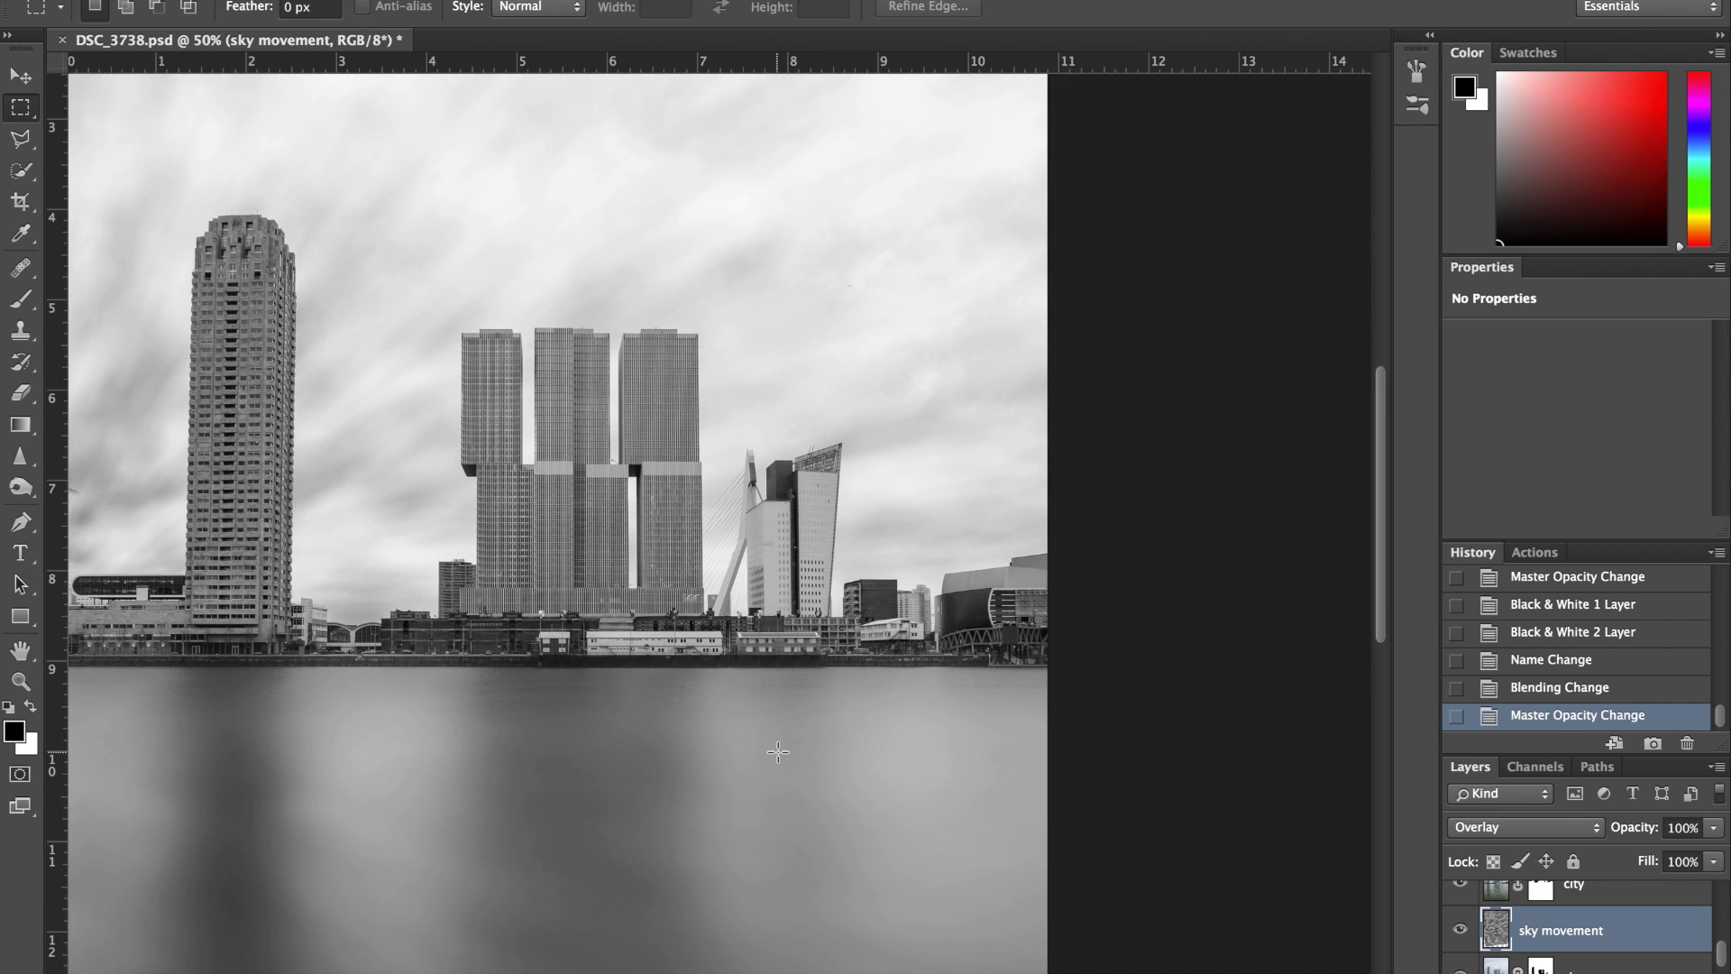
scroll(778, 751, left, 5)
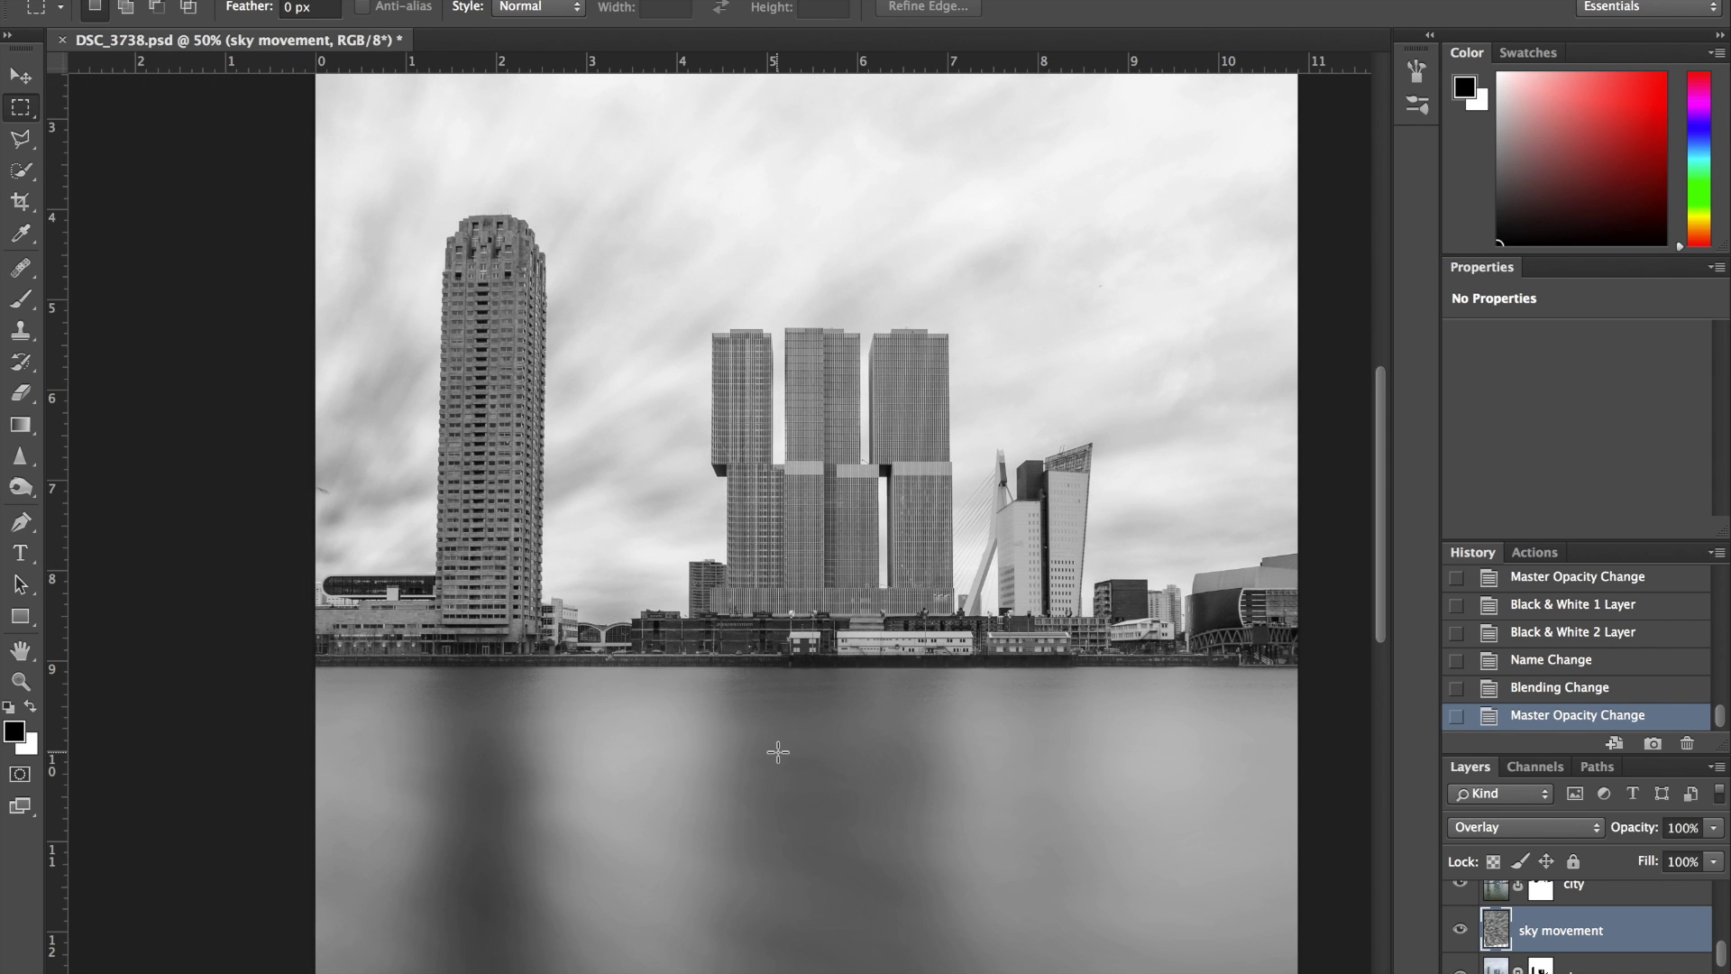
scroll(778, 751, up, 1)
scroll(778, 750, down, 1)
scroll(1000, 647, up, 1)
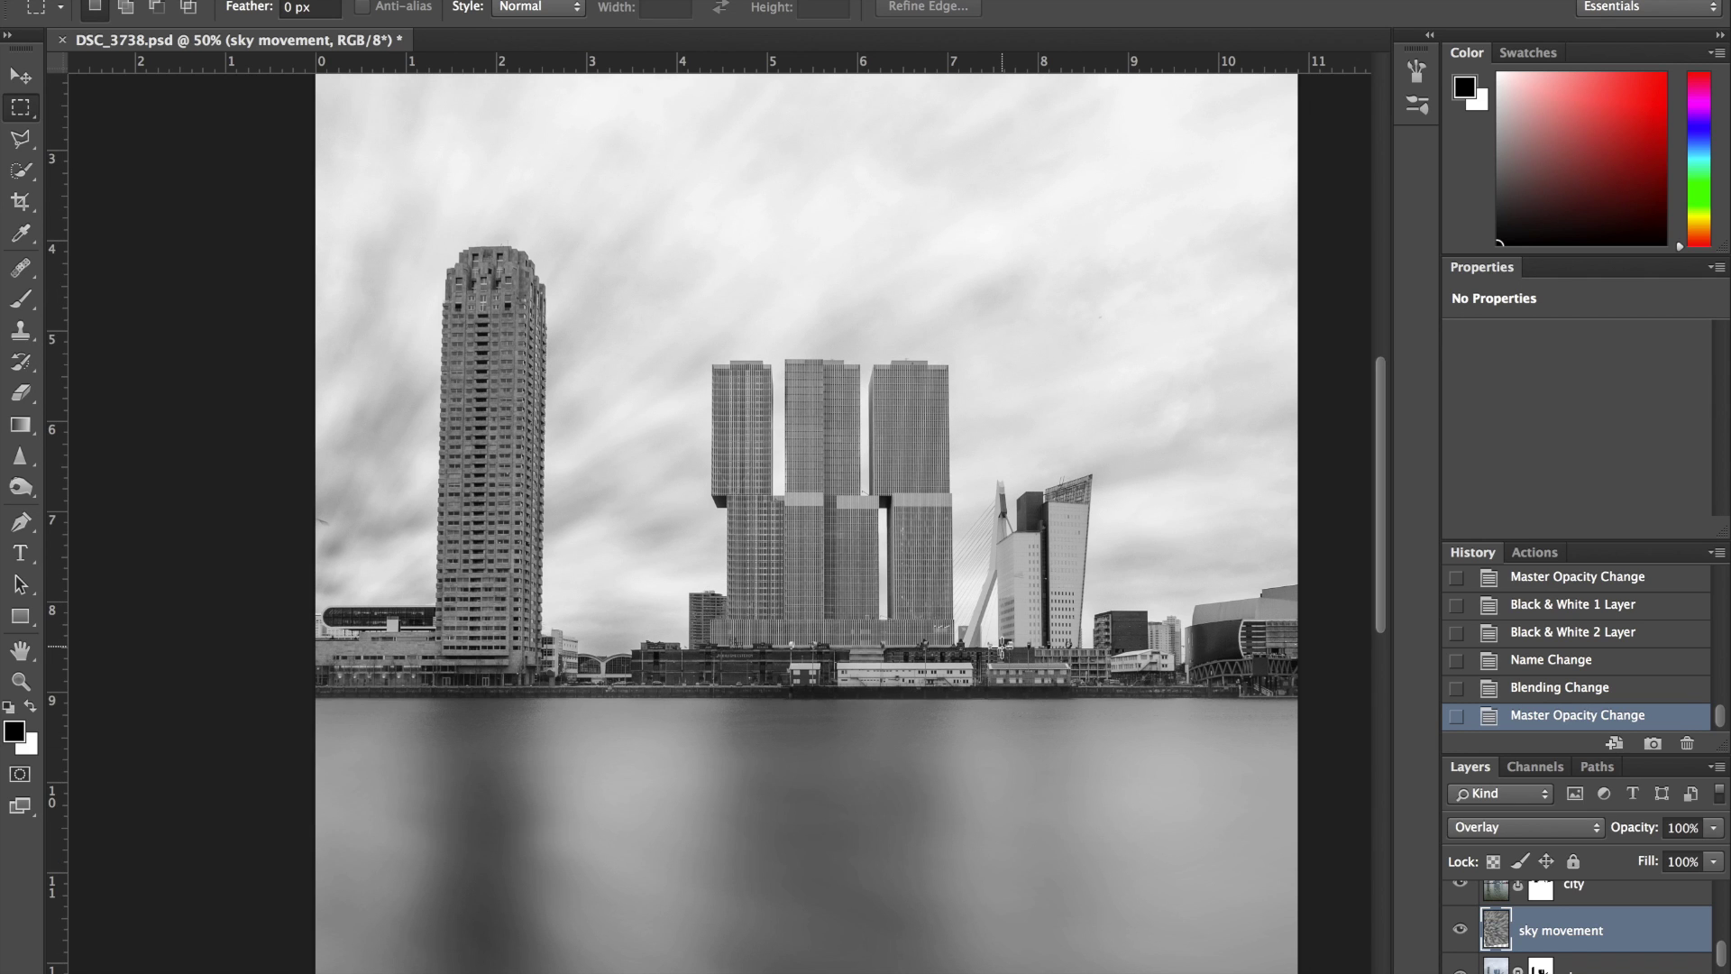
scroll(1000, 645, down, 2)
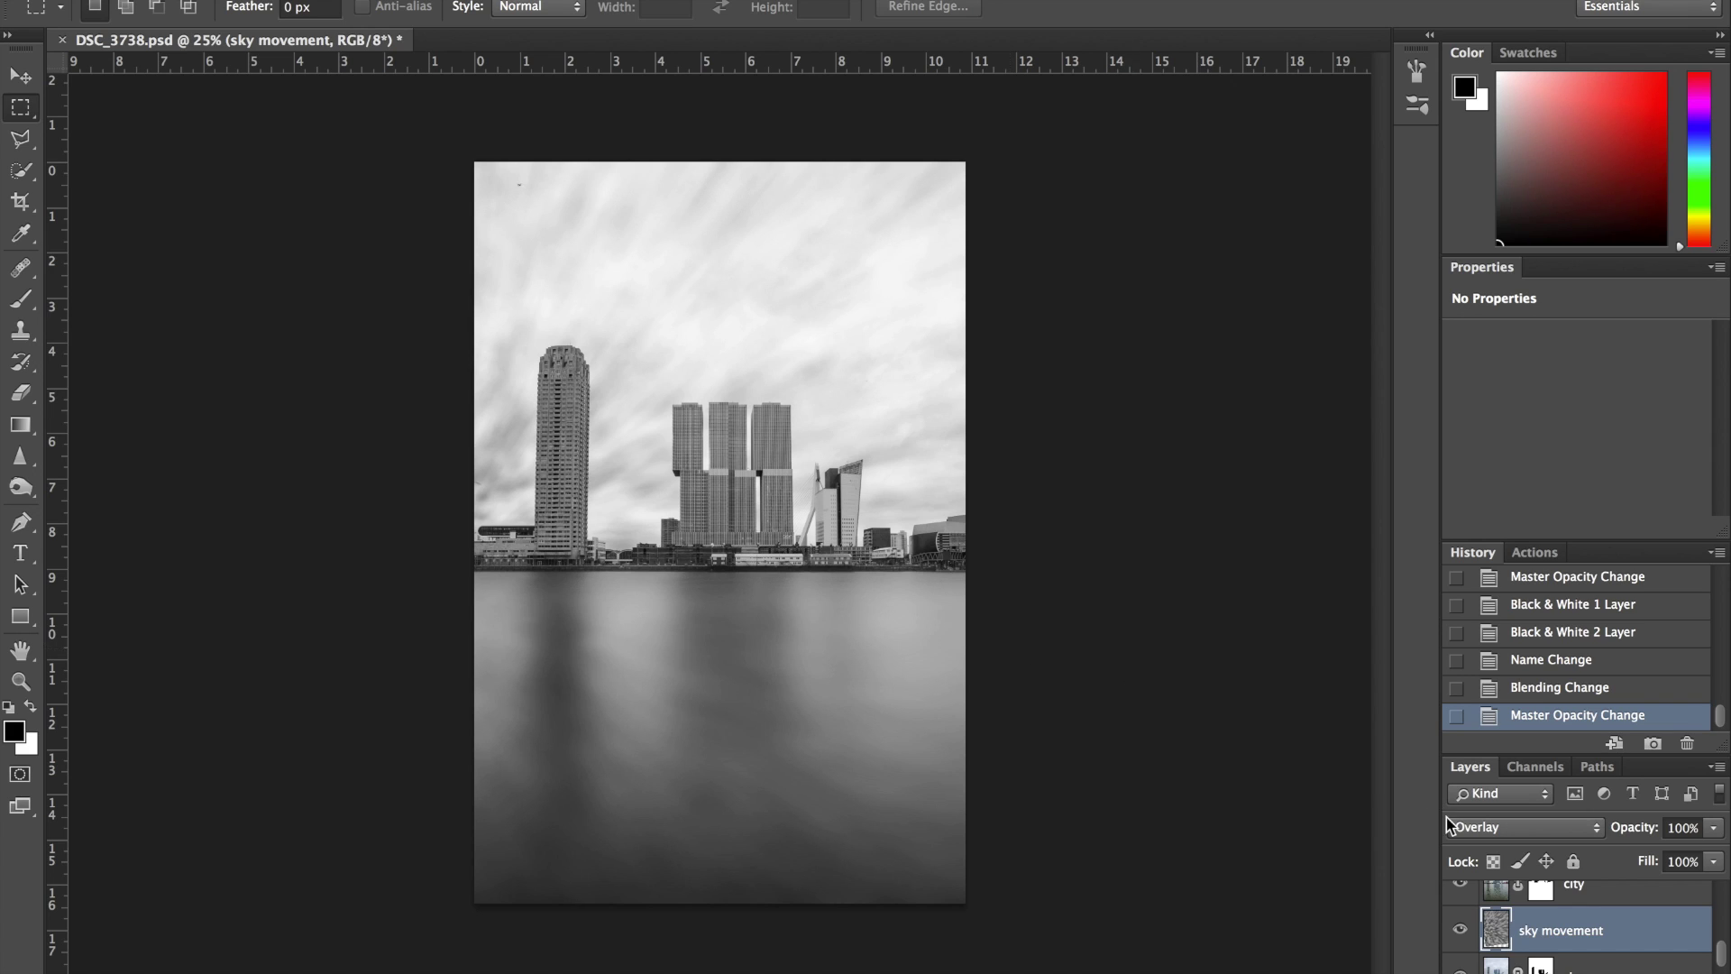
scroll(1548, 948, up, 3)
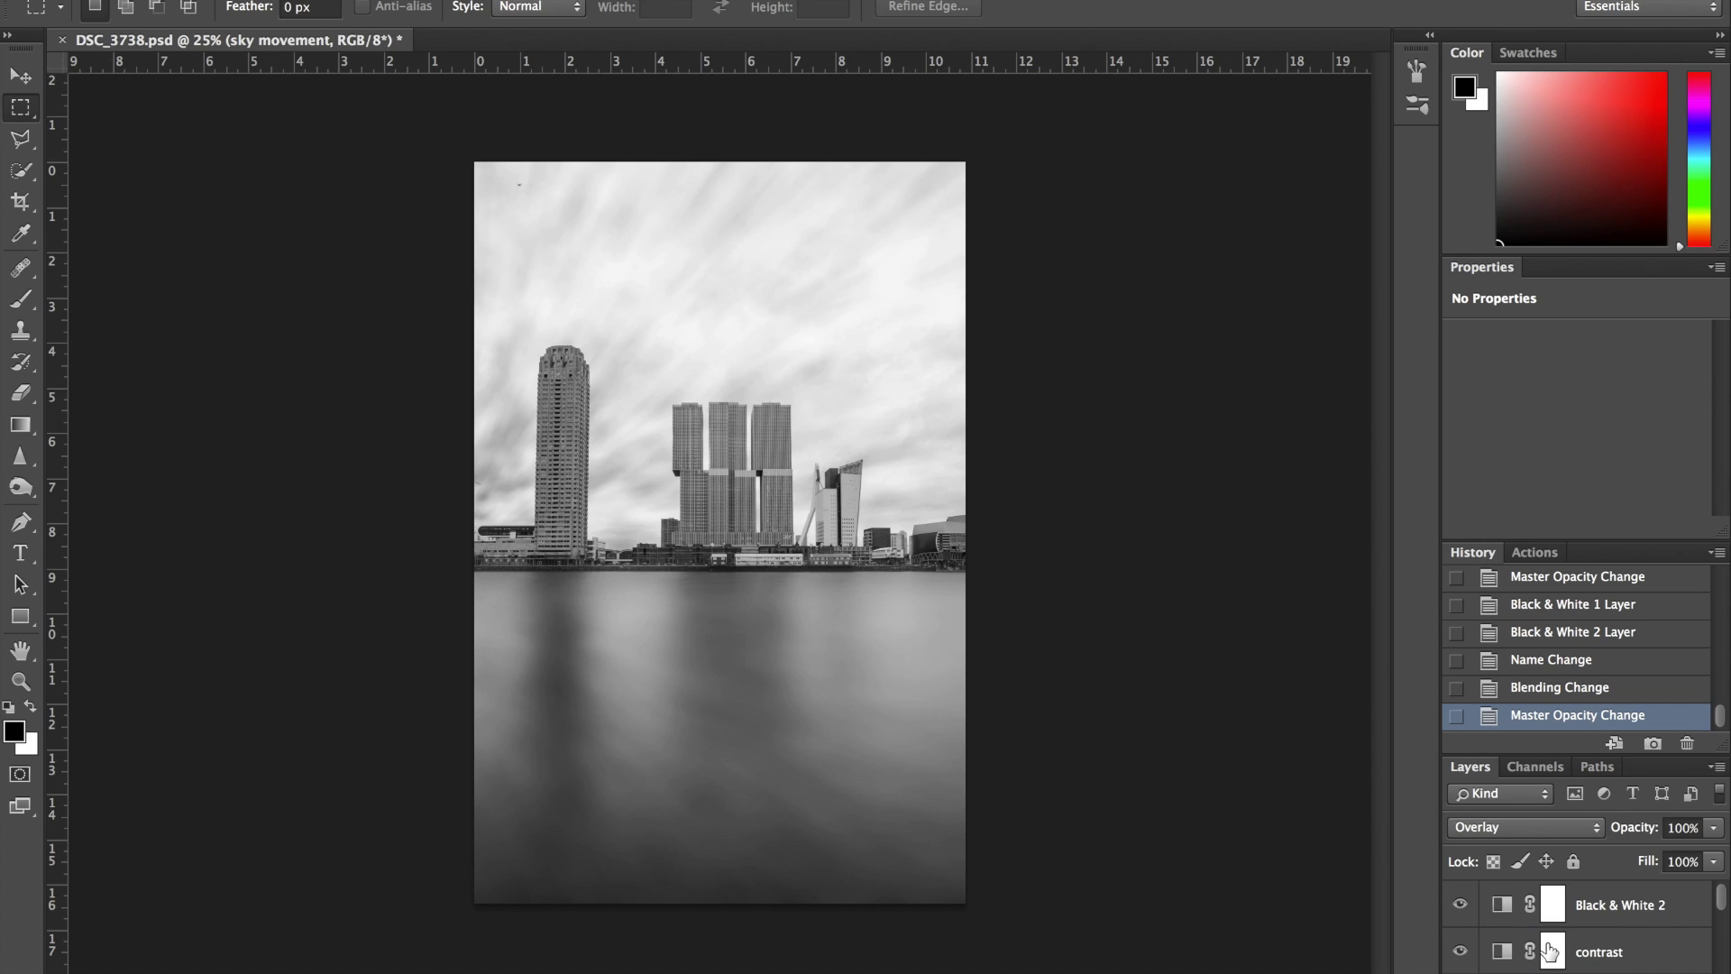